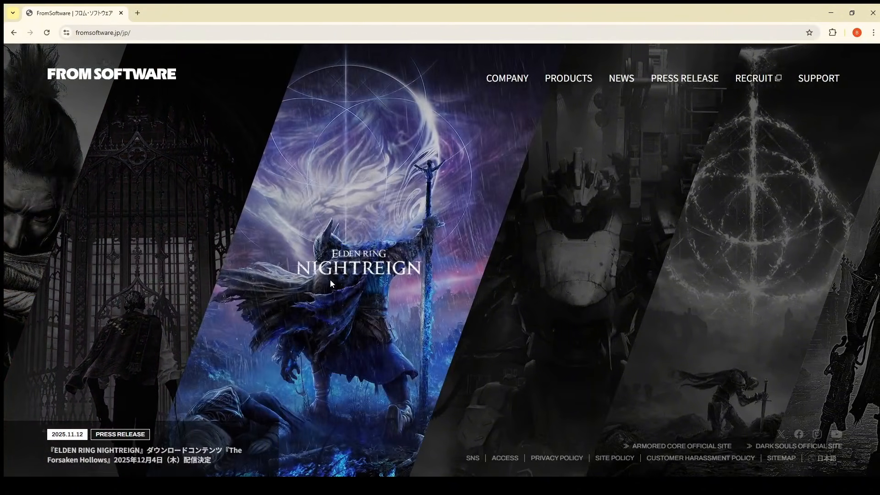
Step: Switch to the Bricks builder, add a section to the empty canvas, and rename it Hero Slider and its container Slider
key("alt+Tab")
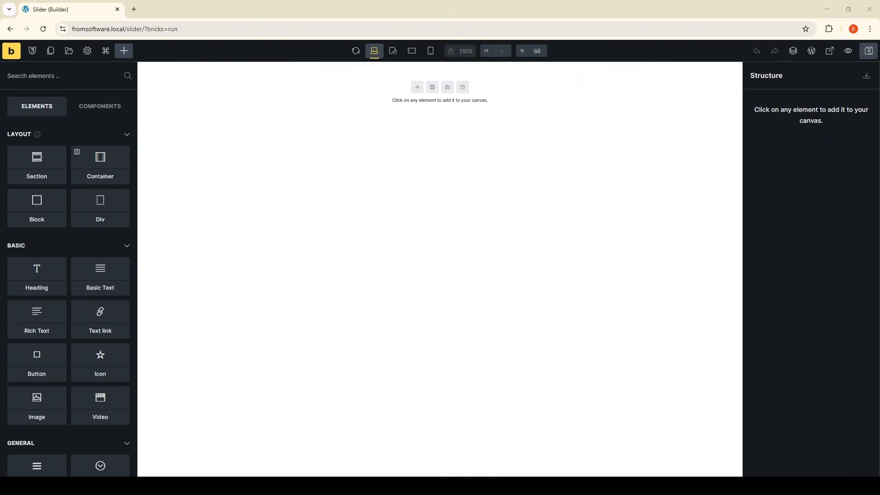
left_click(417, 87)
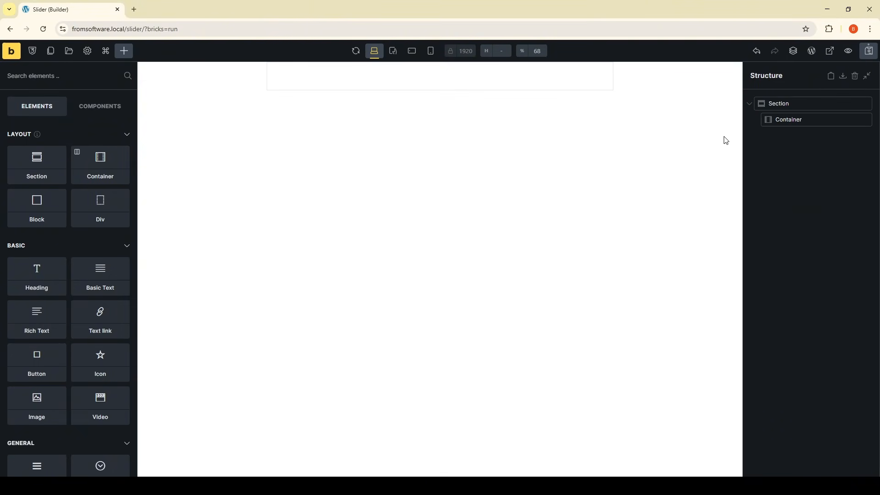
left_click(795, 97)
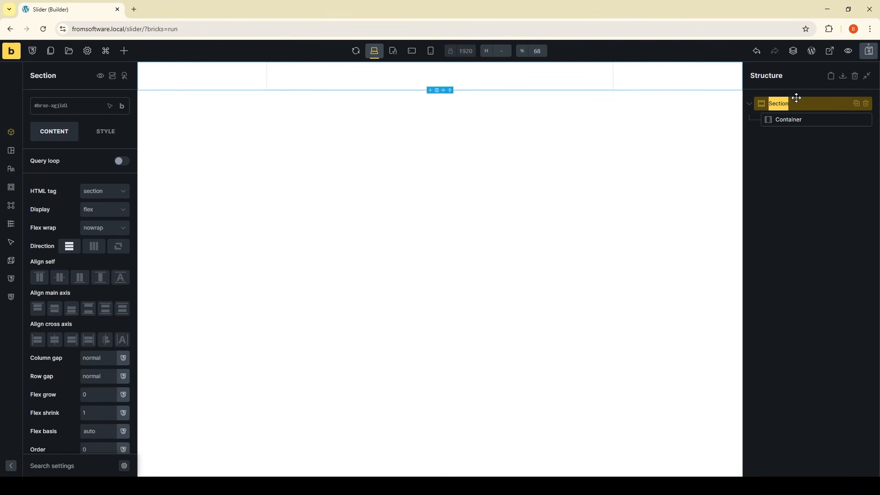
type("Hero Slider")
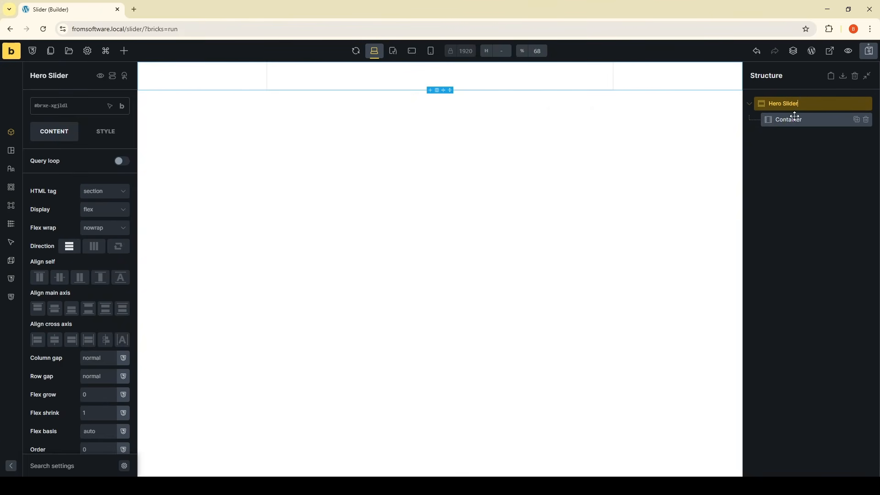
double_click(791, 119)
type("Slider")
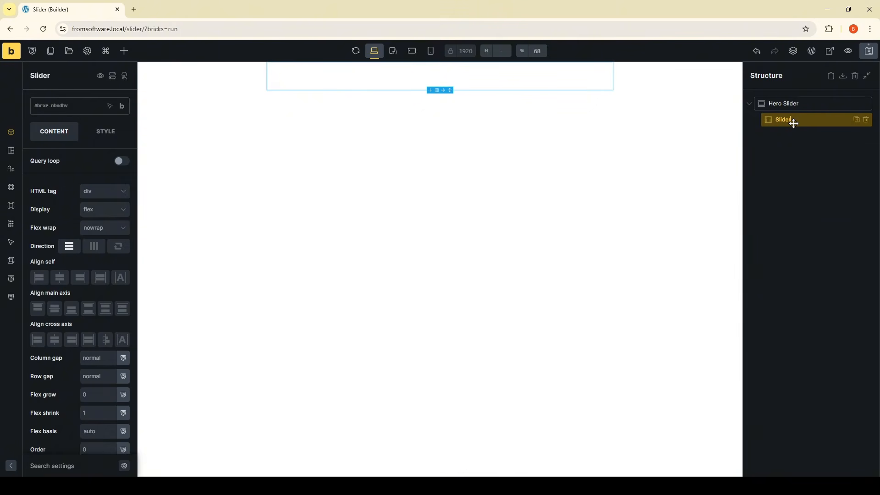
Step: Set the Slider container's width to 100% and its height to 100vh
left_click(116, 132)
left_click(100, 178)
scroll(94, 293, "down", 3)
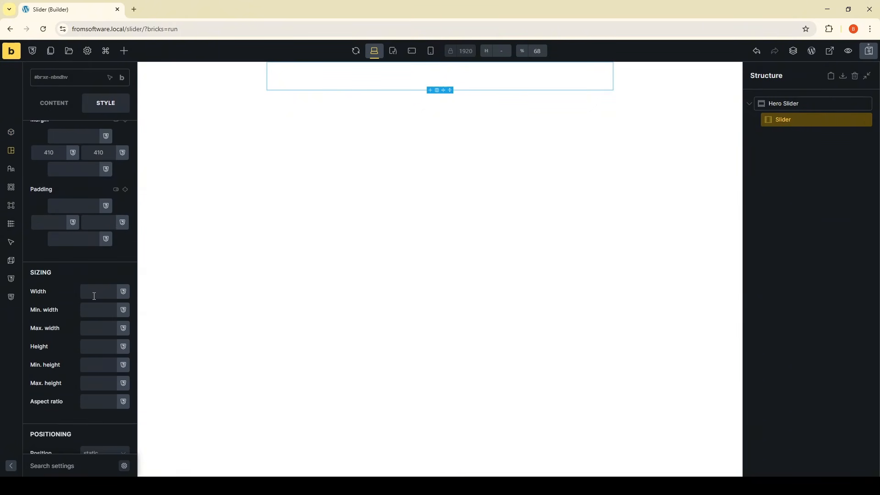
type("100")
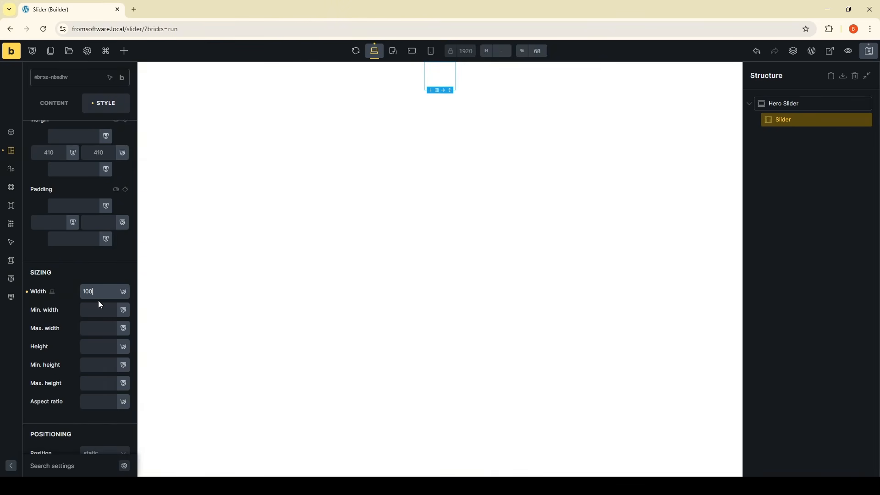
type("%")
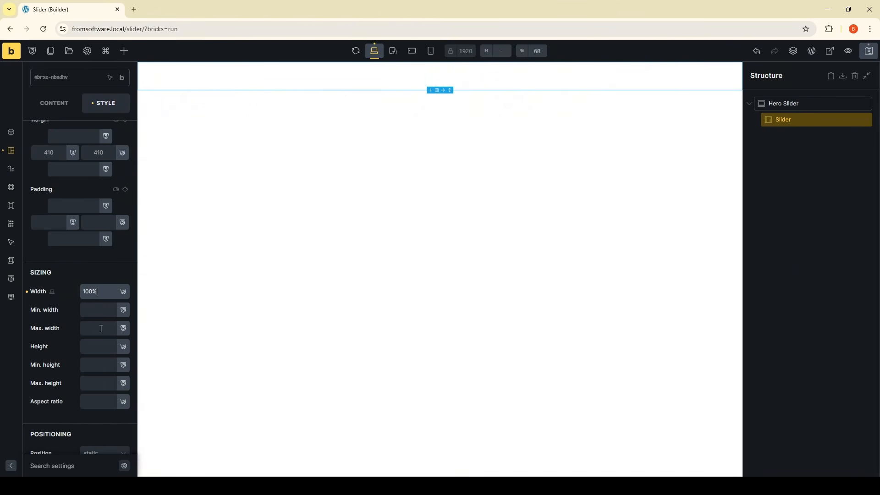
left_click(93, 347)
type("100vh")
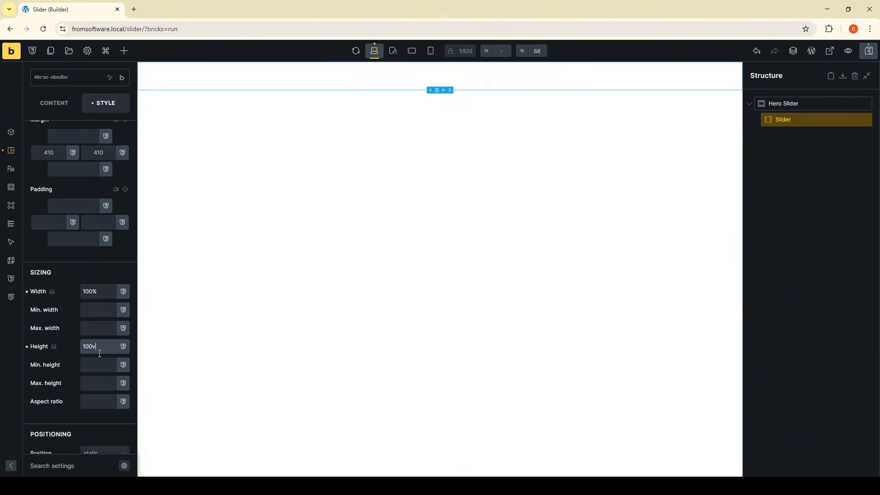
Step: Set the Slider container's background color to #000
left_click(11, 187)
left_click(91, 208)
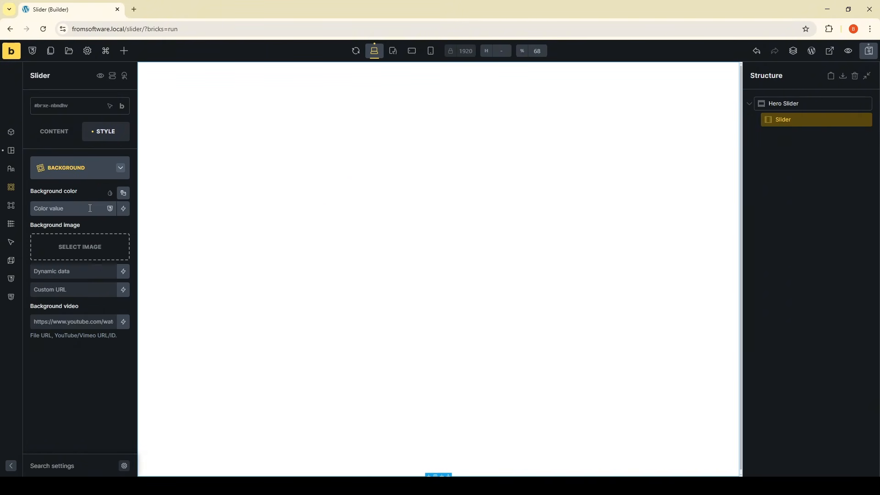
type("#000")
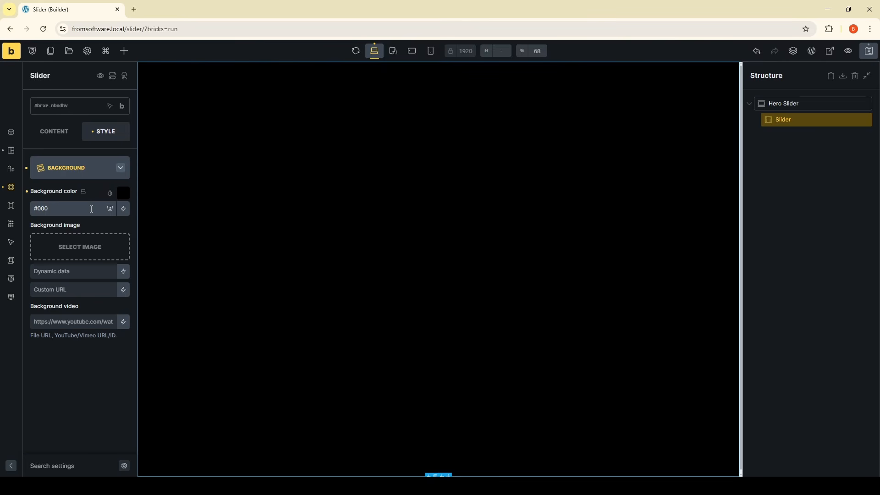
Step: Add a block inside the Slider container and rename it Slide
left_click(124, 51)
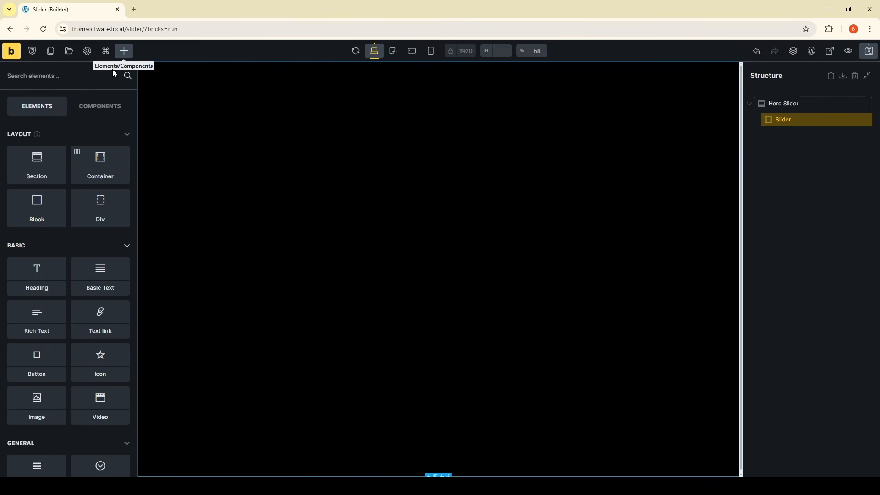
type("block")
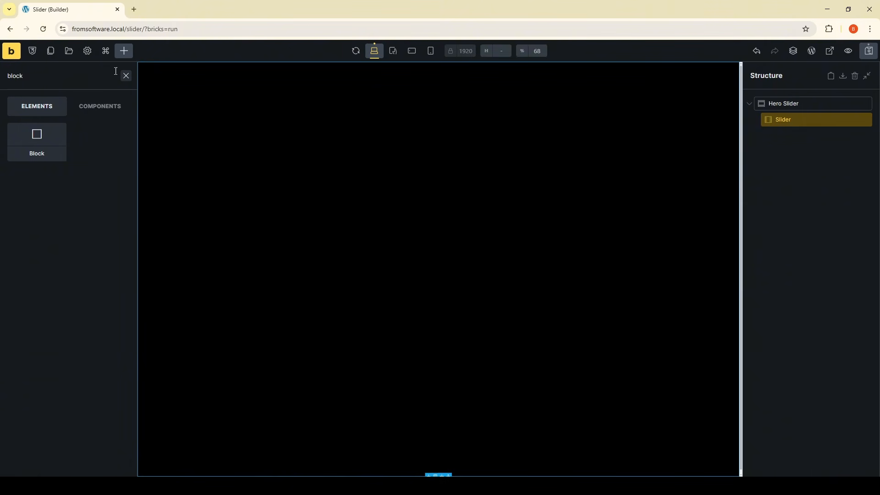
left_click(31, 147)
left_click(797, 133)
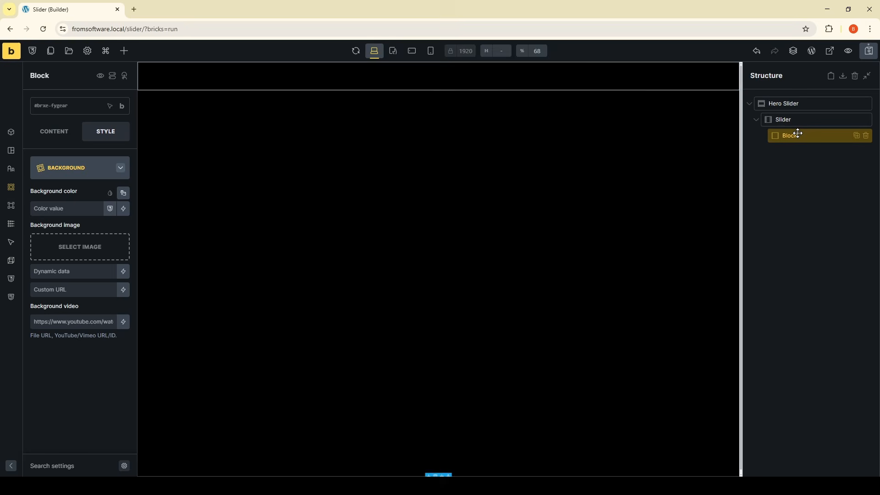
double_click(797, 134)
type("Sl")
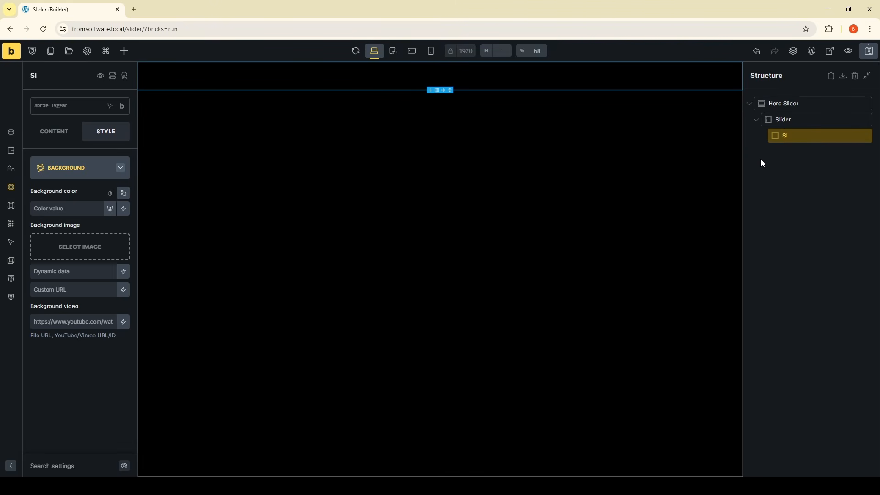
type("ide")
key("Return")
Step: Create a global CSS class named slide on the Slide block
left_click(80, 111)
type("sl")
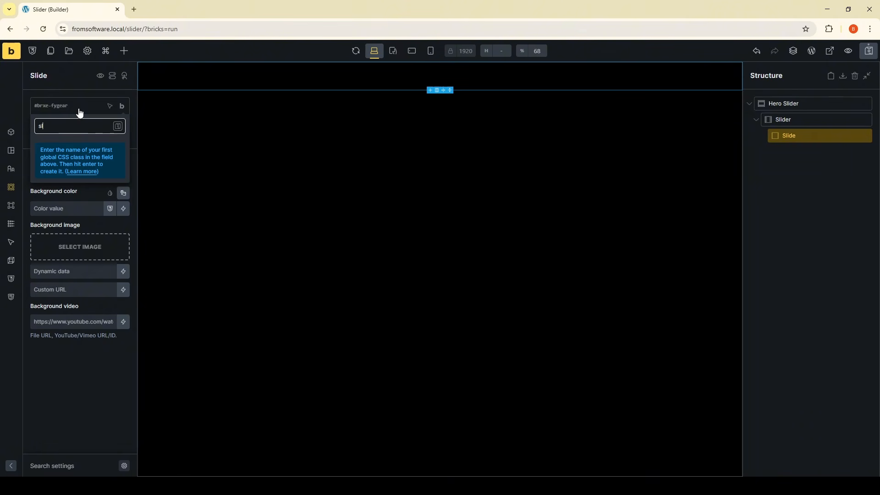
type("ide")
key("Return")
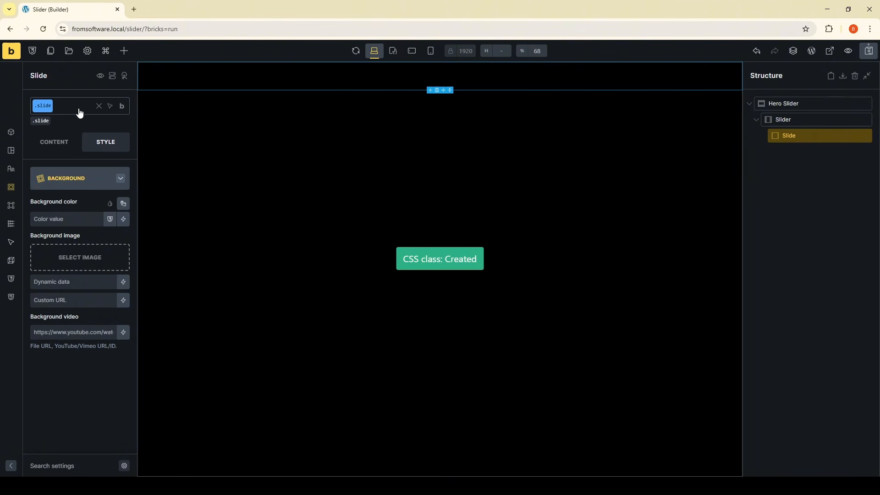
Step: Size the .slide class with a width of 20vw and a height of 100%
left_click(51, 144)
left_click(86, 145)
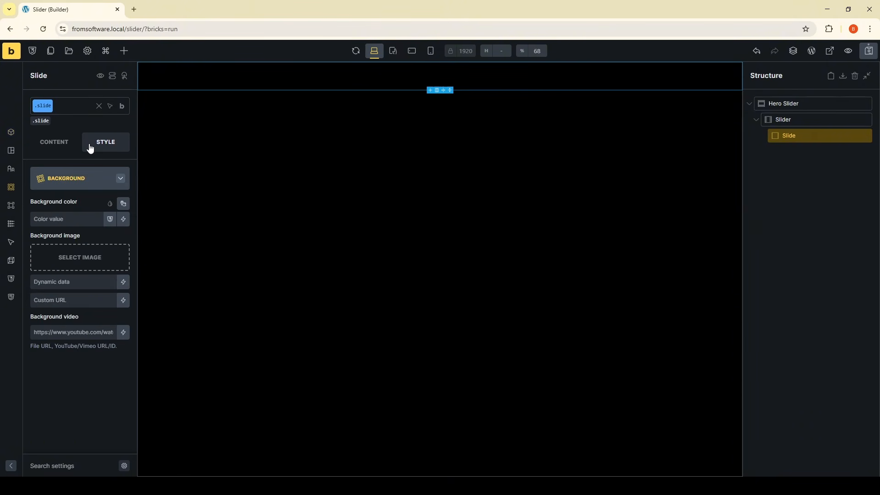
left_click(14, 156)
scroll(53, 290, "down", 2)
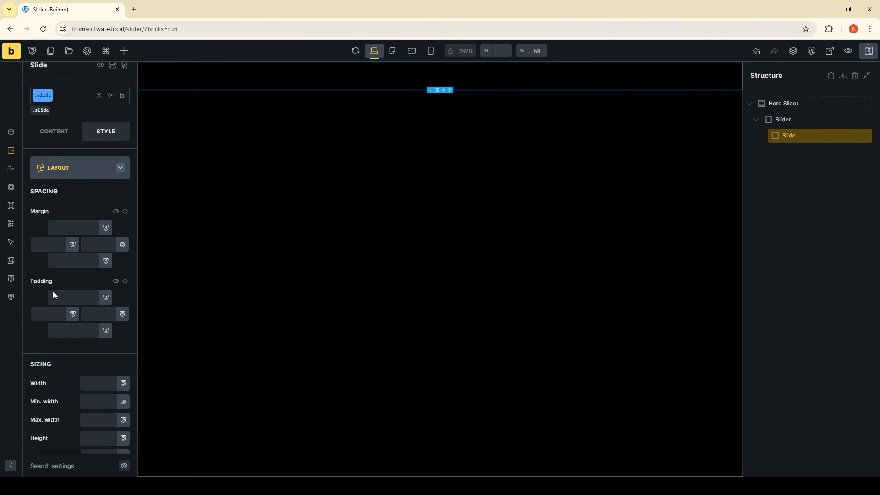
left_click(95, 303)
type("20vw")
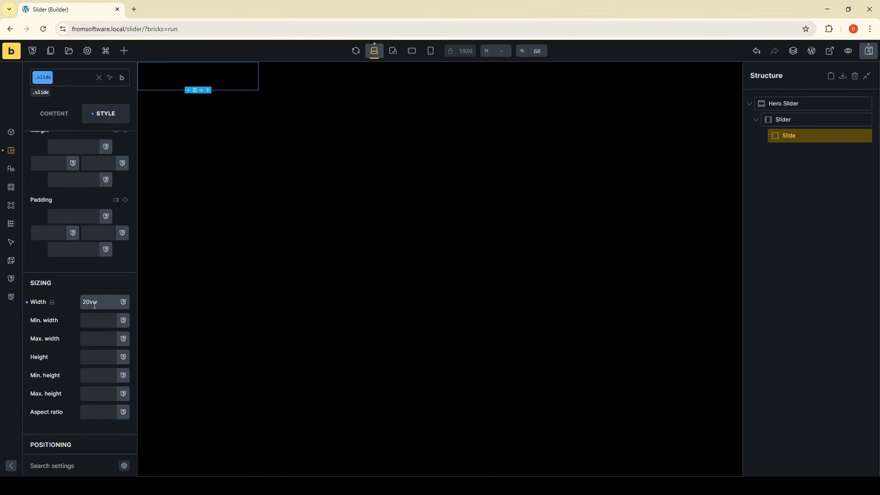
scroll(81, 344, "down", 1)
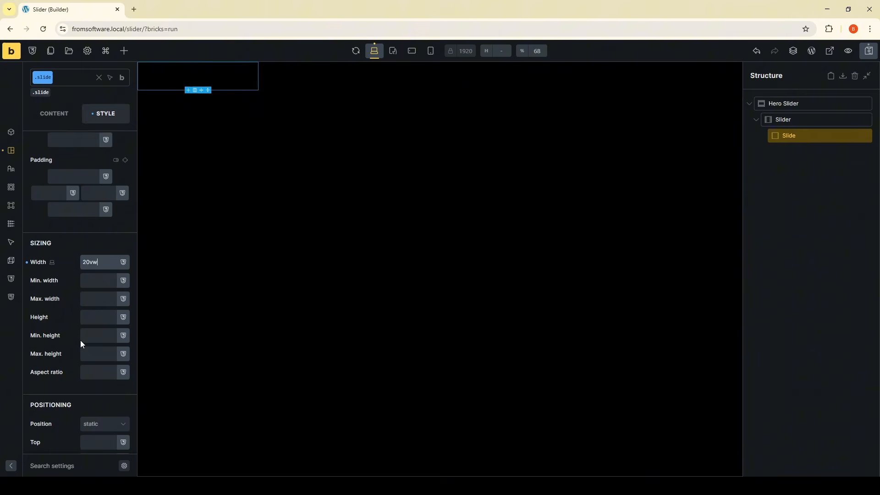
left_click(97, 312)
type("100%")
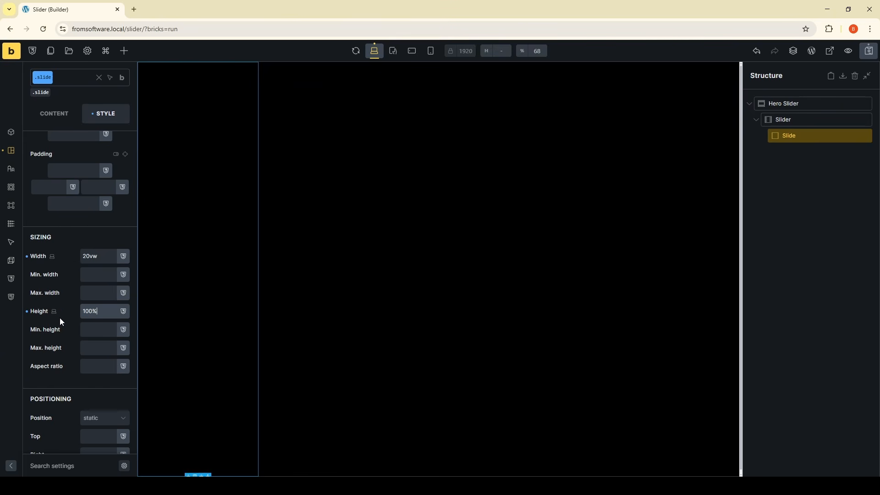
Step: Apply a transform with a Skew X of -20 degrees to the .slide class
left_click(12, 268)
left_click(123, 204)
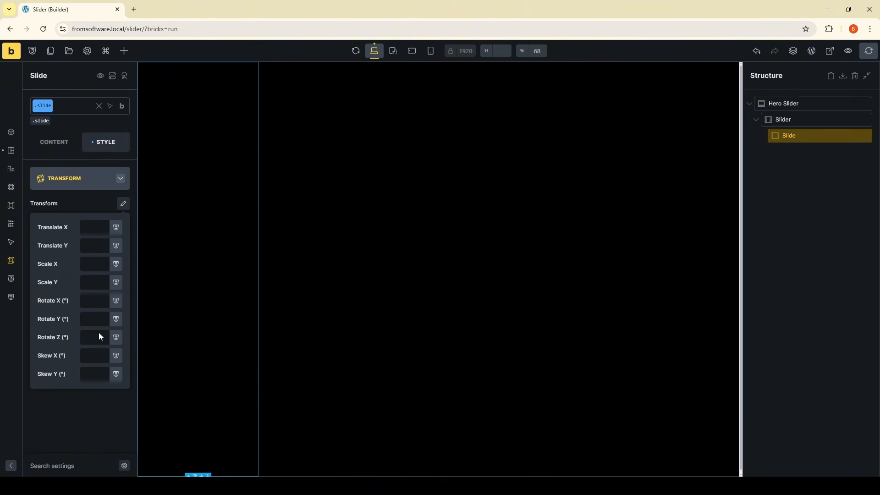
left_click(93, 356)
type("-20")
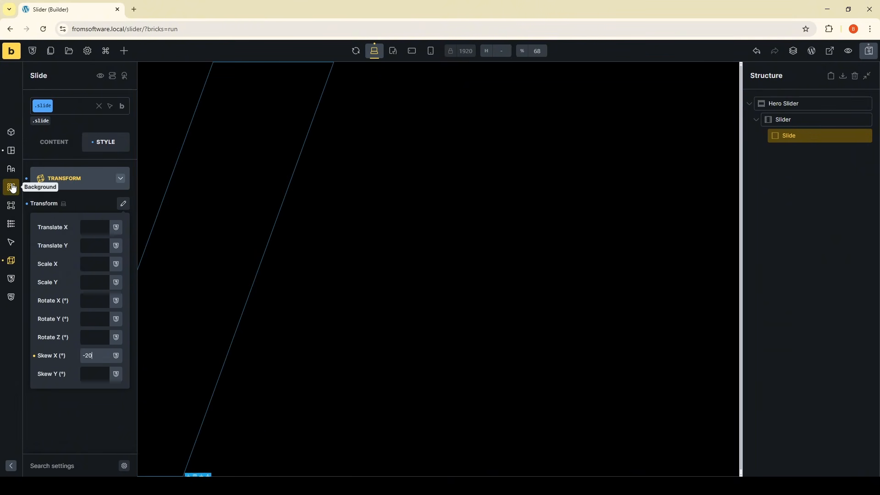
Step: Give the .slide class relative positioning with a left offset of -15vw, and save the page
left_click(10, 149)
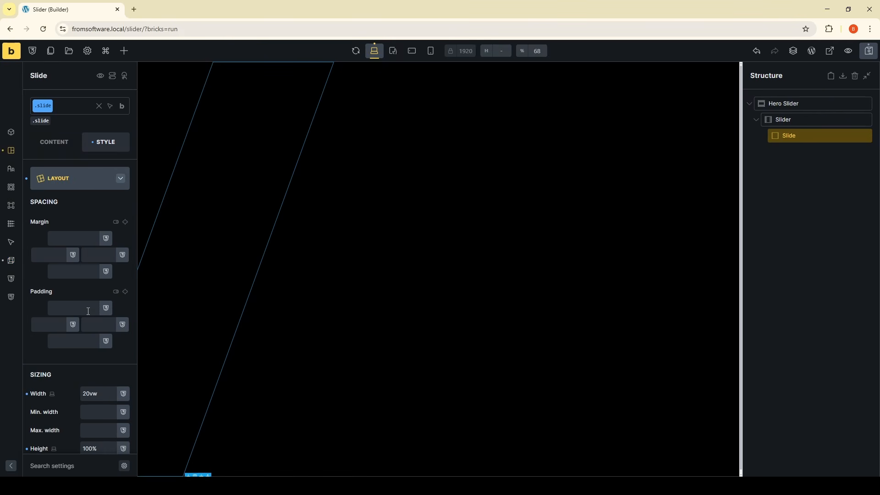
scroll(88, 311, "down", 5)
left_click(96, 327)
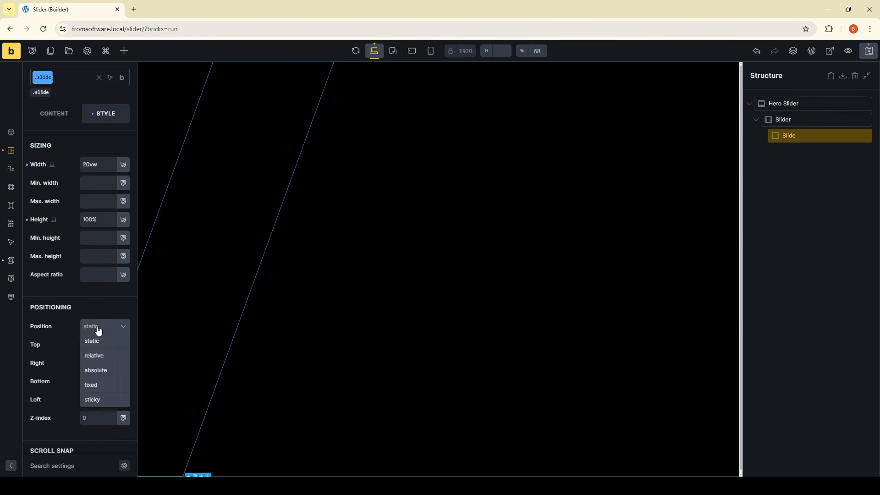
left_click(101, 356)
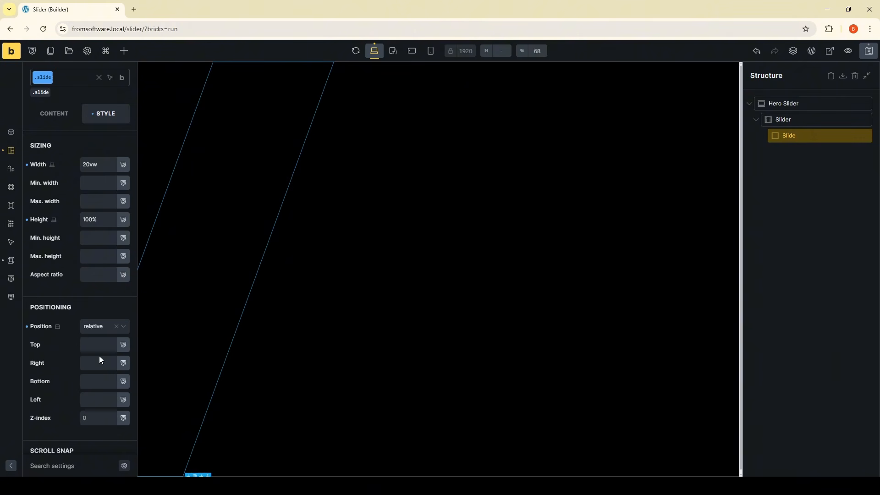
scroll(95, 375, "down", 1)
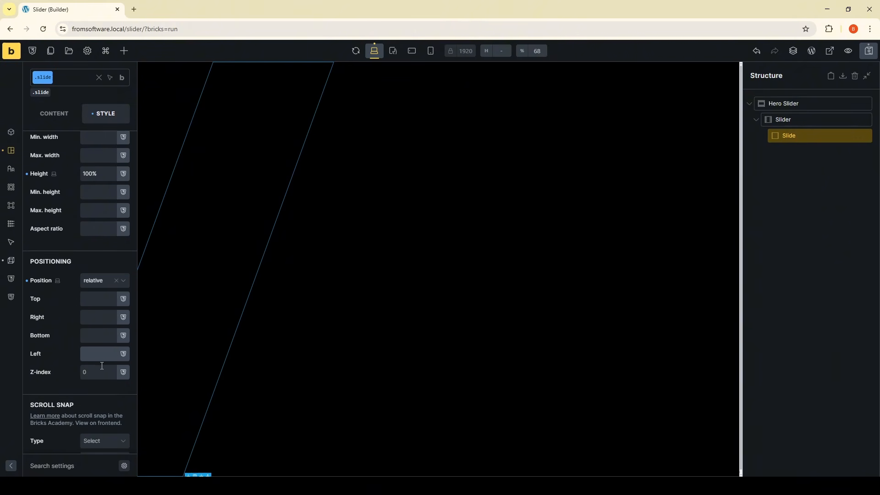
type("-20")
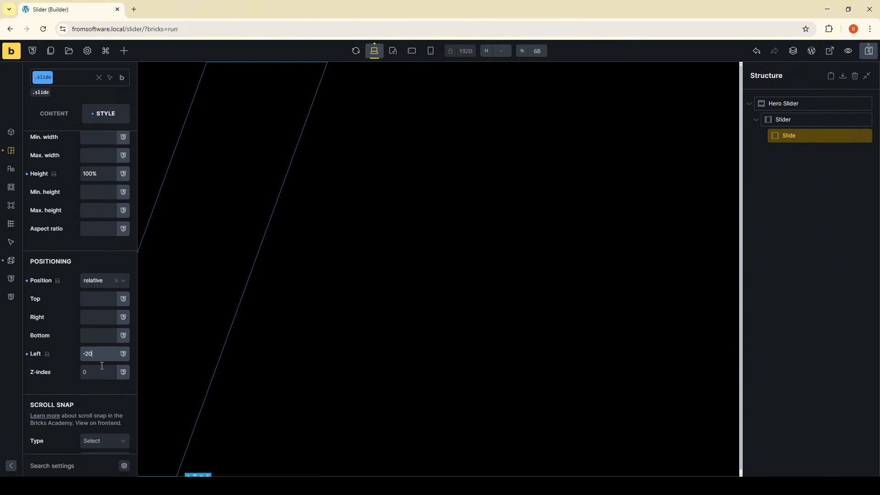
key("BackSpace")
key("BackSpace")
type("15v")
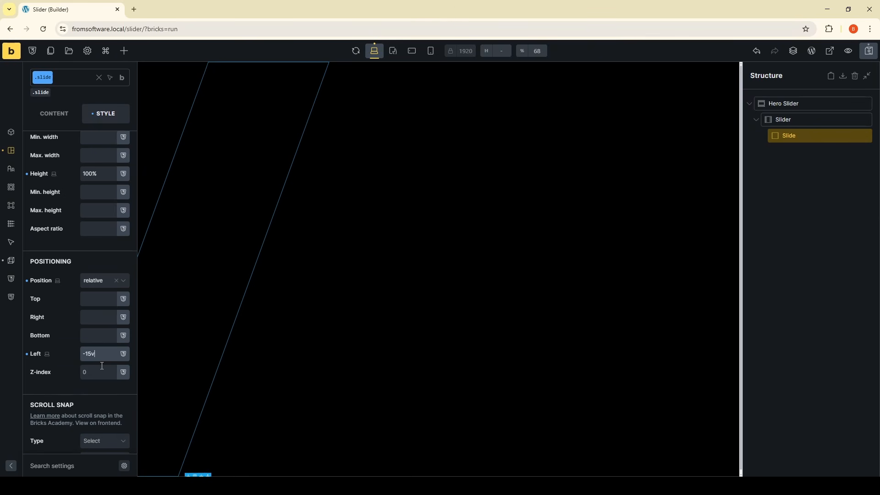
type("w")
key("ctrl+s")
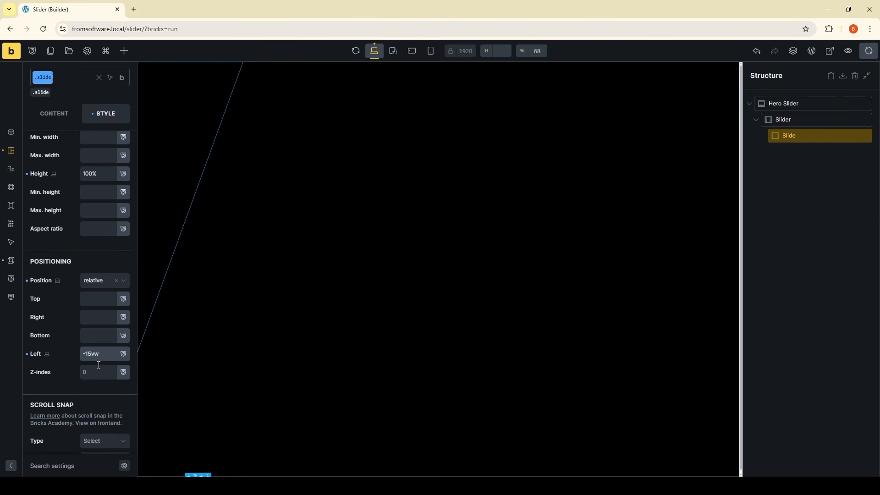
Step: Add a block inside the Slide block and rename it image
scroll(65, 334, "up", 5)
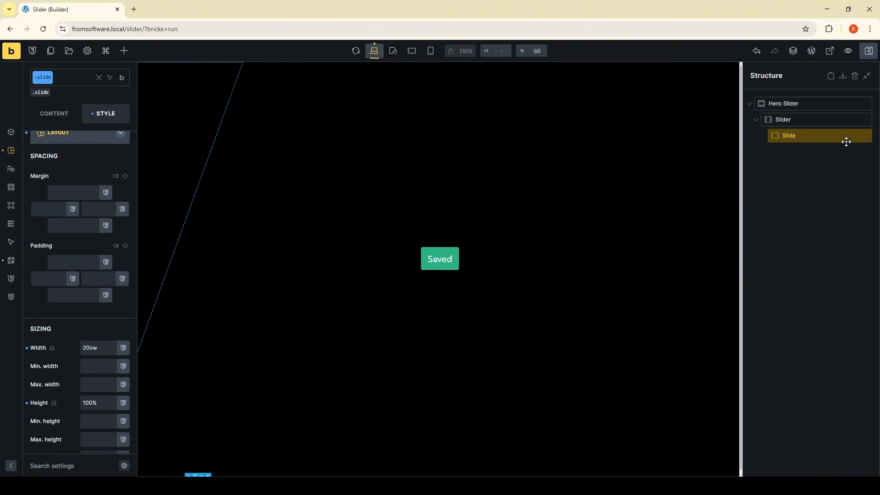
left_click(123, 50)
left_click(84, 79)
type("block")
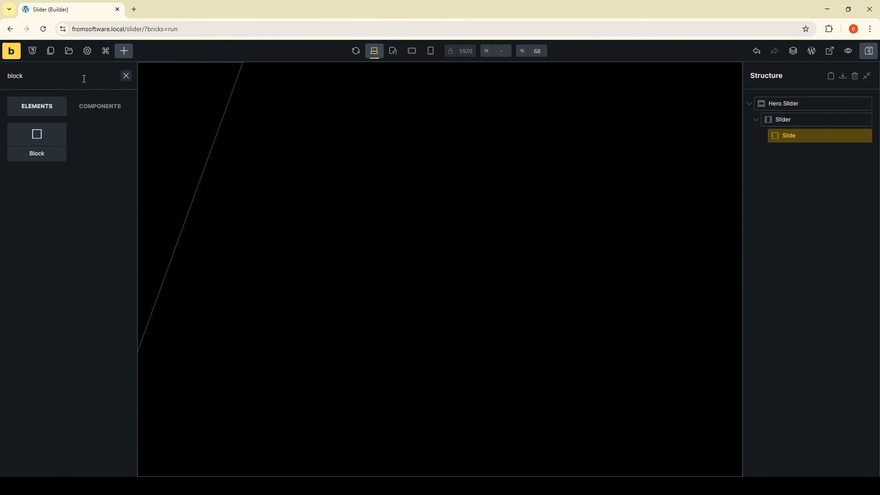
left_click(50, 142)
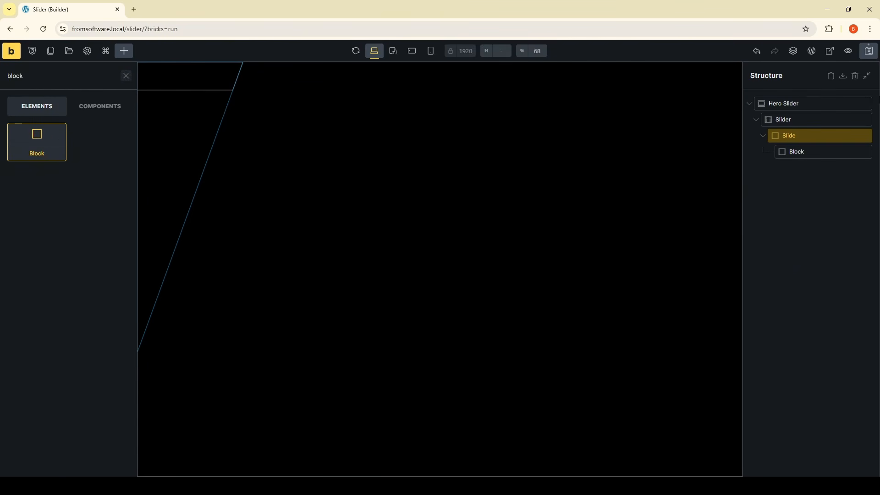
left_click(809, 156)
type("image")
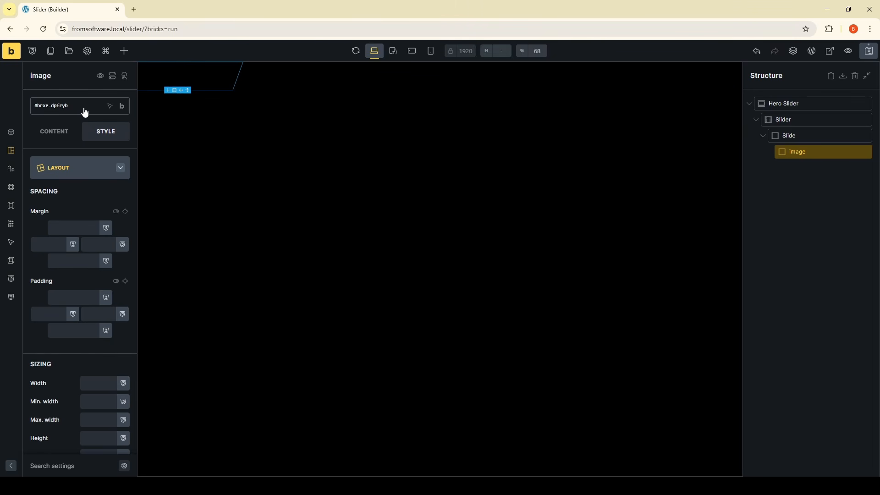
Step: Assign a new class named image to the image block
left_click(84, 112)
type("ima")
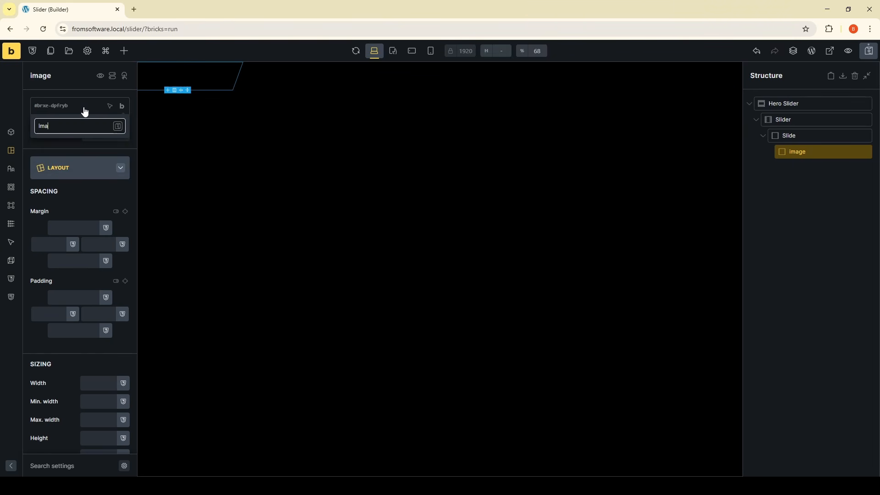
type("ge")
key("Return")
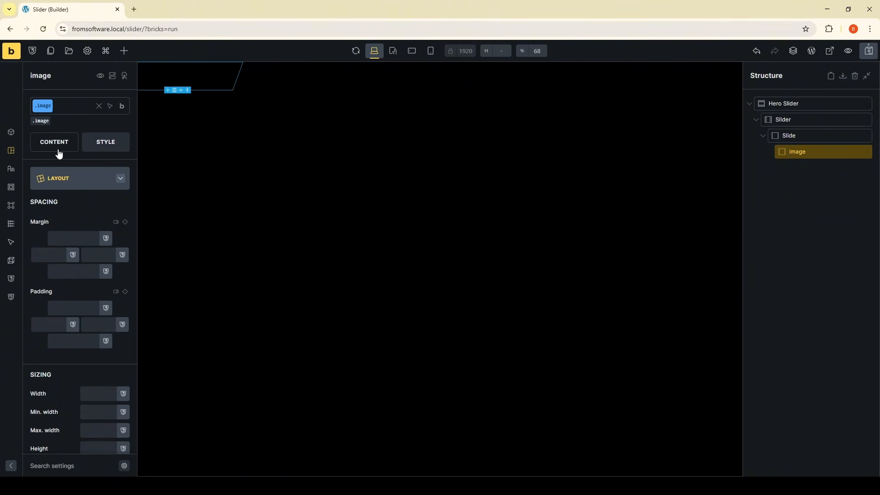
Step: Set background_c.jpg_4.jpeg as the image block's background image at element level, outside the .image class
left_click(103, 108)
left_click(11, 187)
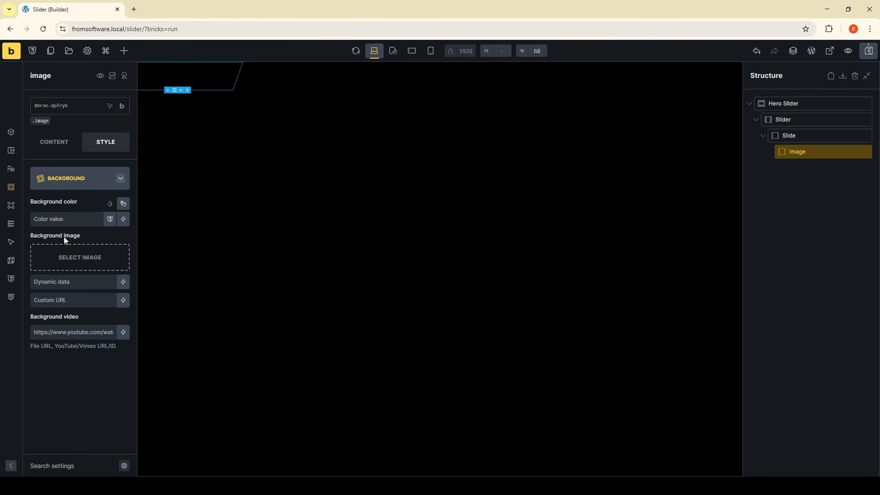
left_click(81, 253)
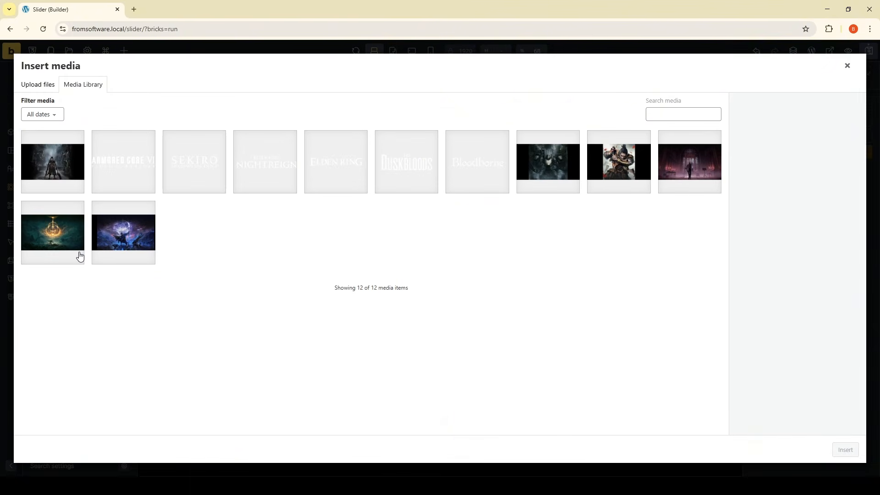
left_click(611, 183)
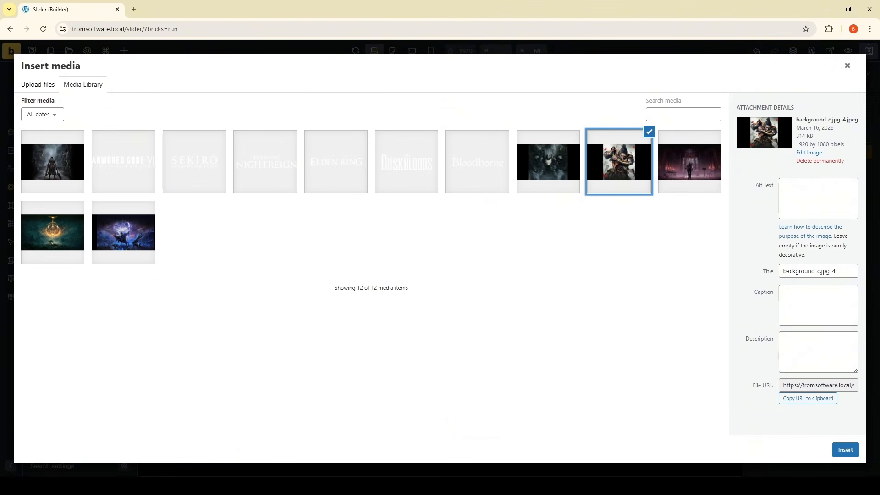
left_click(849, 450)
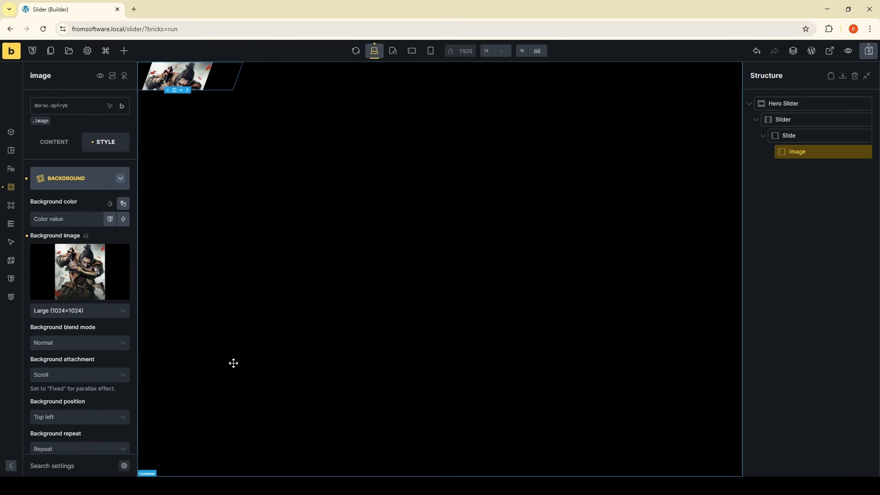
Step: Set the width of the .image class to 100vw and save the page
left_click(49, 122)
left_click(11, 150)
scroll(102, 339, "down", 3)
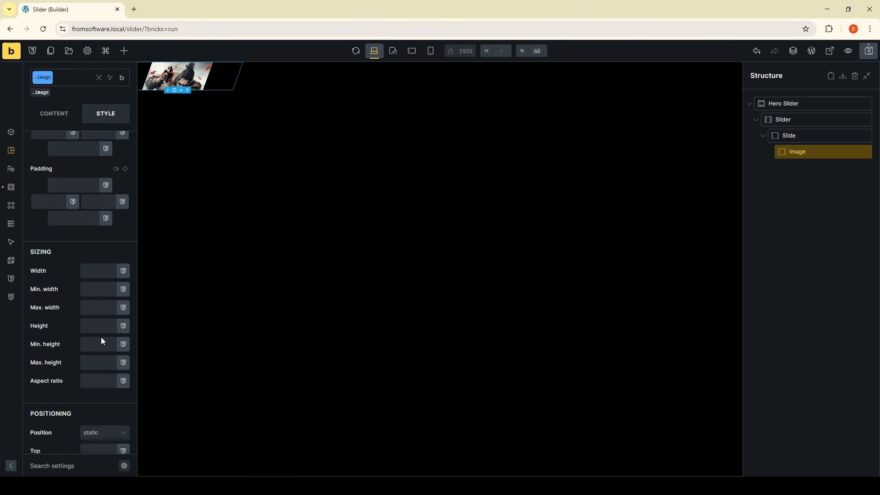
scroll(101, 339, "down", 1)
left_click(96, 260)
type("1")
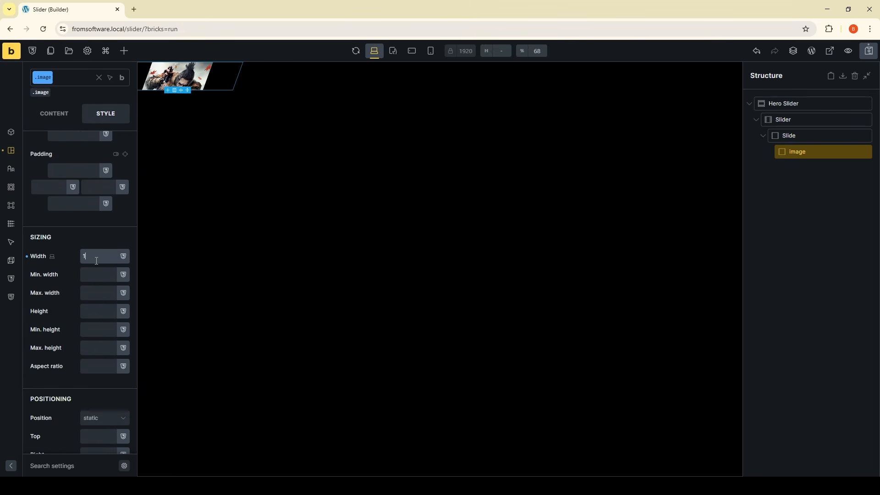
type("00vw")
key("ctrl+s")
left_click(79, 322)
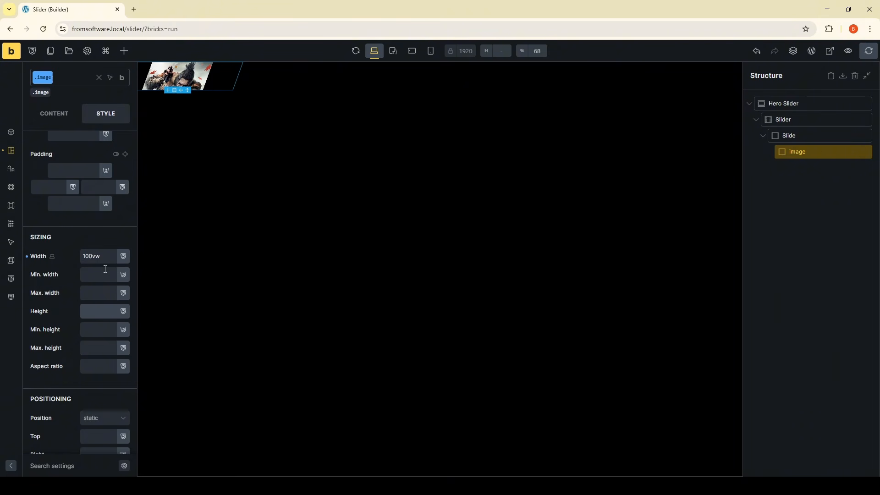
Step: Move the .image class's 100vw value from width to minimum width, and set its height to 100%
double_click(91, 256)
key("ctrl+x")
left_click(91, 275)
key("ctrl+v")
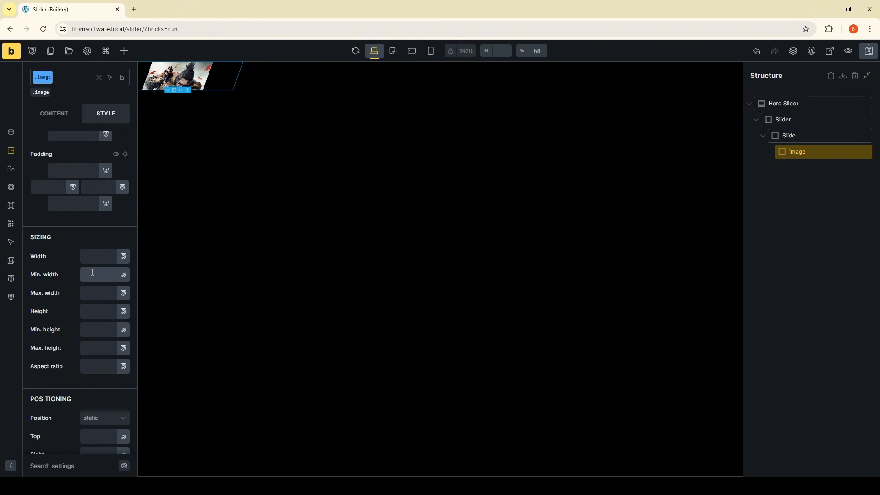
left_click(93, 317)
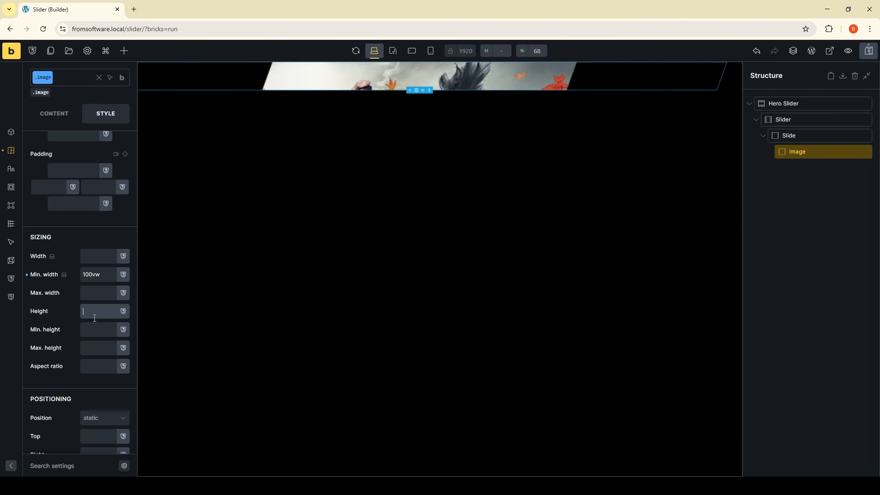
type("100")
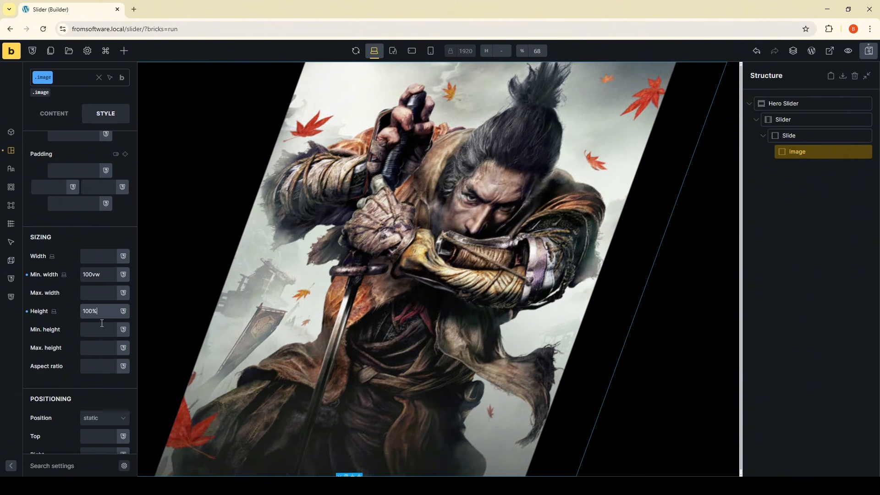
Step: Switch the image block's element-level background image size to Full (1920×1080)
left_click(11, 188)
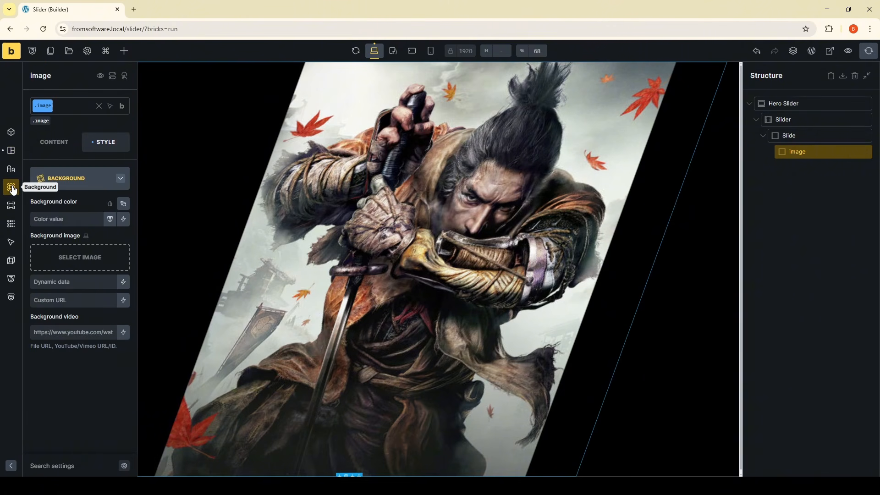
left_click(99, 106)
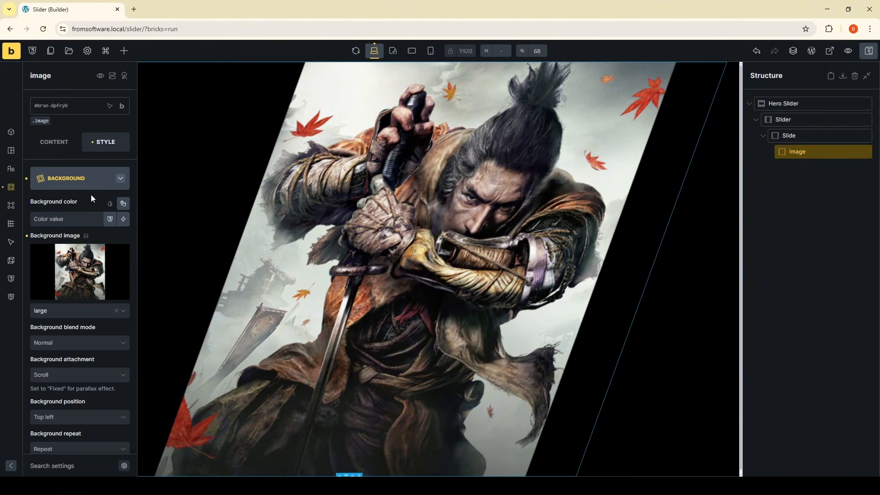
left_click(78, 316)
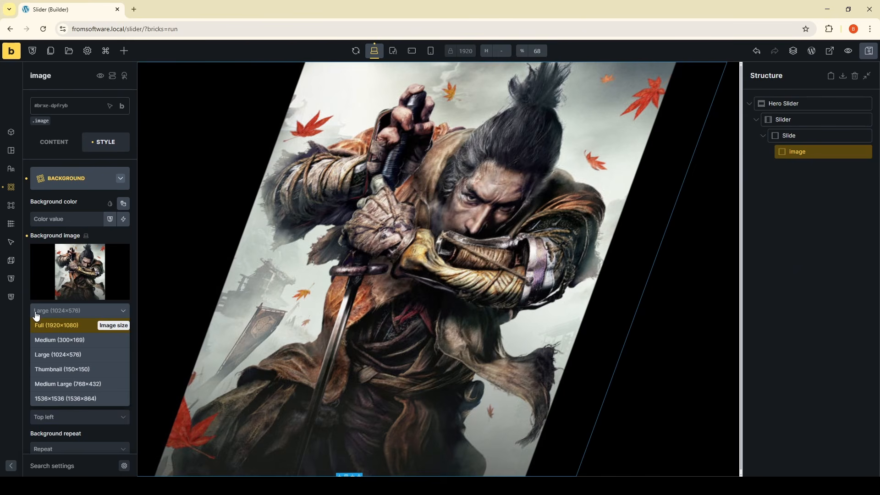
left_click(59, 328)
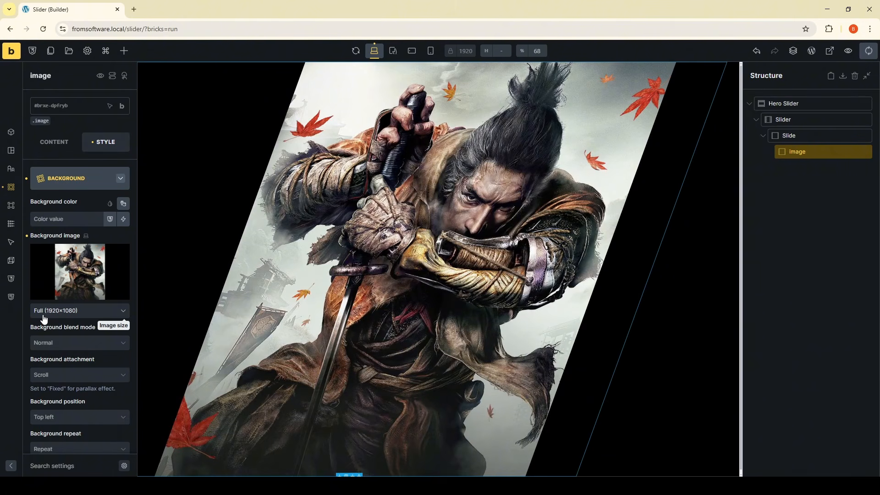
Step: Counter the slant by giving the .image class a transform with a Skew X of 20 degrees
left_click(54, 146)
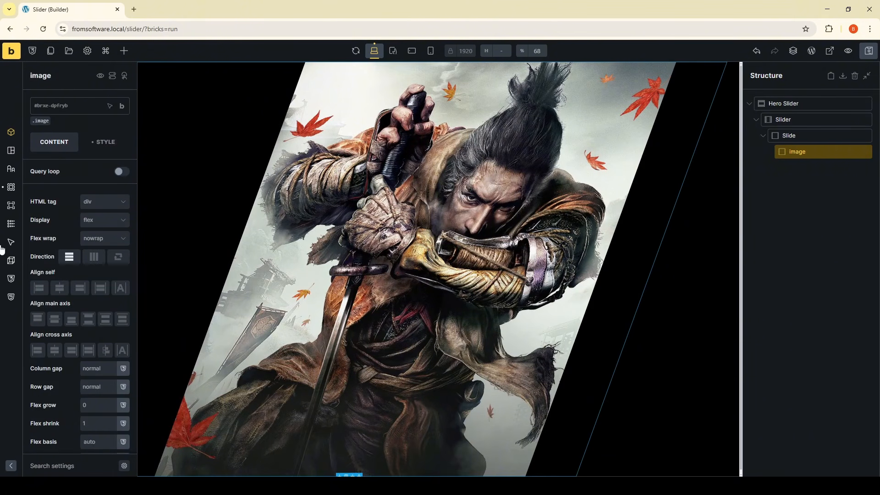
left_click(10, 281)
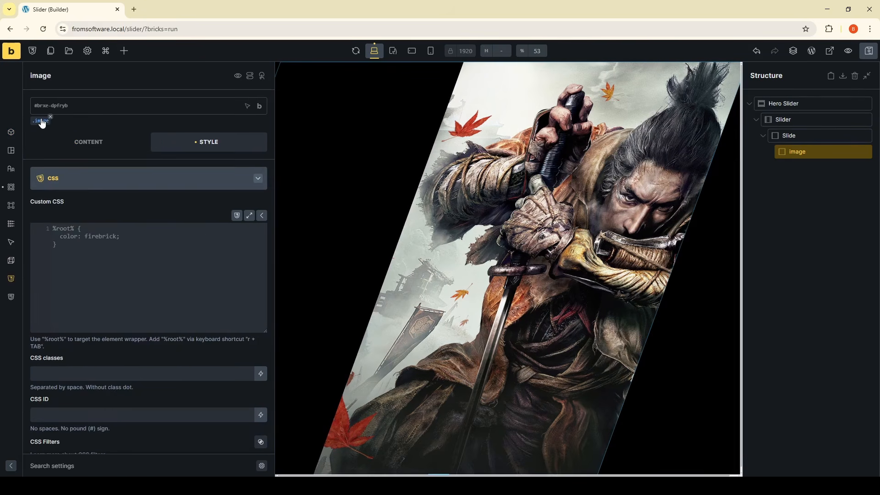
left_click(41, 121)
left_click(14, 262)
left_click(123, 203)
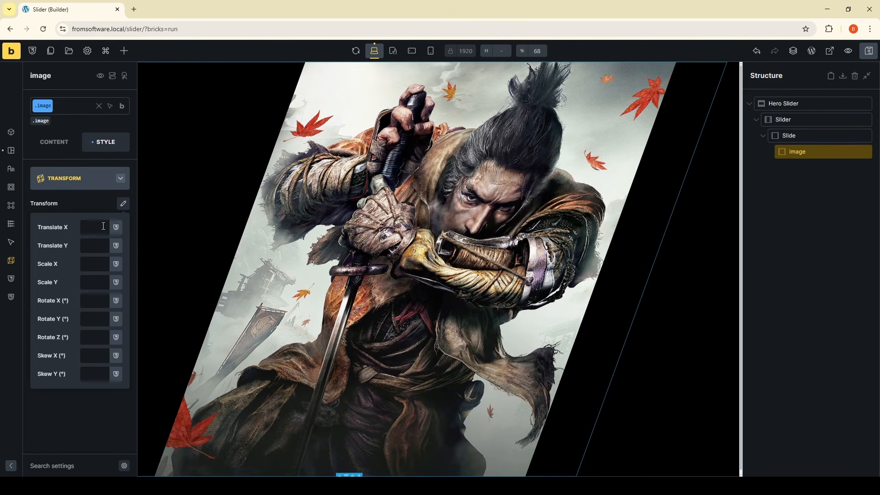
left_click(95, 350)
type("20")
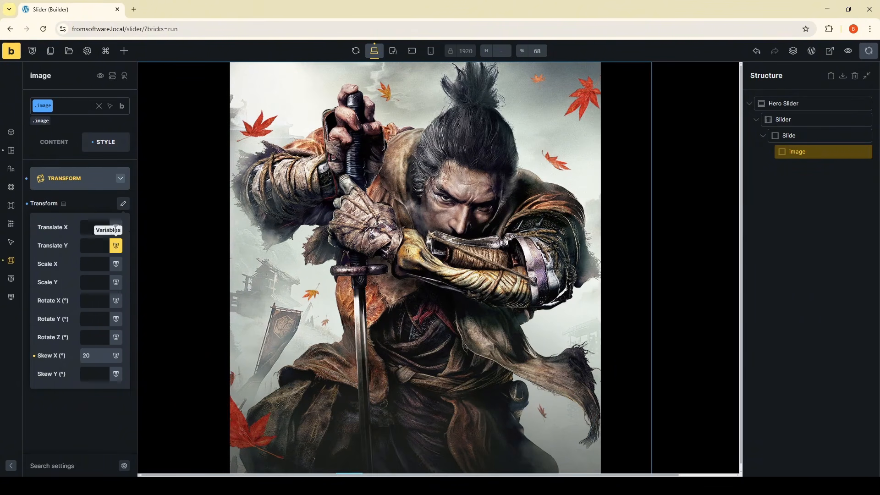
Step: Center the Slide block's content on both the main and cross axes at element level
left_click(67, 152)
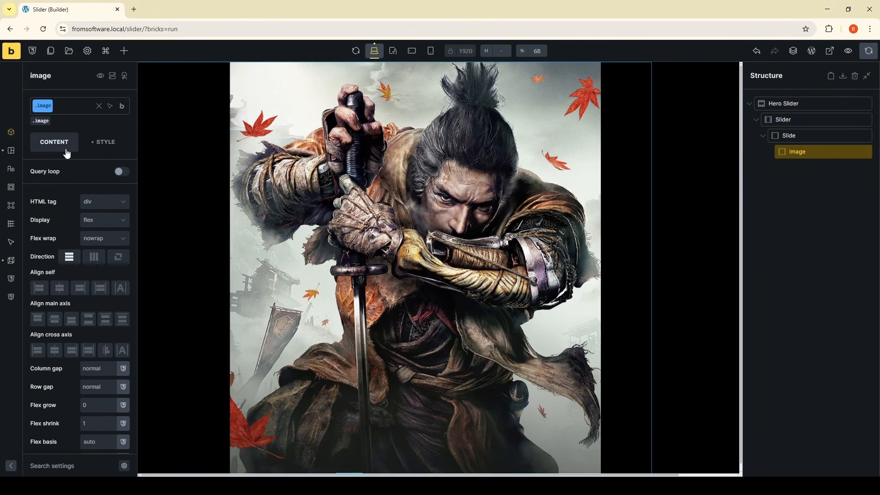
left_click(820, 135)
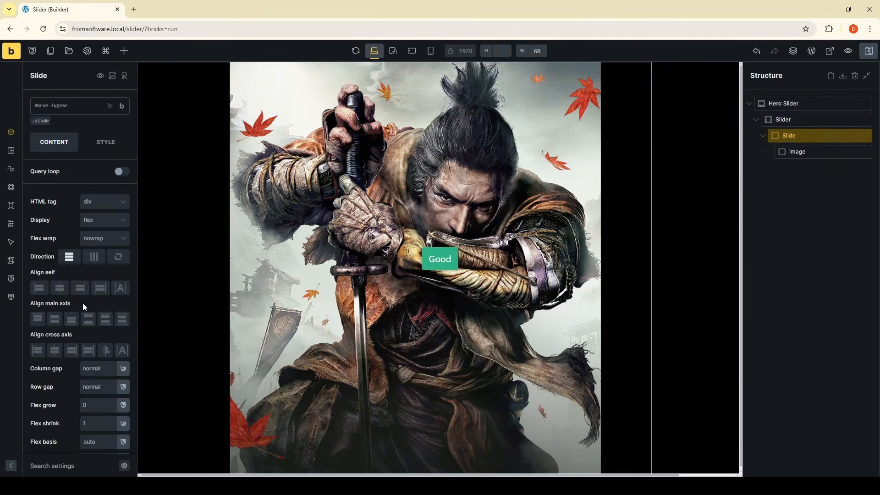
left_click(55, 351)
left_click(55, 319)
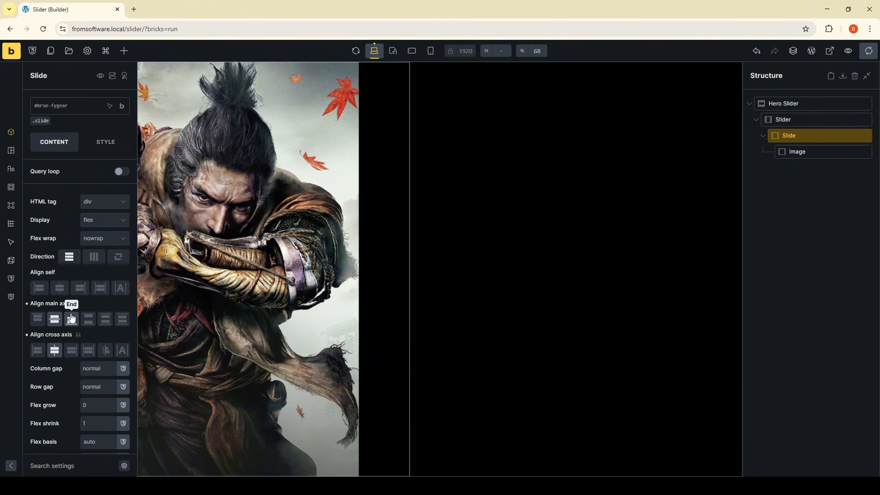
Step: Set the overflow of the .slide class to hidden
left_click(34, 122)
left_click(105, 142)
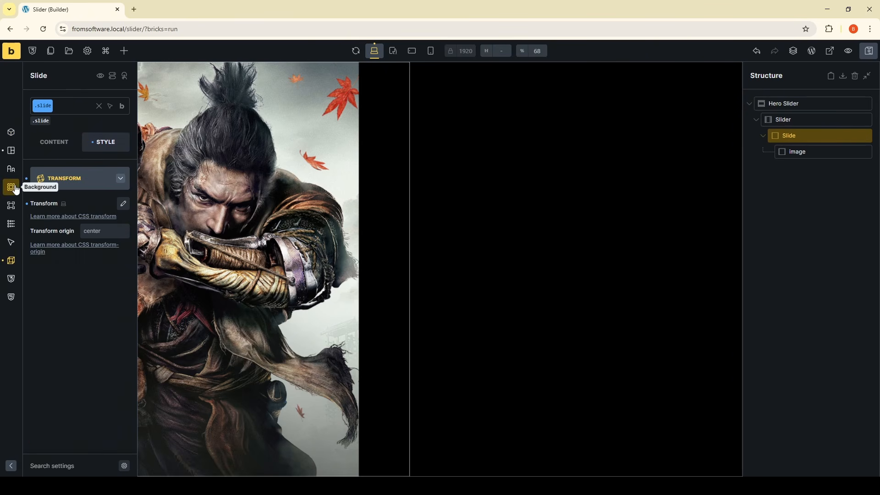
left_click(11, 151)
scroll(63, 335, "down", 10)
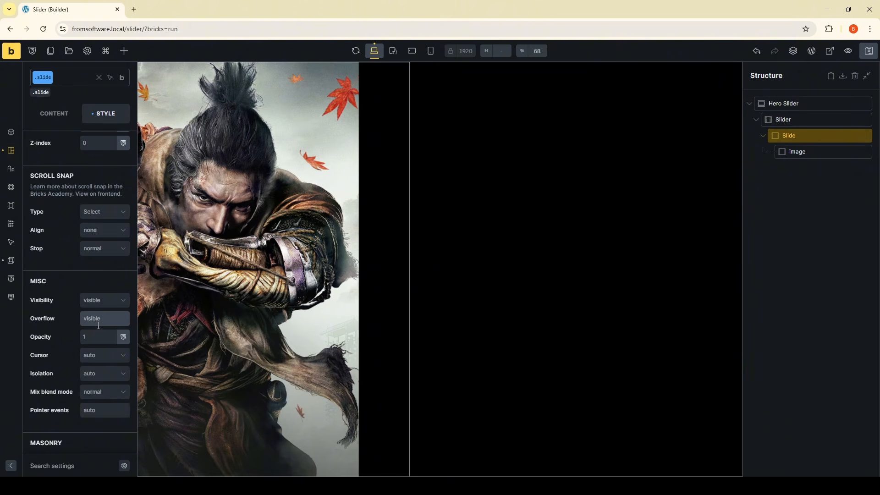
type("hidden")
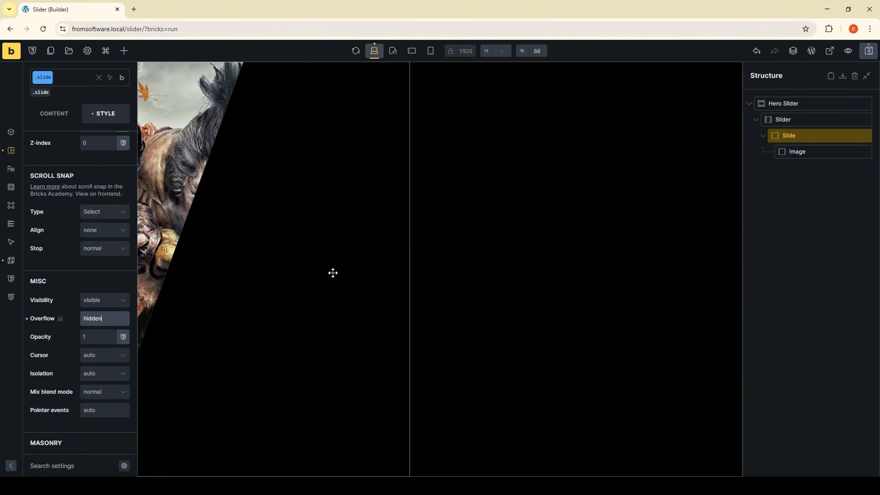
Step: Set the overflow of the Slider container to hidden
left_click(795, 121)
scroll(76, 339, "down", 10)
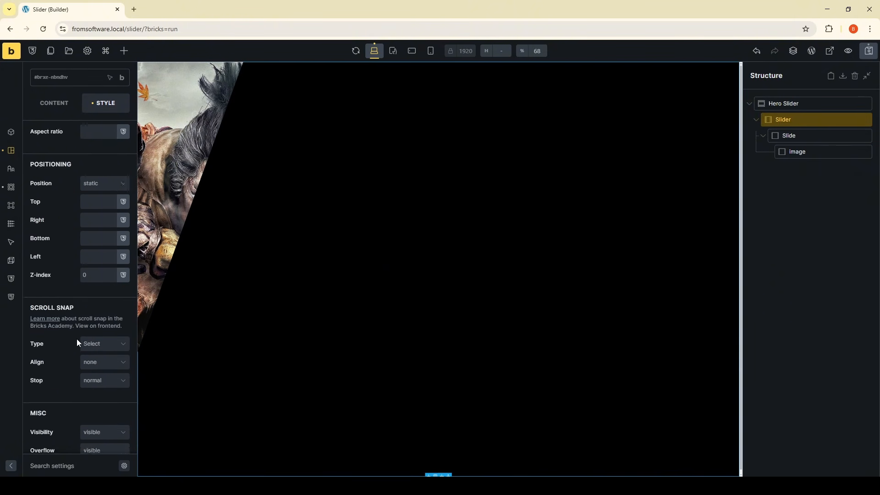
left_click(98, 308)
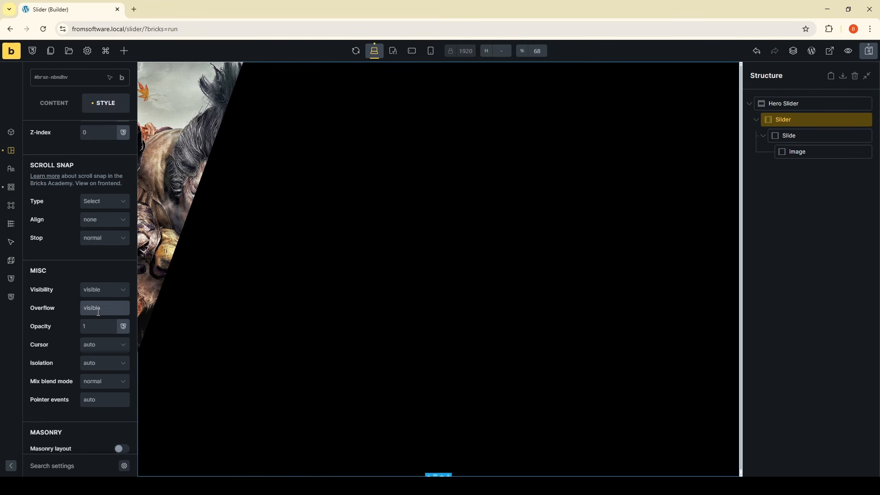
type("hidden")
Step: Clear the Slide block's element-level axis alignments and center the cross axis on the .slide class instead
left_click(822, 135)
left_click(62, 145)
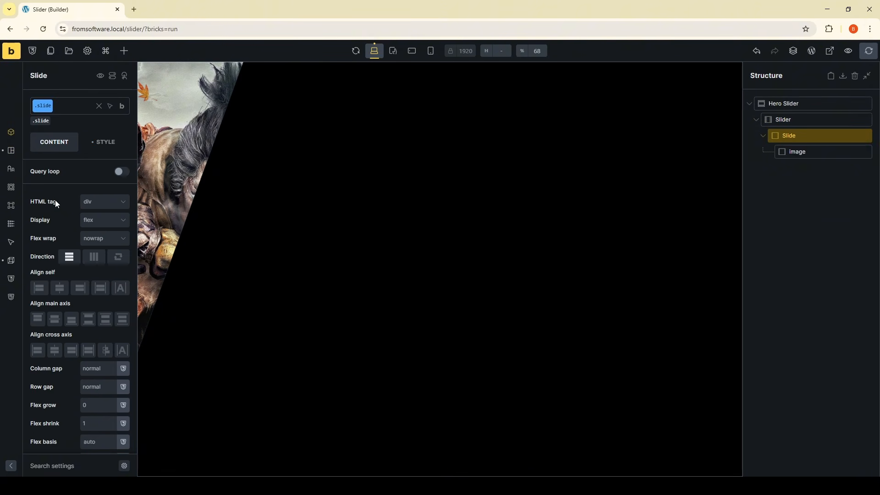
left_click(53, 351)
left_click(98, 107)
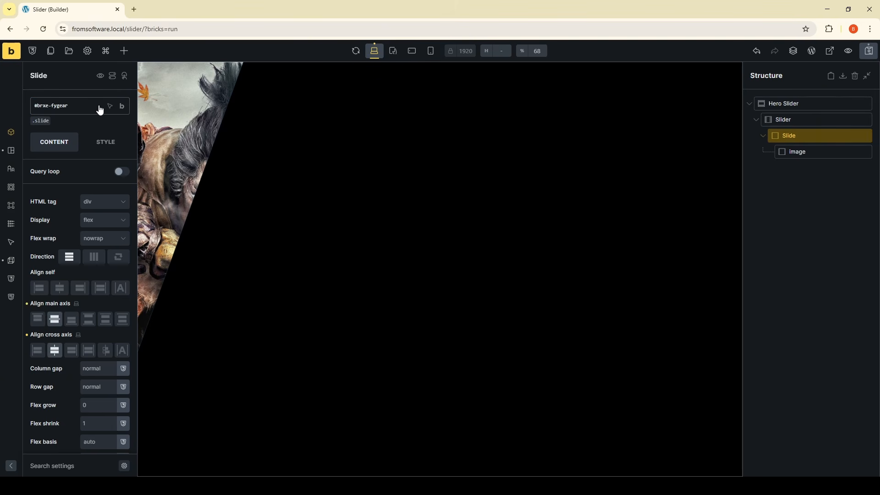
left_click(55, 318)
left_click(55, 350)
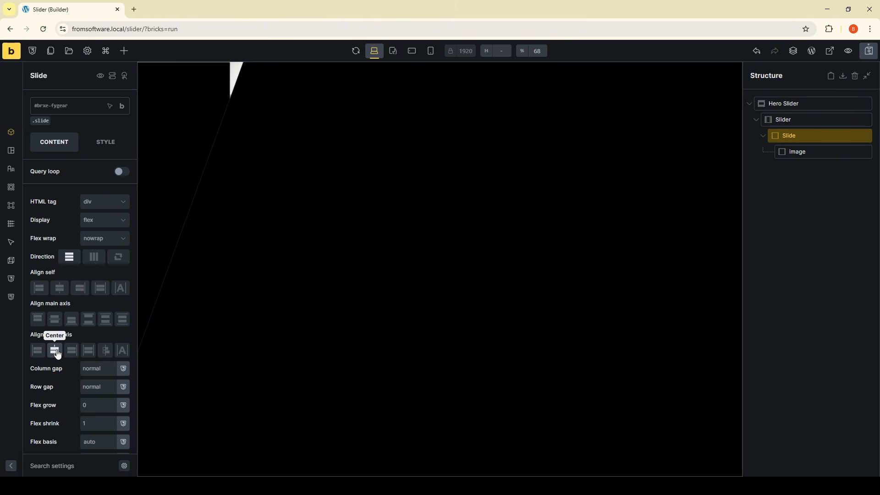
left_click(45, 129)
left_click(54, 350)
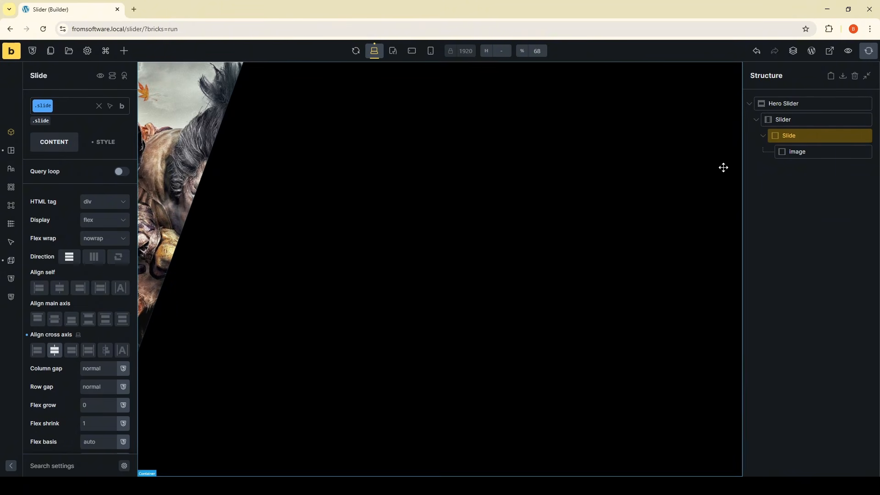
Step: Set the image block's background position to Top center at element level
left_click(806, 153)
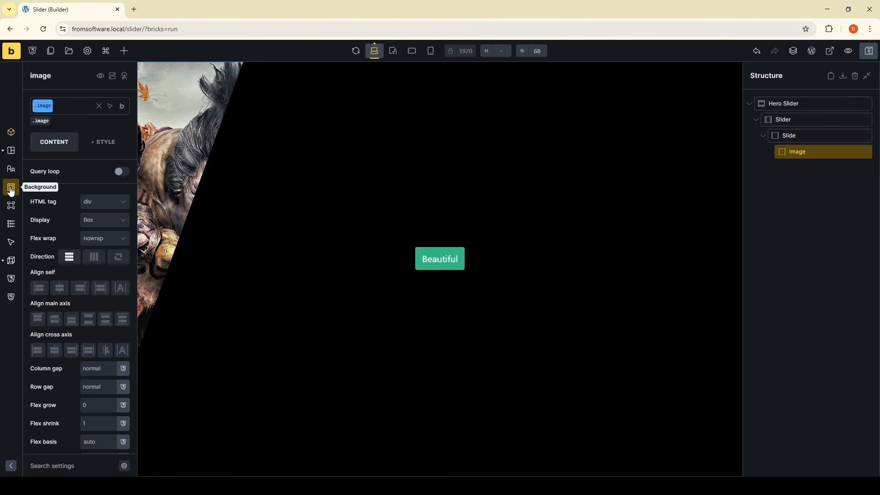
left_click(99, 108)
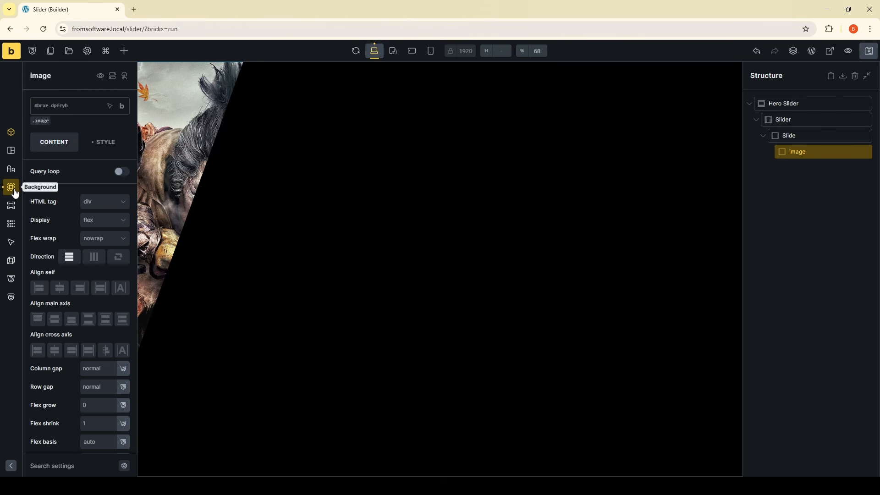
left_click(11, 187)
scroll(71, 362, "down", 3)
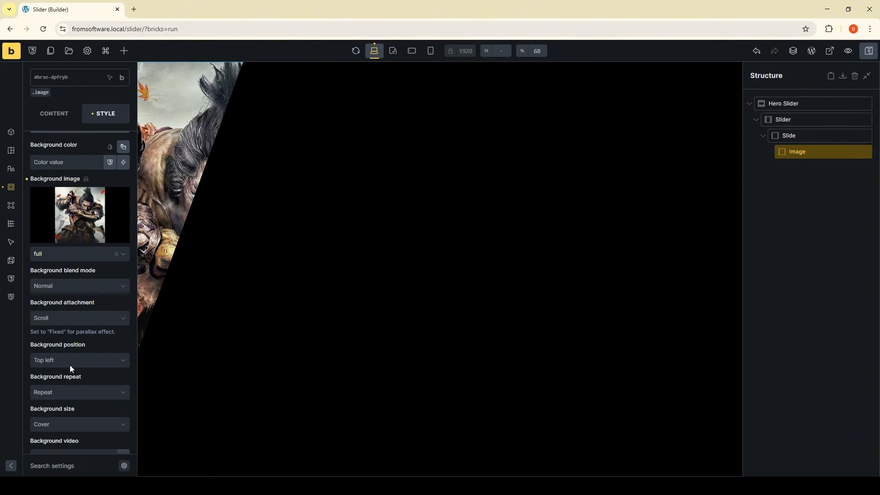
left_click(79, 326)
left_click(77, 355)
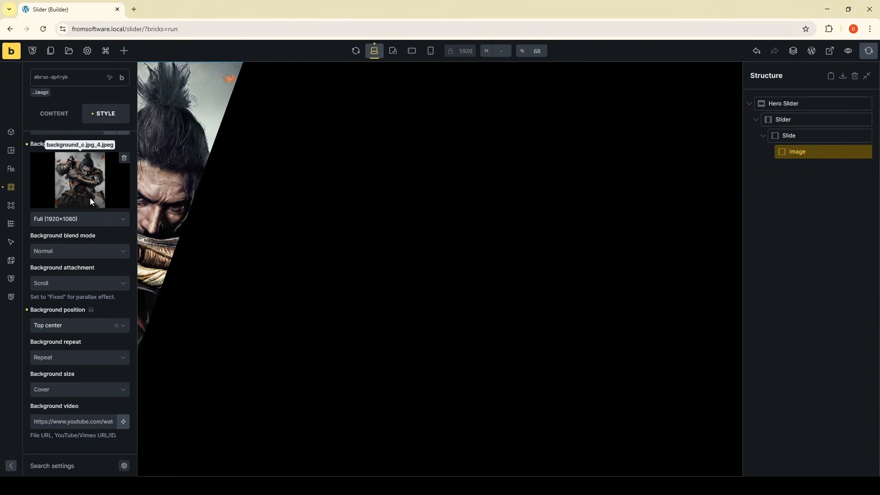
scroll(78, 371, "up", 3)
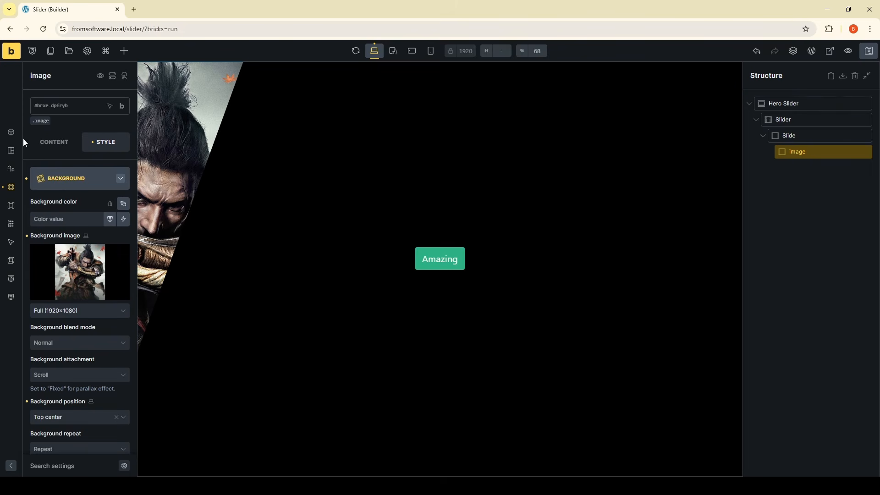
left_click(39, 122)
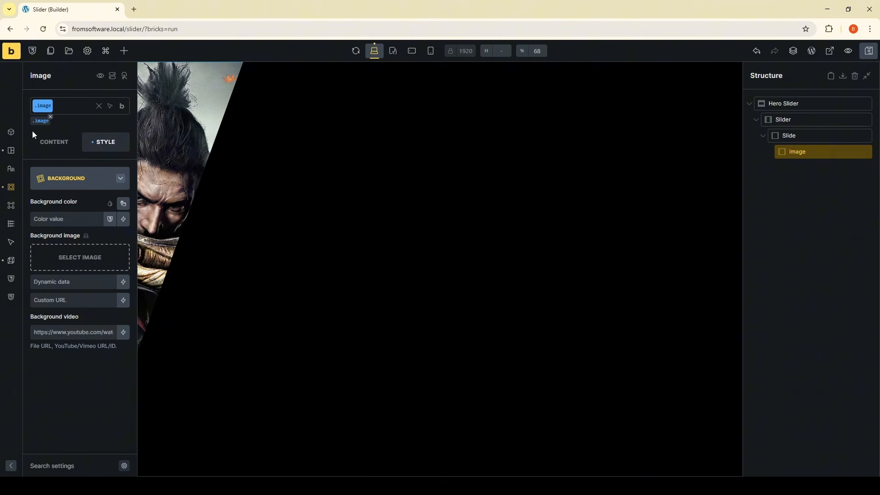
left_click(11, 150)
scroll(79, 301, "down", 4)
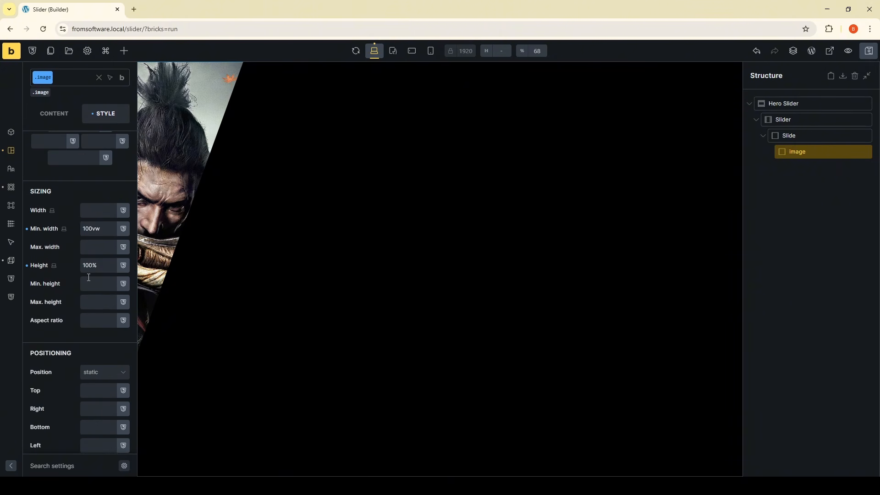
scroll(71, 357, "down", 5)
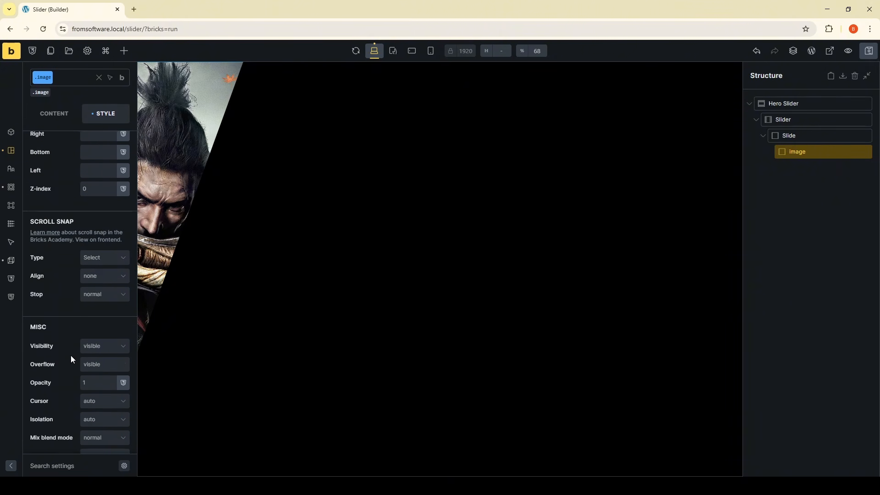
scroll(71, 355, "up", 2)
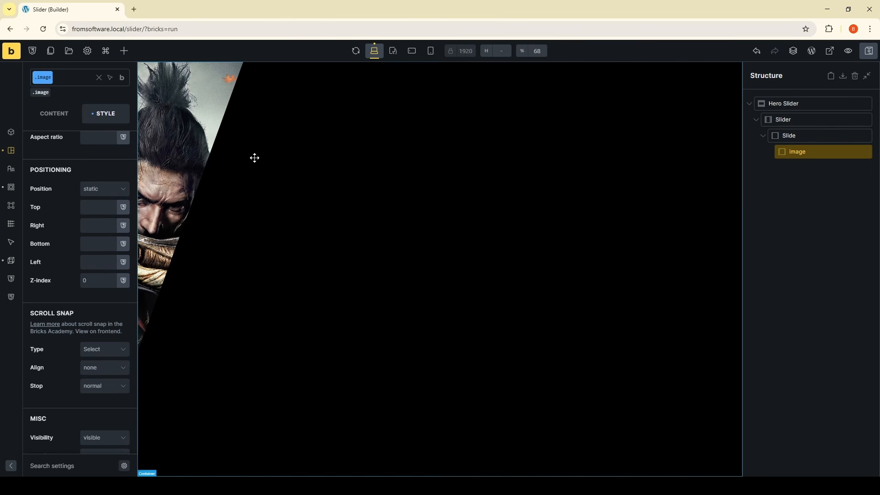
Step: Add an Image element inside the image block and rename it Logo
left_click(119, 55)
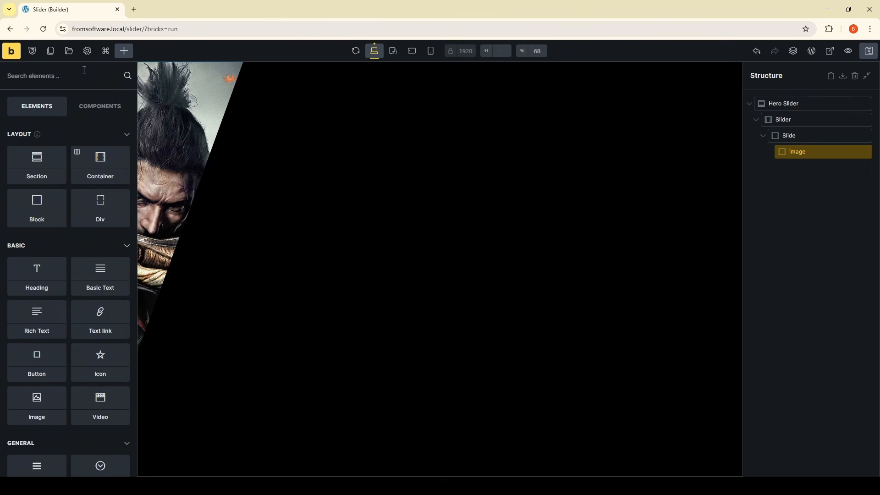
left_click(89, 71)
type("image")
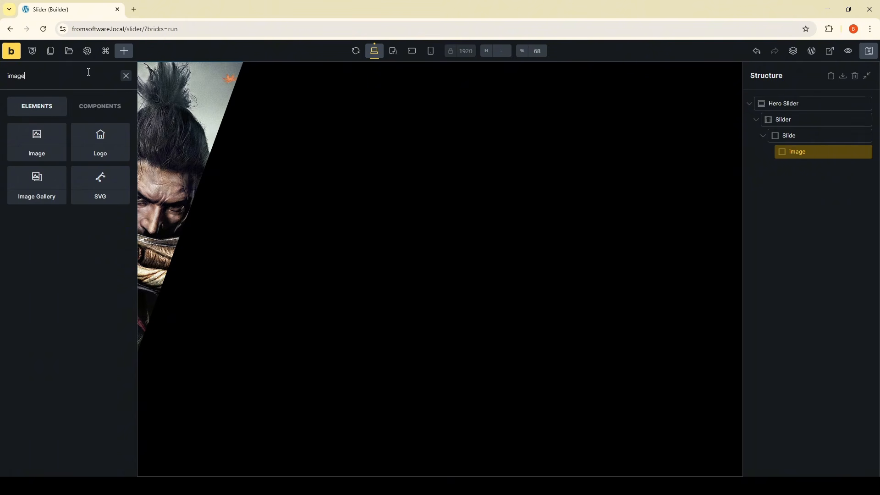
left_click(47, 145)
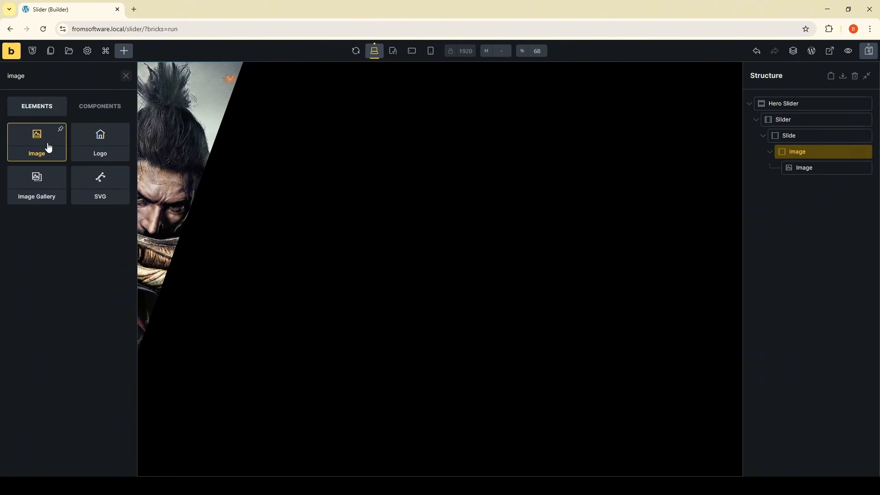
double_click(803, 167)
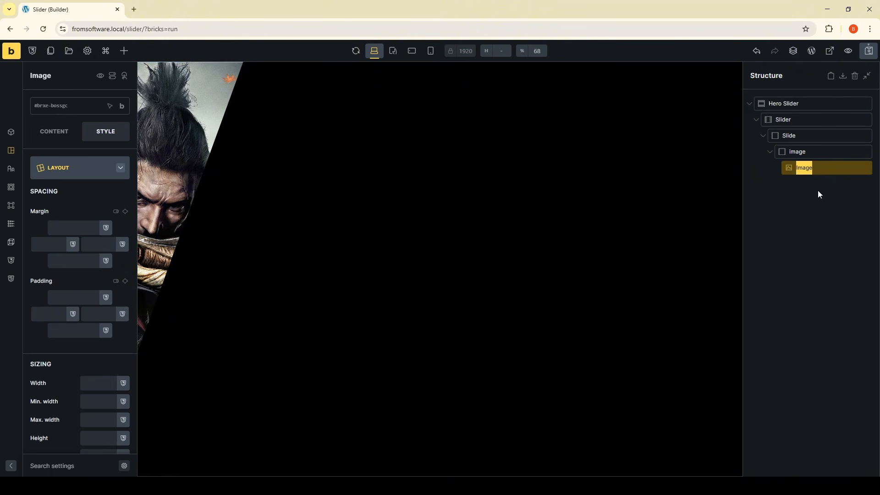
type("Logo")
left_click(817, 190)
left_click(820, 167)
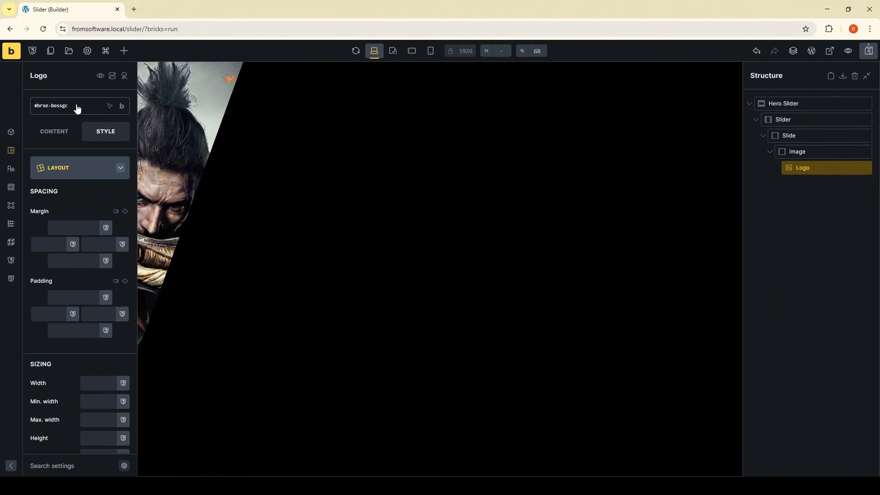
Step: Create a class named logo on the Logo element
left_click(77, 108)
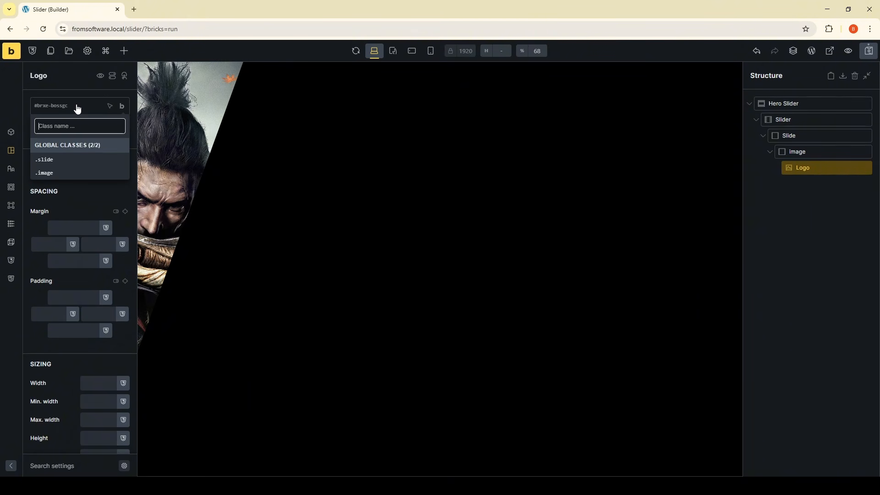
type("logo")
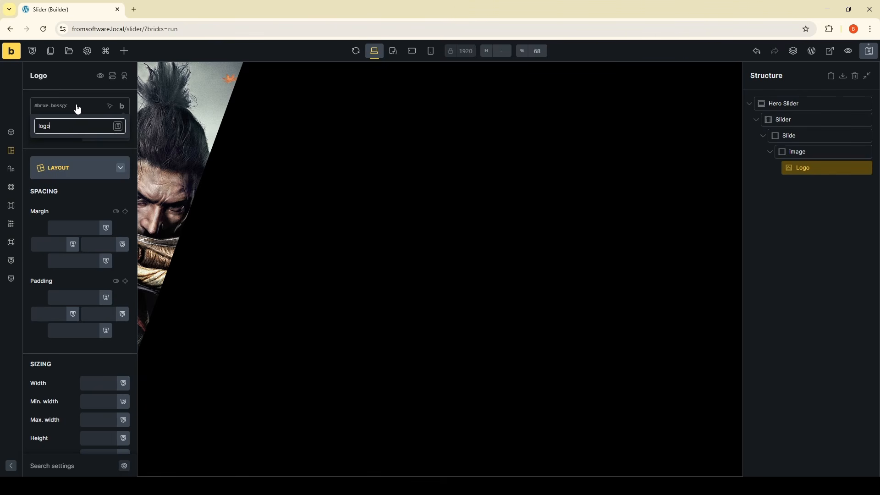
key("Return")
Step: Insert sekiro.png from the media library as the Logo element's picture
left_click(60, 142)
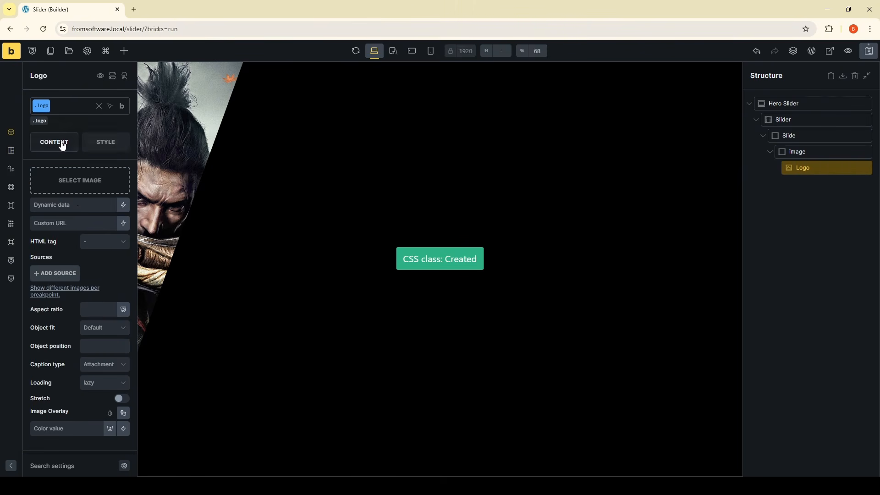
left_click(76, 194)
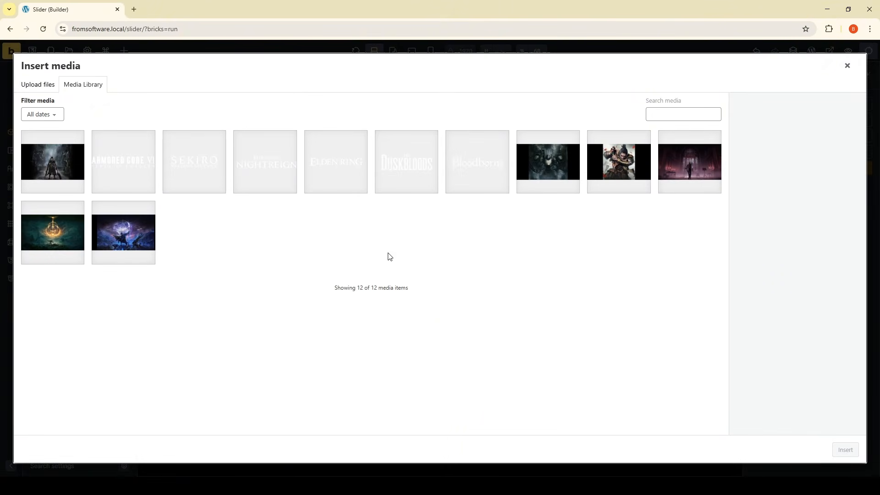
left_click(203, 184)
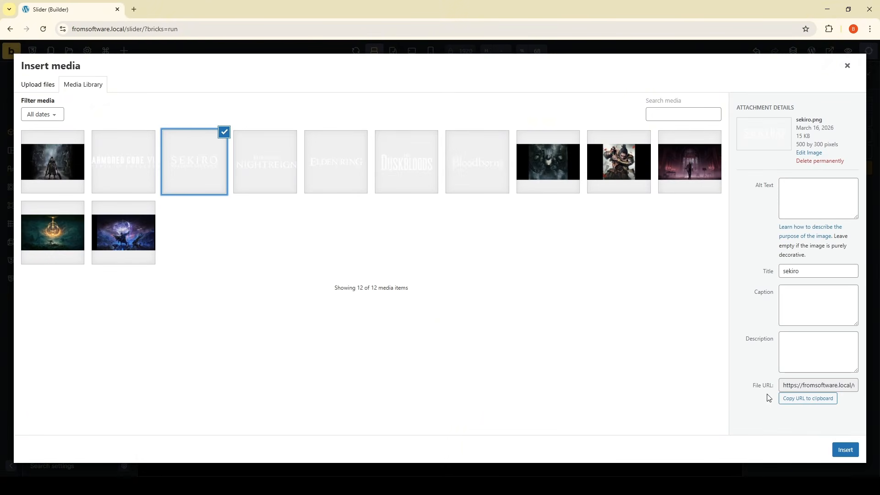
left_click(844, 451)
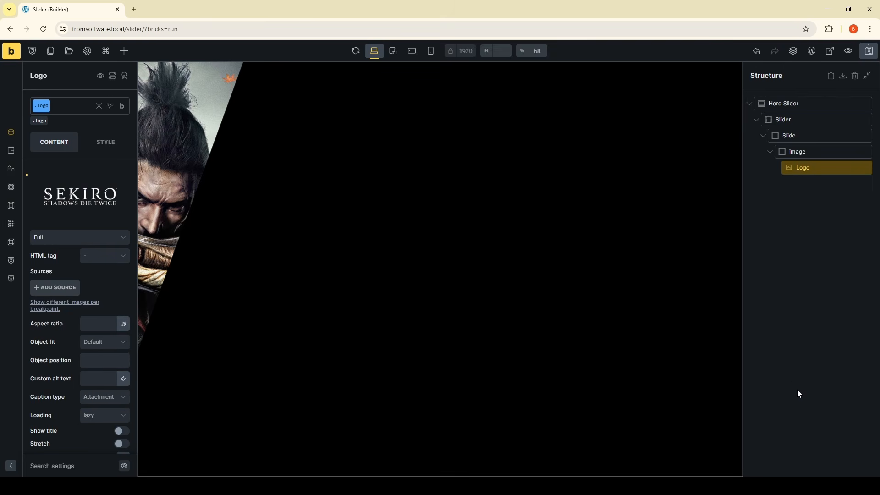
Step: Center the content of the .image class on both the cross and main axes
left_click(801, 152)
left_click(54, 350)
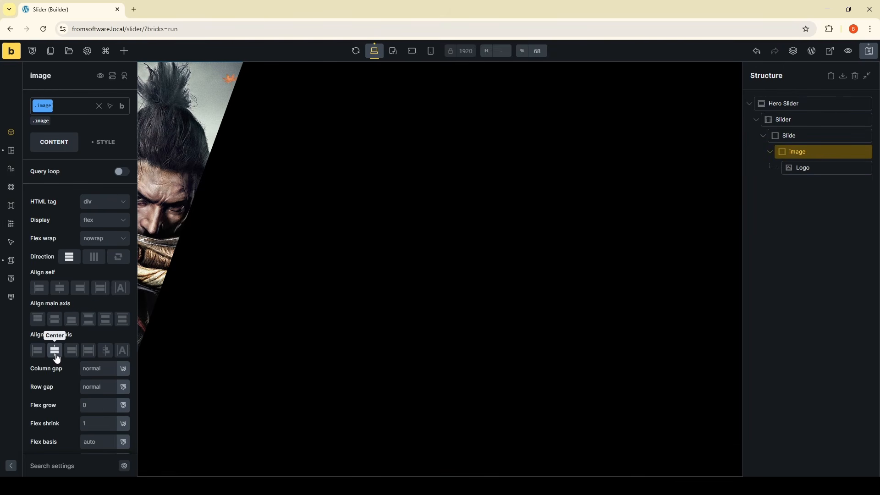
left_click(56, 320)
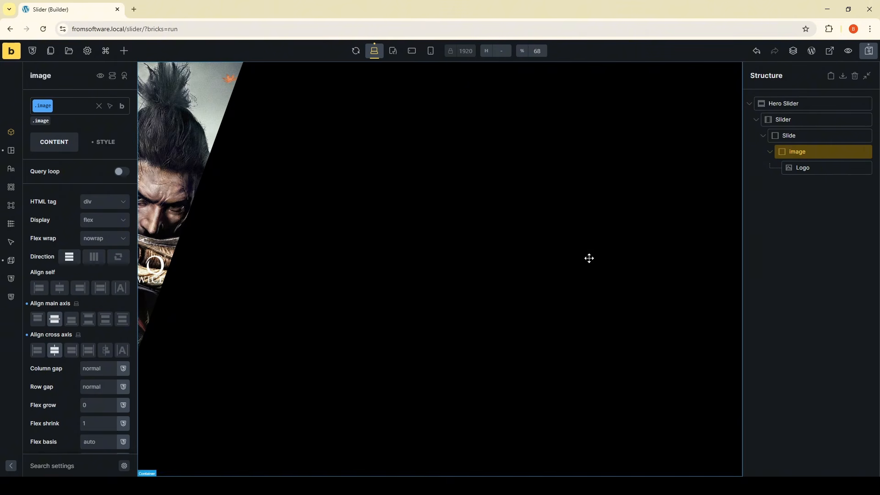
Step: Set the width of the .logo class to 16%
left_click(805, 168)
left_click(127, 149)
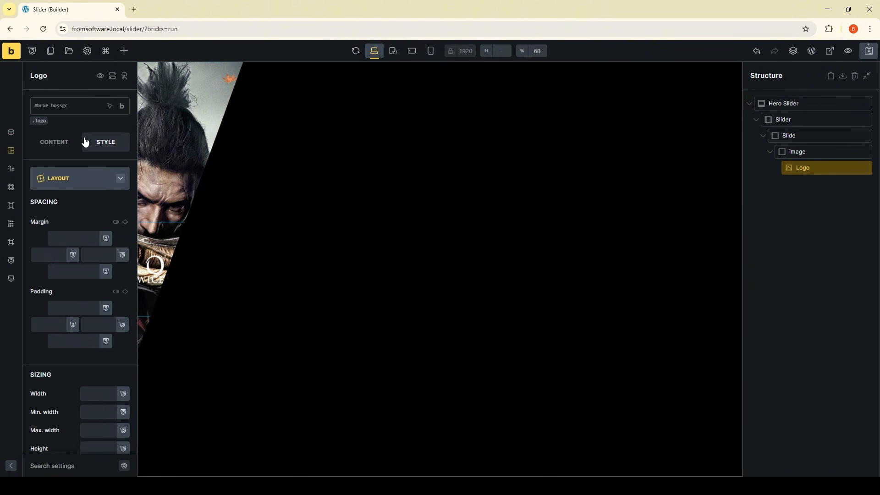
left_click(39, 120)
scroll(83, 307, "down", 1)
left_click(94, 349)
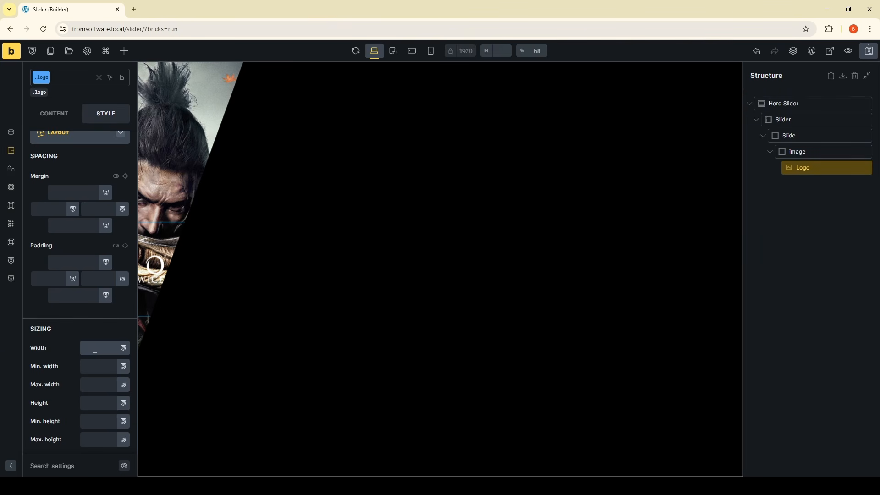
type("16%")
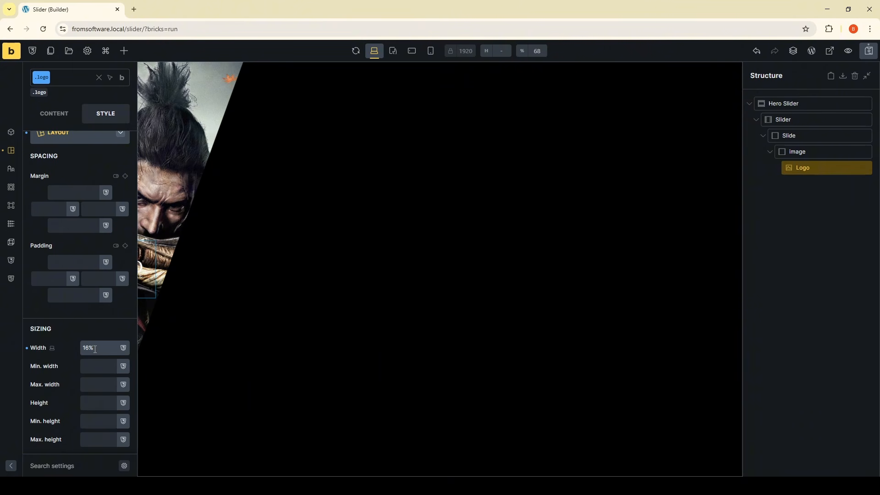
scroll(57, 323, "down", 2)
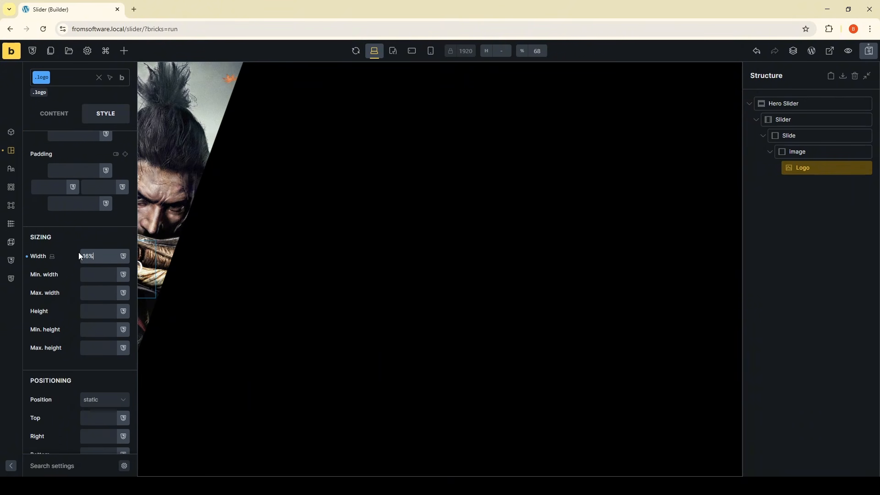
scroll(69, 294, "down", 1)
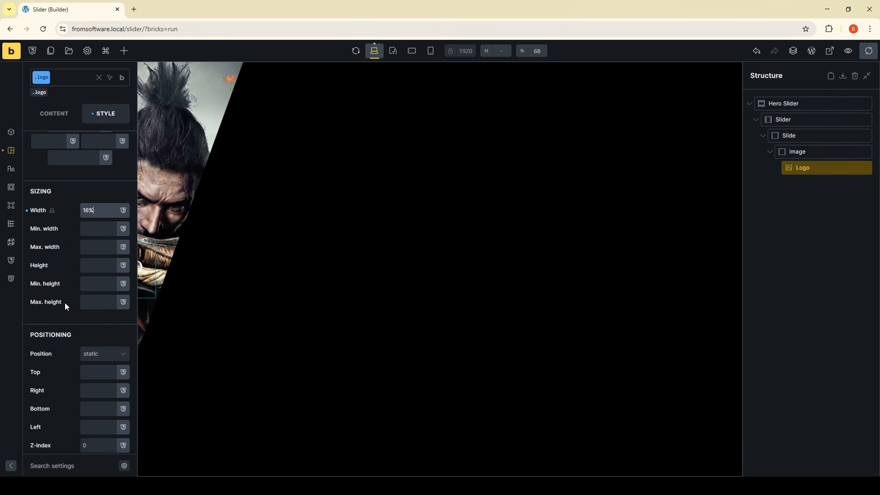
scroll(65, 303, "down", 4)
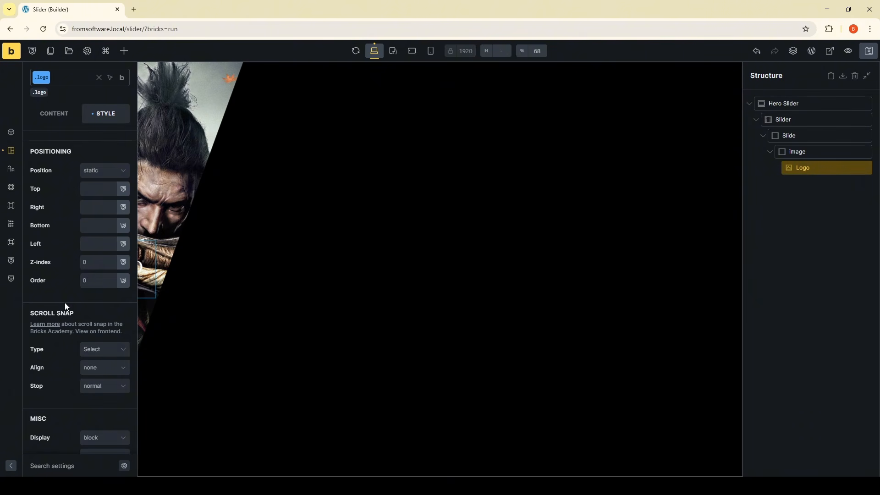
Step: Duplicate the Slide block with its contents and set the Slider container's direction to horizontal
left_click(822, 137)
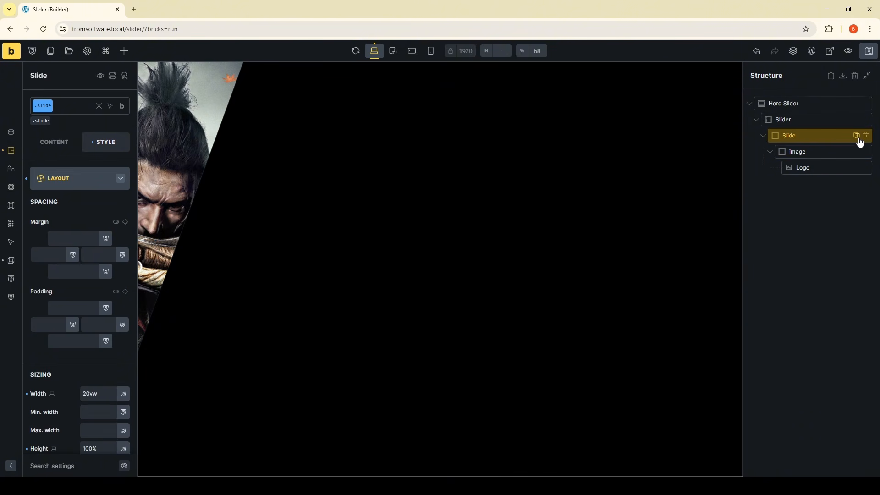
left_click(857, 136)
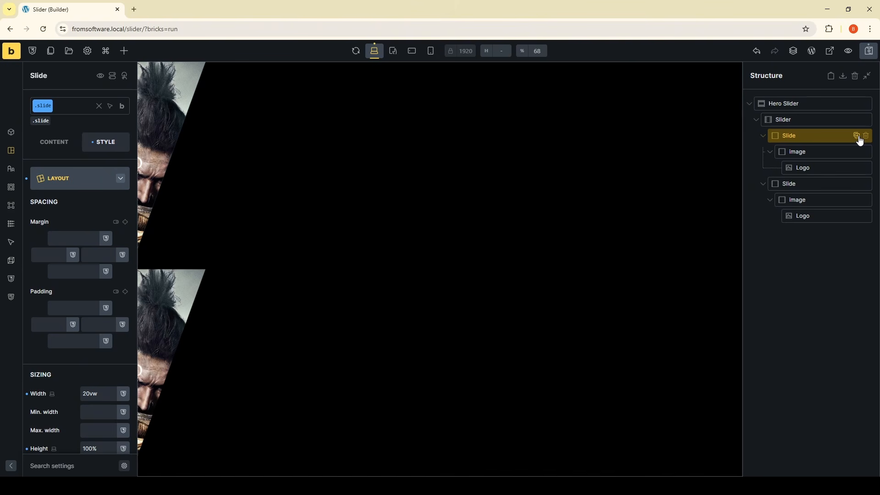
left_click(834, 120)
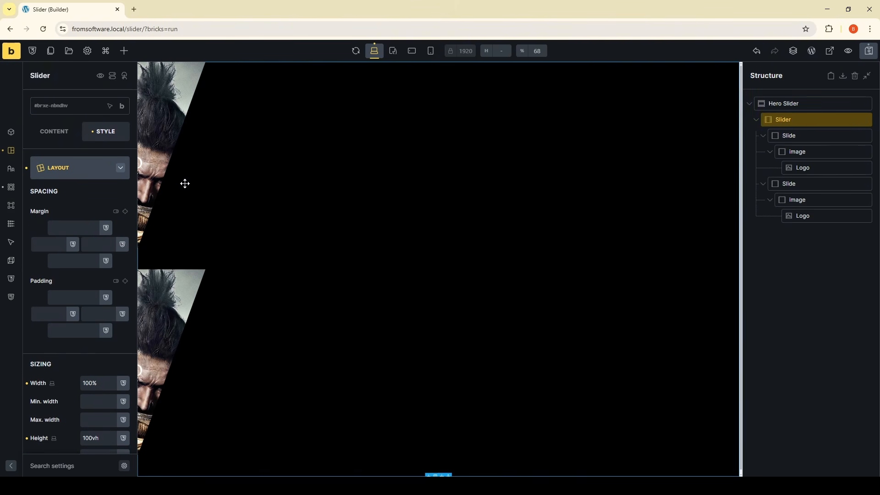
left_click(72, 132)
left_click(93, 246)
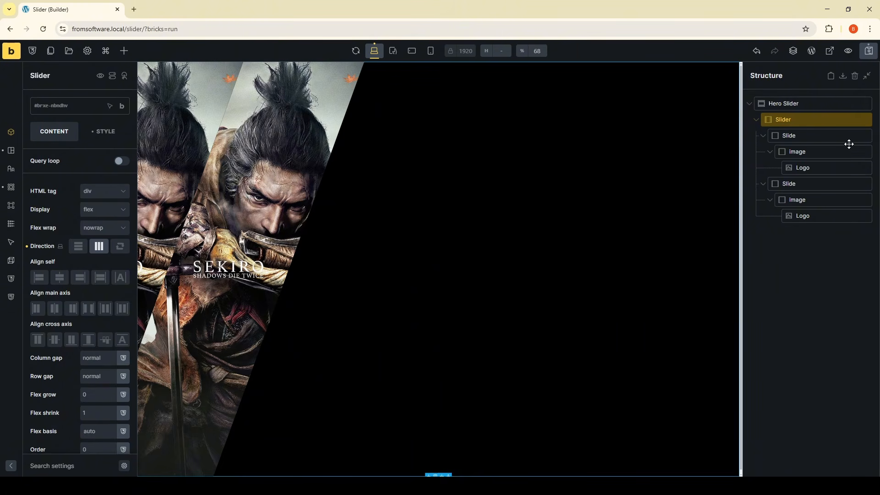
Step: Duplicate the second Slide block repeatedly until the Slider holds six slides
left_click(826, 137)
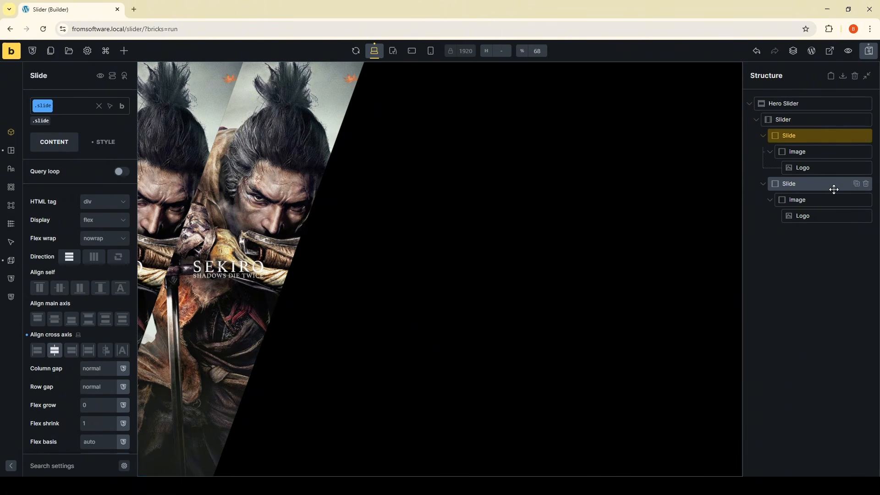
left_click(856, 184)
left_click(859, 186)
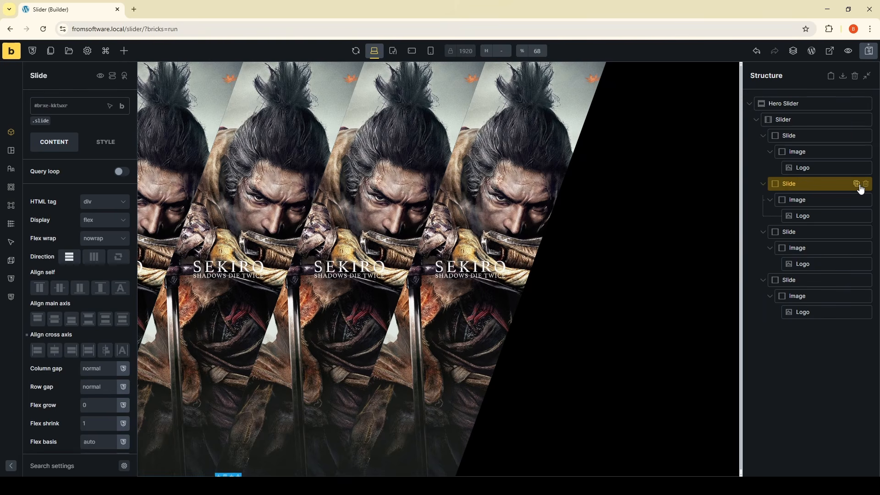
left_click(859, 186)
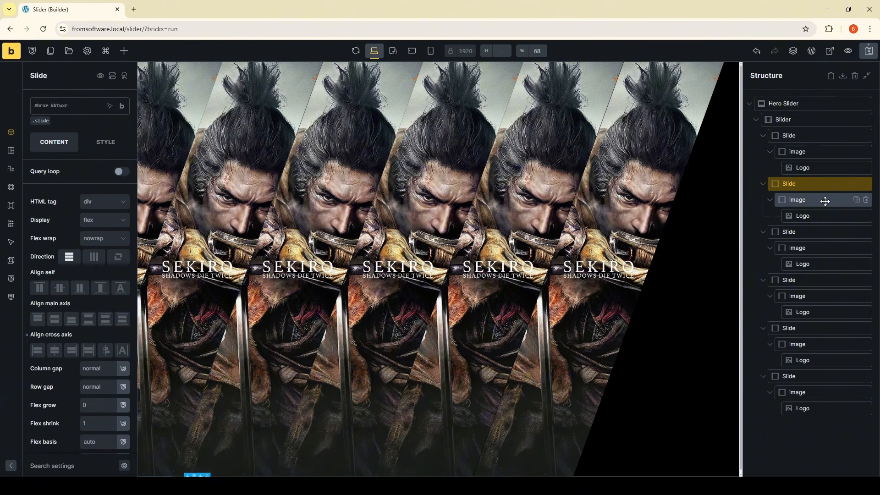
Step: Set the Slider container's flex shrink to 0 and save the page
left_click(810, 120)
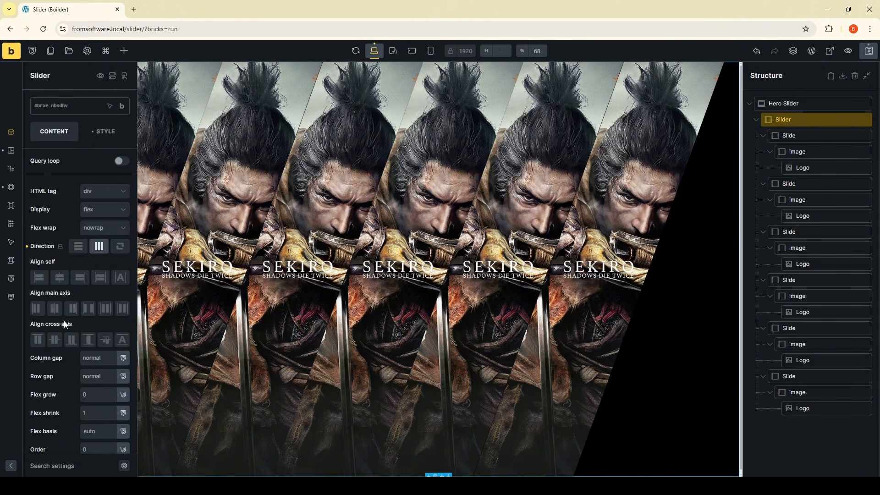
scroll(65, 323, "down", 1)
left_click(96, 382)
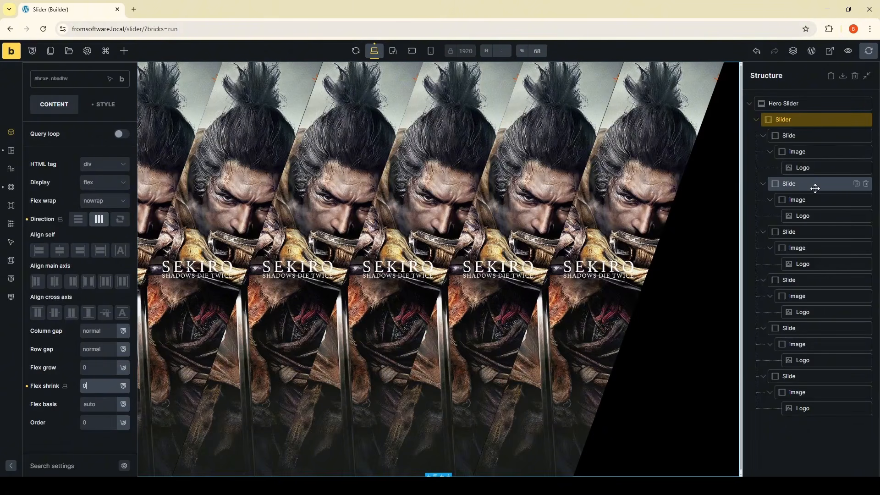
key("ctrl+s")
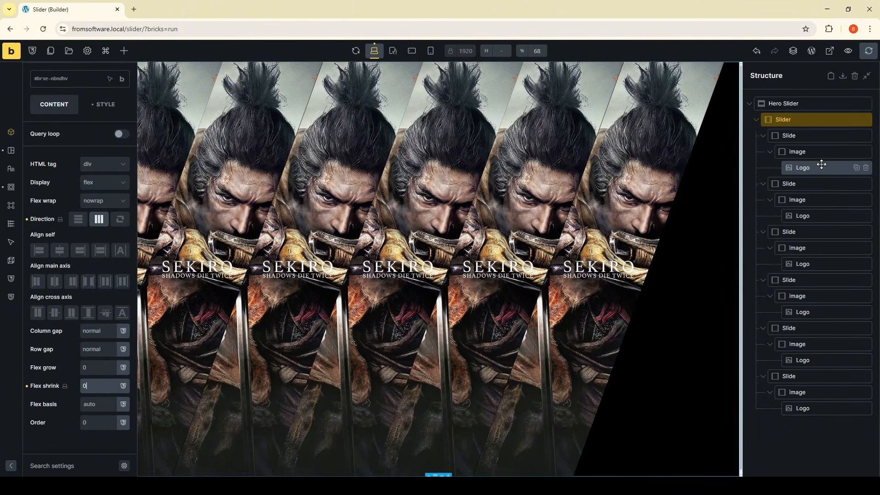
Step: Replace the second slide's background image with the full-size picture of the figure before the pink-lit gate
left_click(815, 197)
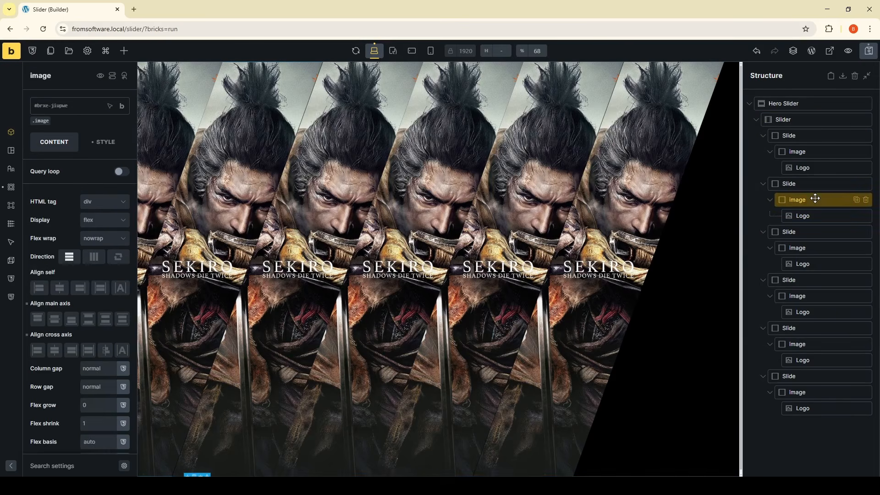
left_click(94, 141)
left_click(11, 187)
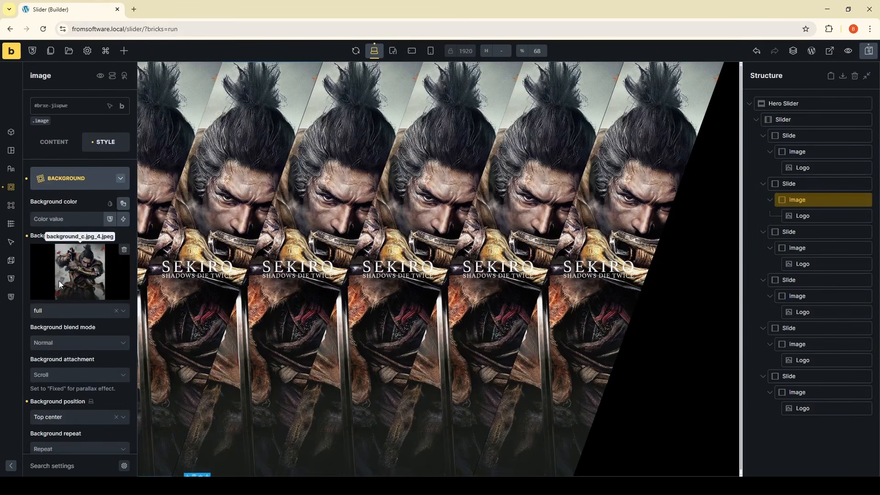
left_click(83, 270)
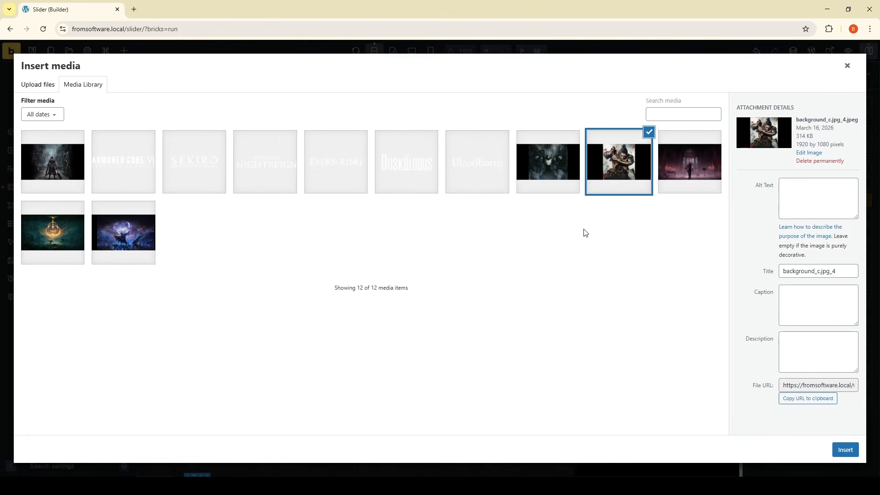
left_click(692, 190)
left_click(848, 450)
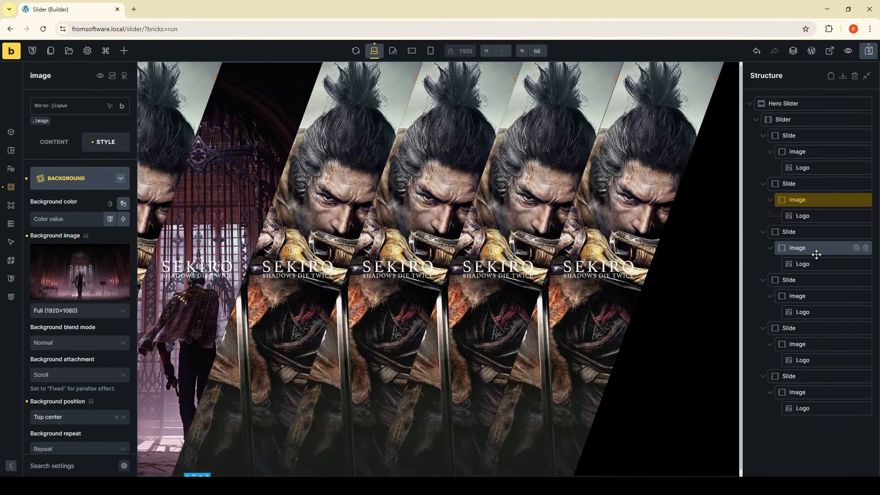
Step: Replace the second slide's logo with duskbloods.png from the media library
left_click(816, 218)
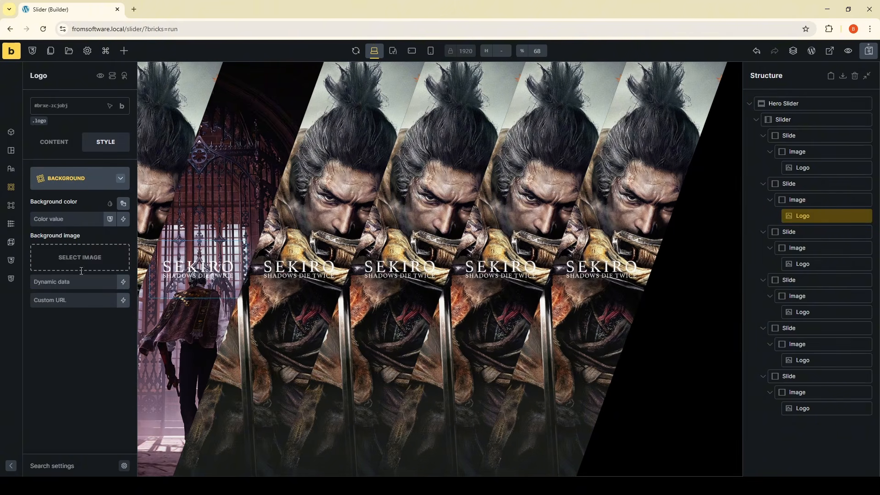
left_click(62, 141)
left_click(64, 191)
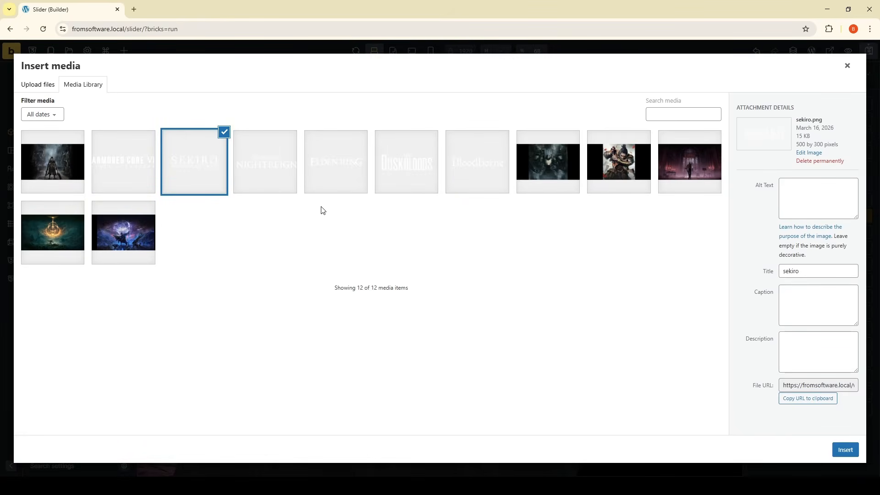
left_click(384, 183)
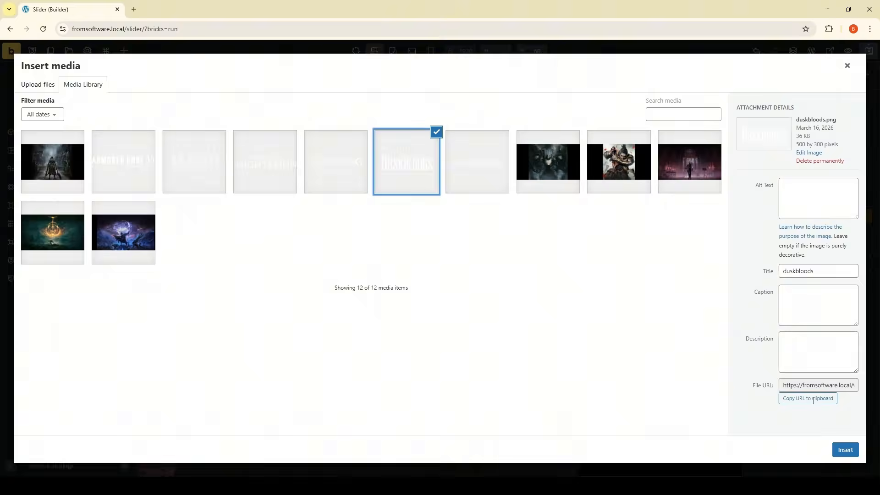
left_click(855, 449)
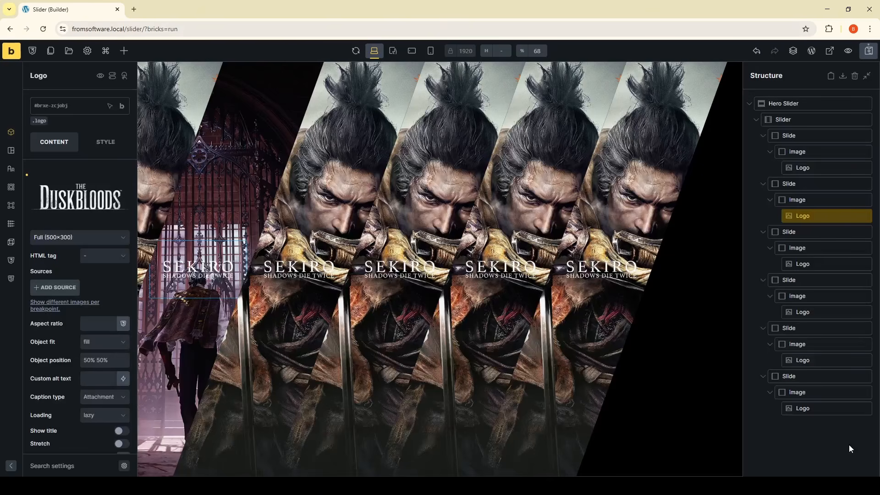
Step: Replace the third slide's background image with background_c.jpg_1.jpeg, the blue moonlit scene
left_click(808, 247)
left_click(99, 142)
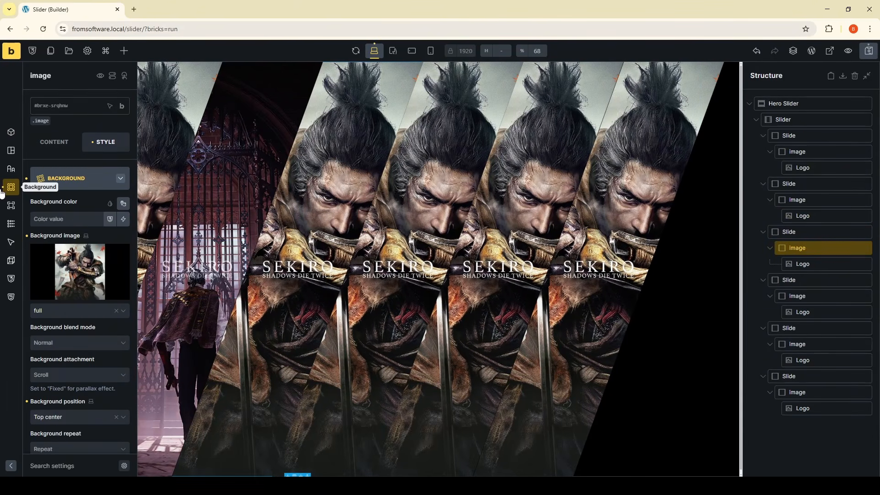
left_click(70, 270)
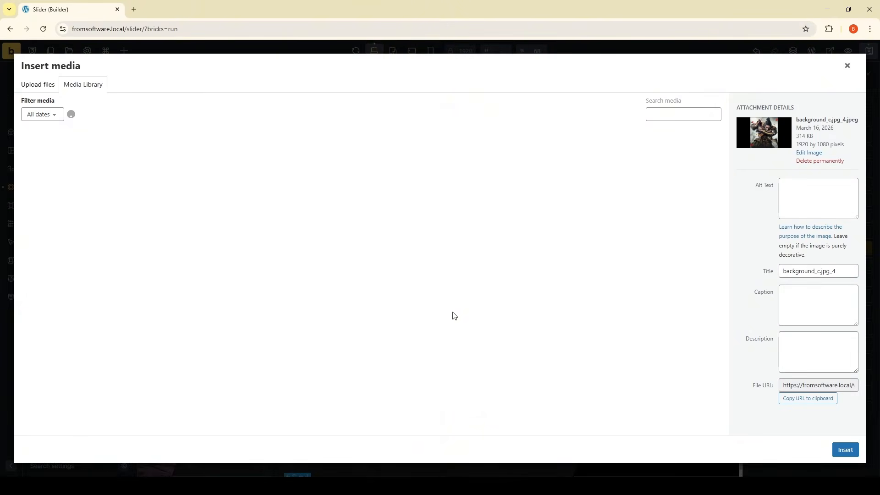
left_click(137, 243)
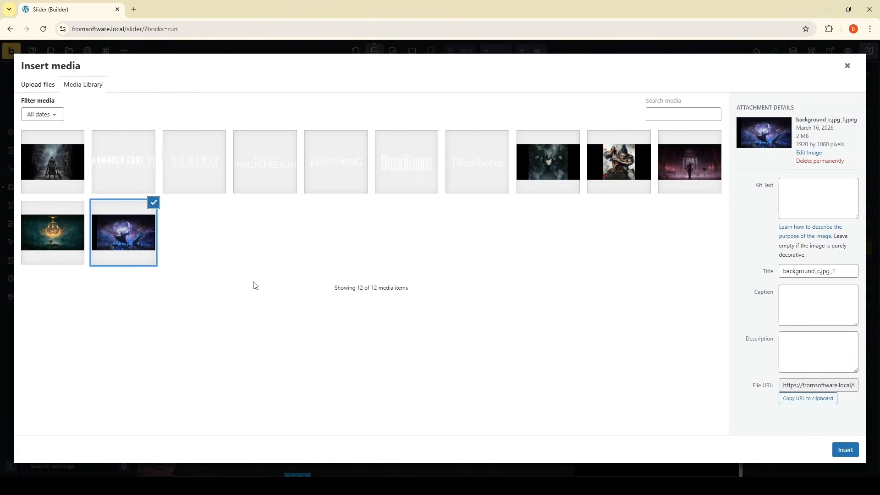
left_click(844, 449)
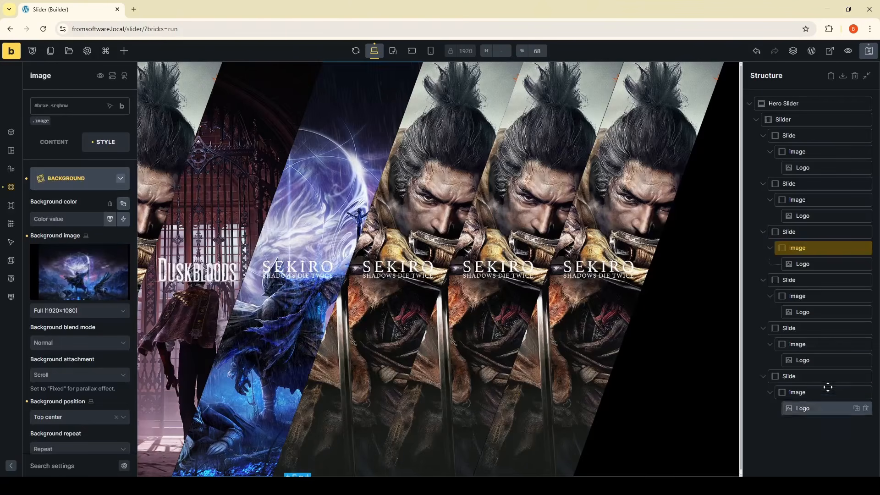
Step: Replace the third slide's logo with the Elden Ring Nightreign logo from the media library
left_click(810, 269)
left_click(55, 143)
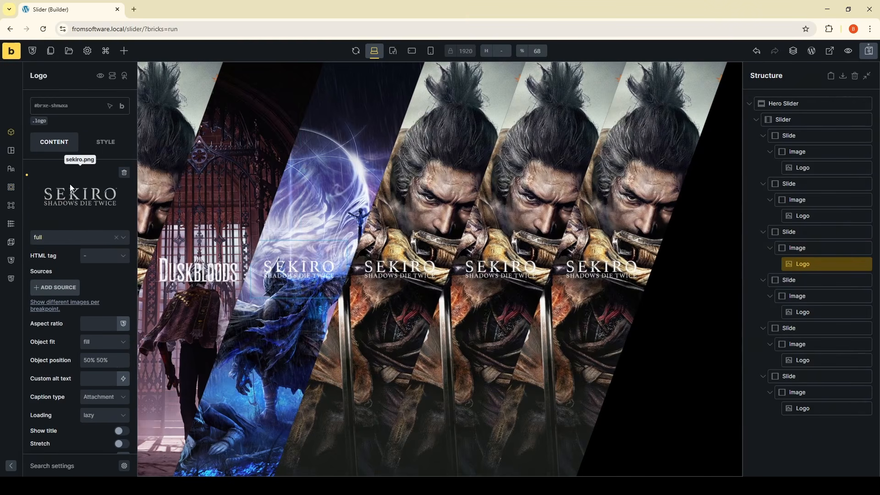
left_click(71, 187)
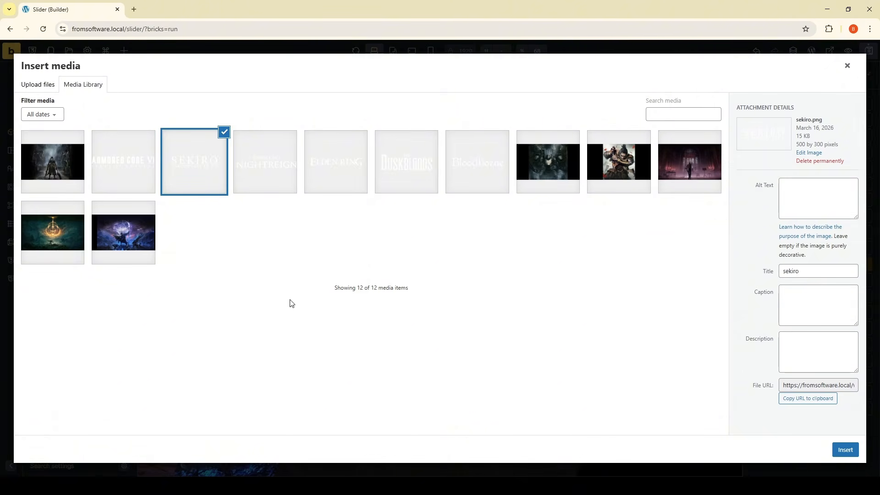
left_click(281, 168)
left_click(844, 449)
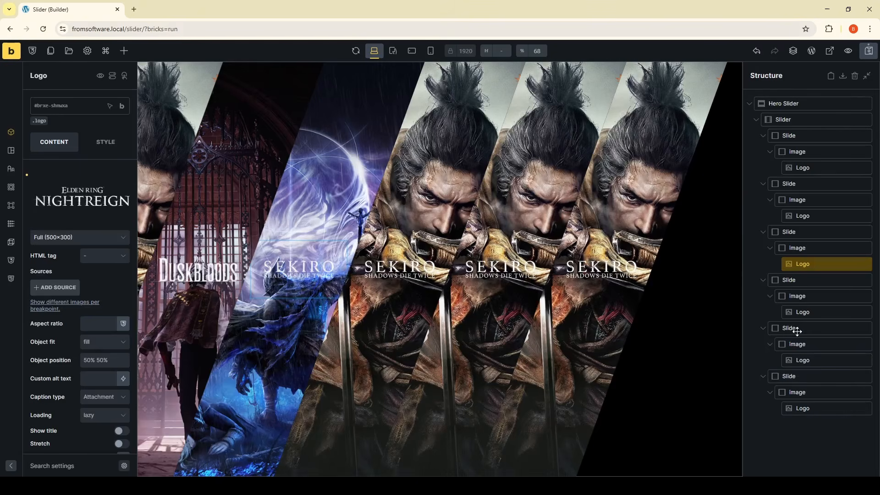
Step: Replace the fourth slide's background image with the dark grey-green Armored Core mech picture
left_click(802, 295)
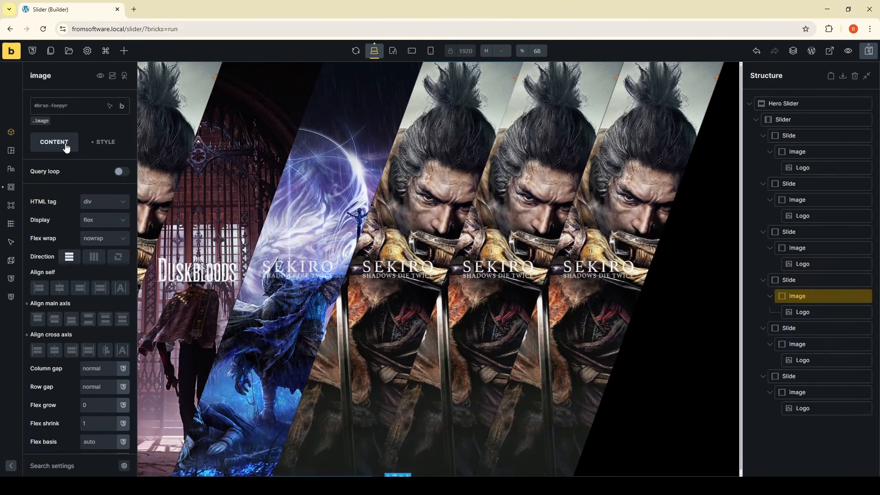
left_click(102, 142)
left_click(76, 265)
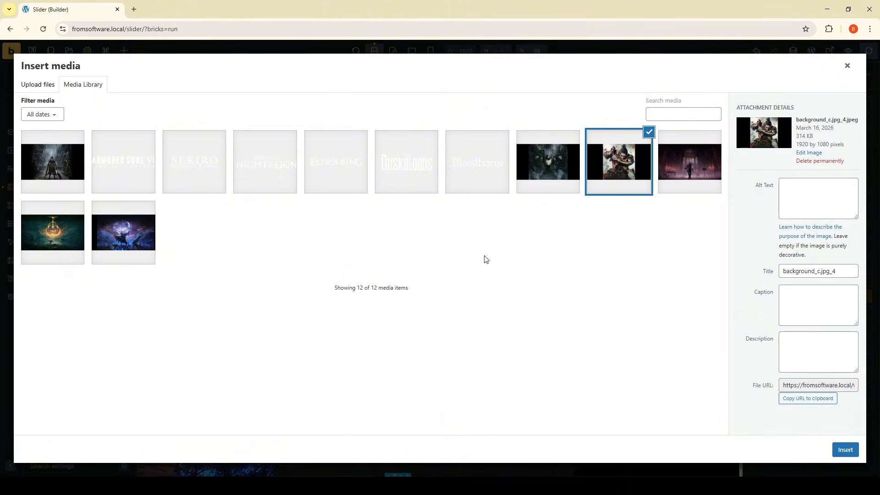
left_click(538, 174)
left_click(839, 450)
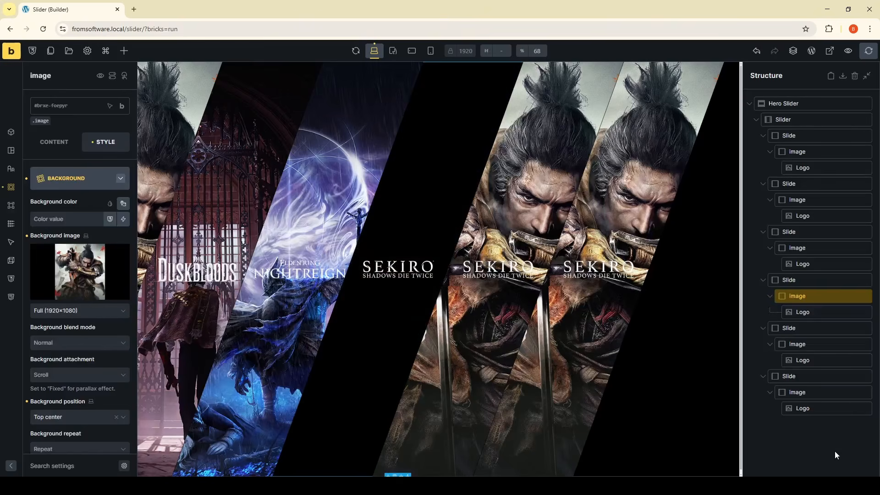
Step: Replace the fourth slide's logo with ac6.png, the Armored Core VI logo
left_click(802, 311)
left_click(66, 145)
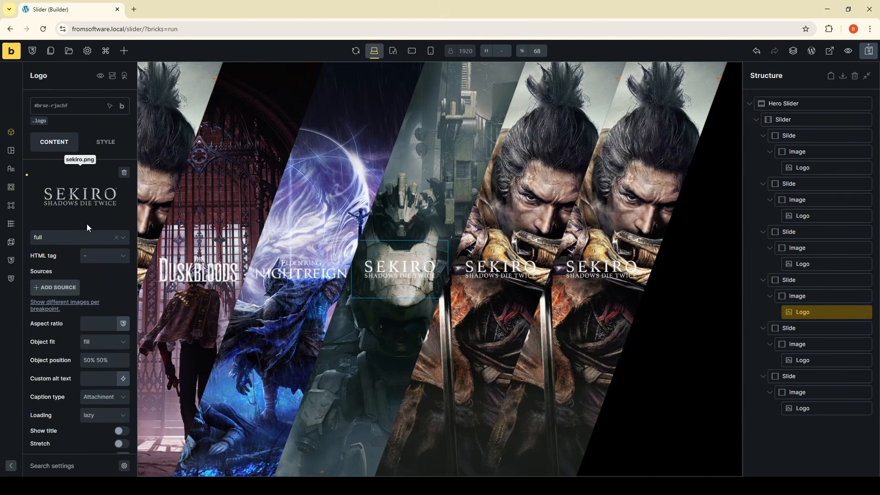
left_click(83, 195)
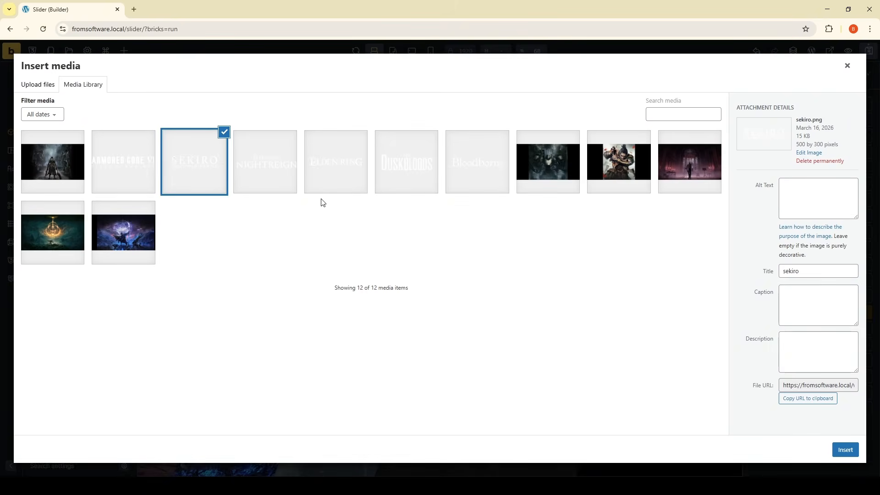
left_click(147, 179)
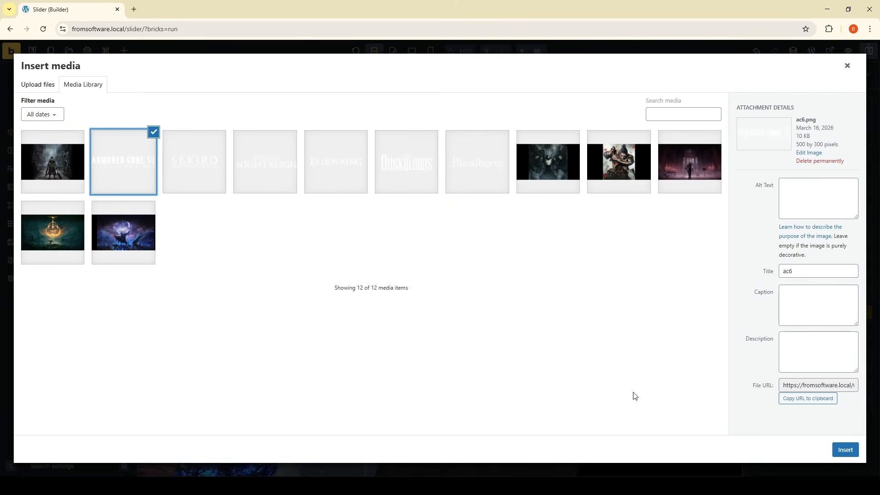
left_click(845, 450)
Step: Replace the fifth slide's background image with background_c.jpg_2.jpeg, the green scene with the glowing golden ring
left_click(799, 343)
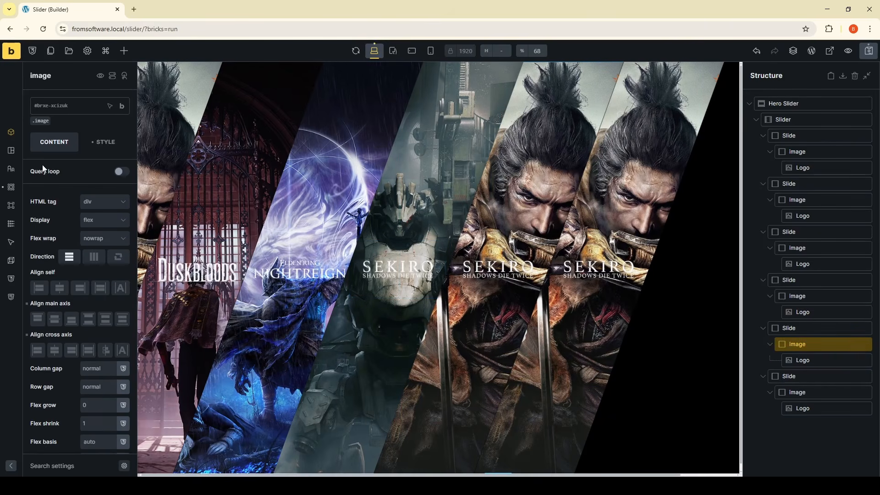
left_click(102, 142)
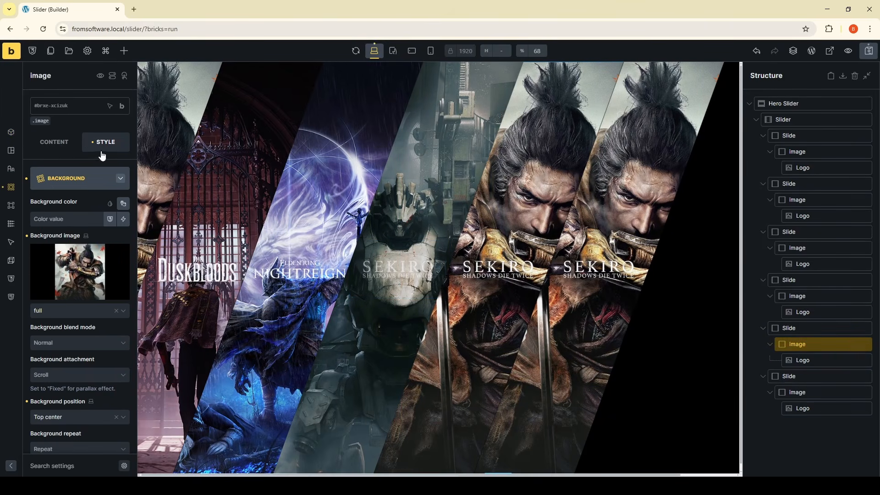
left_click(90, 281)
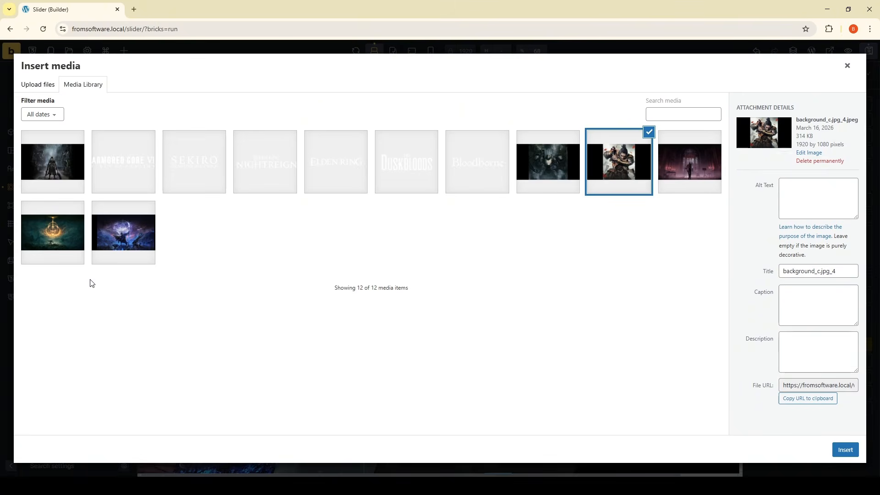
left_click(52, 236)
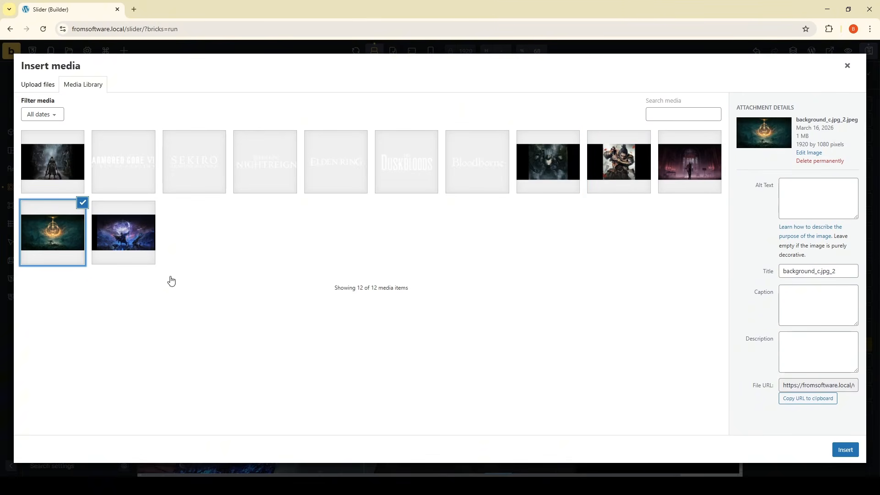
left_click(845, 450)
Step: Replace the fifth slide's logo with eldenring.png from the media library
left_click(802, 359)
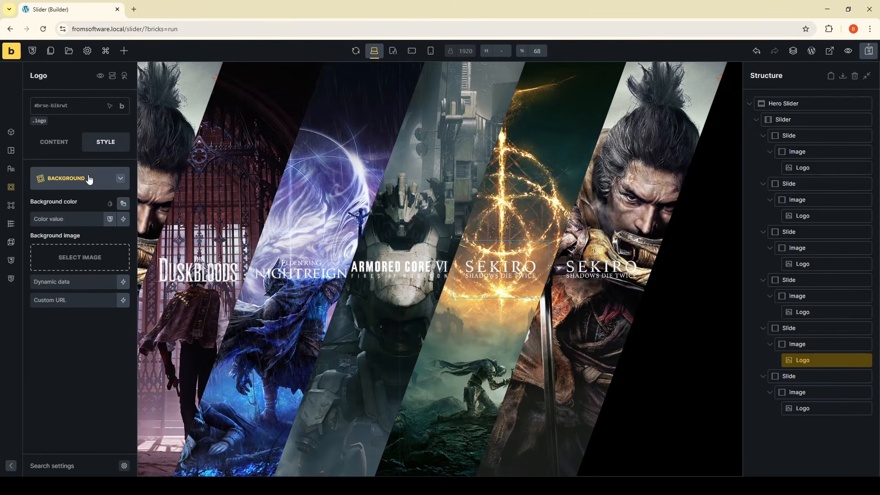
left_click(65, 141)
left_click(73, 182)
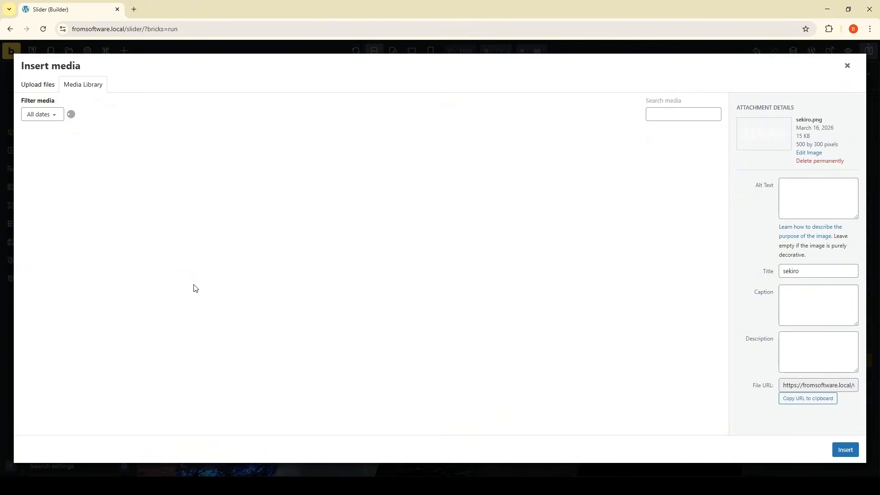
left_click(333, 178)
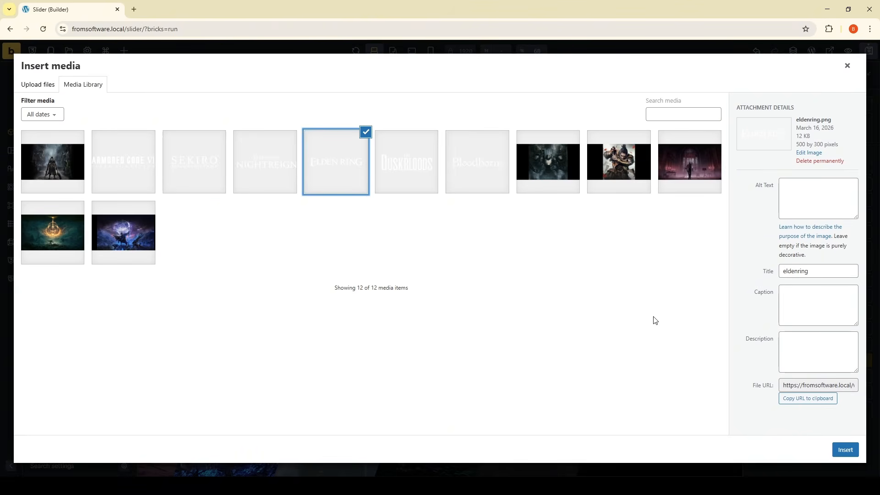
left_click(845, 449)
Step: Replace the sixth slide's background image with background_c.jpg.jpeg, the dark picture of the cloaked hunter
left_click(811, 390)
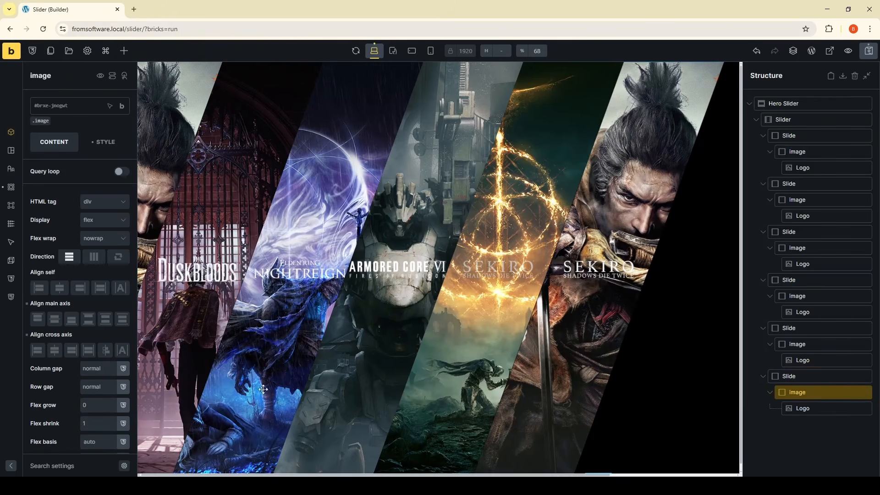
left_click(117, 141)
left_click(78, 276)
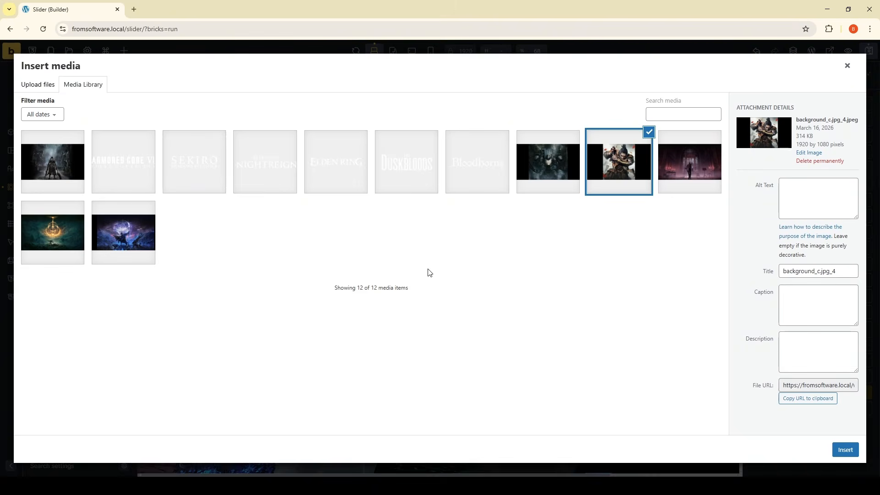
left_click(73, 152)
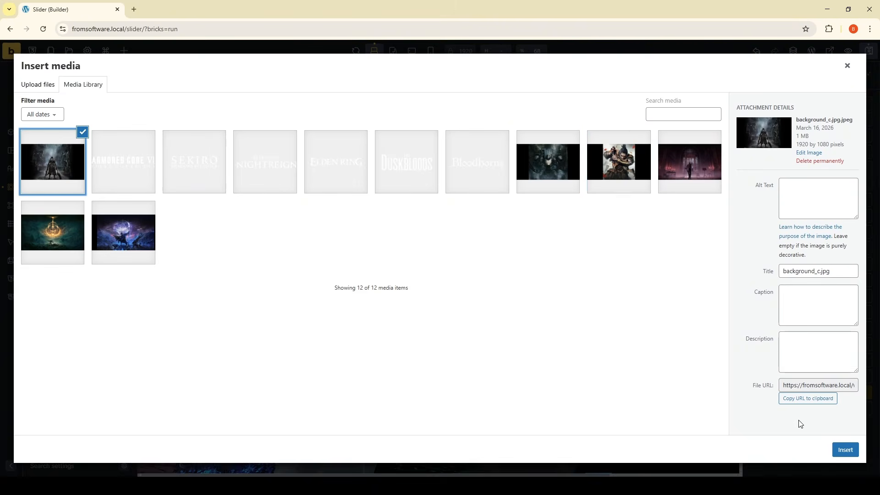
left_click(843, 448)
Step: Replace the sixth slide's logo with the Bloodborne logo from the media library
left_click(820, 407)
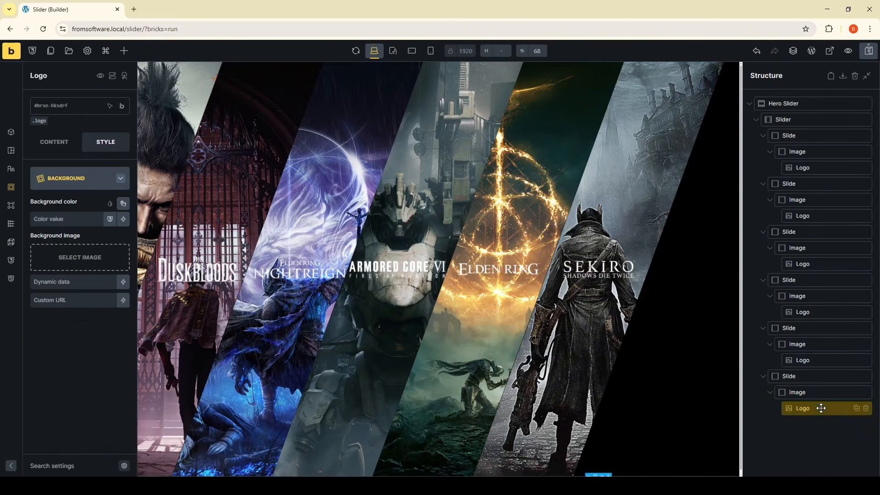
left_click(56, 138)
left_click(76, 208)
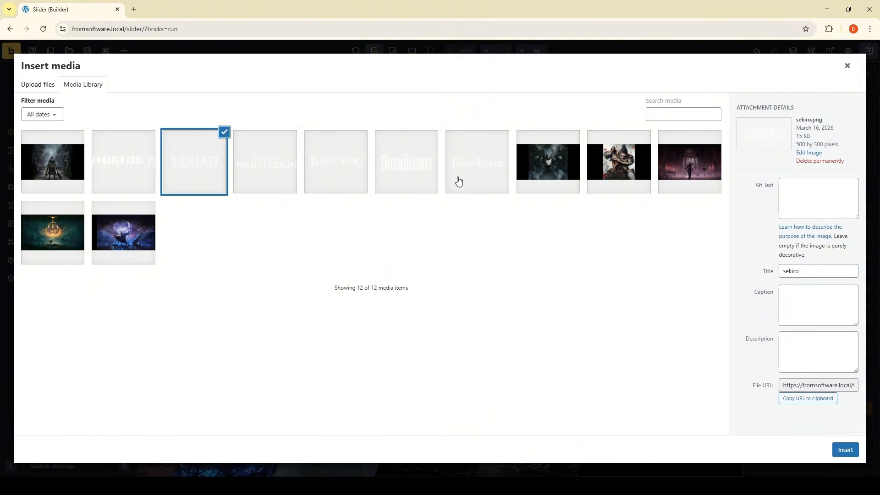
left_click(456, 182)
left_click(844, 450)
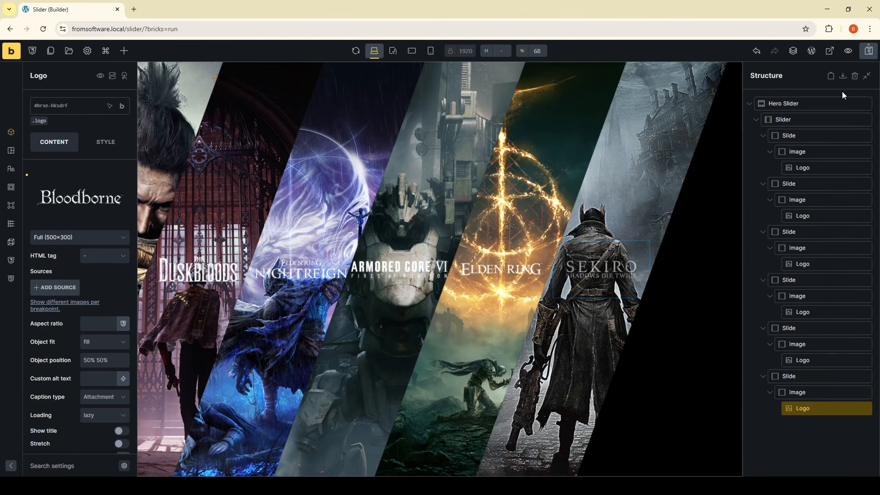
Step: Save the page and view the slider on the front end
left_click(868, 51)
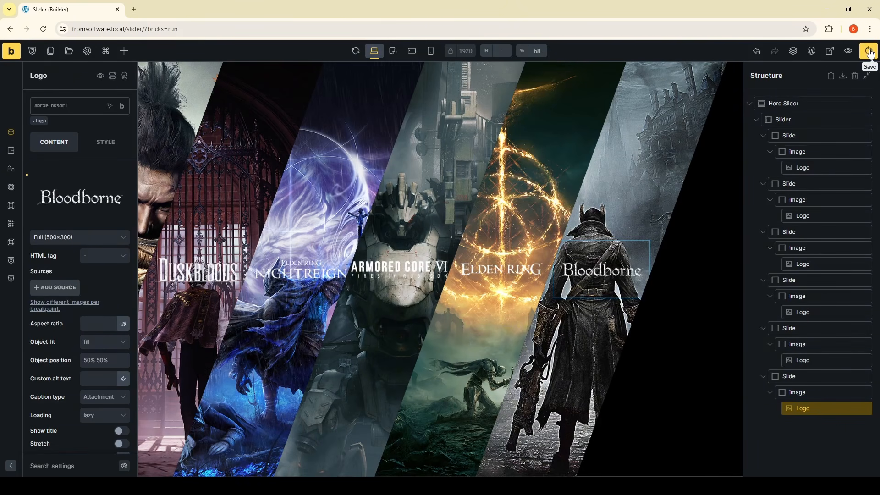
left_click(829, 52)
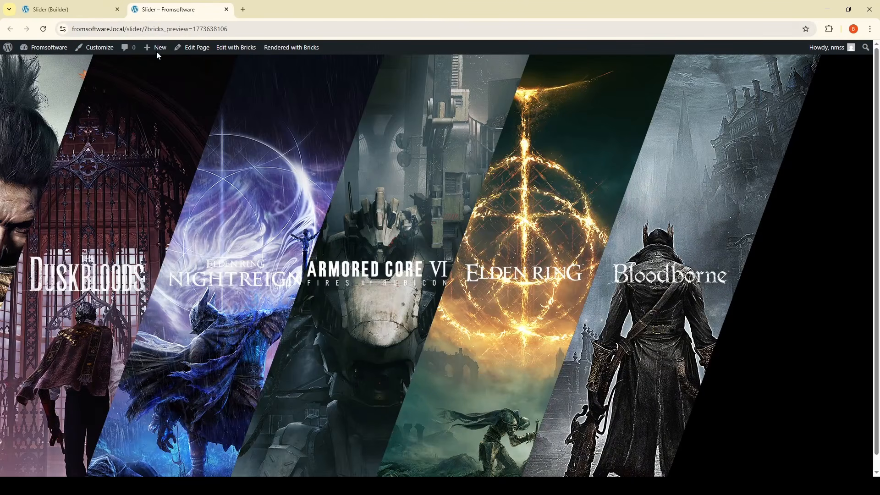
left_click(69, 9)
Step: Set the slide class's flex shrink to 0 and check the slider on the front end
left_click(95, 385)
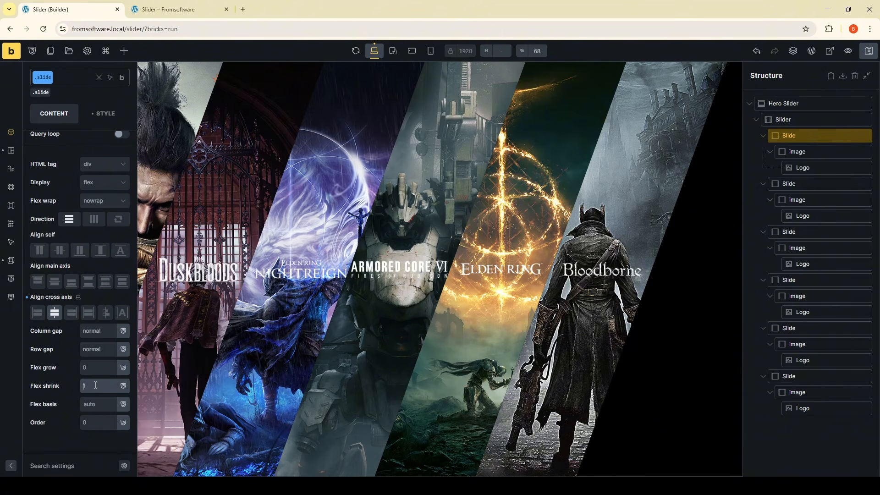
key("BackSpace")
type("0")
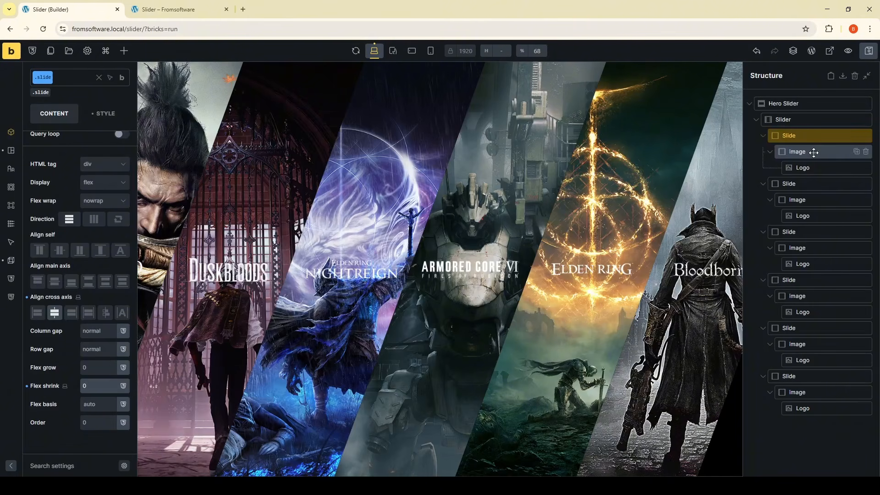
left_click(163, 5)
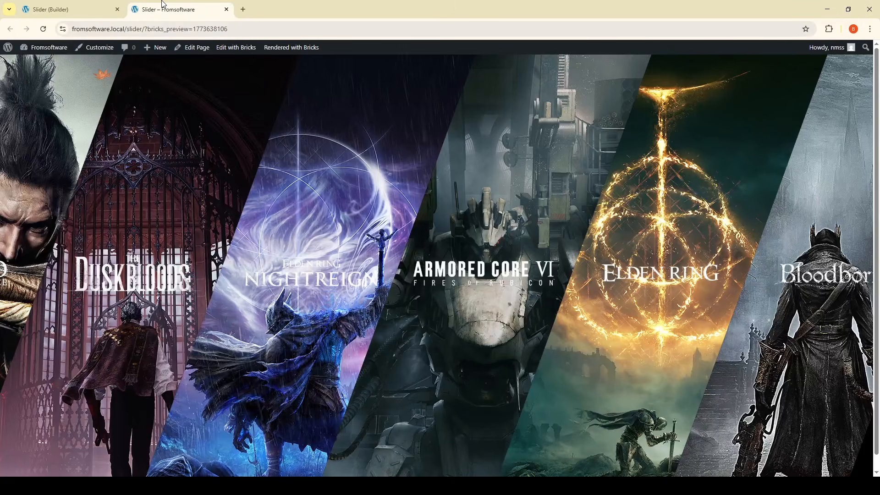
scroll(196, 262, "down", 1)
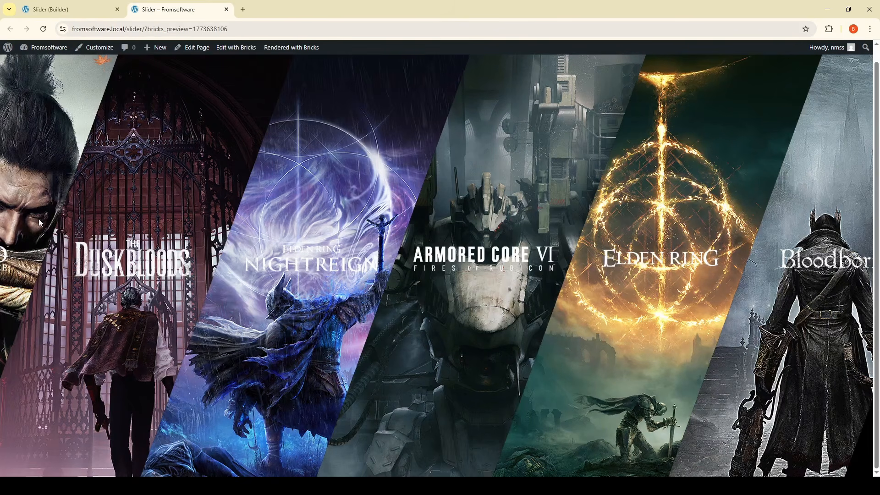
scroll(42, 224, "up", 1)
left_click(68, 9)
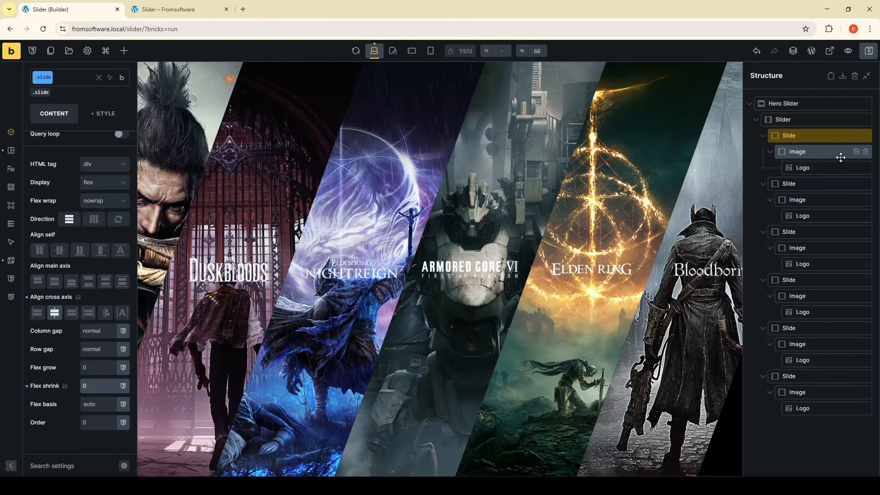
Step: On the first slide's logo only, outside the logo class, set the position to relative with a left offset of 7vw
left_click(813, 156)
left_click(105, 142)
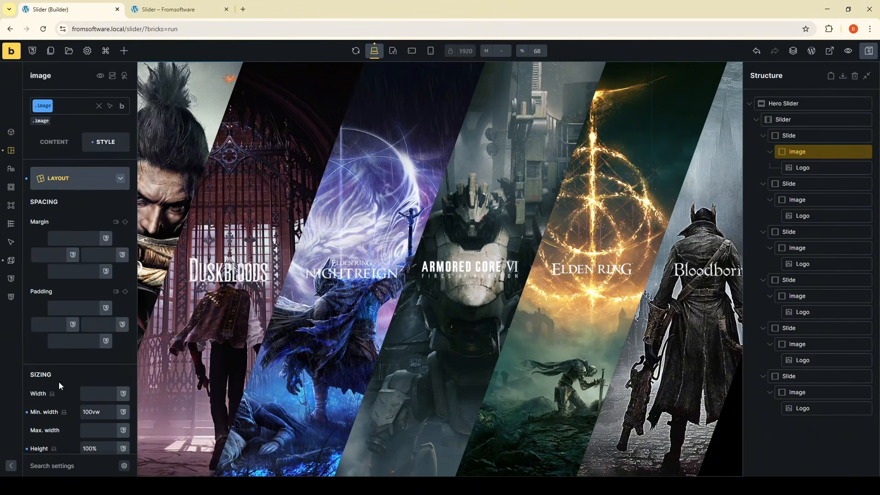
scroll(64, 380, "down", 4)
scroll(67, 372, "up", 1)
left_click(839, 170)
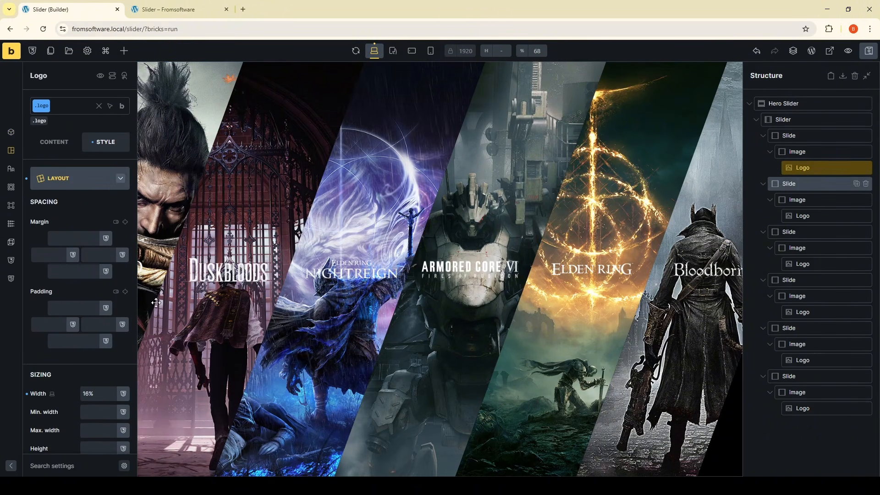
scroll(68, 298, "down", 3)
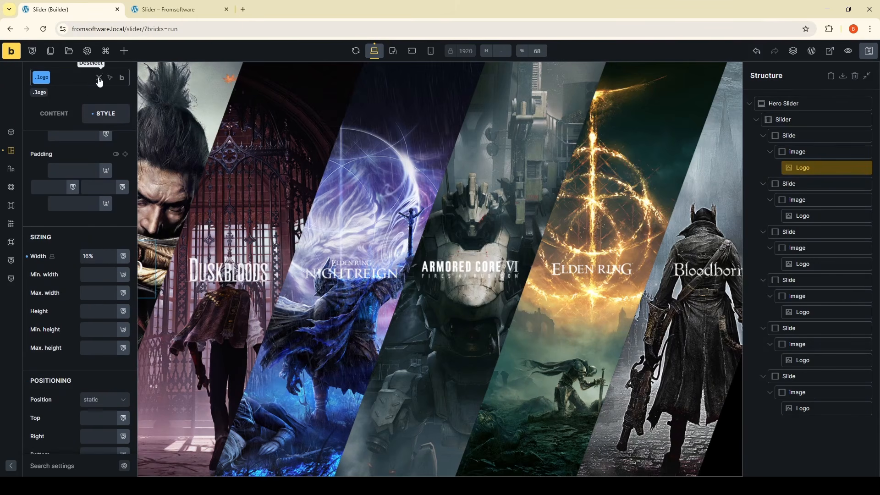
scroll(69, 275, "down", 2)
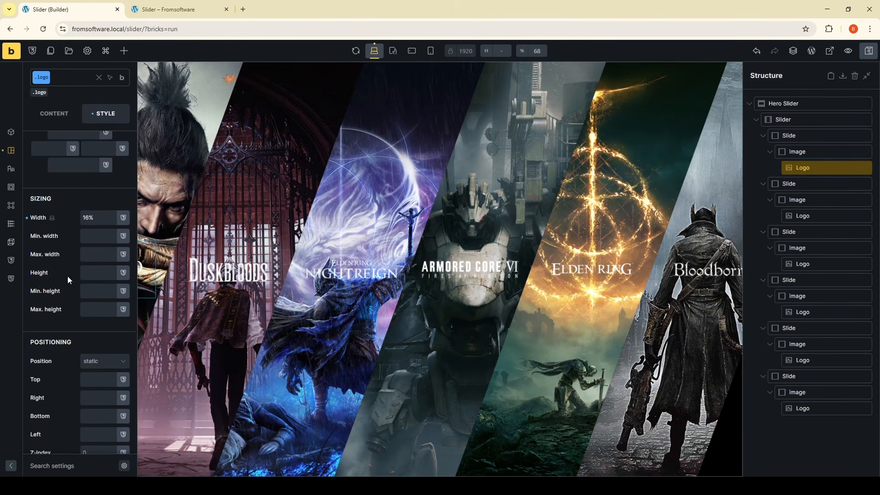
left_click(98, 78)
left_click(98, 308)
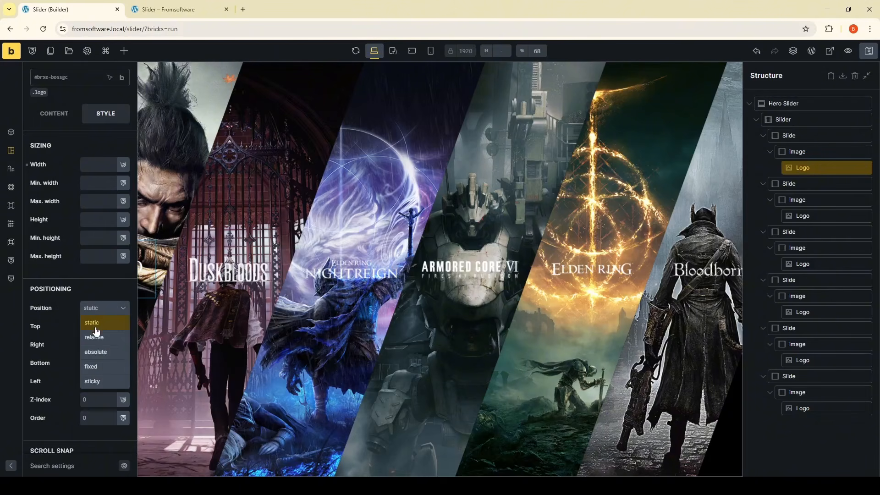
left_click(89, 341)
left_click(90, 387)
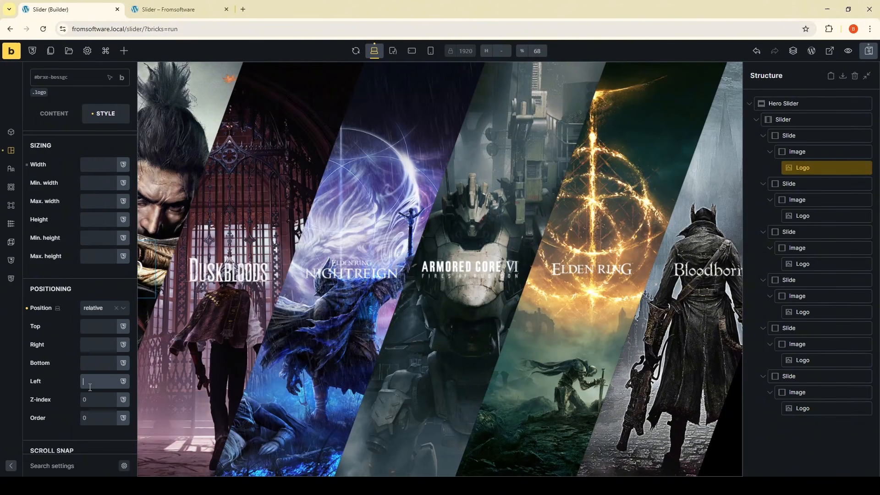
type("7vw")
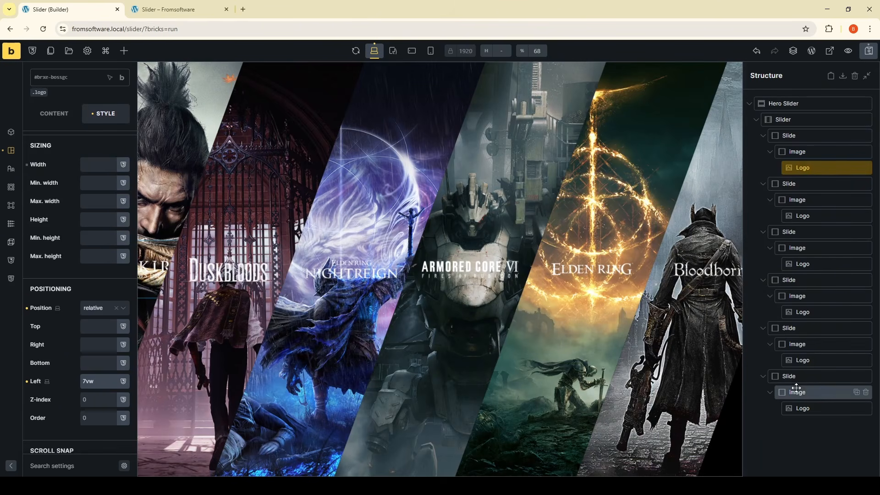
Step: Give the sixth slide's logo a relative position with a right offset of 4vw, at element level
left_click(815, 408)
scroll(46, 362, "down", 5)
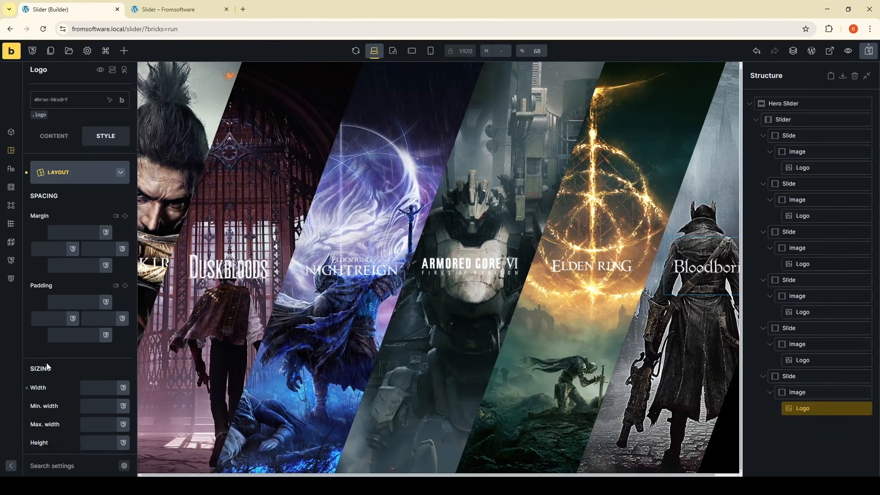
left_click(99, 308)
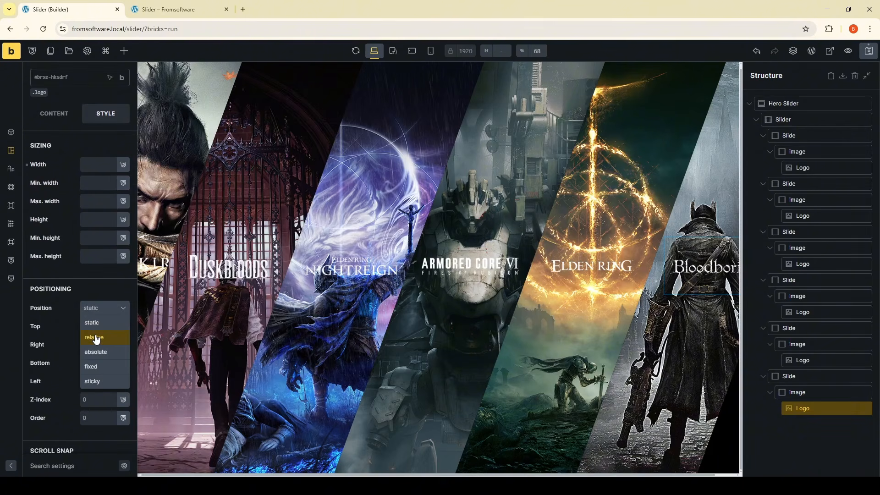
left_click(94, 337)
scroll(66, 358, "down", 1)
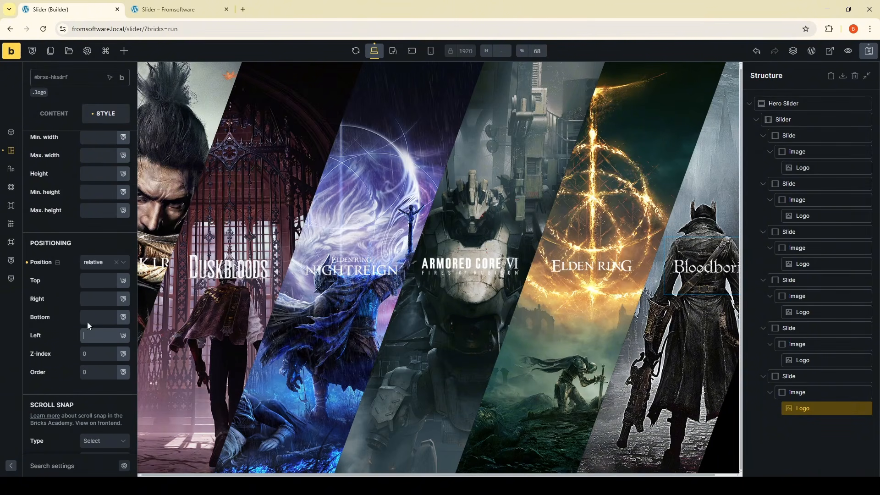
left_click(93, 296)
type("4")
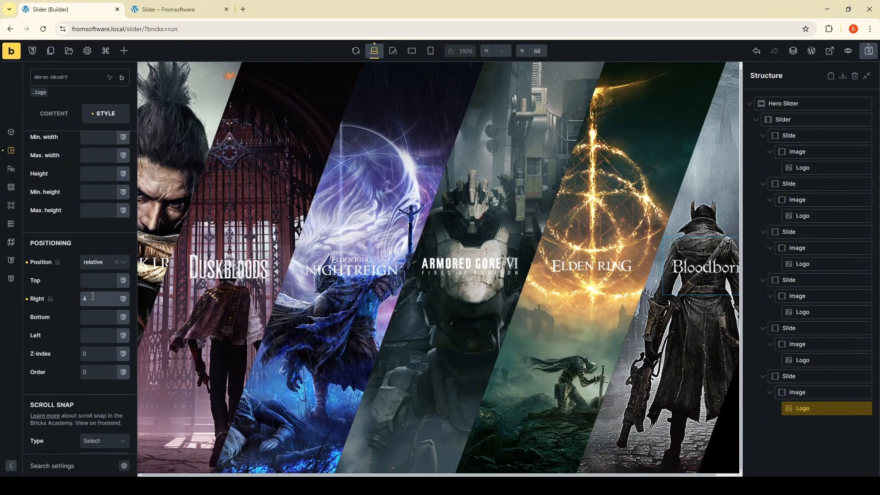
type("vw")
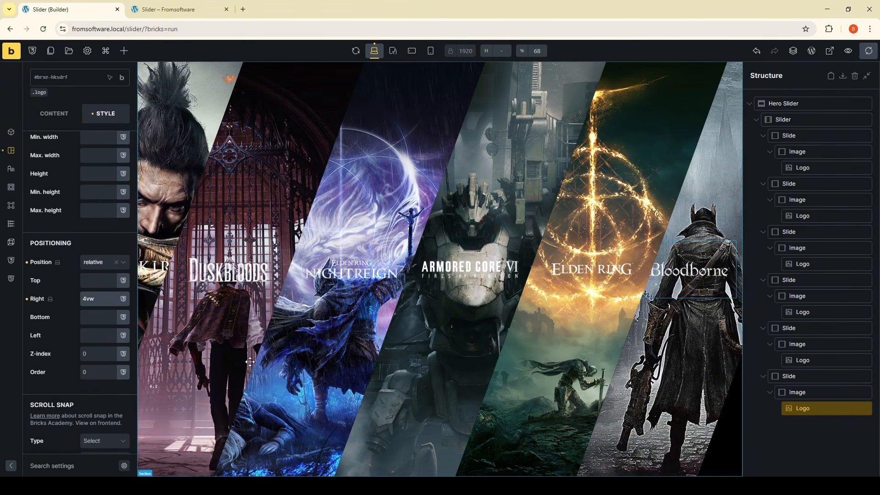
Step: Save the logo offsets and check the first and last logos on the front end
key("ctrl+s")
key("alt+Tab")
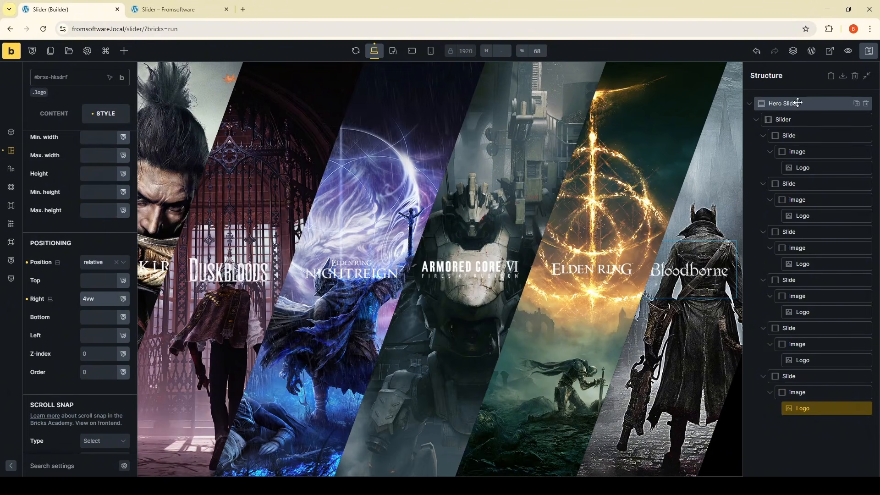
left_click(183, 9)
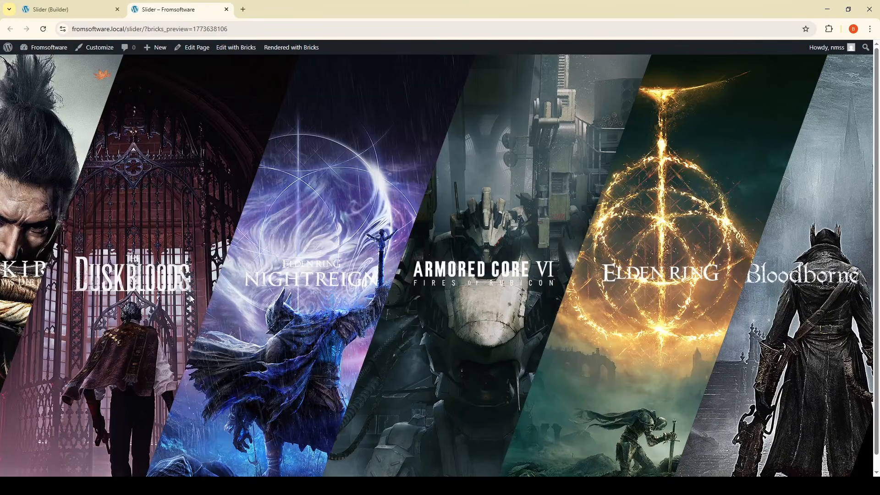
left_click(31, 7)
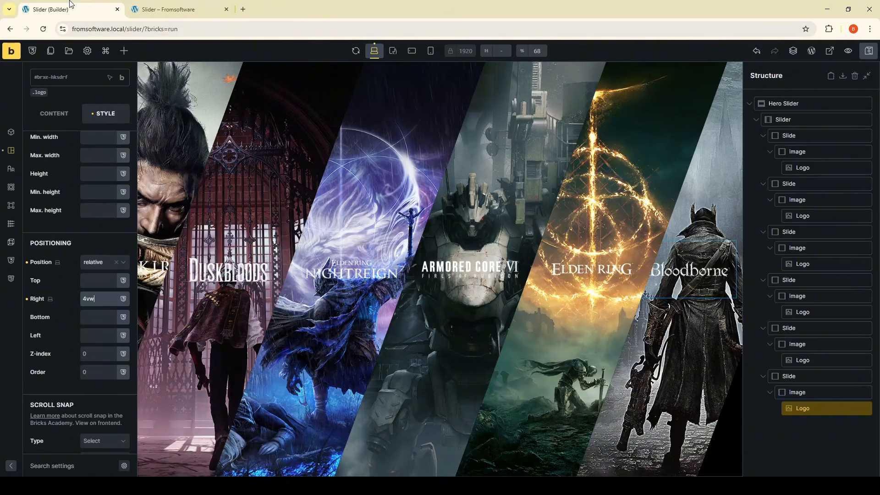
Step: Add custom CSS to the slide class that applies filter:grayscale(100%) to %root%
left_click(830, 137)
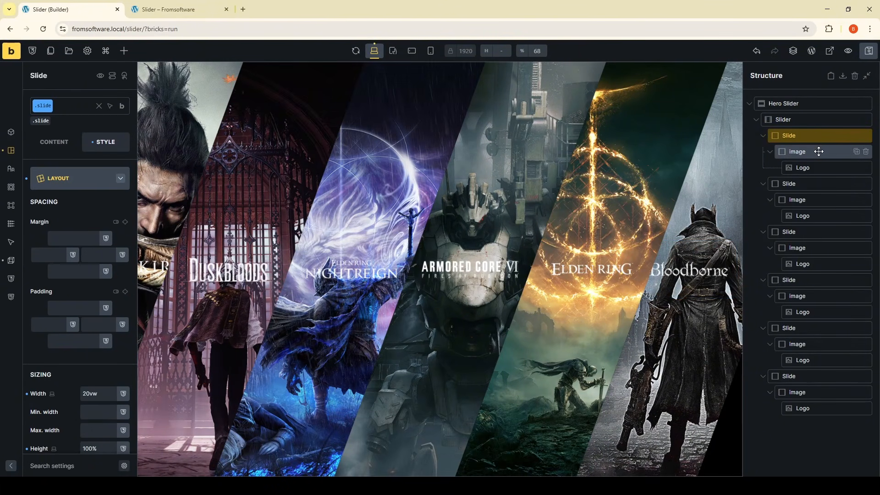
left_click(11, 278)
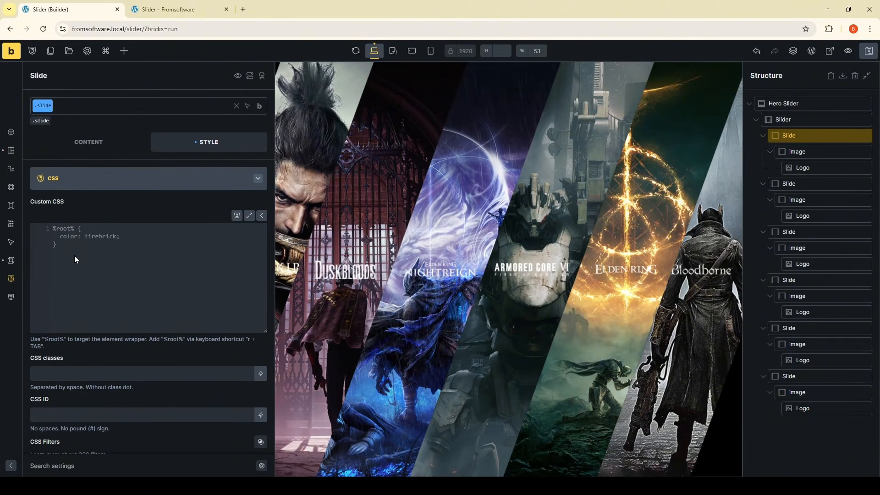
left_click(51, 231)
type("root% ")
type("{   ")
type("filter")
type(":")
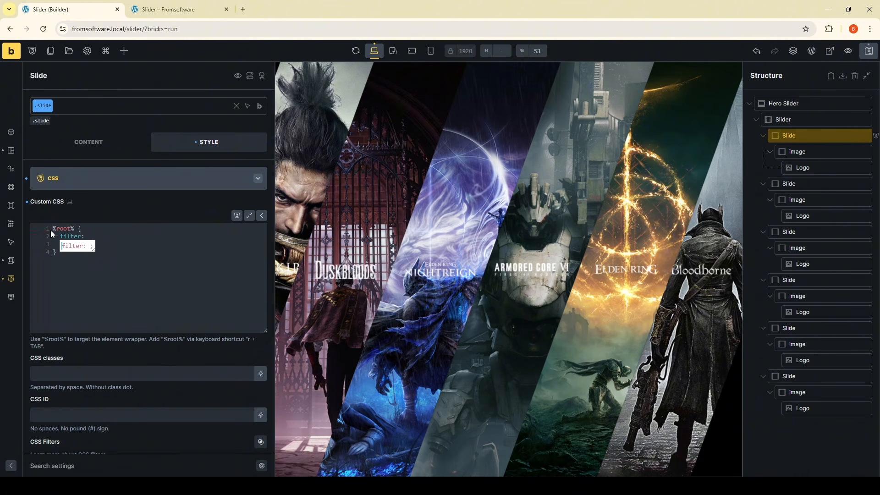
type("grayscale(")
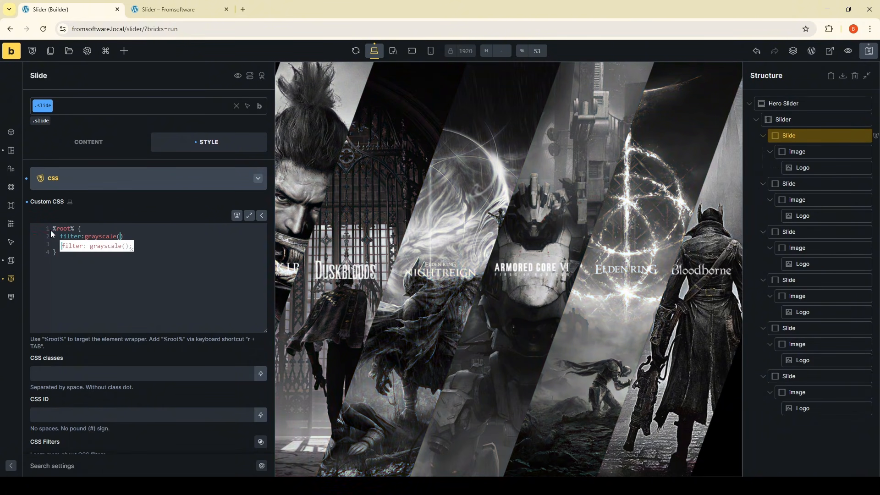
type("100%);")
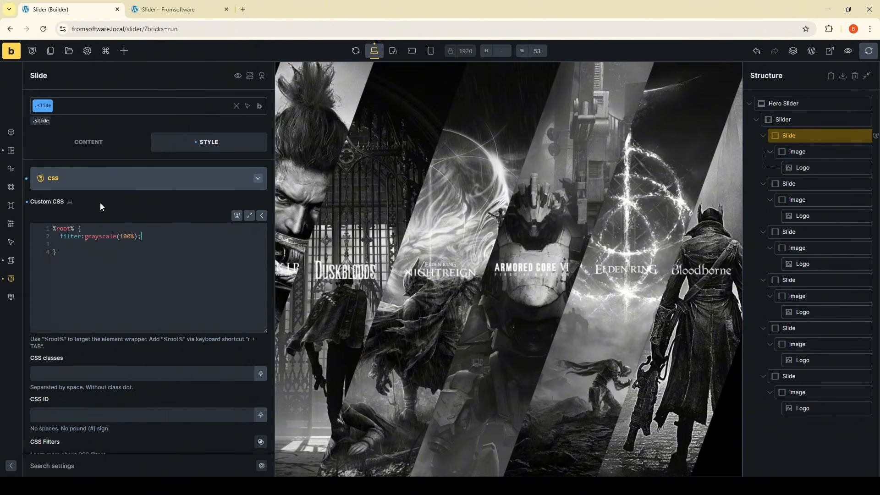
Step: Save the page and check the grayscale slides on the front end
key("ctrl+s")
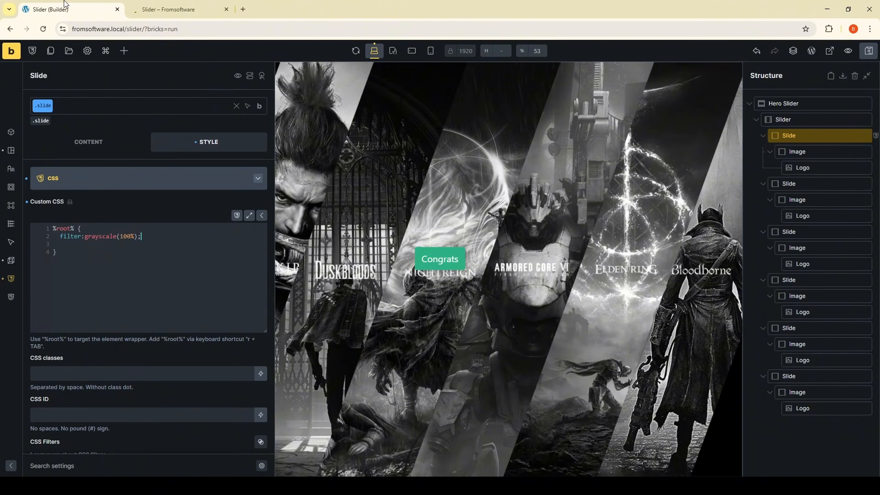
left_click(138, 4)
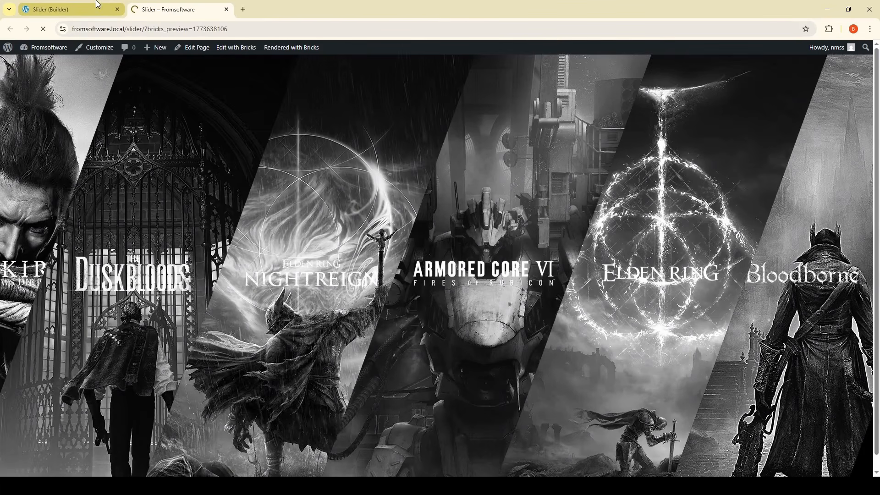
left_click(95, 10)
left_click(814, 122)
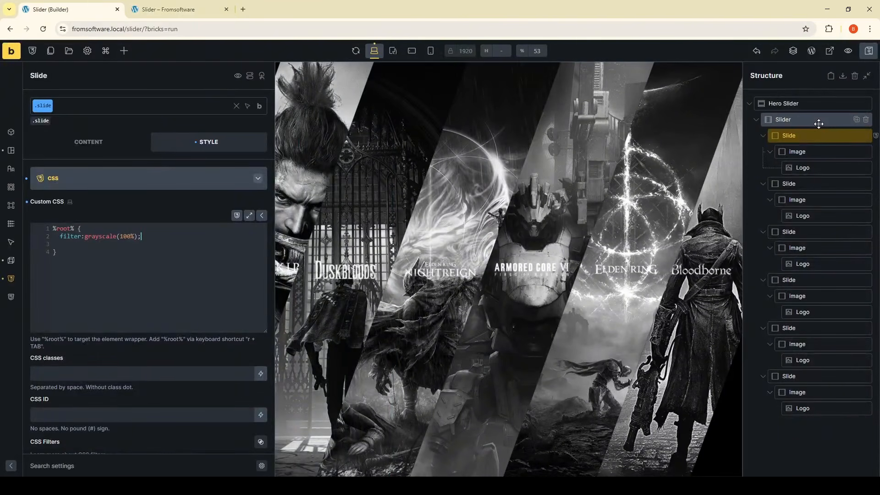
left_click(156, 205)
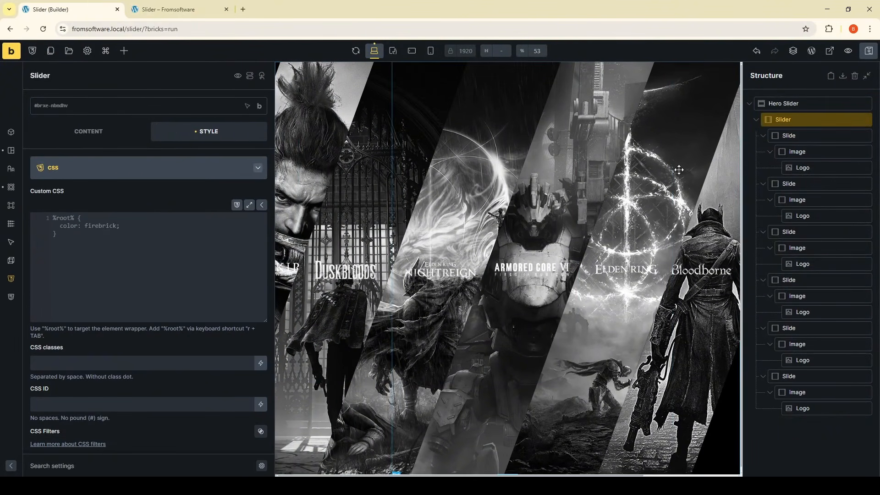
left_click(789, 135)
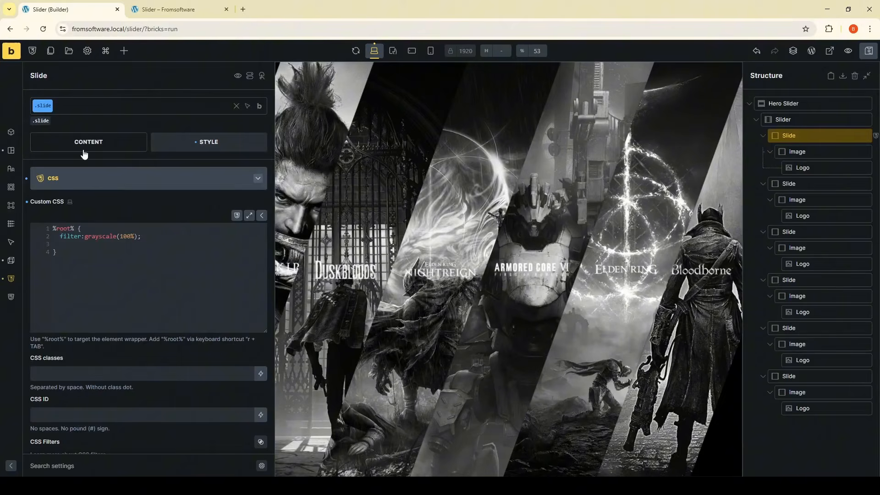
Step: Set the slide class's opacity to 0.6 in its layout settings
left_click(11, 150)
scroll(60, 334, "down", 6)
scroll(90, 341, "down", 1)
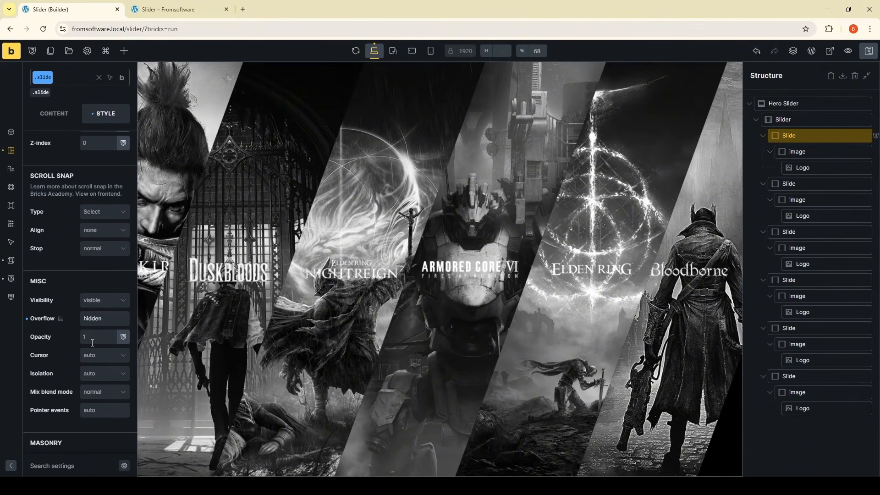
left_click(92, 343)
type("0.6")
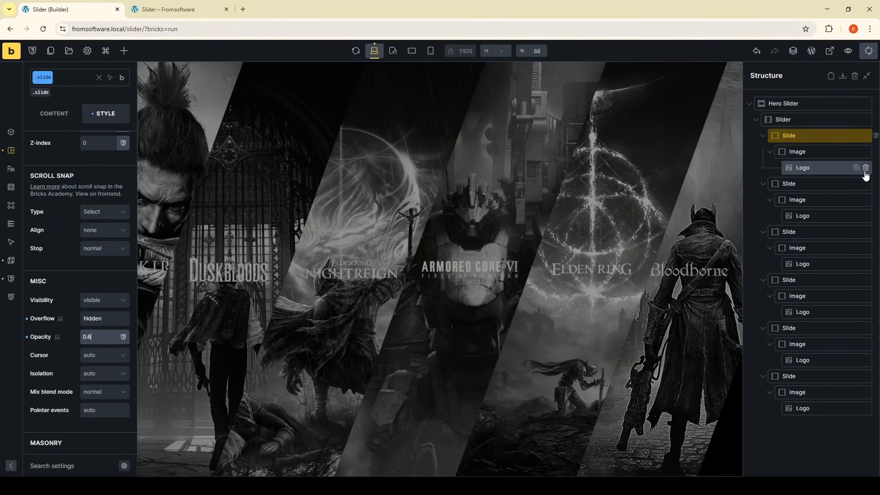
Step: Set the logo class's opacity to 0 and save the page
left_click(824, 153)
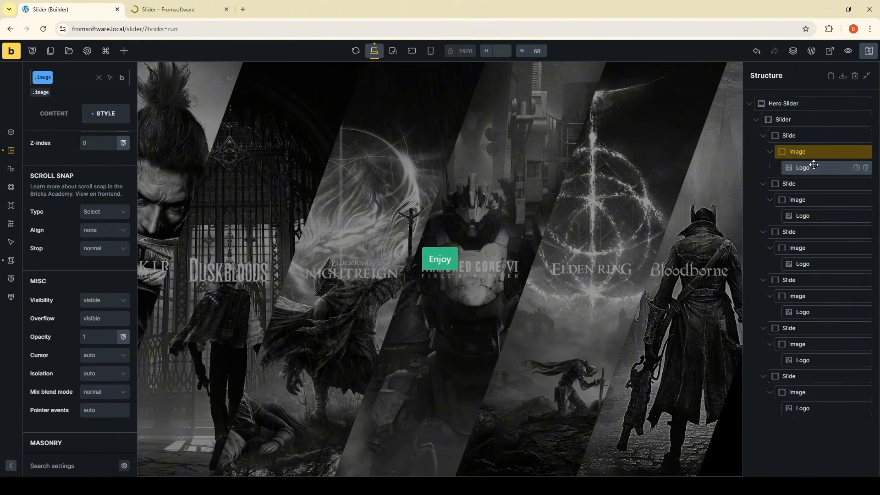
left_click(814, 166)
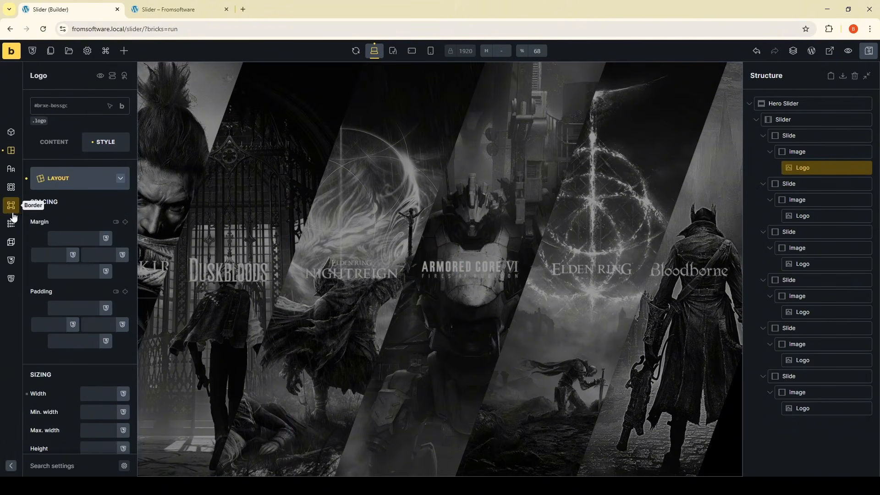
scroll(83, 296, "down", 3)
scroll(83, 324, "down", 1)
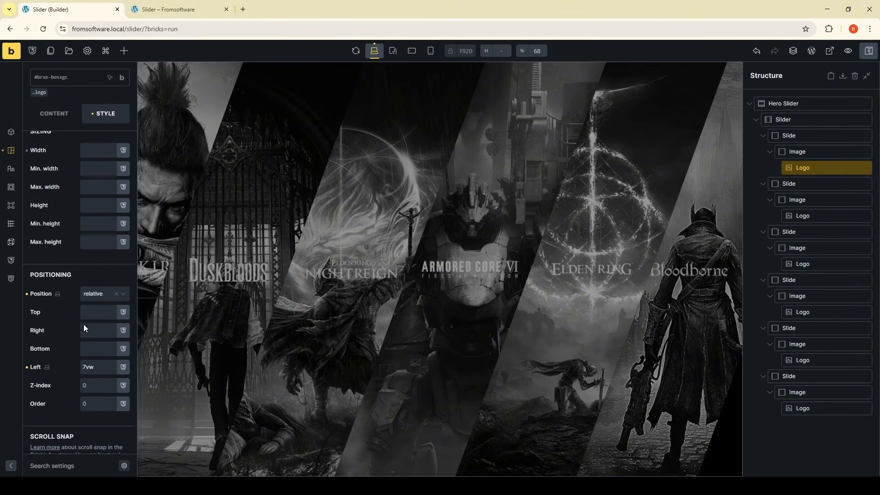
scroll(83, 324, "up", 3)
scroll(83, 323, "down", 6)
scroll(83, 323, "down", 1)
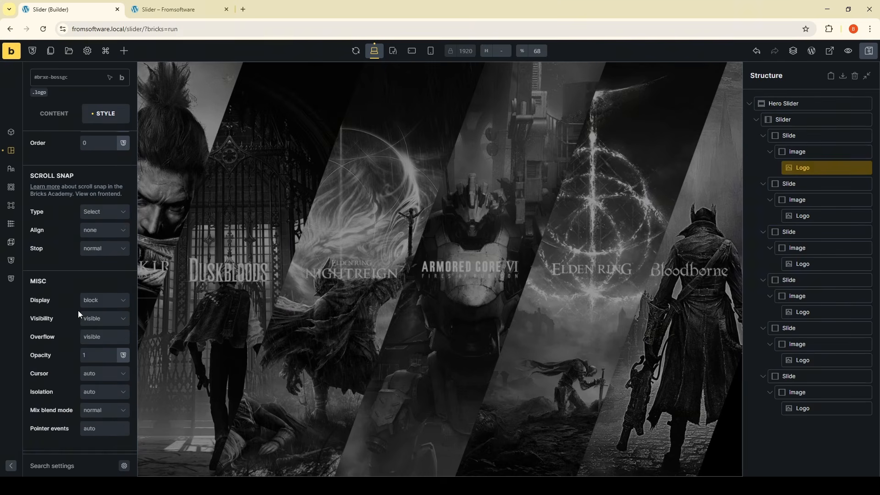
left_click(39, 92)
scroll(65, 305, "down", 2)
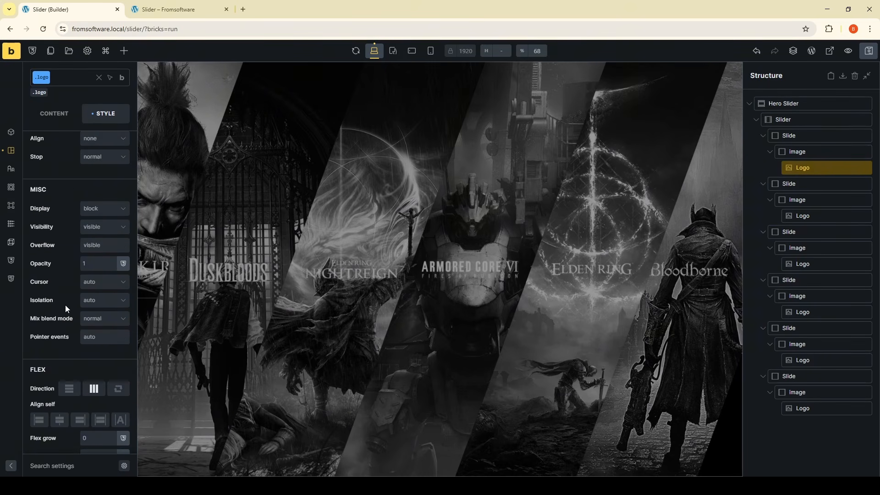
left_click(84, 264)
type("0")
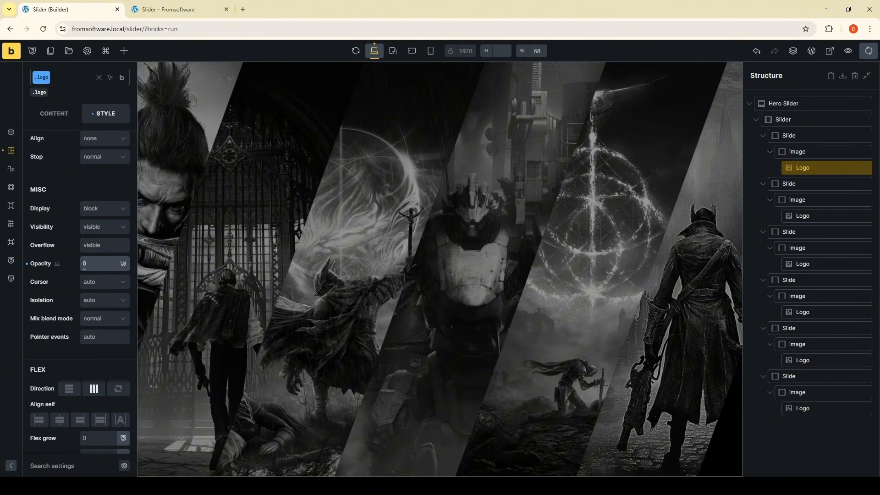
key("ctrl+s")
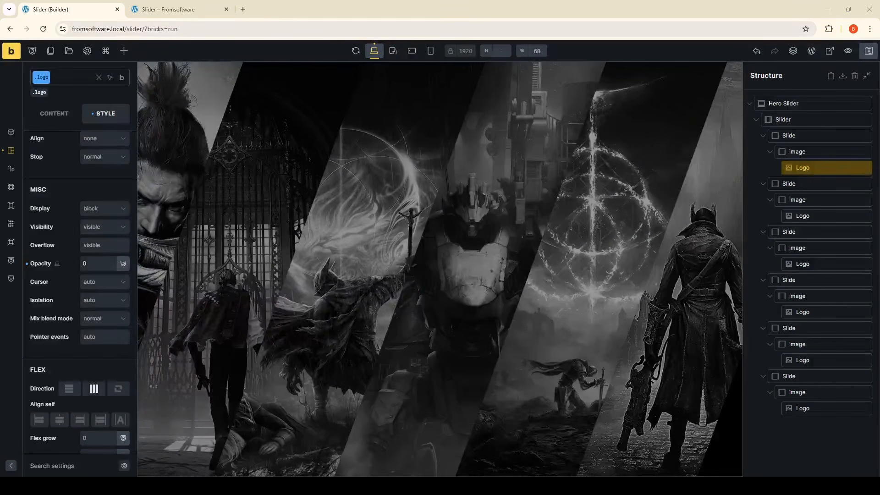
Step: Review the first two slides' image backgrounds and set the third slide's background position to Bottom center, at element level
left_click(813, 152)
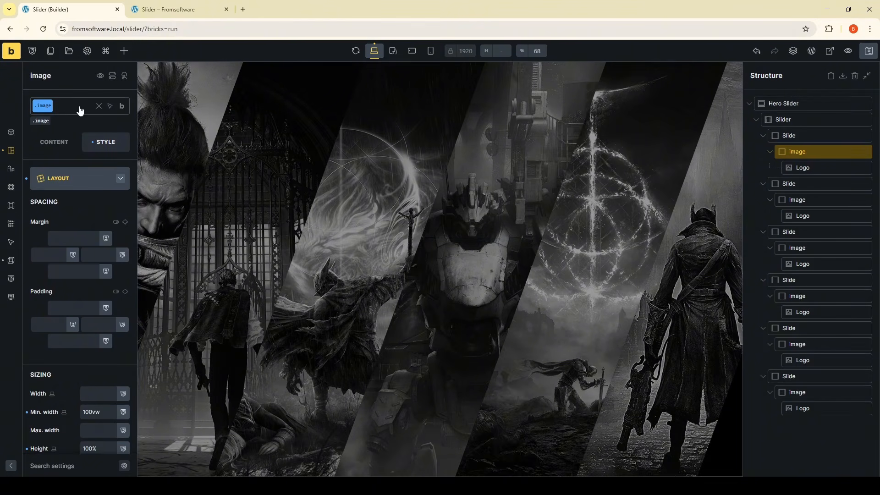
left_click(99, 106)
left_click(9, 189)
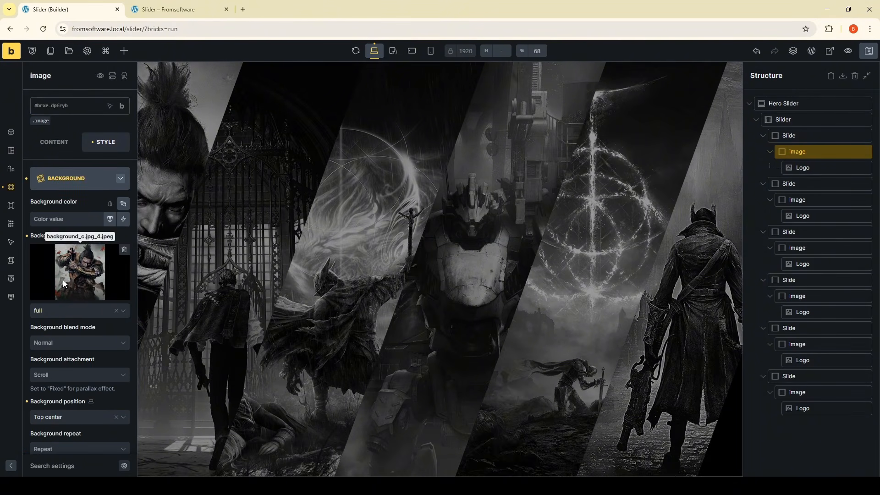
scroll(69, 293, "down", 2)
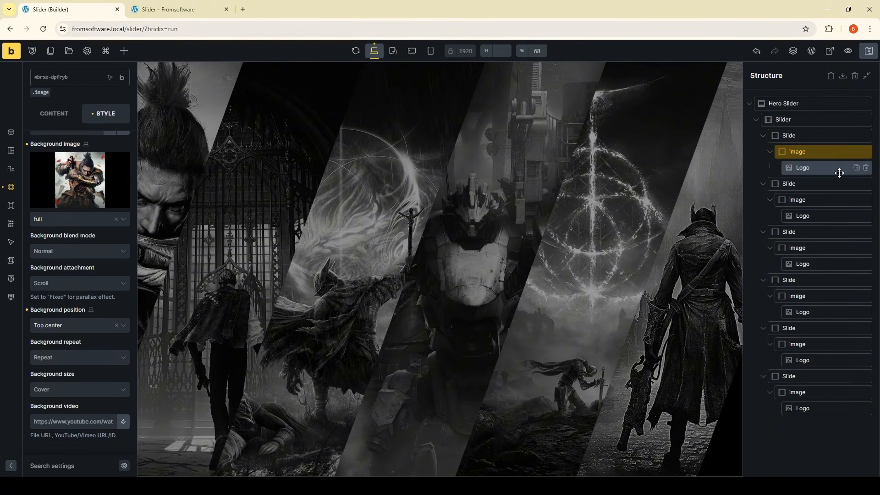
left_click(800, 199)
scroll(67, 316, "down", 2)
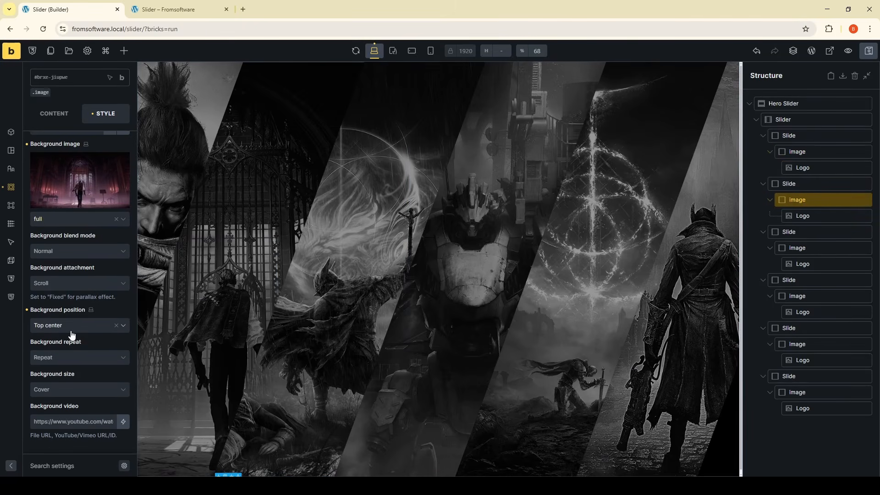
left_click(811, 251)
scroll(37, 322, "down", 2)
left_click(64, 328)
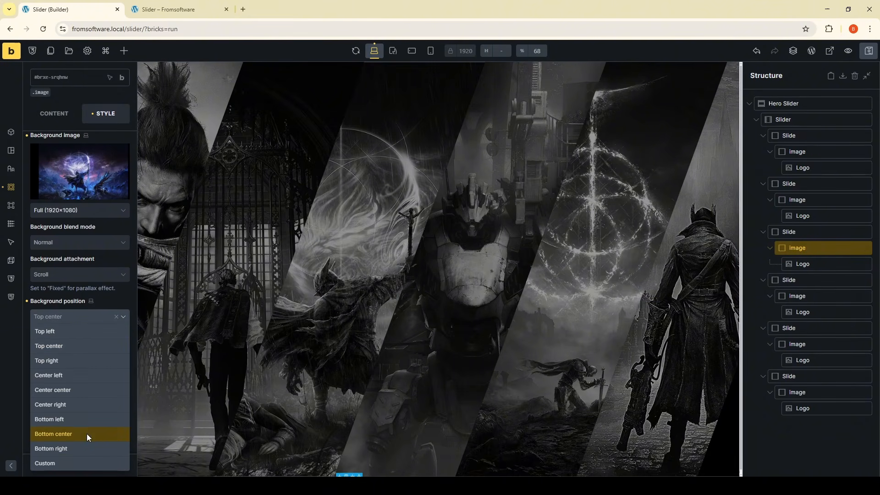
left_click(87, 434)
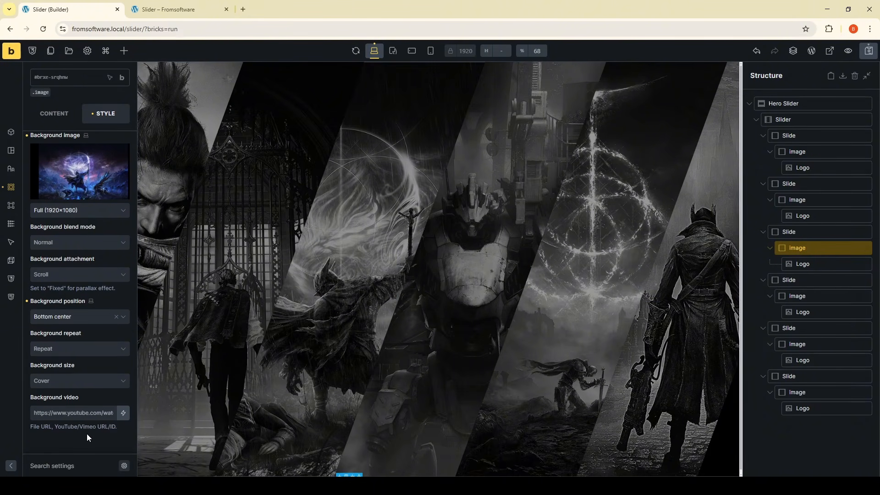
Step: Set the background position of the fourth and fifth slides' images to Center center
left_click(820, 301)
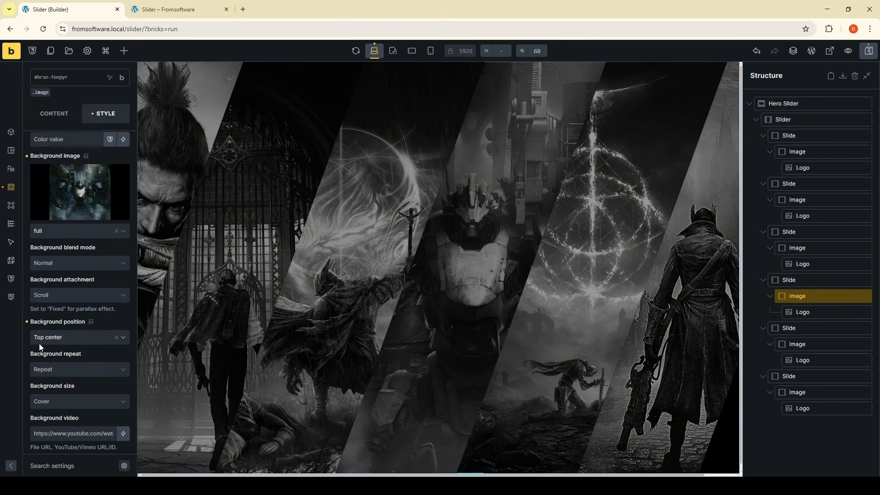
left_click(74, 326)
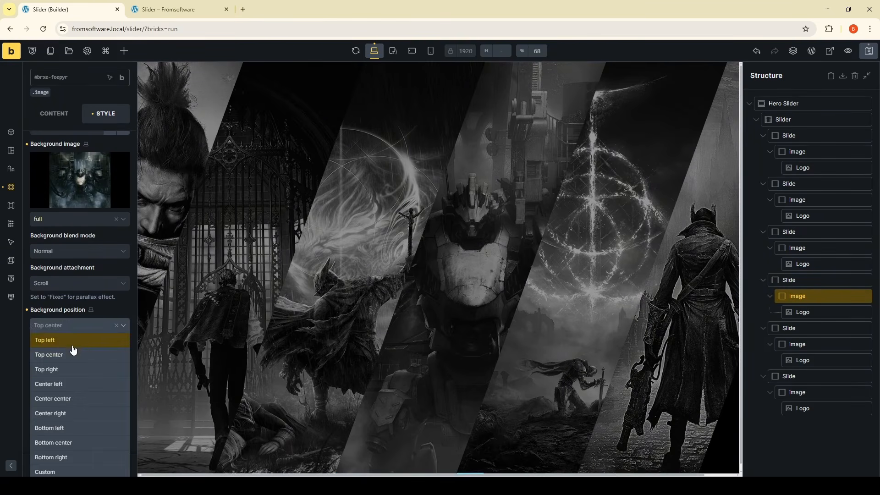
left_click(87, 399)
left_click(810, 344)
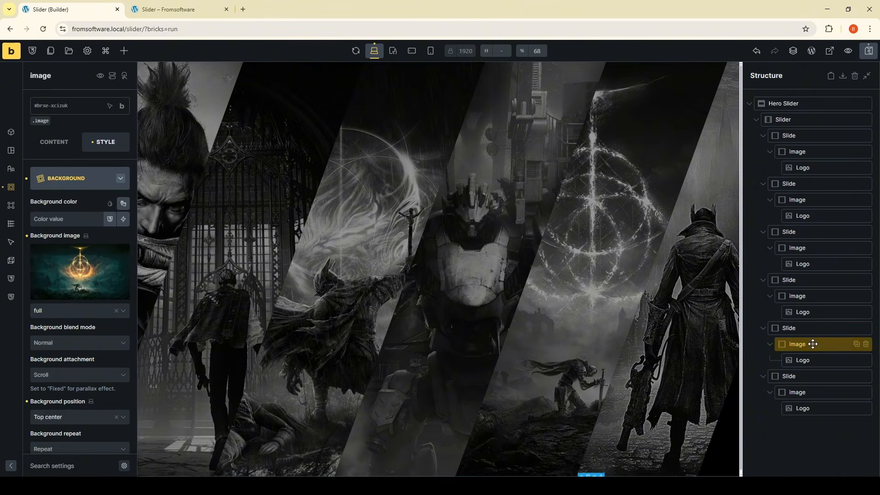
left_click(83, 328)
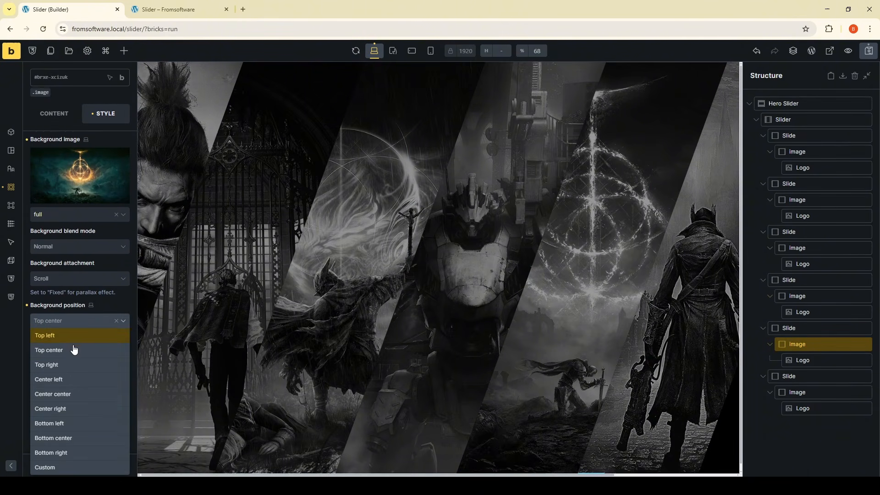
left_click(83, 390)
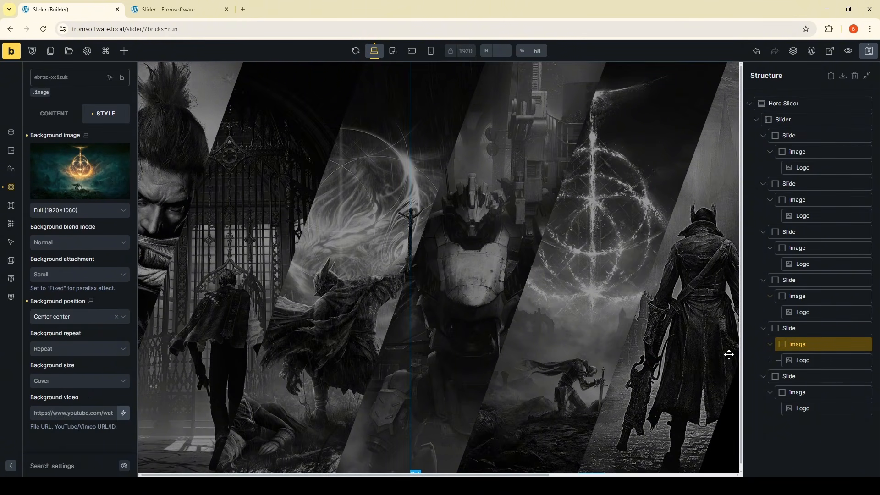
Step: Set the sixth slide's image background position to Bottom center and save the page
left_click(820, 392)
scroll(64, 384, "down", 2)
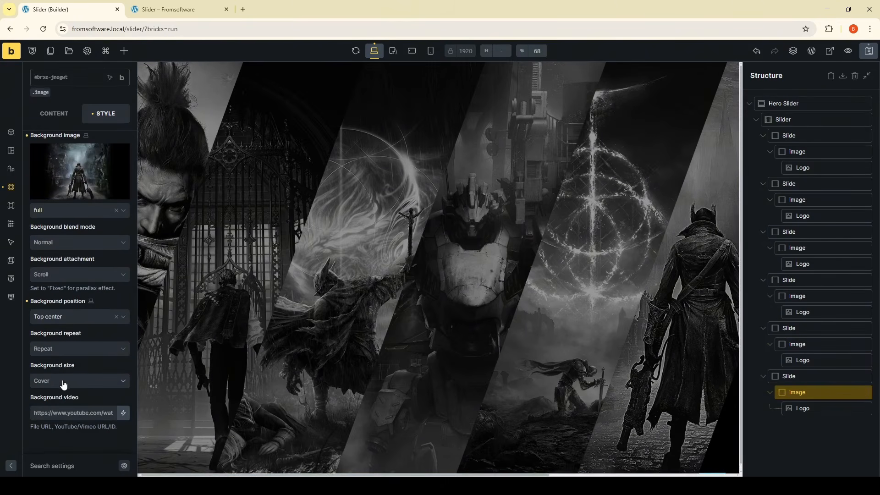
left_click(70, 317)
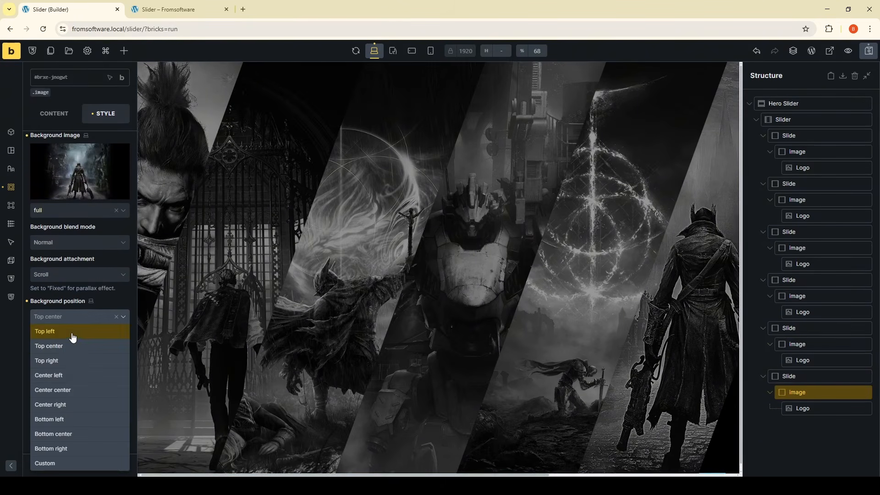
left_click(88, 434)
left_click(868, 50)
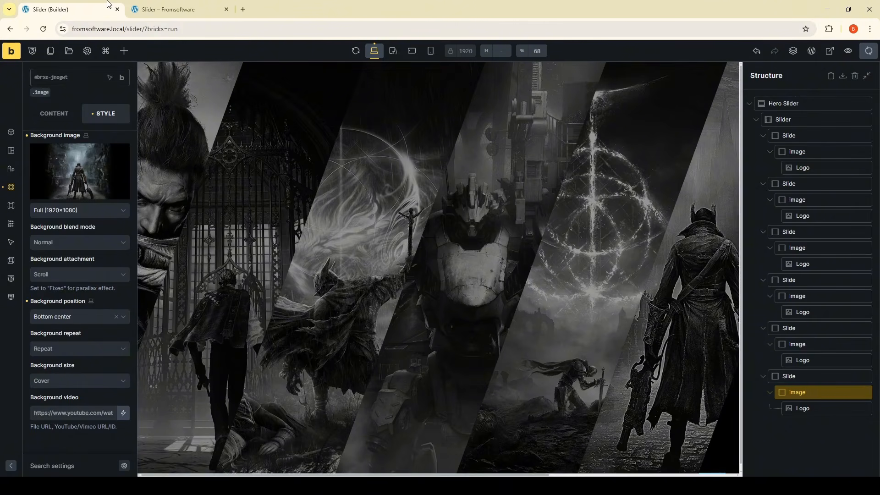
Step: Reload the slider's front end and compare its image framing with FromSoftware's homepage
left_click(148, 6)
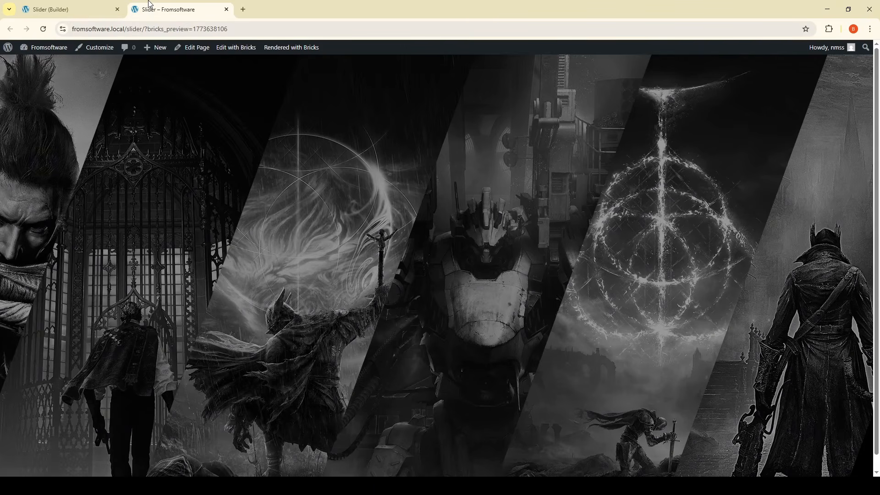
key("F5")
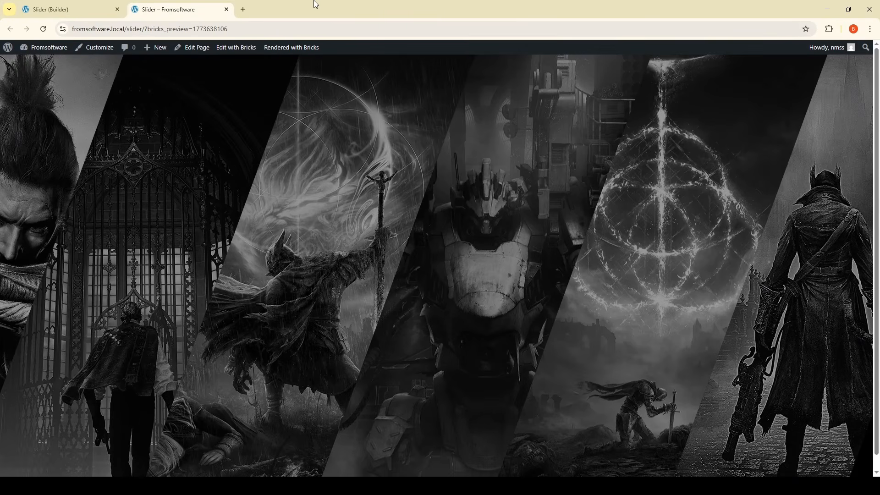
left_click(248, 2)
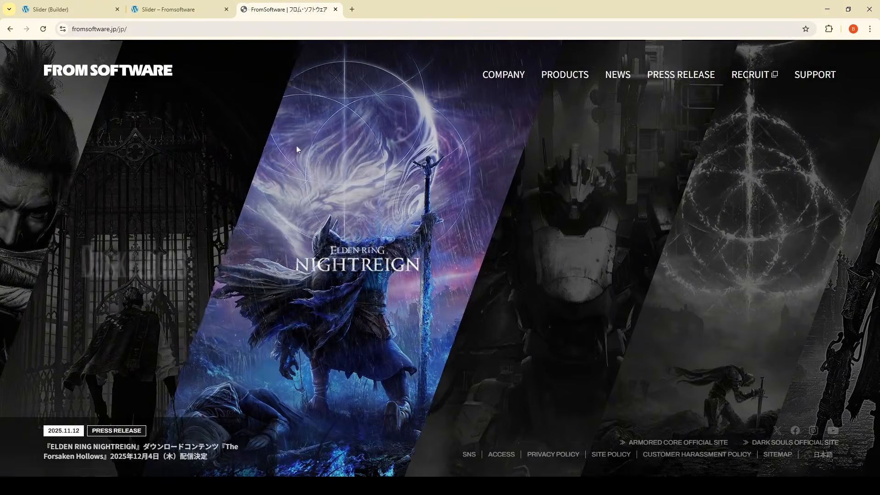
left_click(213, 5)
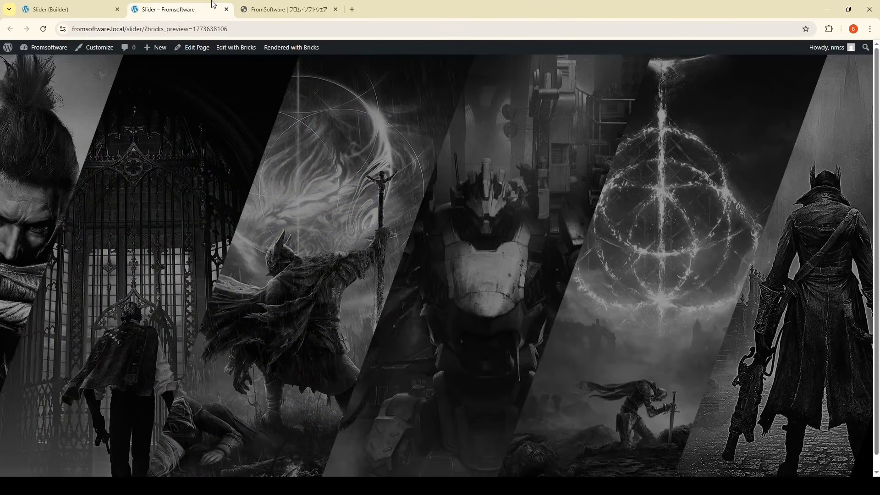
left_click(275, 7)
left_click(221, 5)
left_click(279, 7)
left_click(176, 7)
Step: Back in the builder, try a width of 30vw on the slide class and restore it to 20vw
left_click(64, 7)
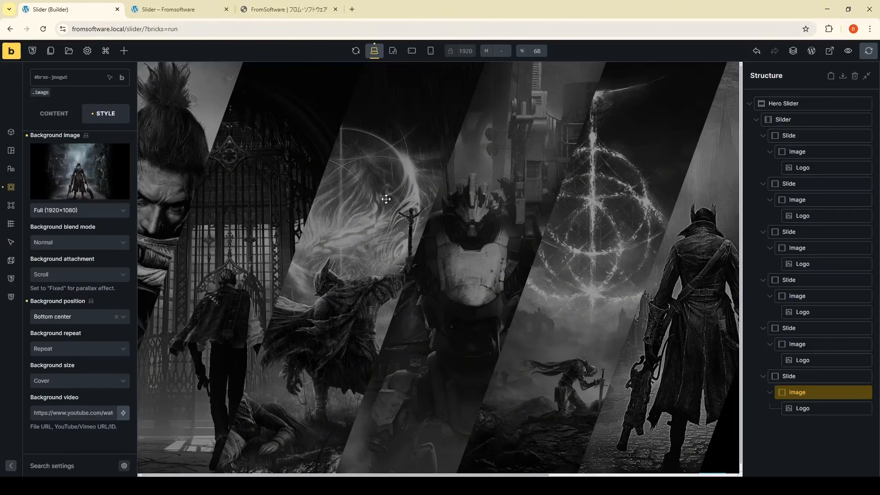
left_click(805, 233)
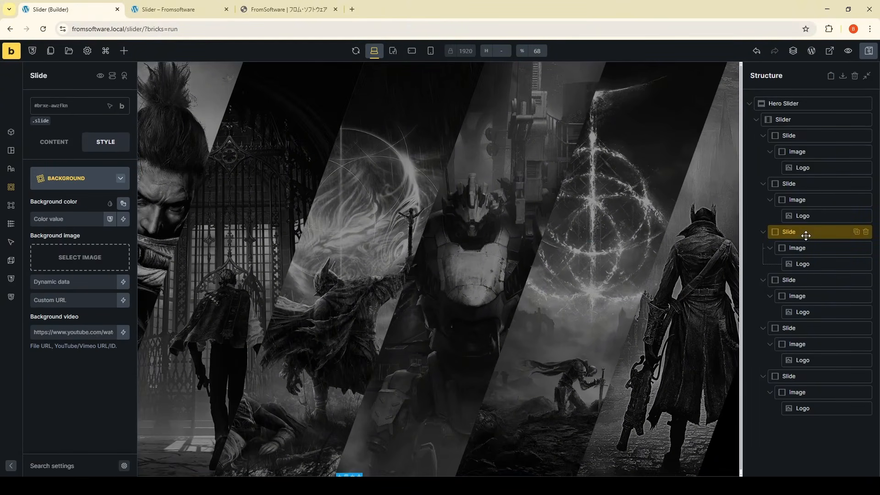
left_click(11, 151)
left_click(41, 121)
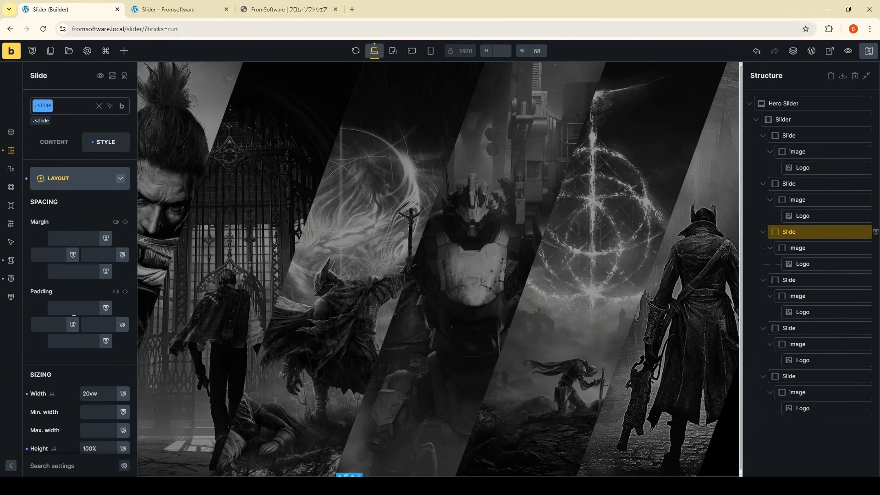
scroll(73, 318, "down", 1)
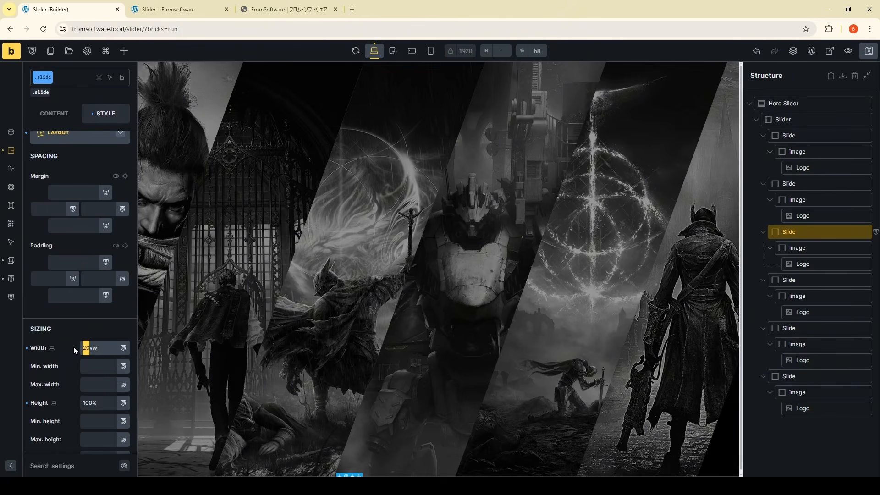
type("30")
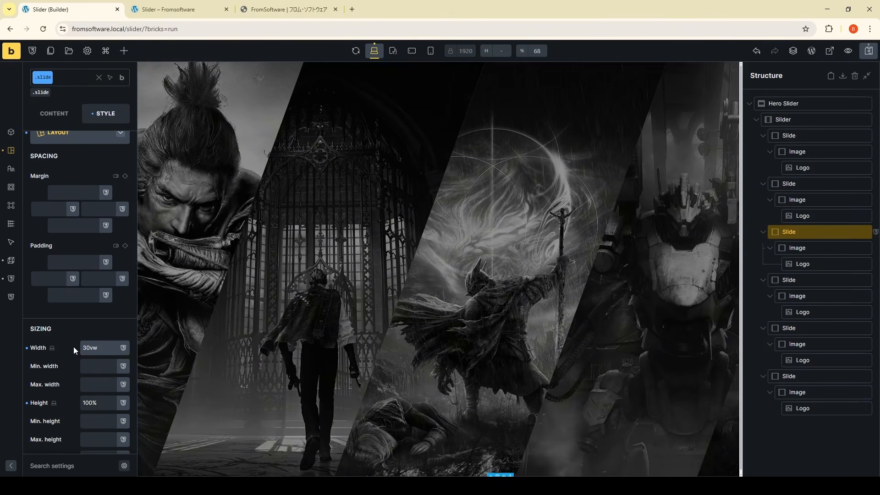
key("BackSpace")
key("BackSpace")
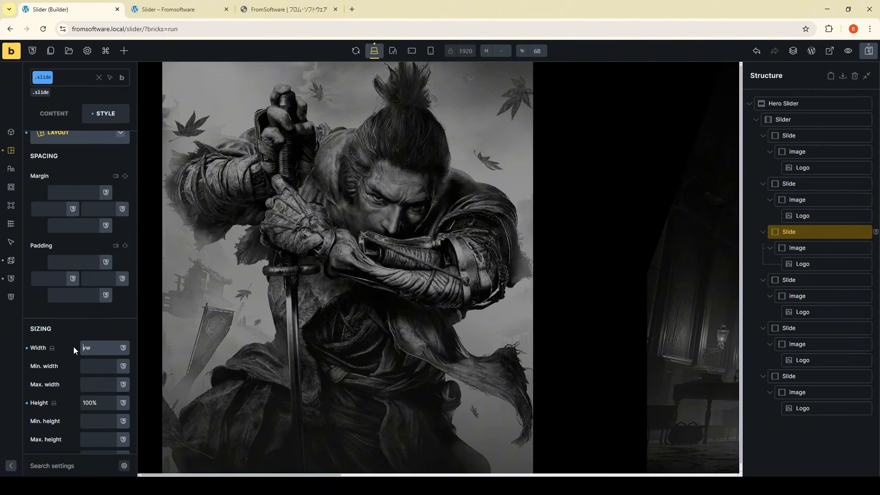
type("20")
Step: Set the third slide's own width to 30vw at element level instead of on the slide class, and save the page
left_click(97, 78)
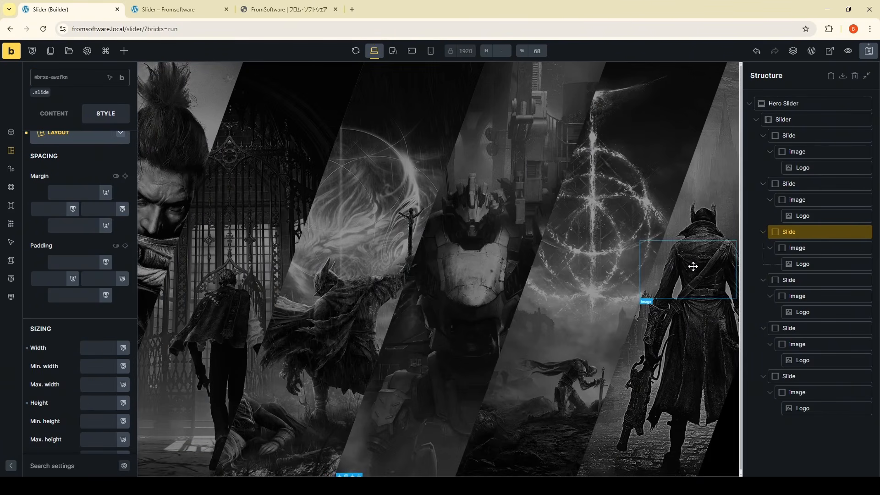
left_click(100, 347)
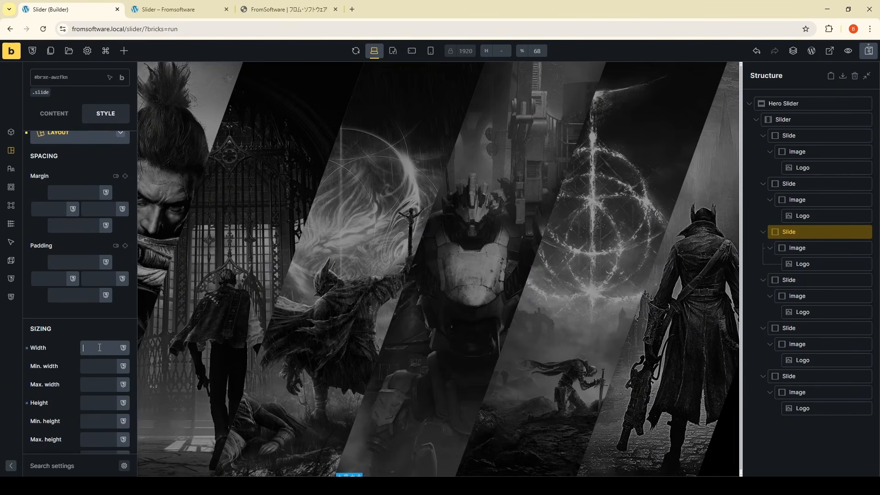
type("30")
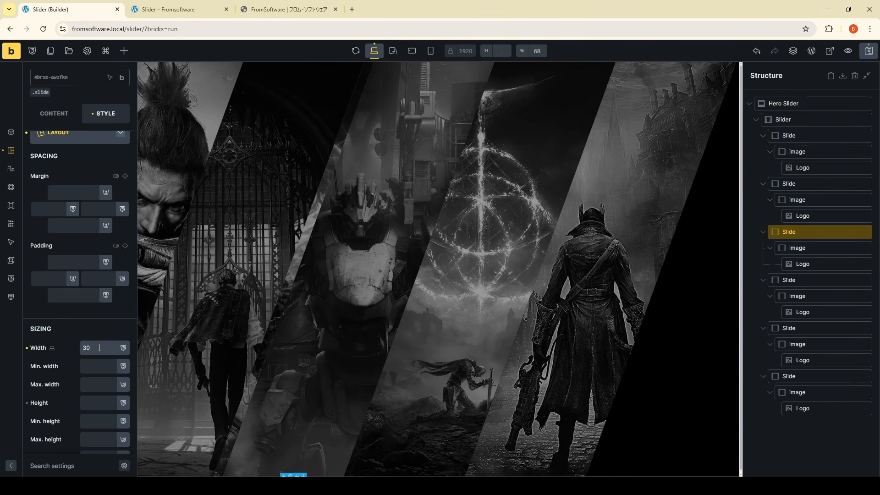
type("vw")
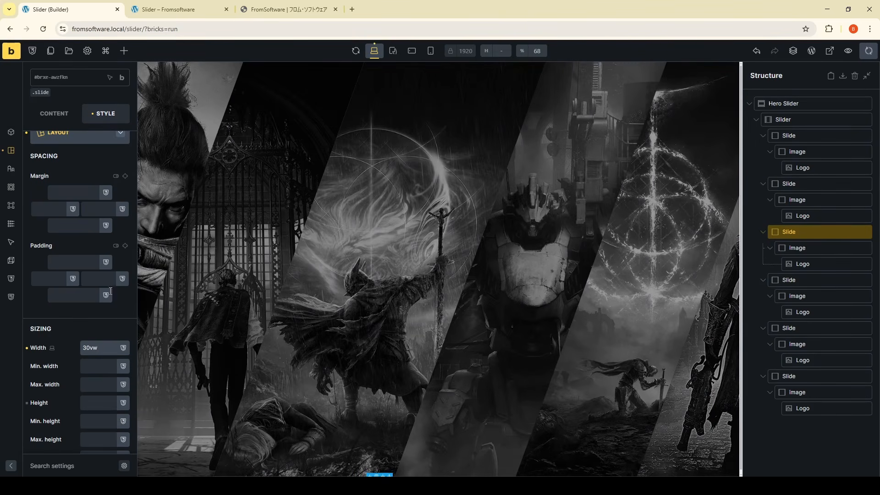
Step: Reload the slider's front end and compare the widened third slide with the active slide on FromSoftware's homepage
left_click(193, 3)
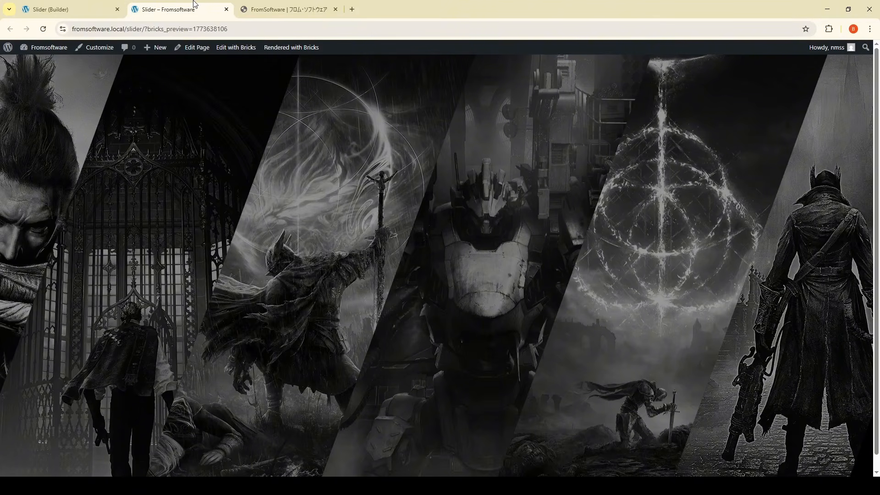
key("F5")
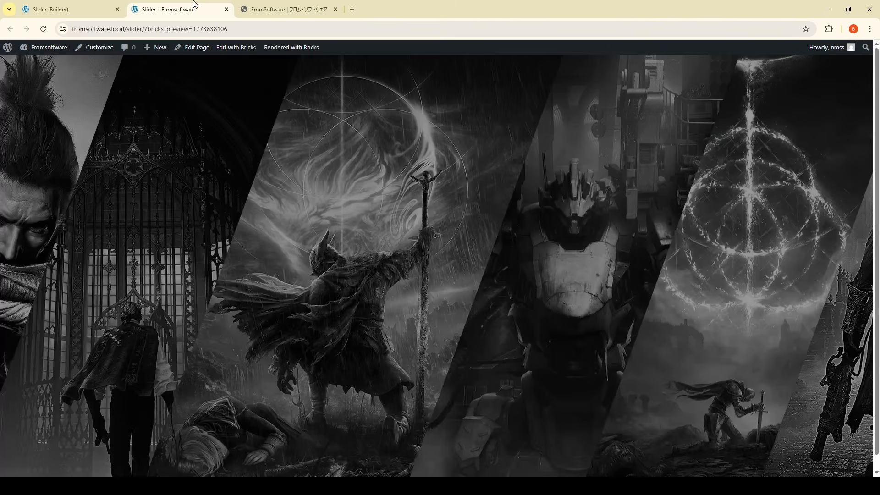
left_click(243, 6)
left_click(214, 6)
left_click(264, 4)
left_click(204, 5)
left_click(267, 5)
left_click(196, 6)
left_click(265, 5)
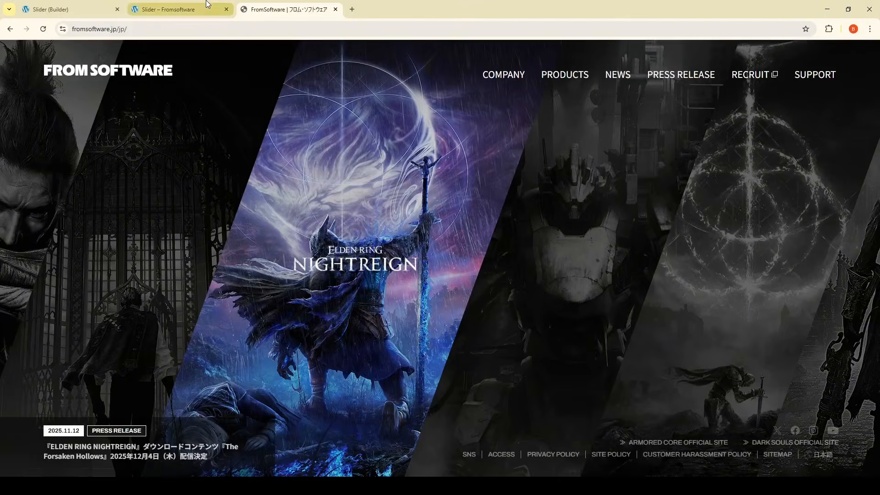
left_click(207, 5)
left_click(276, 5)
left_click(192, 5)
left_click(108, 8)
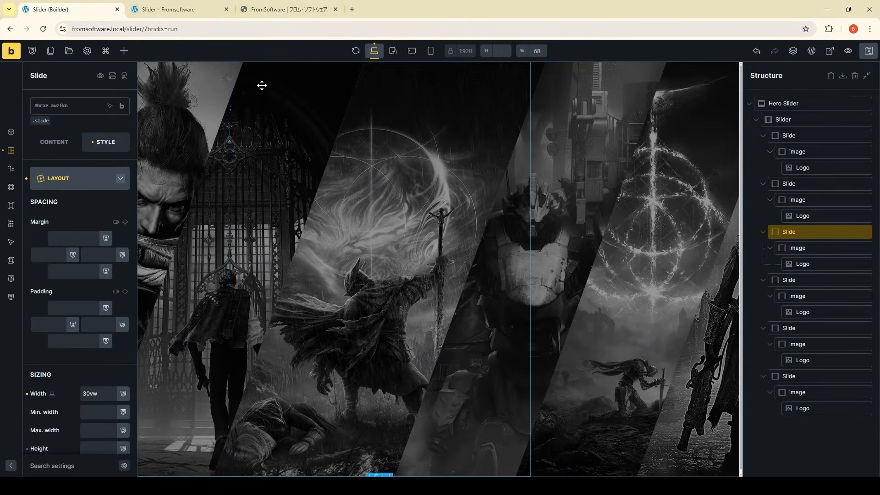
left_click(275, 4)
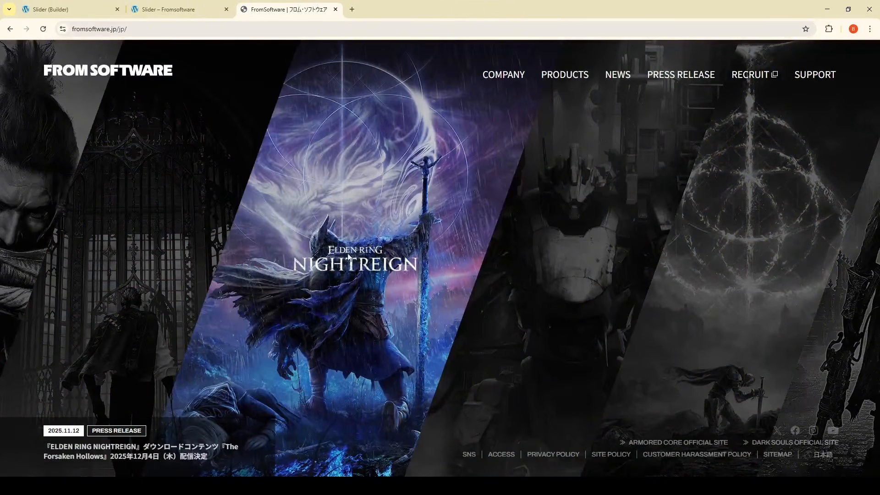
Step: Back in the builder, add a custom CSS rule "%root% .active" to the Slider element with width:30vw
left_click(55, 9)
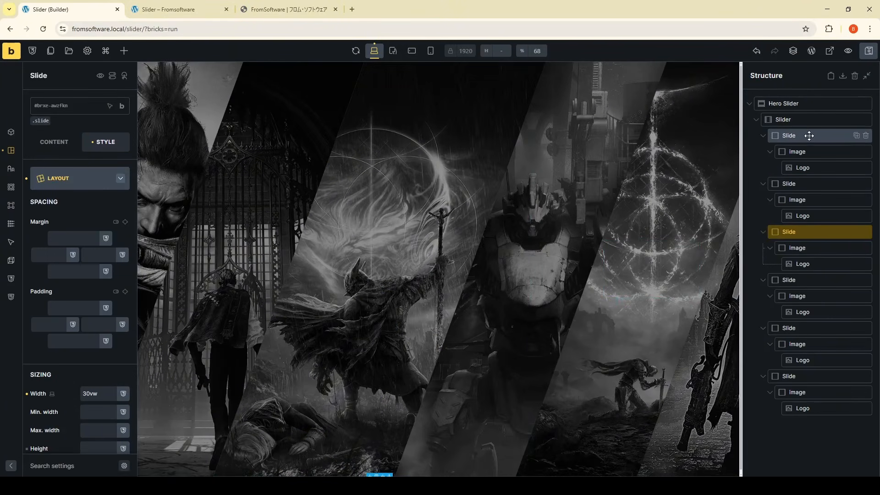
left_click(813, 120)
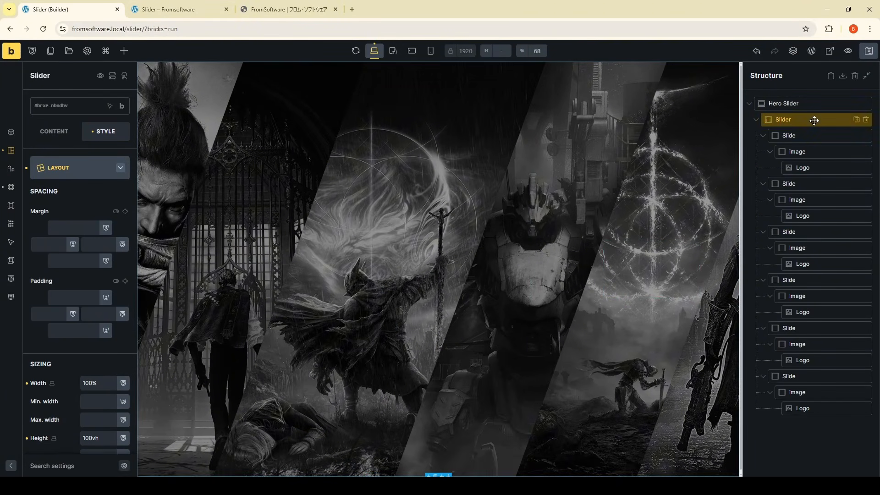
left_click(11, 279)
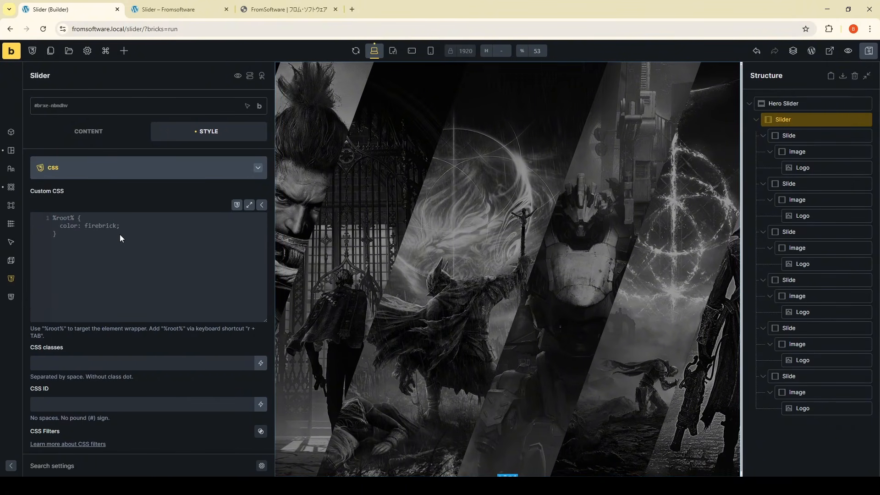
type("r")
key("Tab")
type(".act")
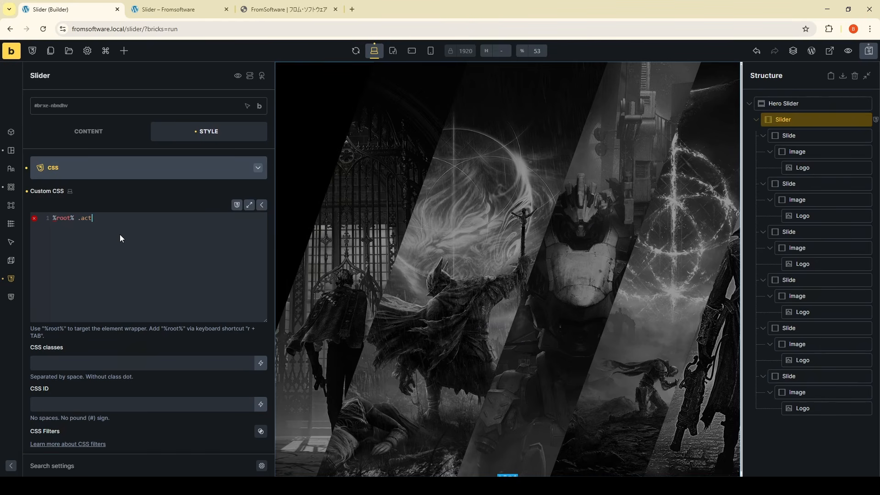
type("ive{   ")
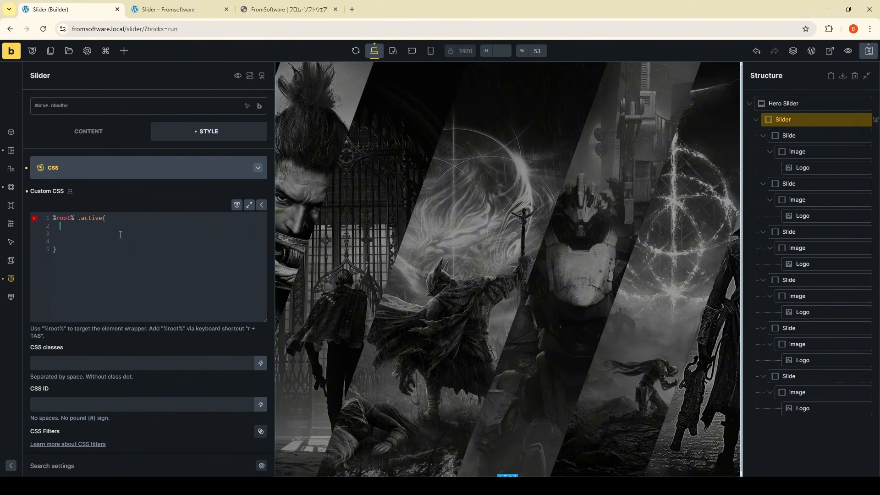
type("width")
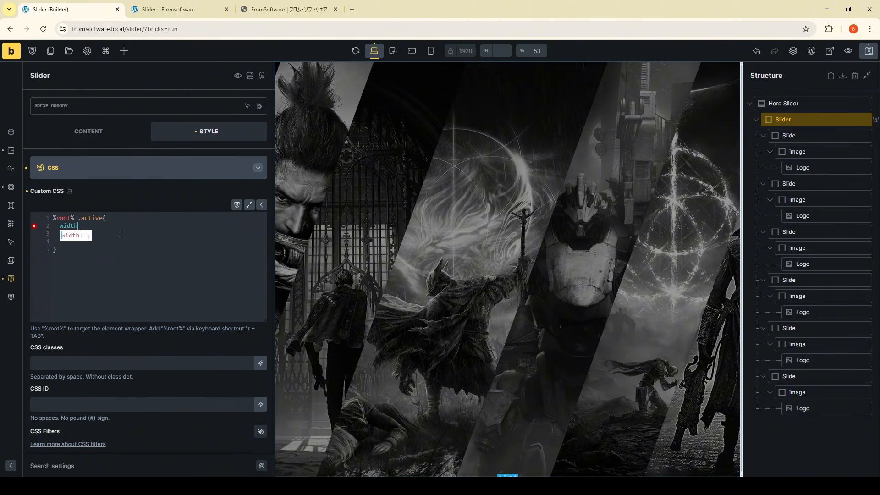
type(":30vw;   ")
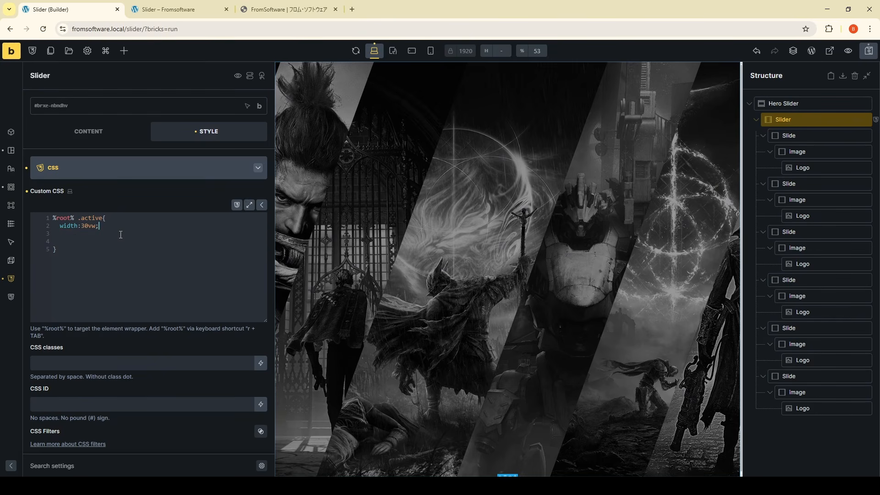
Step: Add filter:grayscale(0%) and opacity:1 to the Slider's .active CSS rule and save the page
type("filter")
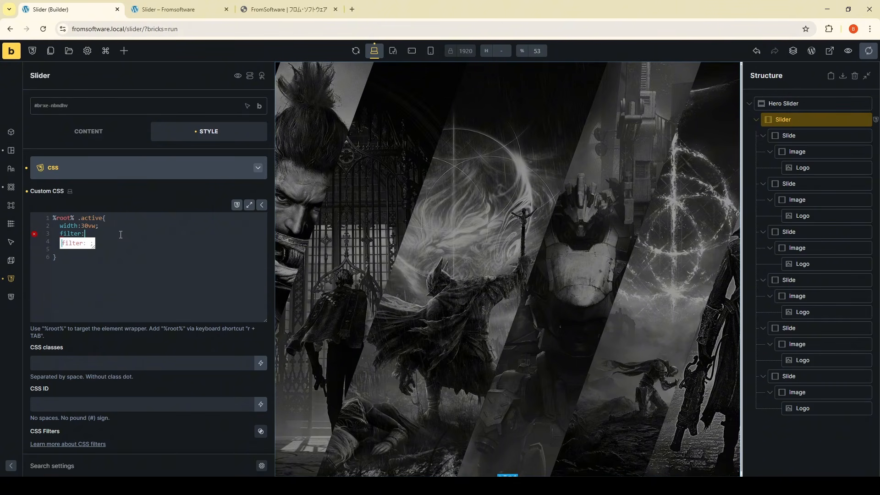
type(":grayscale(0%)")
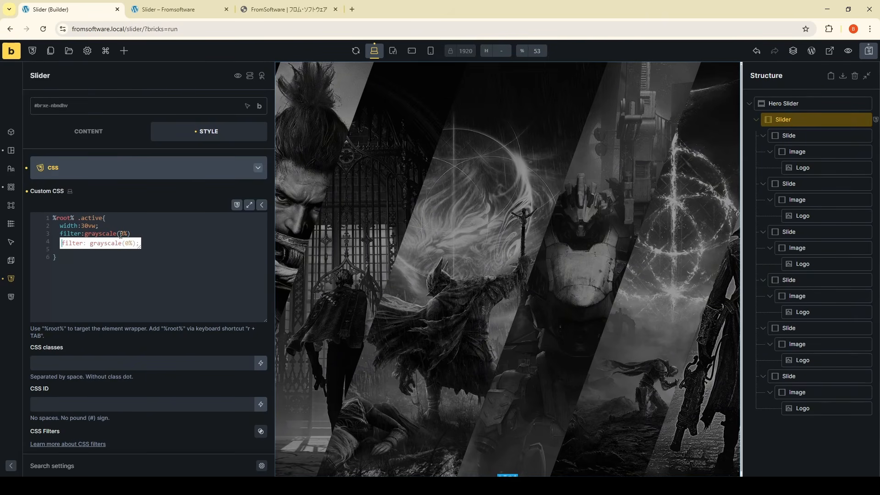
type(";   ")
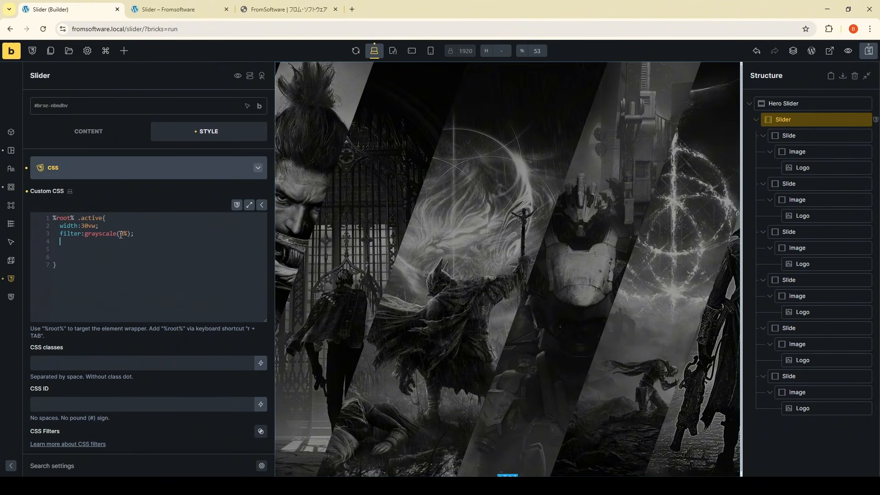
type("opacity")
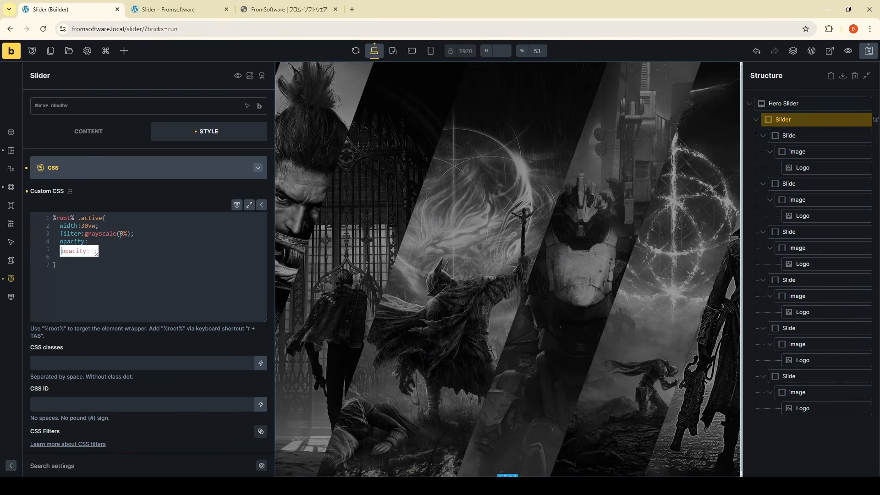
type(":1;")
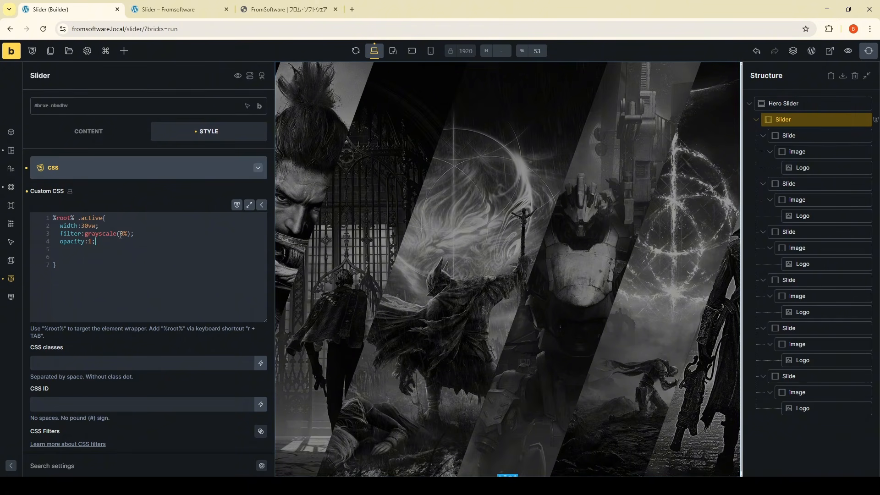
Step: Open the third slide's layout settings
left_click(820, 232)
left_click(11, 150)
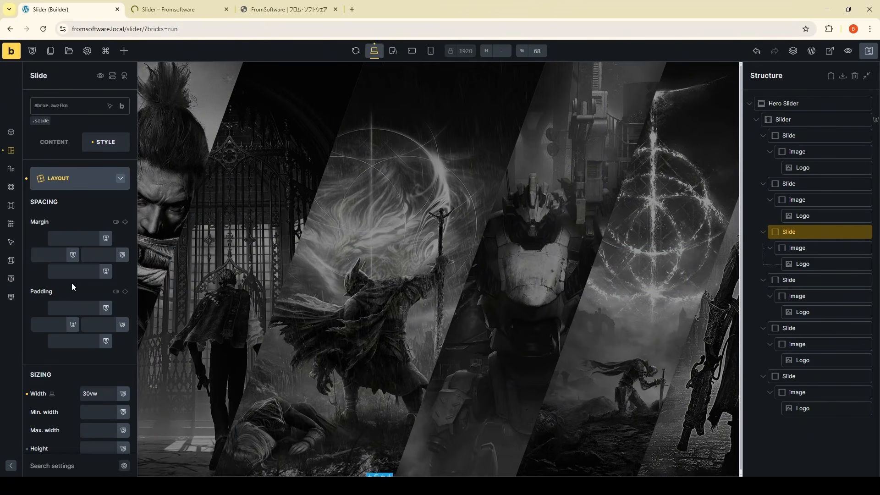
Step: Clear the width override on the third slide element
left_click_drag(91, 396, 84, 396)
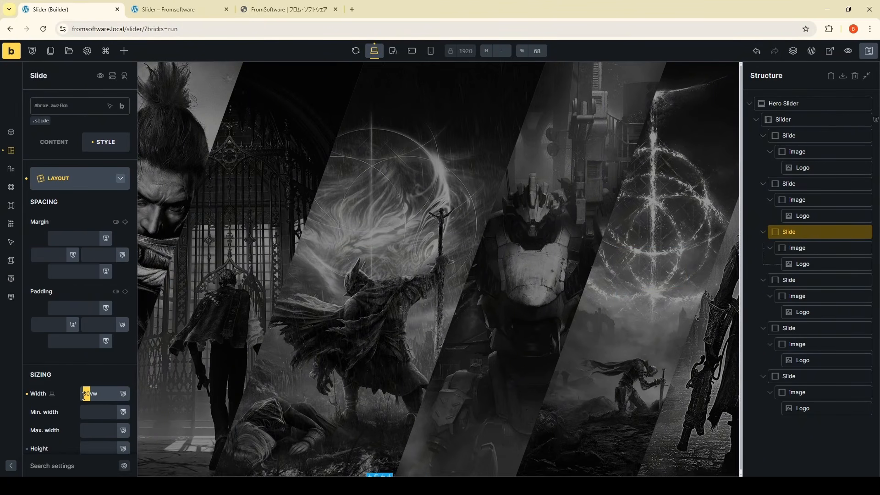
left_click(27, 395)
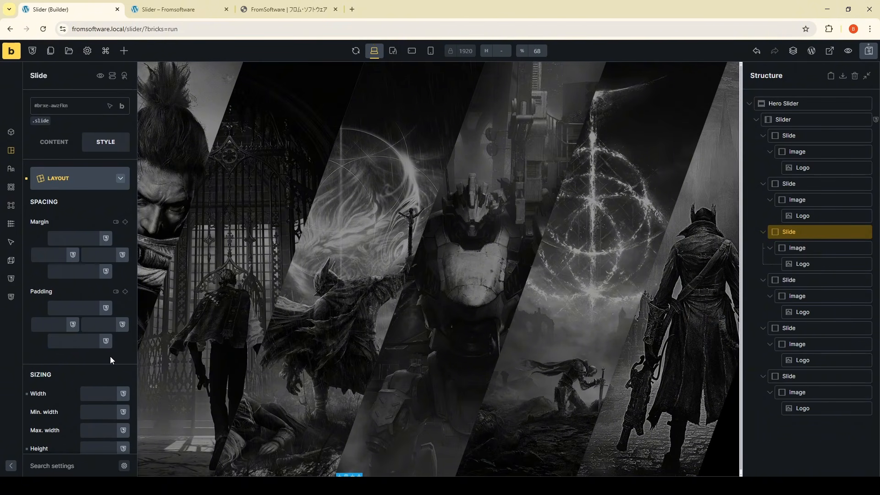
Step: Add a Mouse enter interaction to the first slide's .slide class that sets the attribute class to active, targeting Self
left_click(813, 133)
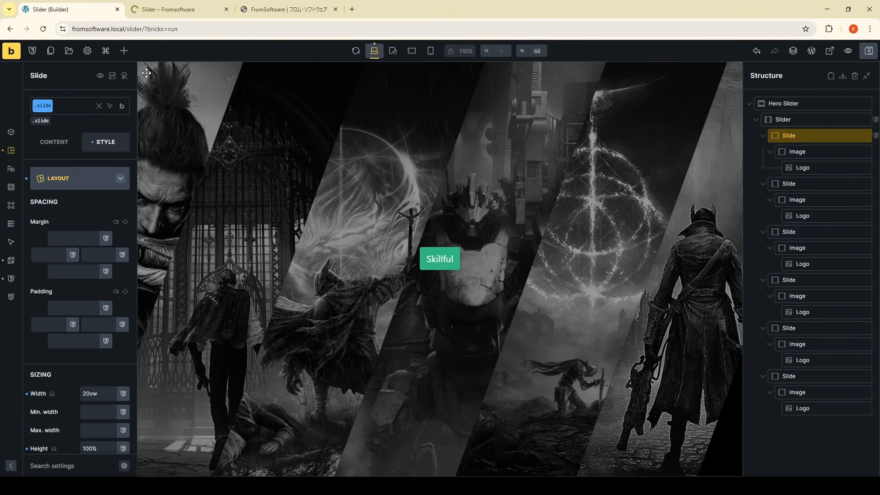
left_click(124, 76)
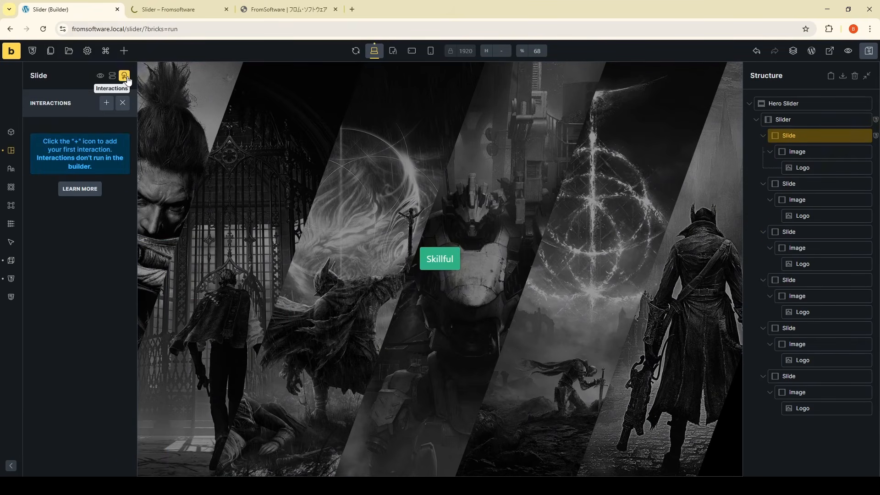
left_click(106, 103)
left_click(85, 206)
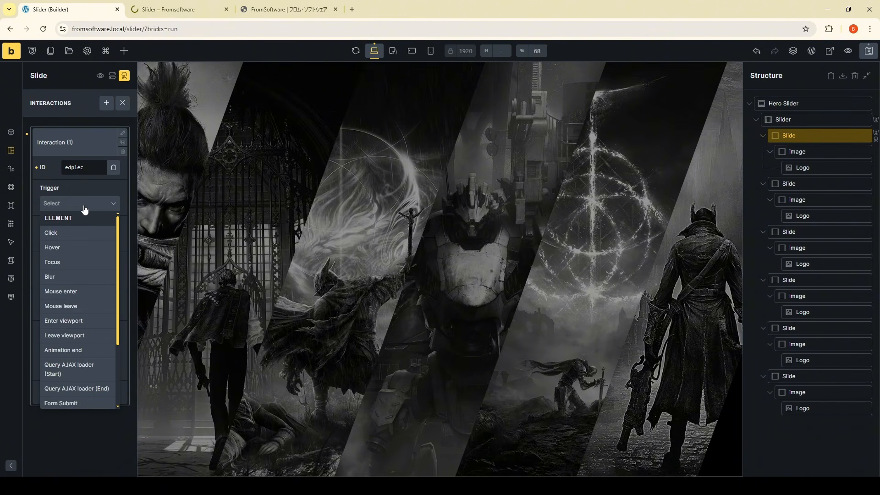
left_click(83, 299)
left_click(80, 241)
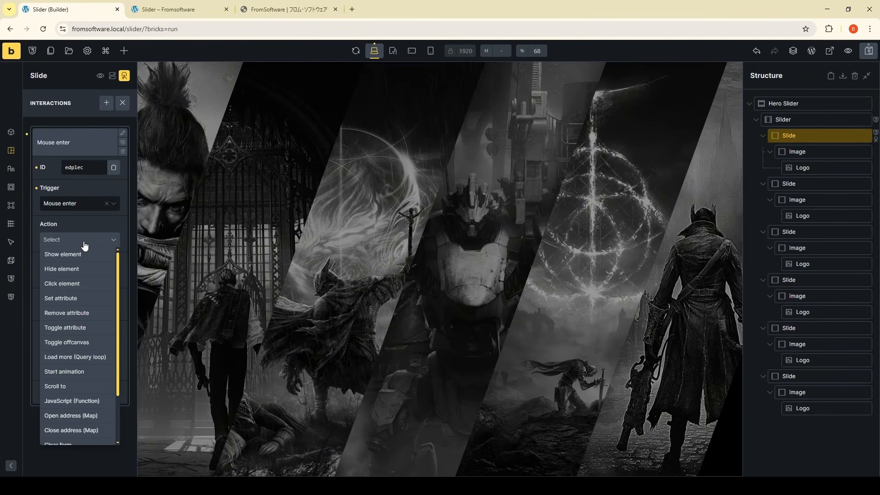
left_click(78, 299)
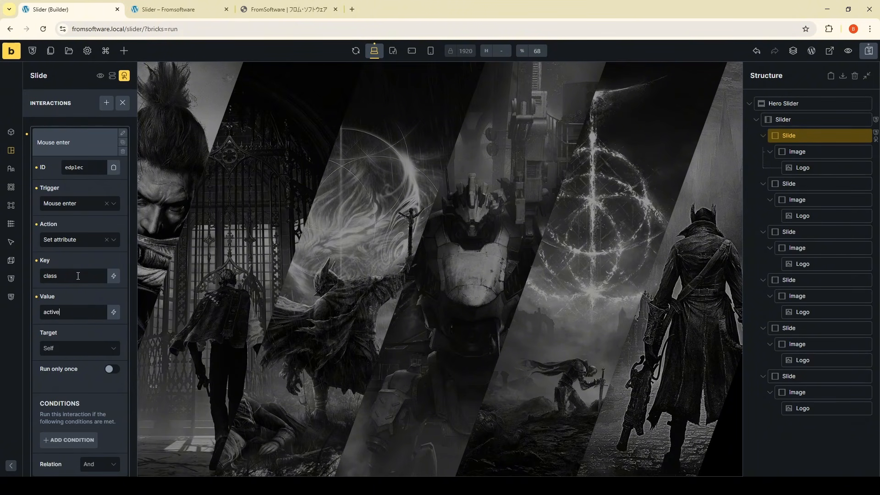
left_click(80, 347)
left_click(78, 373)
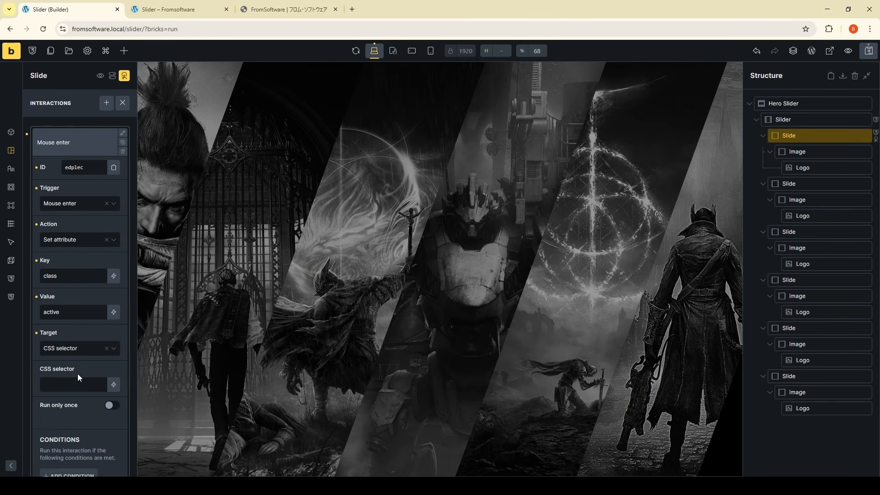
left_click(78, 353)
left_click(79, 364)
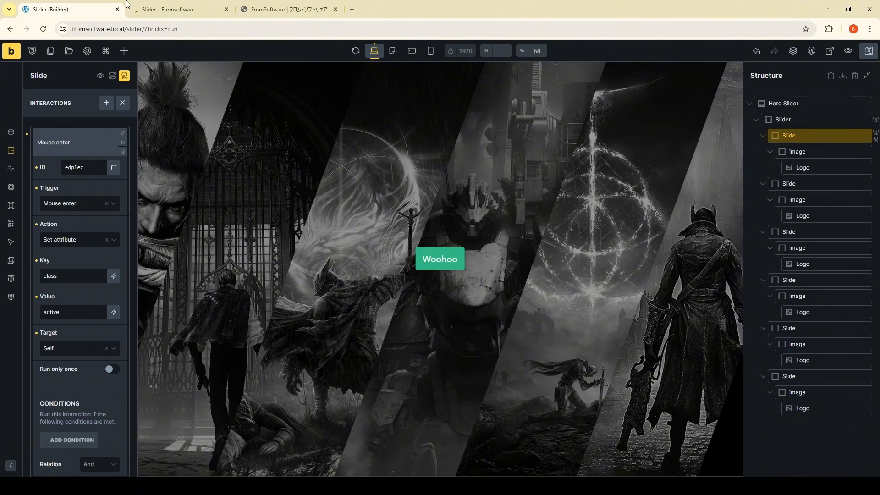
Step: Check how the slides behave in the slider preview page, and return to the builder
left_click(148, 4)
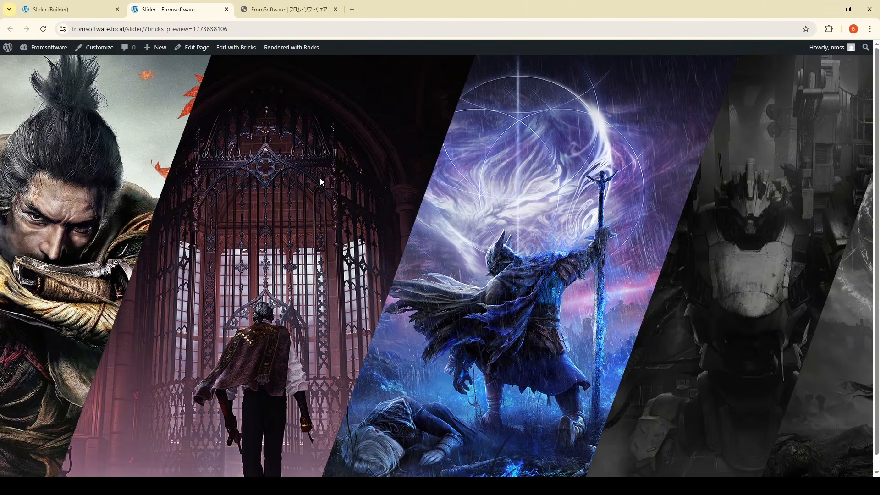
left_click(46, 30)
left_click(51, 9)
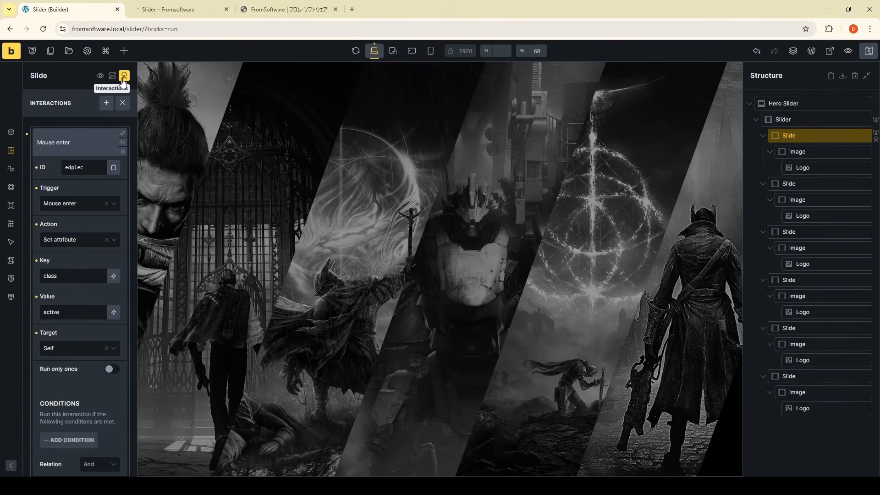
Step: Delete the Mouse enter interaction from the .slide class
left_click(124, 75)
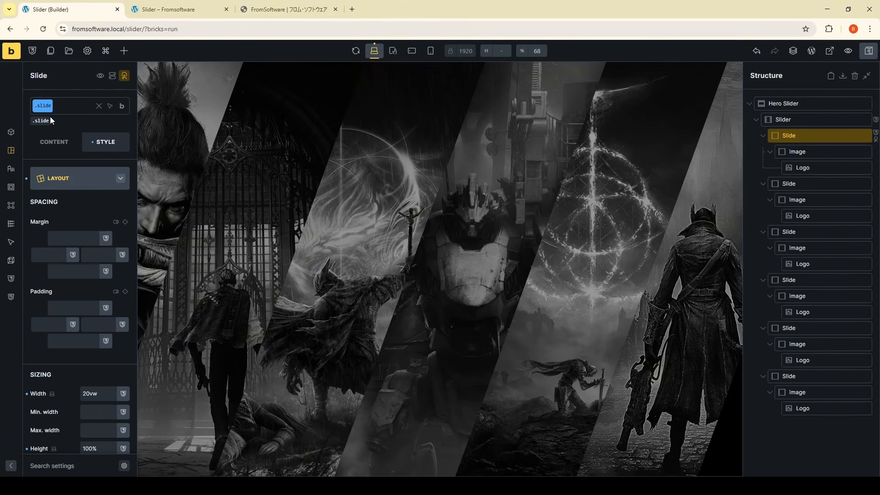
left_click(99, 106)
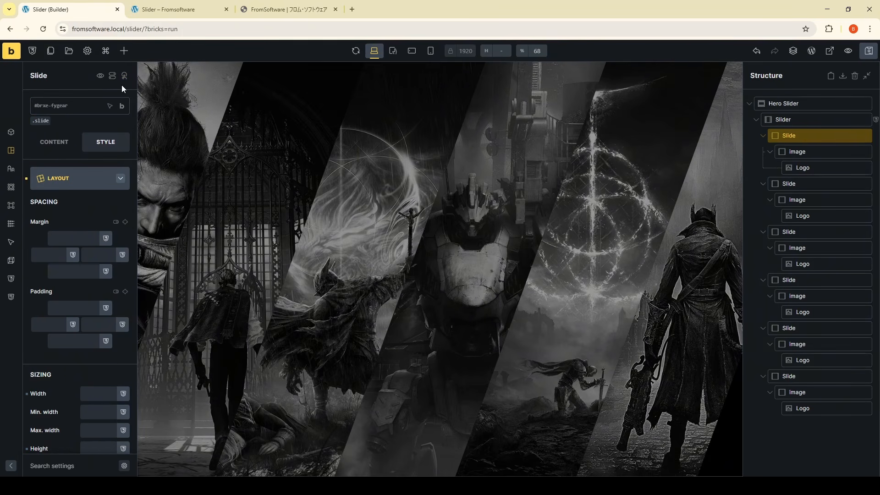
left_click(41, 121)
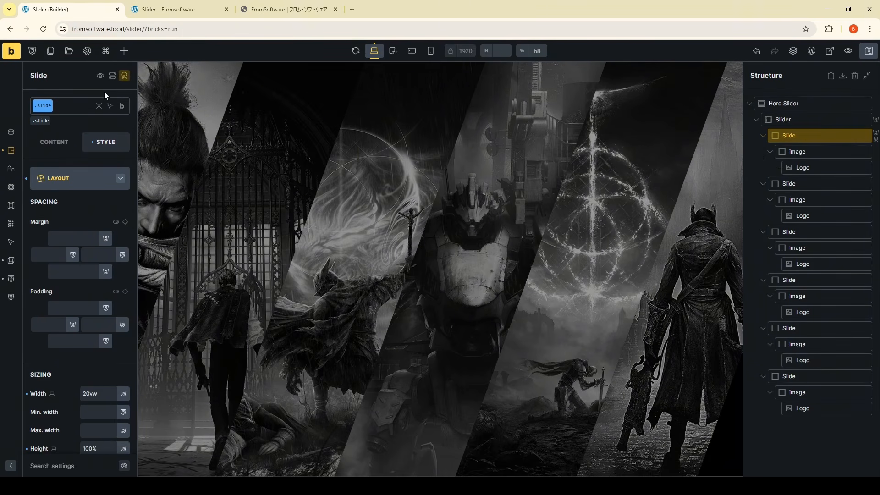
left_click(124, 78)
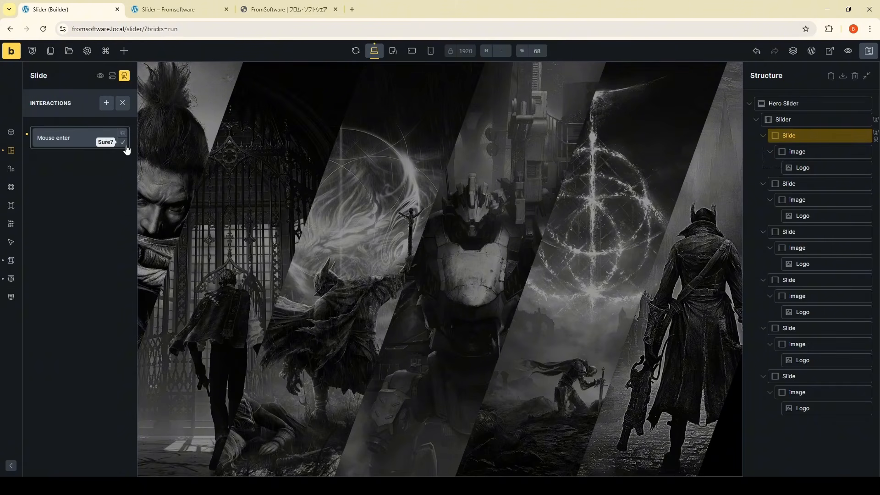
left_click(123, 147)
left_click(124, 76)
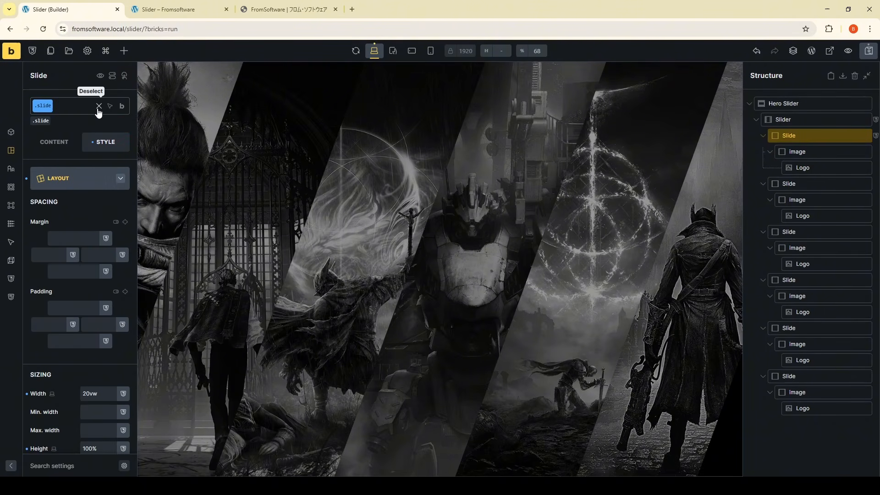
Step: Add an interaction to the first slide element itself, not its class, with trigger Mouse enter and action Set attribute
left_click(98, 105)
left_click(124, 76)
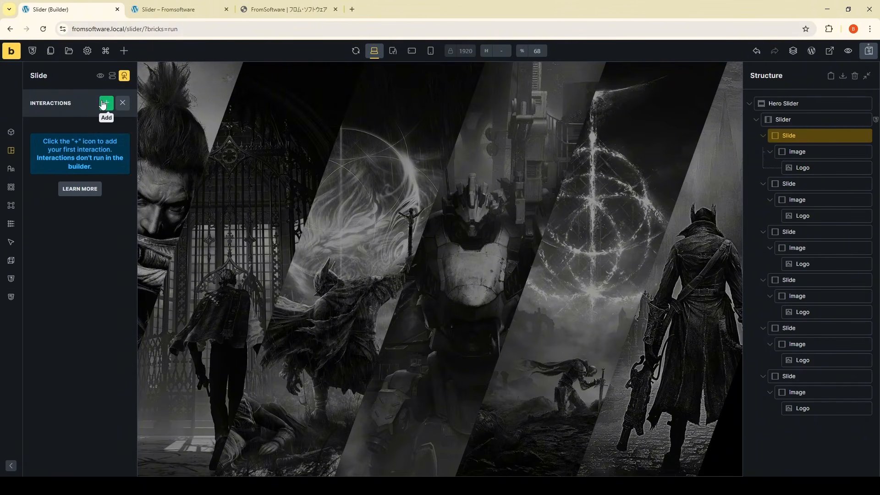
left_click(104, 104)
left_click(78, 206)
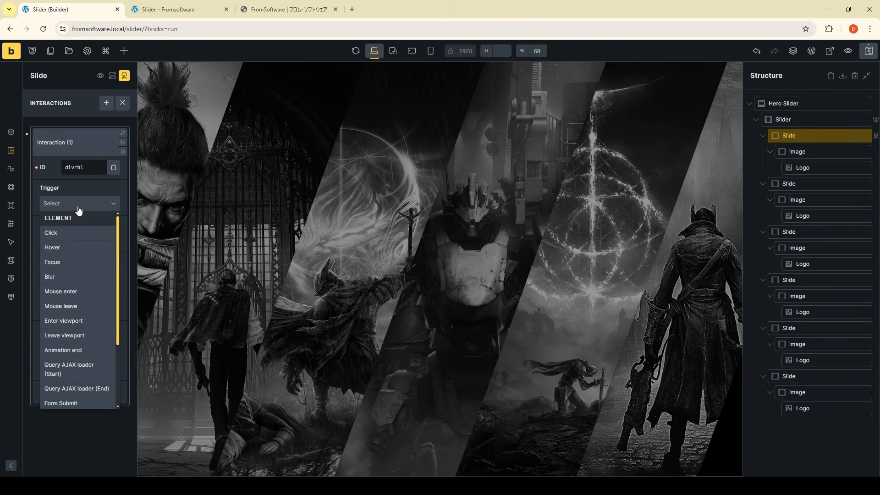
left_click(77, 291)
left_click(70, 241)
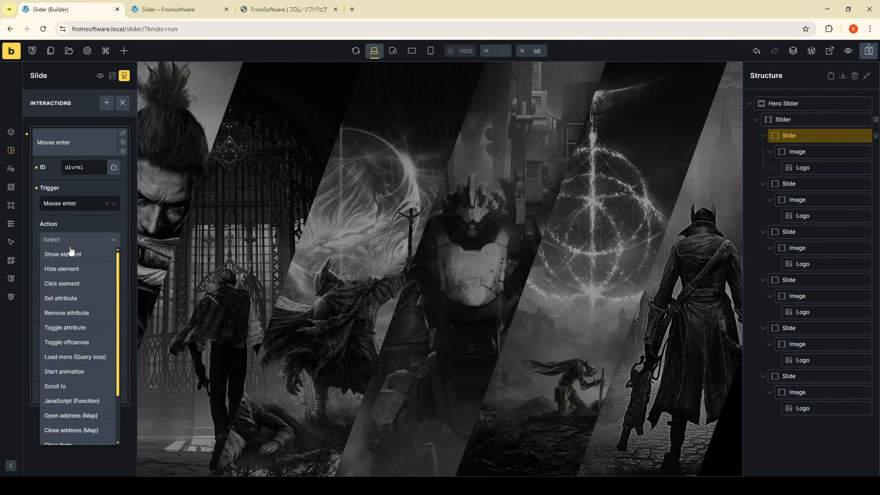
left_click(80, 306)
Step: Set the first slide interaction's attribute key to class and its value to active
left_click(78, 276)
type("c")
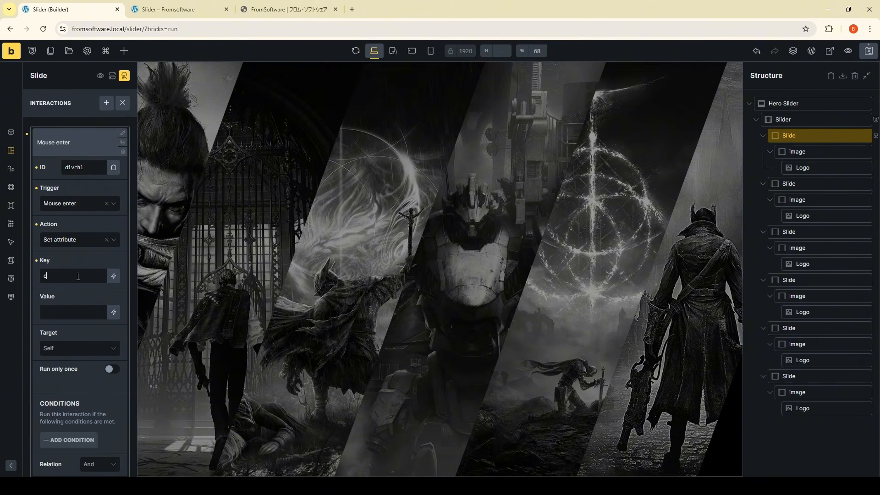
type("lass")
key("Tab")
type("active")
Step: Reload the slider preview page to test the first slide's mouse-enter interaction, and return to the builder
left_click(189, 5)
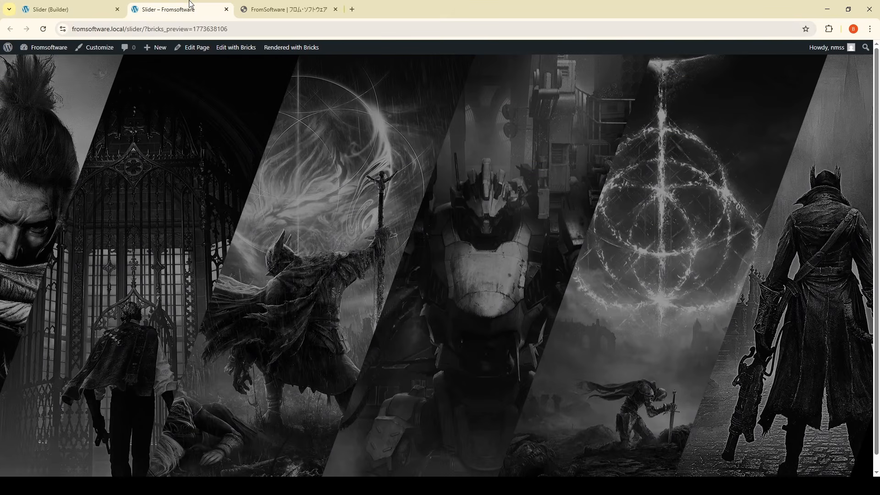
key("F5")
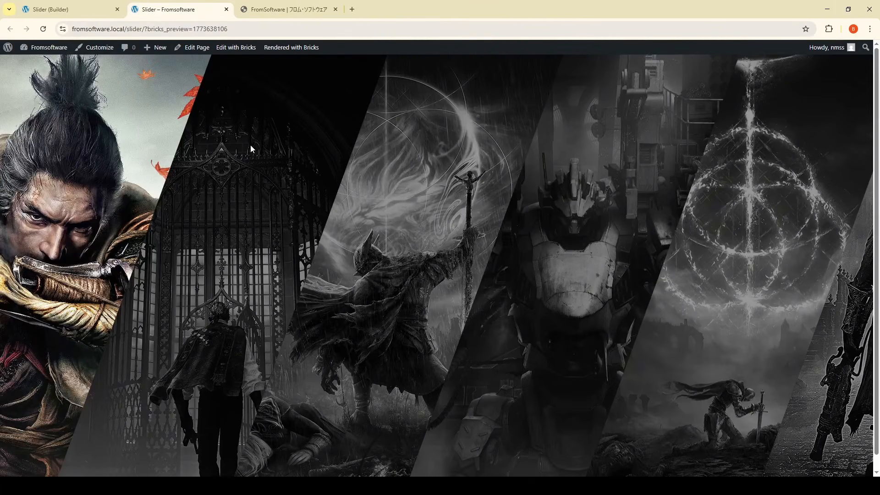
left_click(44, 4)
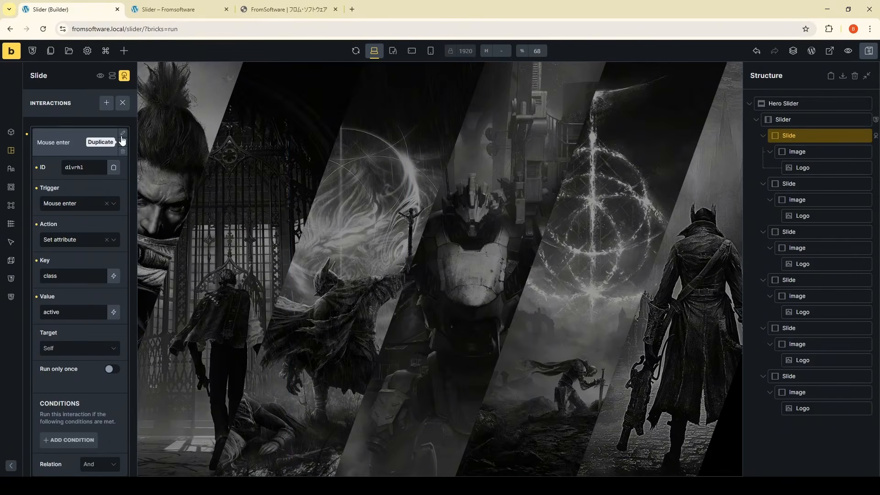
Step: Set the CSS transition of the .slide class to 0.8s
left_click(124, 77)
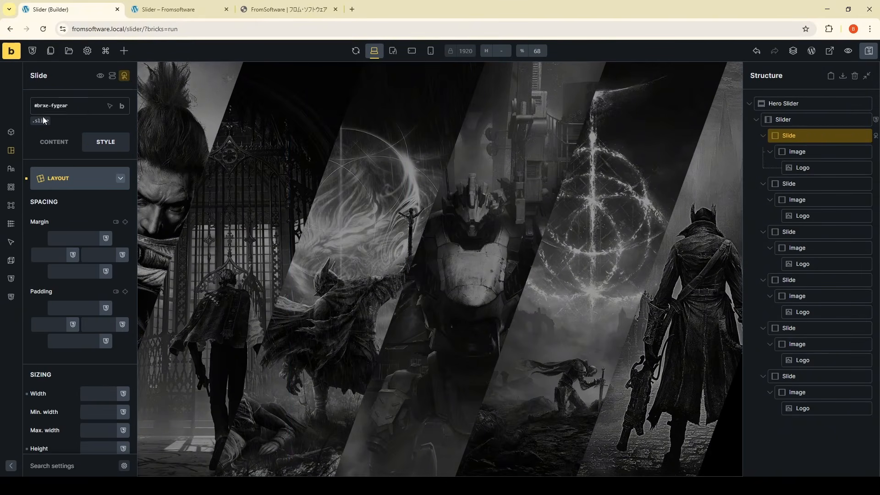
left_click(11, 278)
scroll(59, 303, "down", 3)
left_click(79, 416)
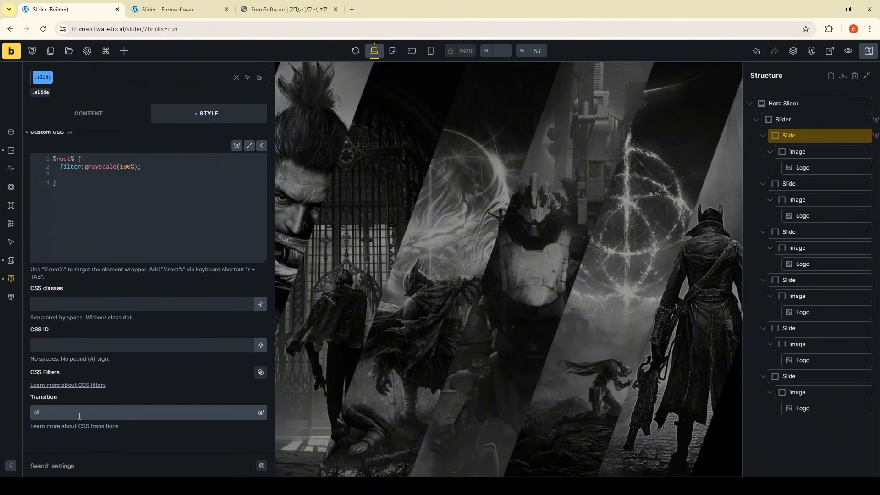
type("0.8s")
Step: Reload the slider preview to examine the slide transition, and return to the builder
left_click(183, 5)
key("F5")
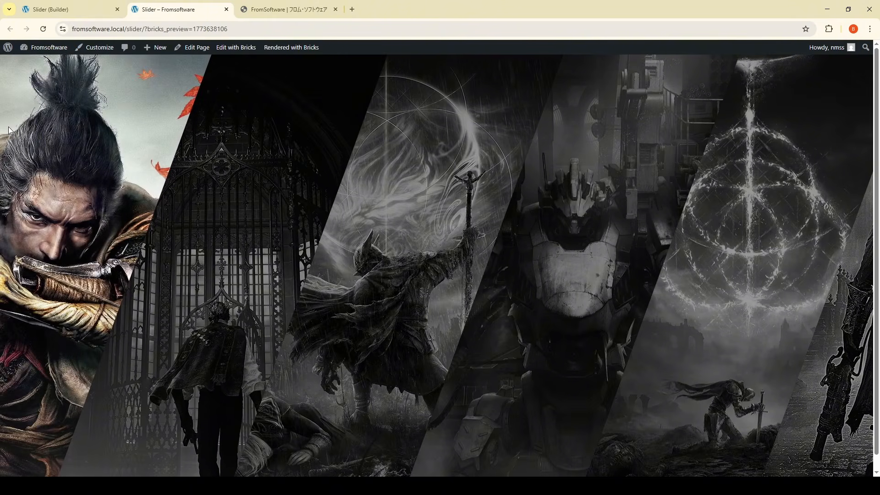
left_click(109, 6)
scroll(132, 201, "up", 2)
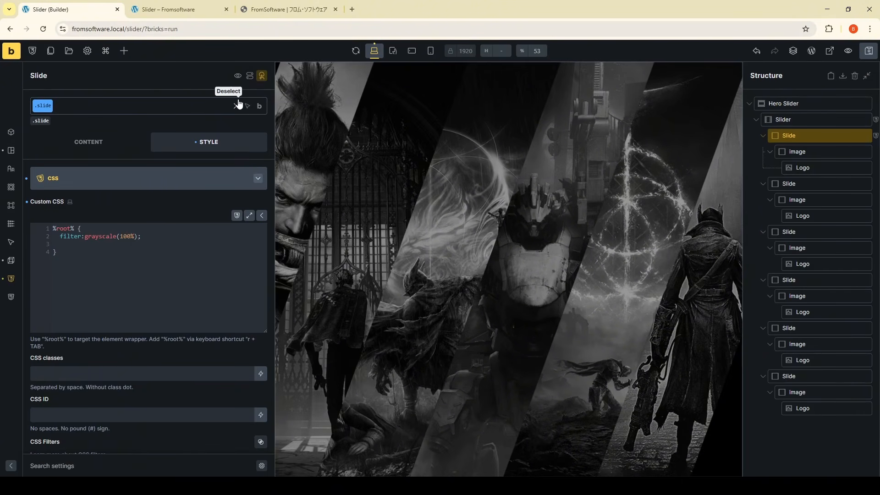
left_click(206, 7)
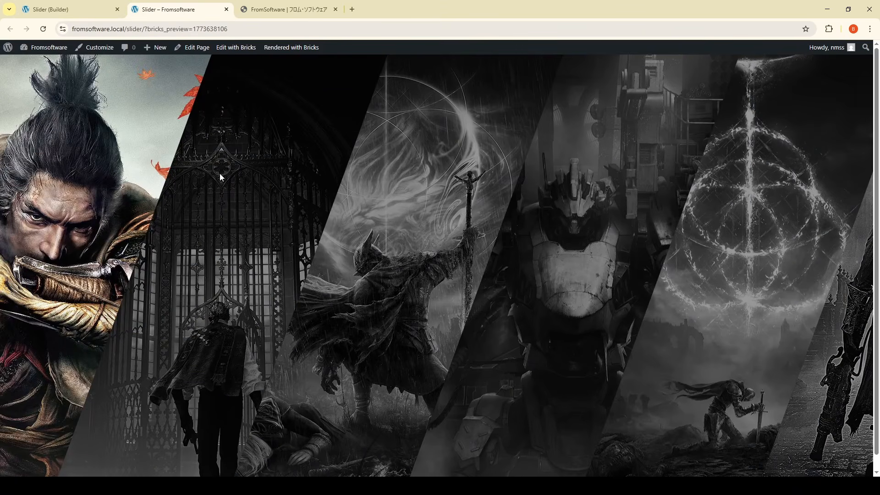
left_click(68, 9)
Step: Add an interaction to the second slide element with trigger Mouse enter and action Set attribute
left_click(809, 183)
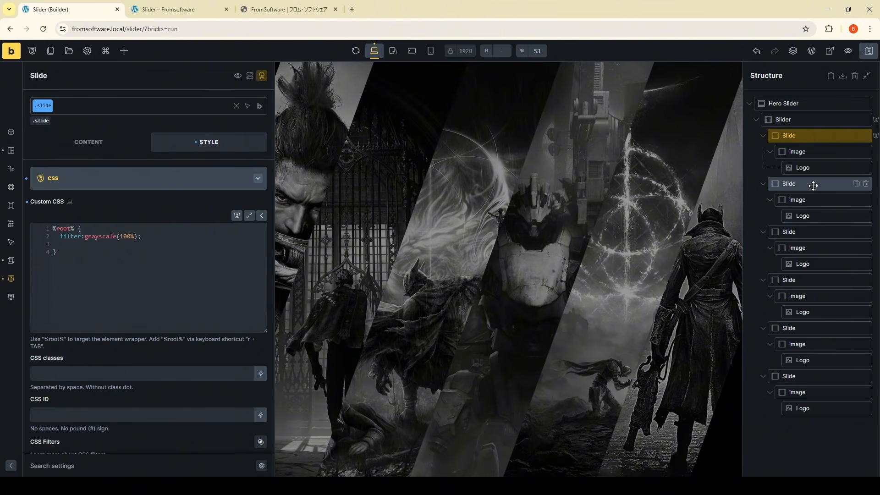
left_click(262, 76)
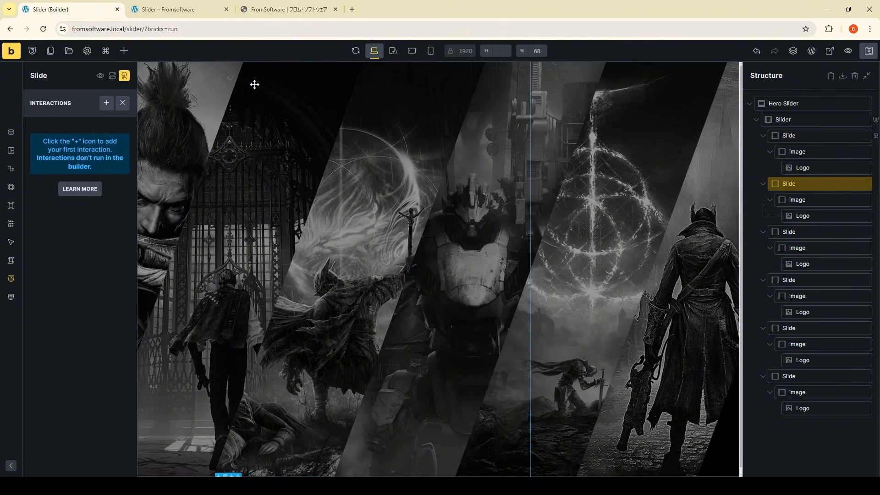
left_click(106, 102)
left_click(81, 203)
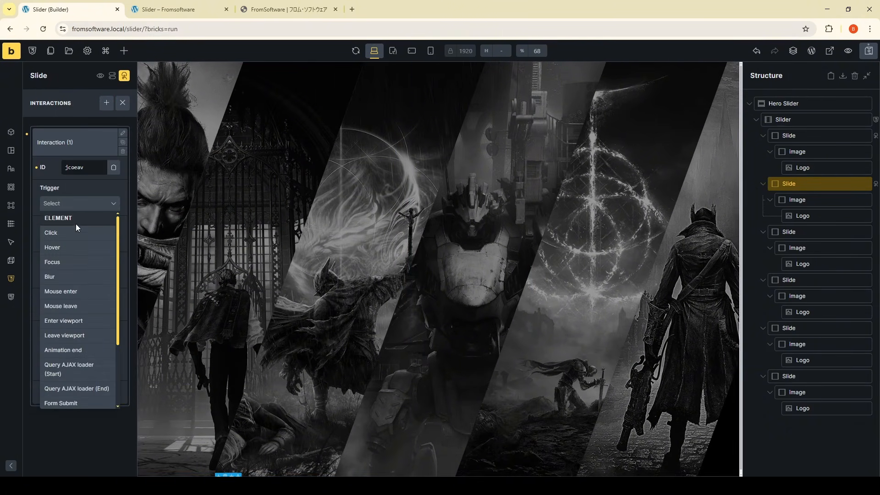
left_click(81, 294)
left_click(83, 240)
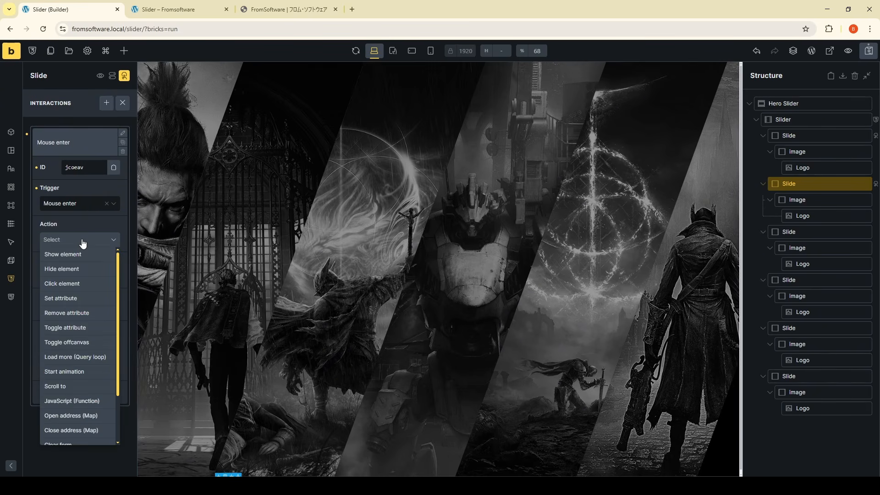
left_click(83, 299)
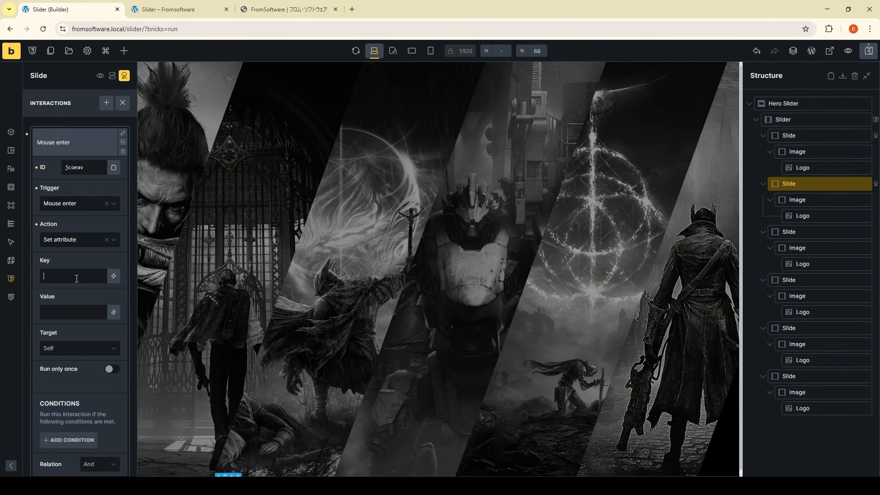
Step: Set the second slide interaction's attribute key to class and its value to active, and save the page
left_click(77, 278)
type("cla")
type("act")
type("ive")
key("ctrl+s")
Step: Reload the slider preview page to test the second slide's mouse-enter interaction
left_click(178, 5)
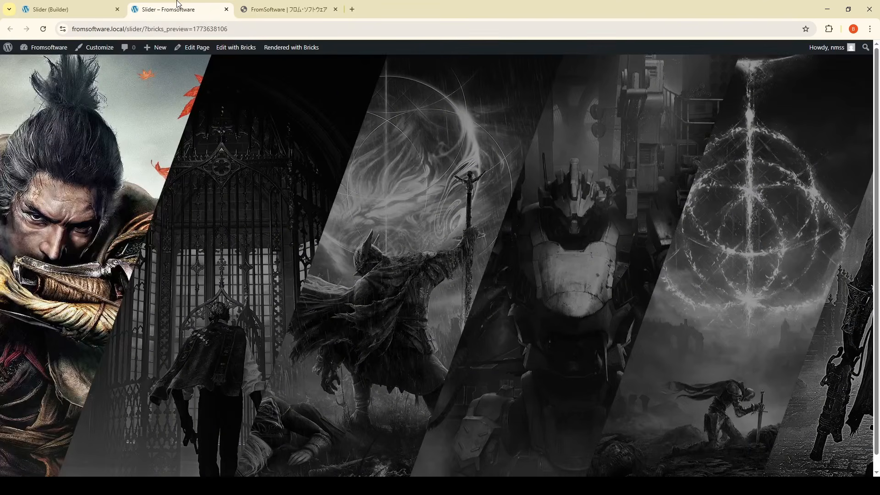
key("F5")
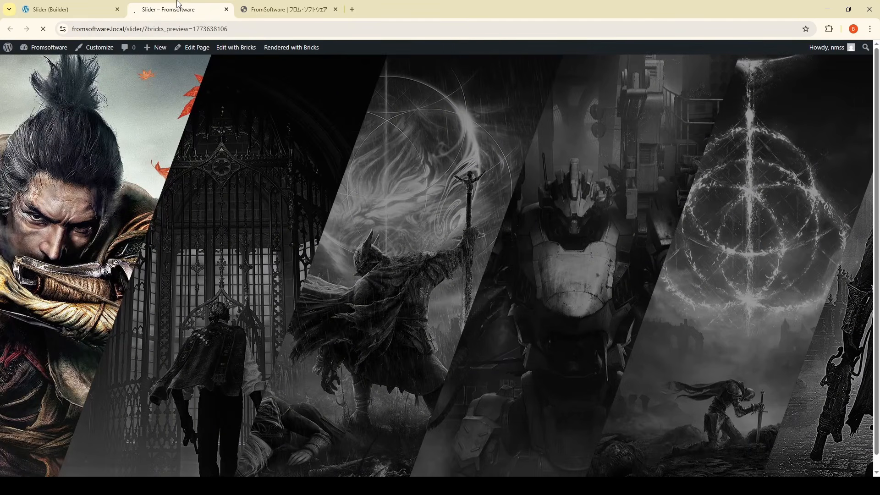
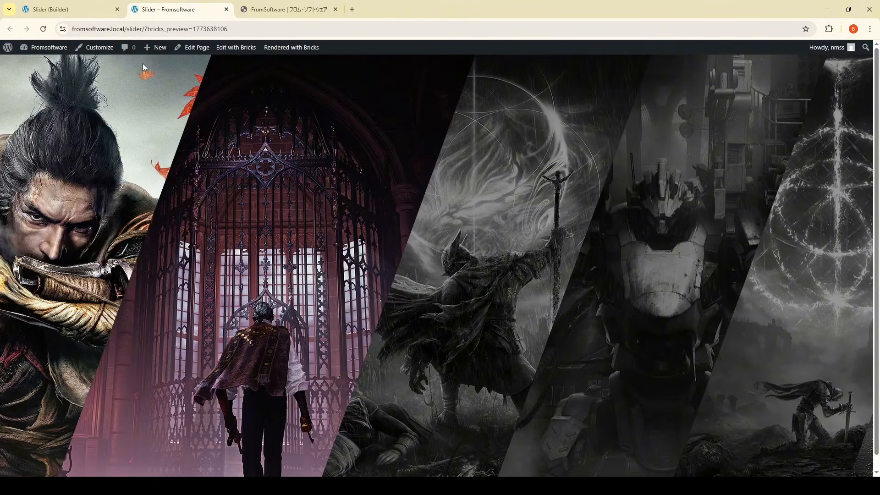
Step: Add an interaction to the first slide above its existing one, with trigger Mouse enter and action Remove attribute
left_click(50, 9)
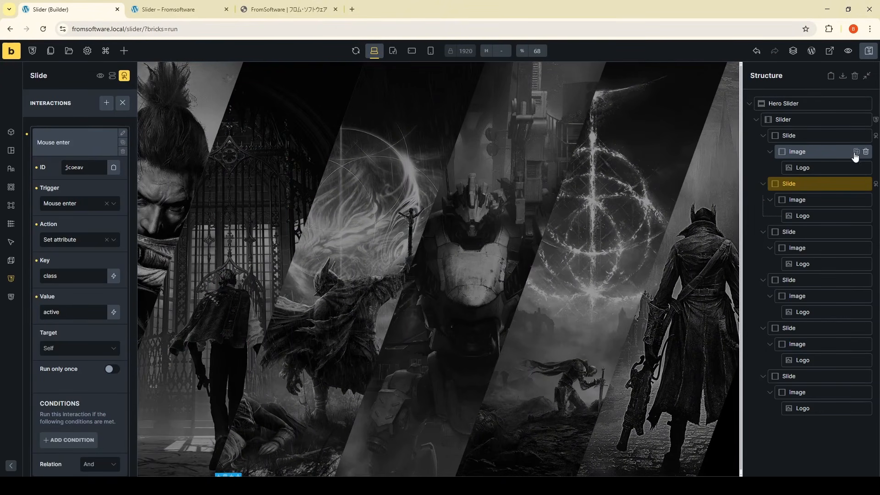
left_click(810, 136)
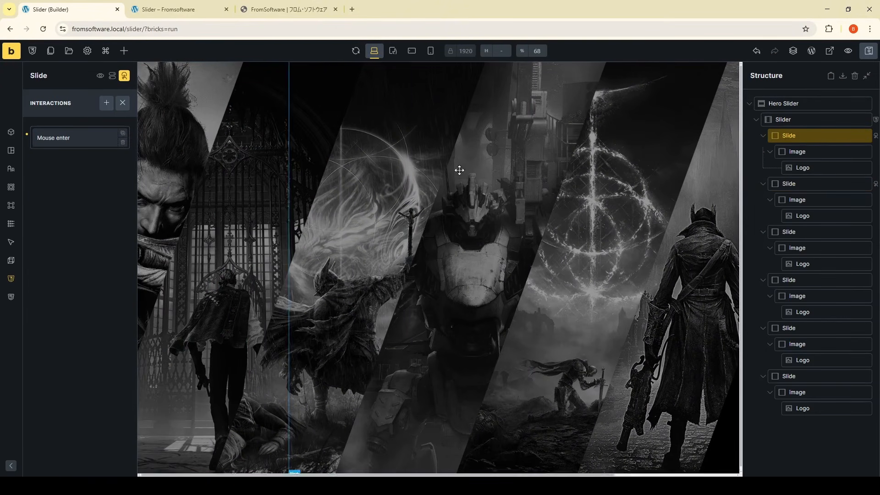
left_click(107, 105)
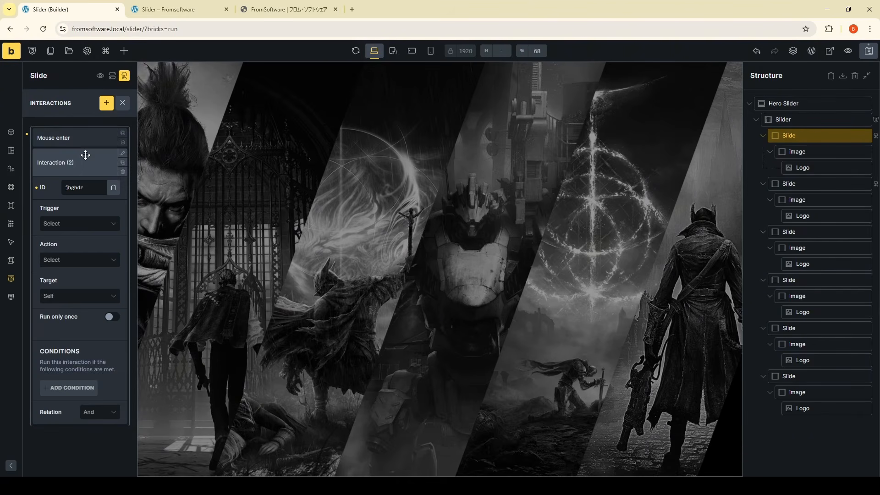
left_click_drag(78, 164, 78, 140)
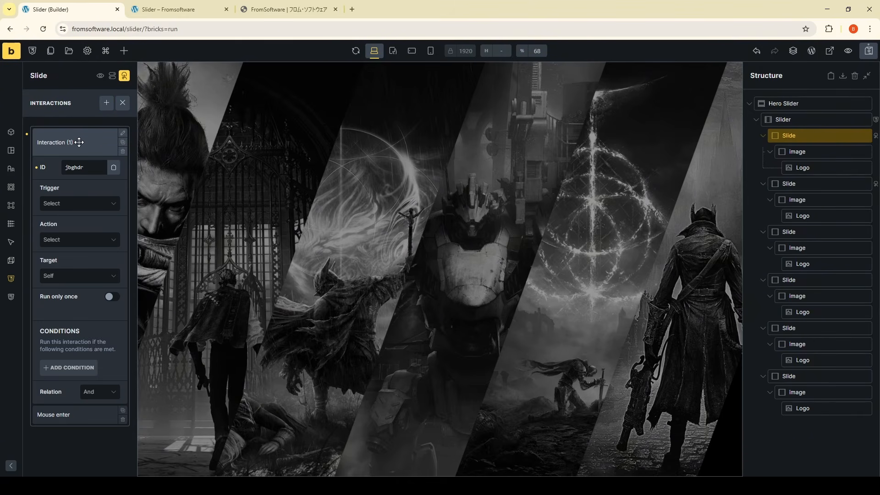
left_click(78, 203)
left_click(81, 289)
left_click(75, 240)
left_click(78, 313)
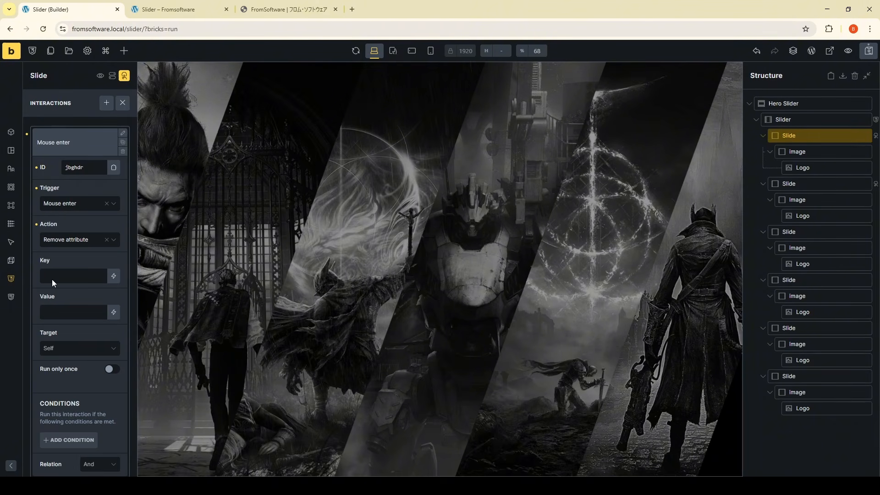
Step: Set the first slide's removal interaction to key class, value active, and target the CSS selector .slide
left_click(62, 278)
type("clas")
type("active")
left_click(73, 349)
left_click(72, 376)
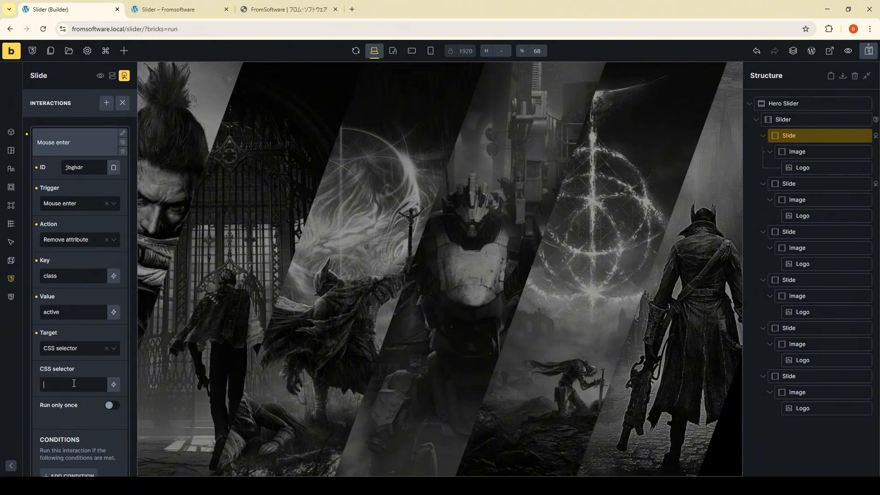
left_click(75, 383)
type(".slide")
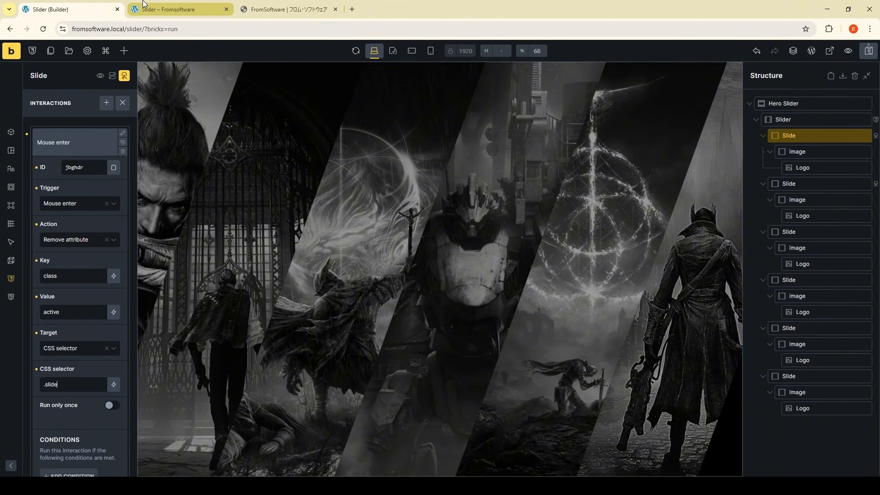
Step: Reload the slider preview to test the first slide's new interaction, and return to the builder
left_click(158, 5)
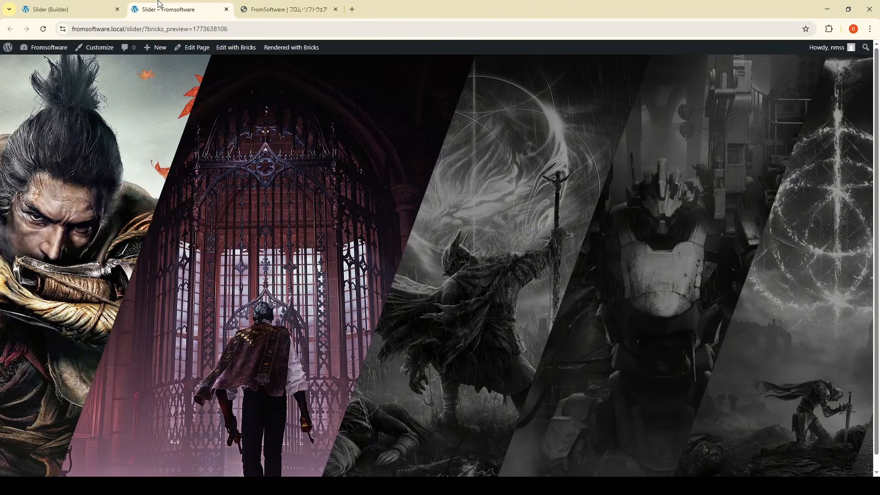
key("F5")
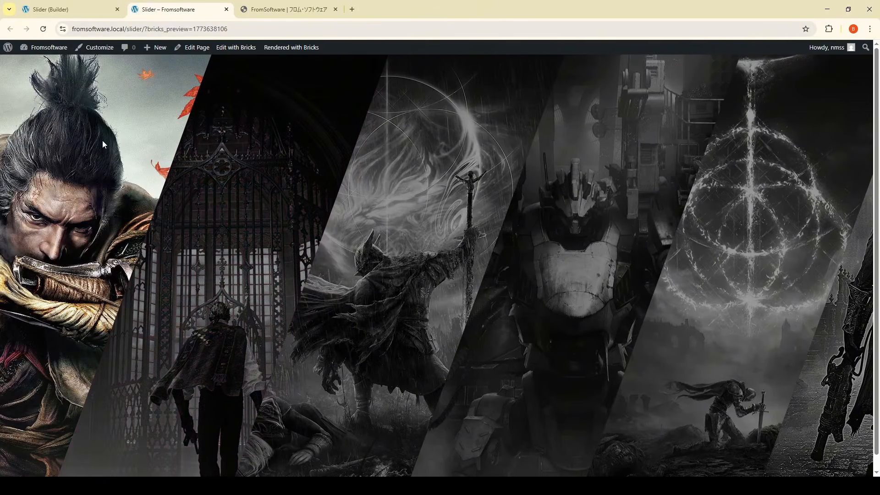
left_click(84, 6)
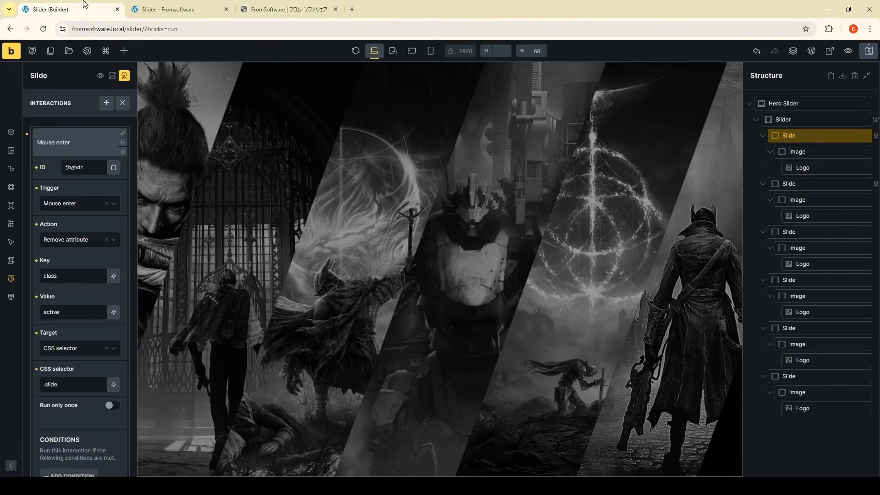
Step: Add an interaction to the second slide above its existing one, with trigger Mouse enter and action Remove attribute
left_click(798, 182)
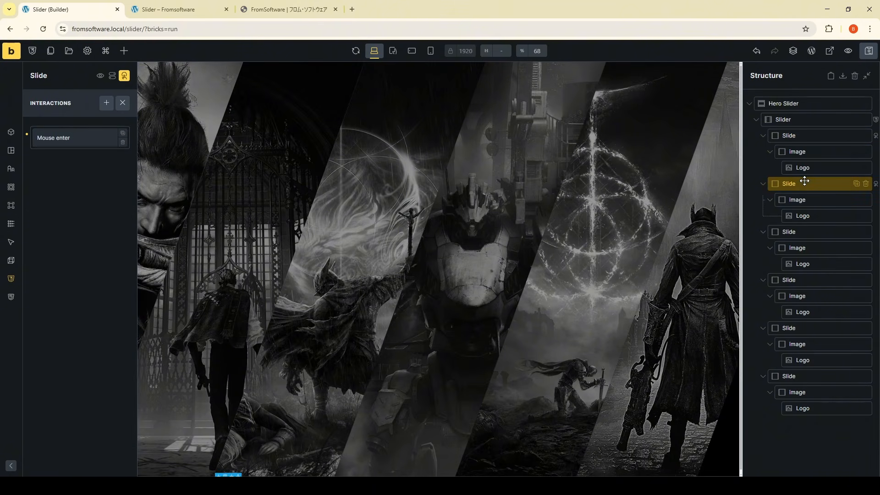
left_click(106, 102)
mouse_move(90, 163)
left_mouse_down()
mouse_move(95, 137)
mouse_move(90, 147)
left_mouse_up()
left_click(81, 206)
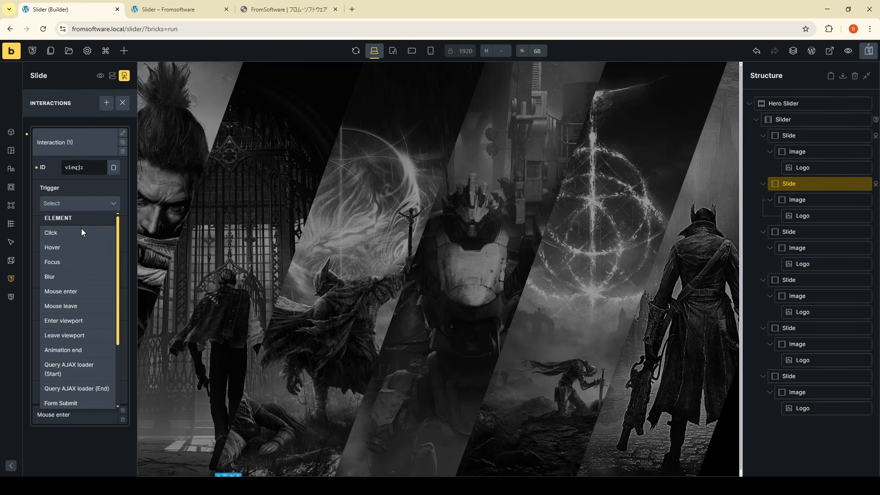
left_click(78, 291)
left_click(77, 246)
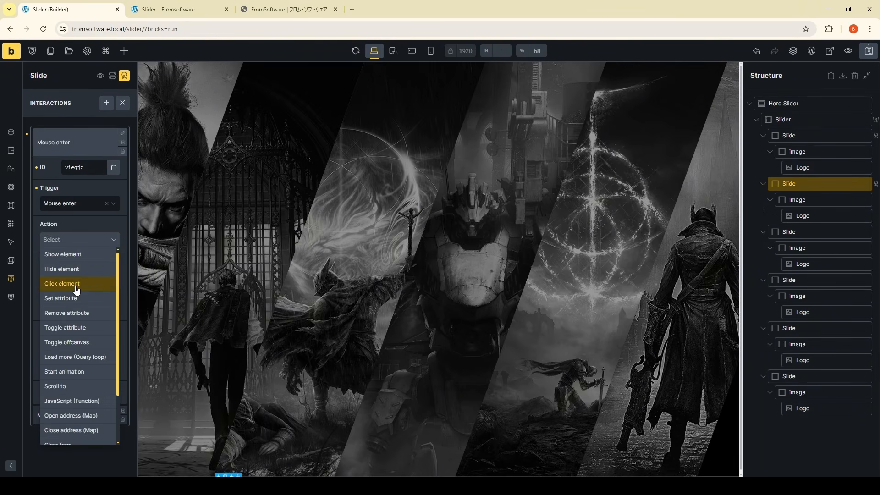
left_click(78, 312)
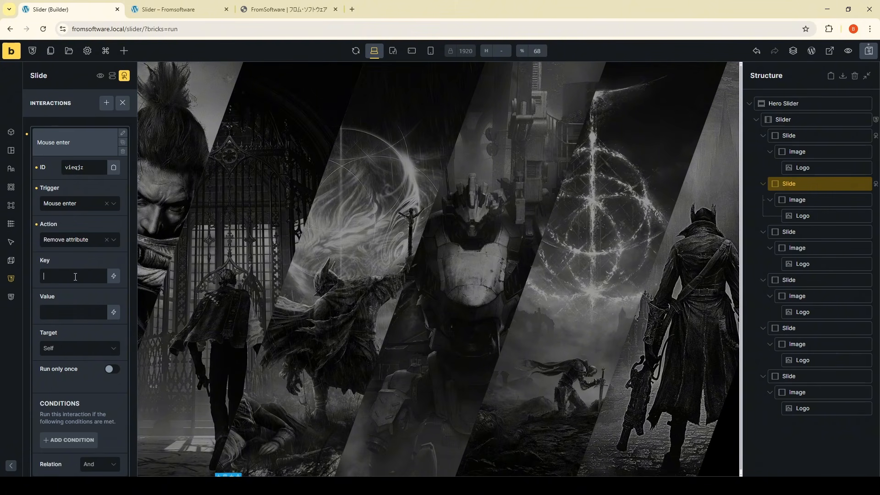
Step: Set the second slide's removal interaction to key class, value active, and target the CSS selector .slide
left_click(75, 276)
type("clas")
type("act")
type("ive")
left_click(80, 350)
left_click(76, 387)
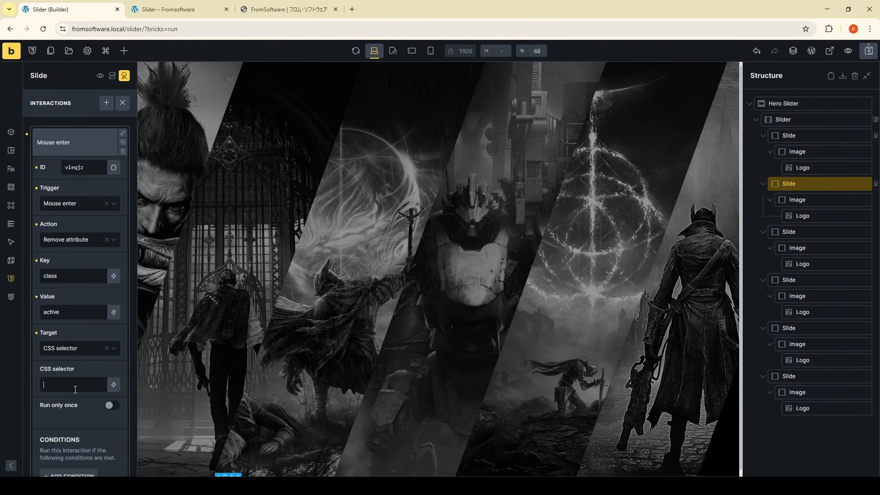
type(".slide")
Step: Add an interaction to the third slide with trigger Mouse enter and action Remove attribute
left_click(811, 234)
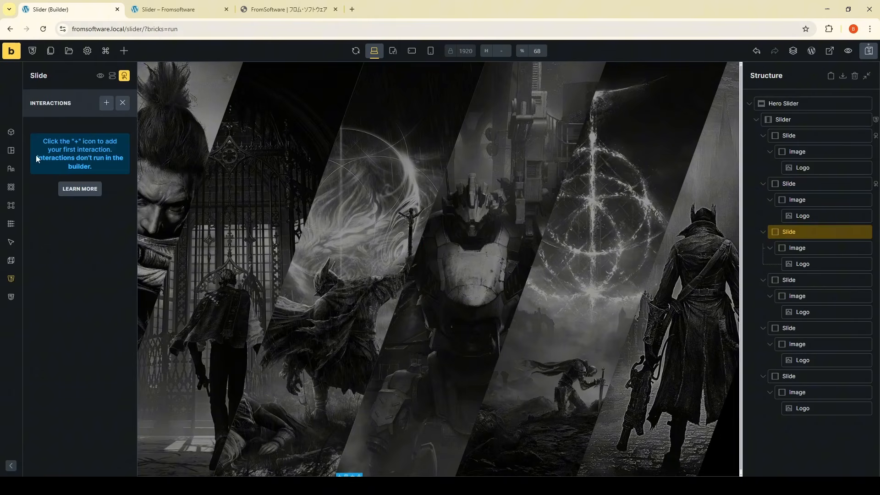
left_click(106, 103)
left_click(76, 204)
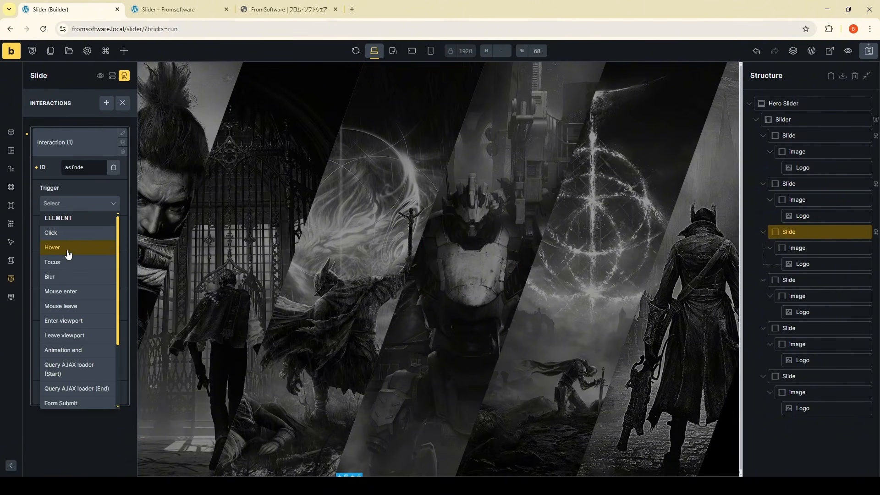
left_click(79, 306)
left_click(81, 246)
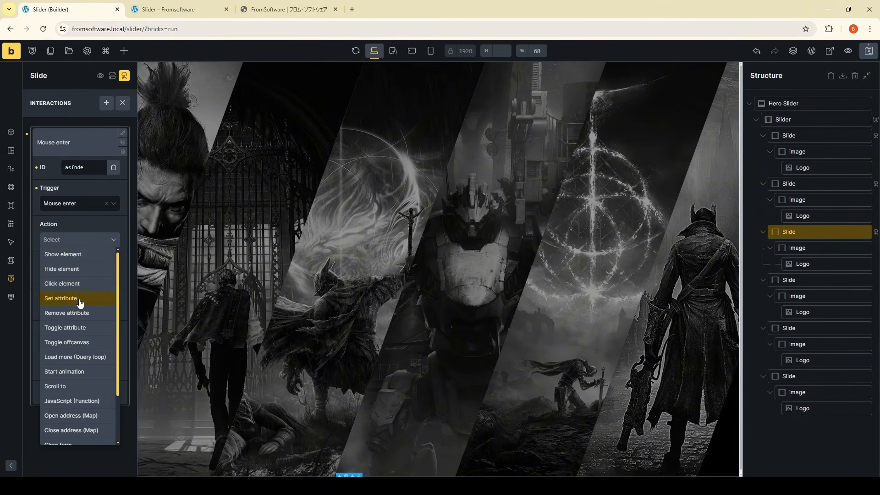
left_click(79, 311)
Step: Set the third slide's removal interaction to key class, value active, and target the CSS selector .slide
left_click(71, 277)
type("cla")
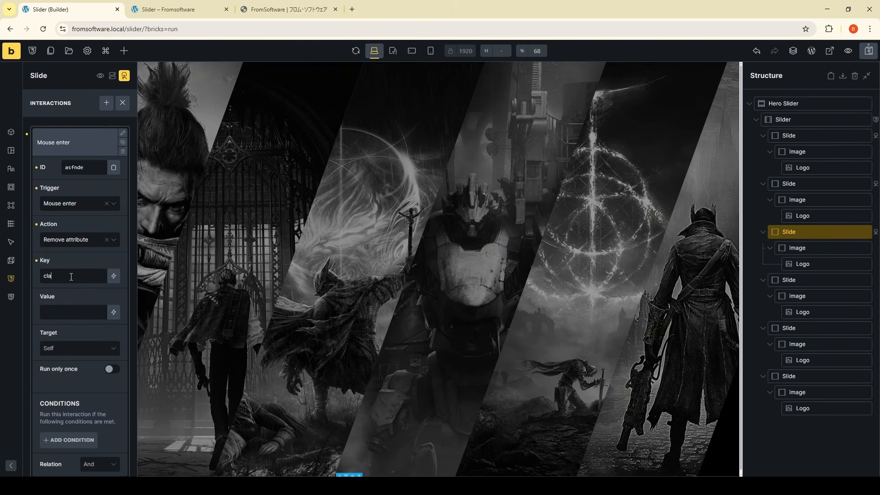
type("ssactive")
left_click(72, 349)
left_click(73, 383)
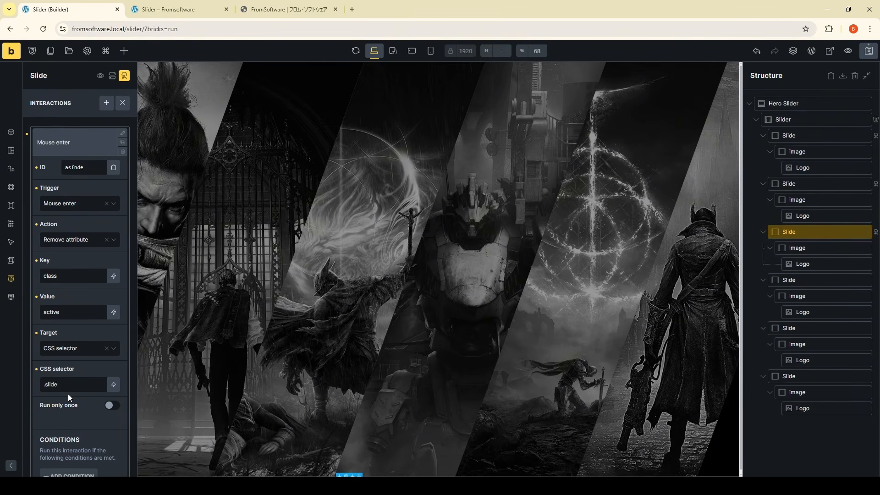
Step: Duplicate the third slide's interaction, change the copy's action to Set attribute and its target to Self, and save the page
left_click(122, 142)
left_click(90, 148)
left_click(88, 160)
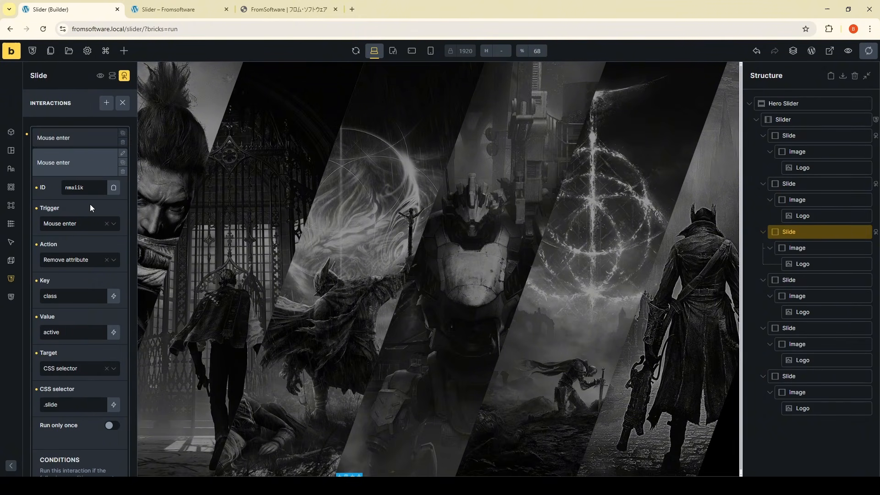
left_click(74, 257)
scroll(75, 334, "up", 2)
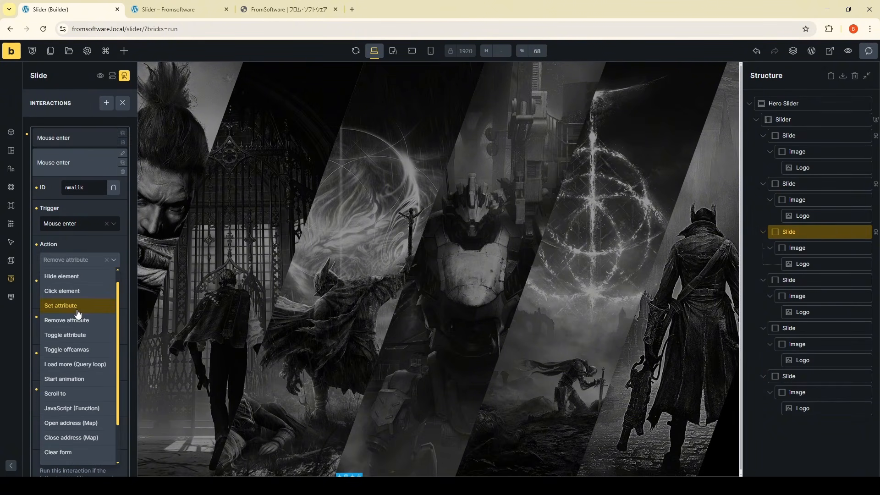
left_click(64, 304)
left_click(72, 368)
left_click(84, 385)
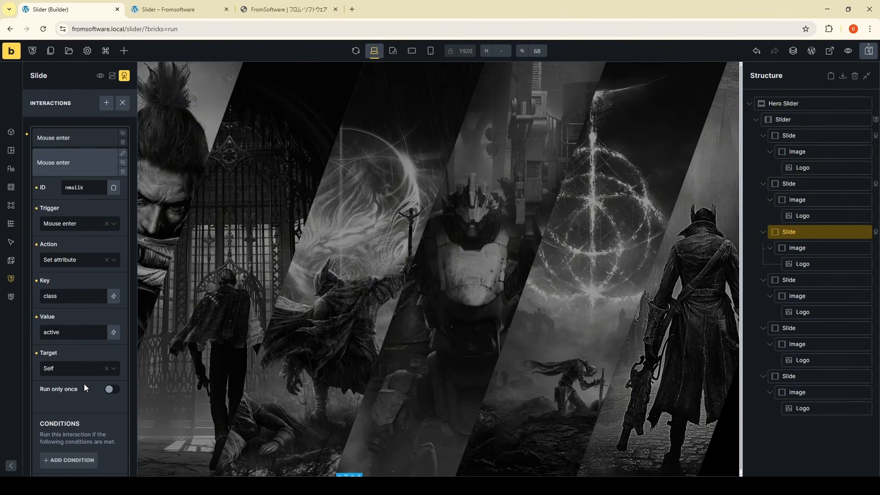
key("ctrl+s")
Step: Add an interaction to the fourth slide with trigger Mouse enter and action Remove attribute
left_click(806, 279)
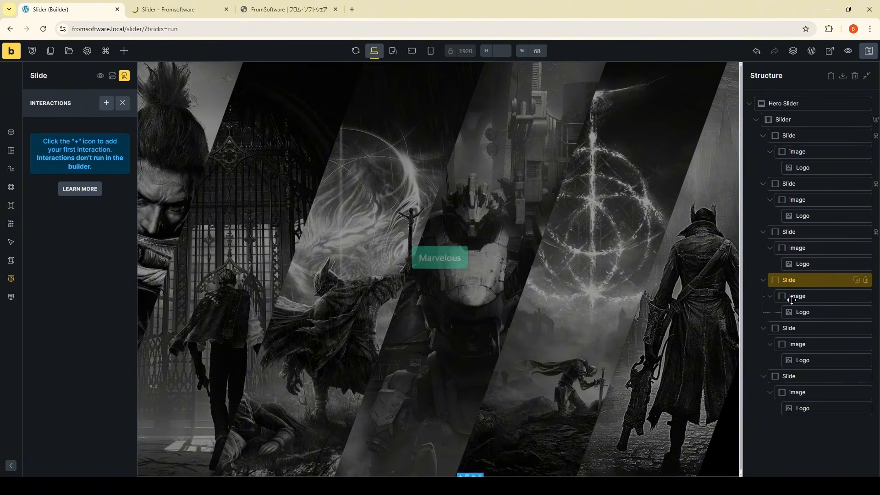
left_click(106, 103)
left_click(88, 204)
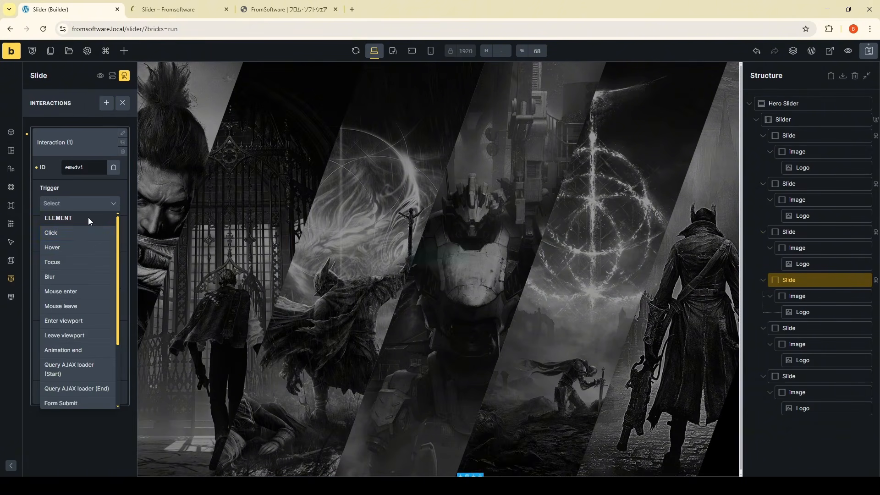
left_click(86, 291)
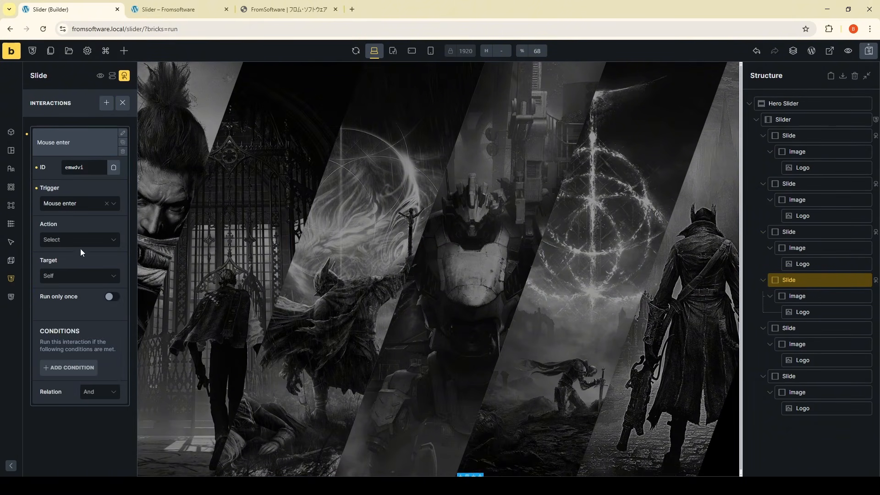
left_click(83, 241)
left_click(83, 312)
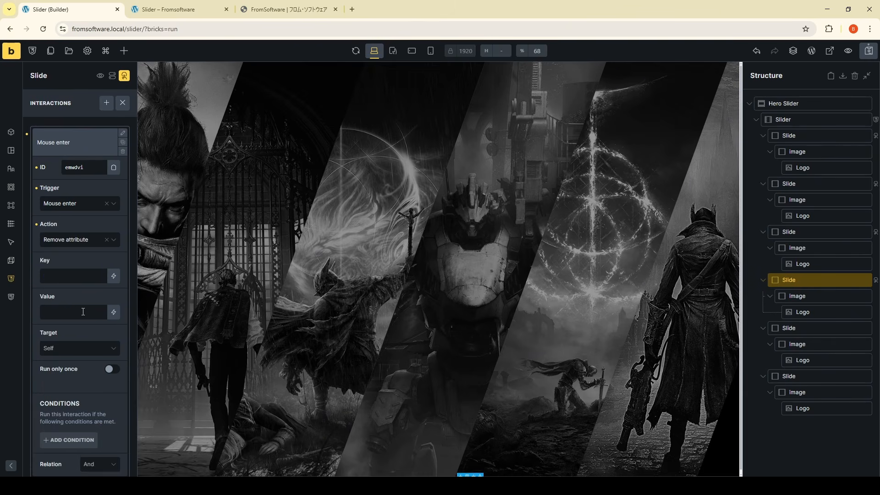
Step: Set the fourth slide's removal interaction to key class, value active, and target the CSS selector .slide
left_click(83, 277)
type("clas")
type("act")
type("ive")
left_click(79, 349)
left_click(72, 379)
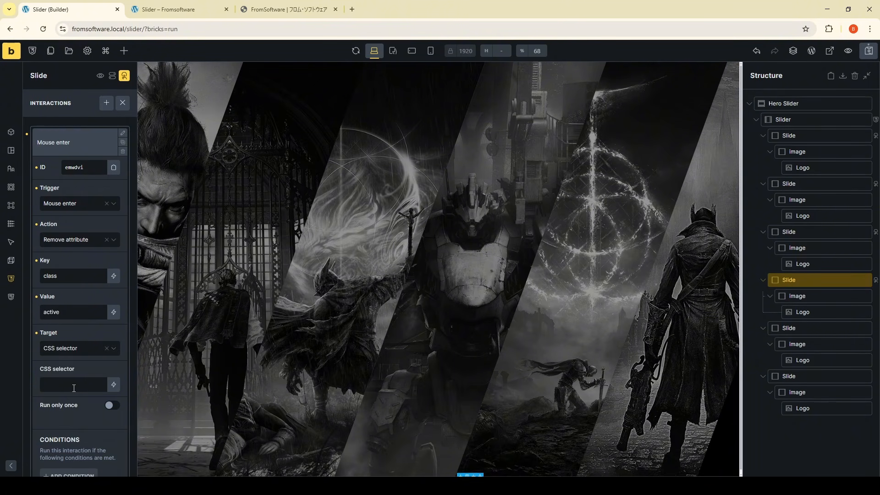
type(".slide")
Step: Duplicate the fourth slide's interaction and change the copy's action to Set attribute and its target to Self
left_click(123, 142)
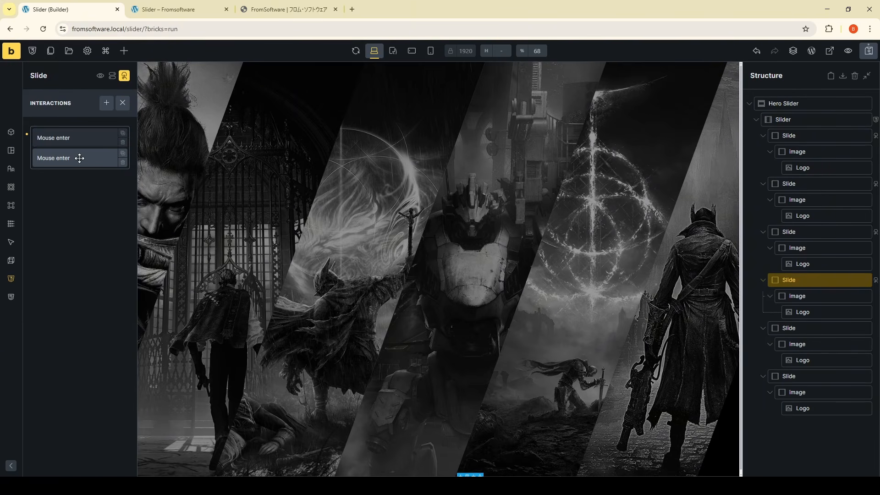
left_click(79, 158)
left_click(75, 259)
scroll(82, 320, "up", 2)
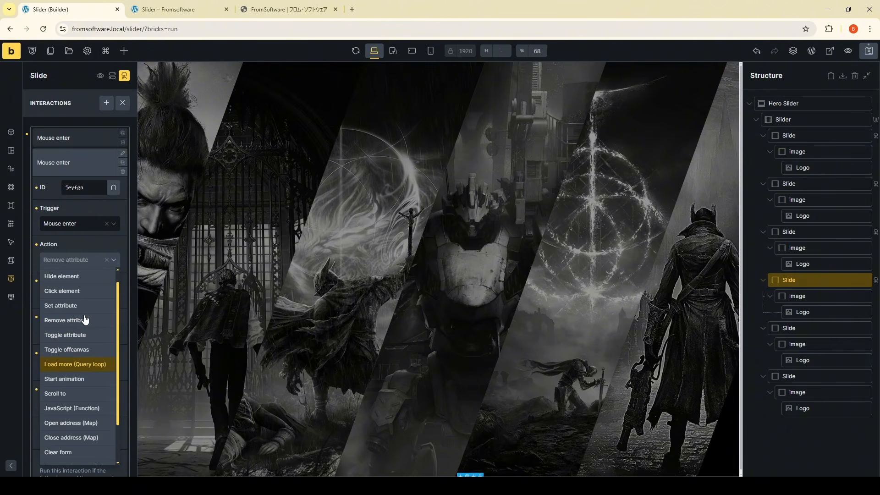
left_click(73, 306)
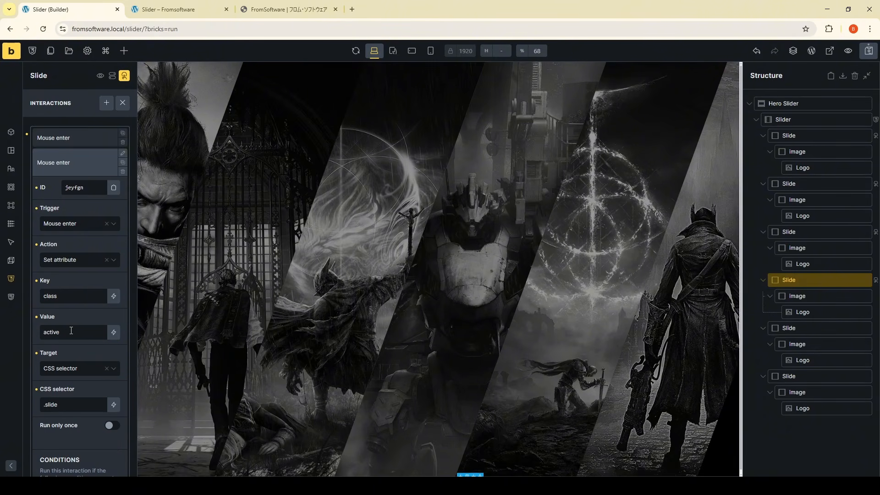
left_click(73, 368)
left_click(79, 385)
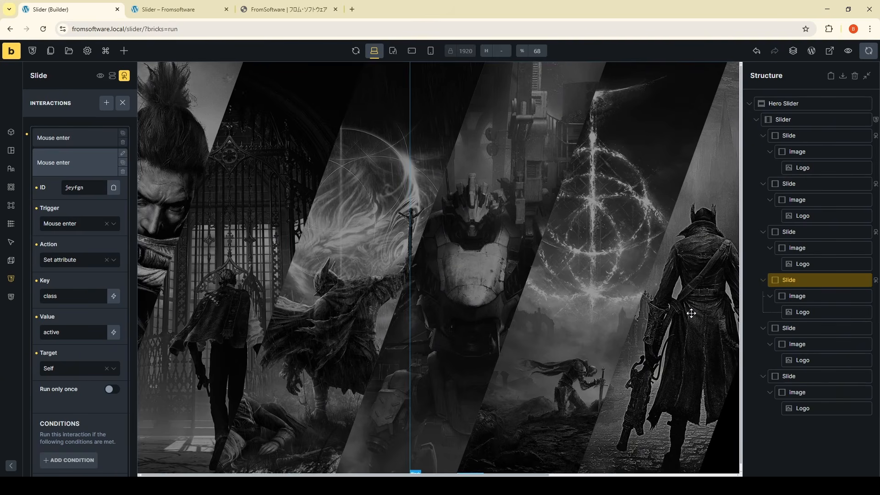
Step: Add an interaction to the fifth slide with trigger Mouse enter and action Remove attribute
left_click(794, 326)
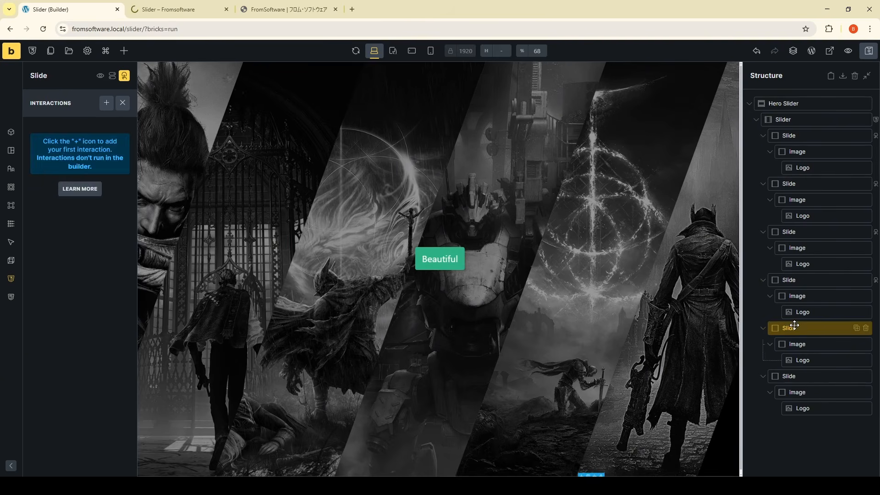
left_click(106, 103)
left_click(83, 205)
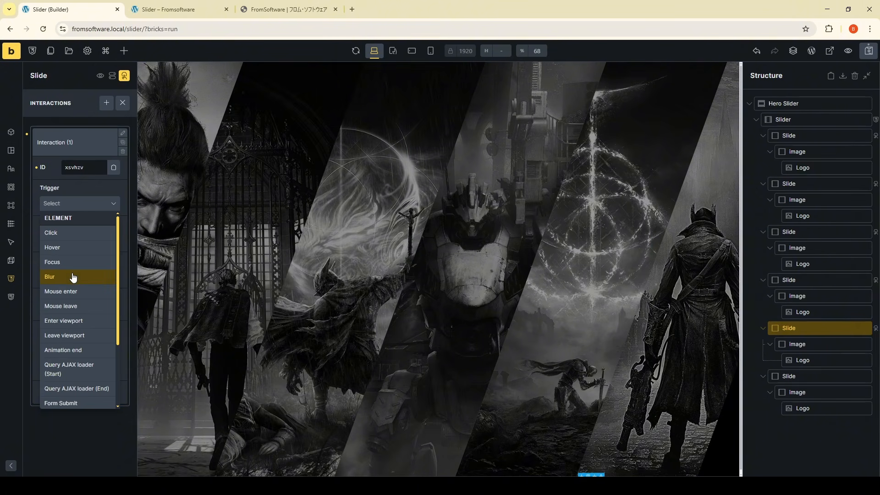
left_click(71, 291)
left_click(73, 246)
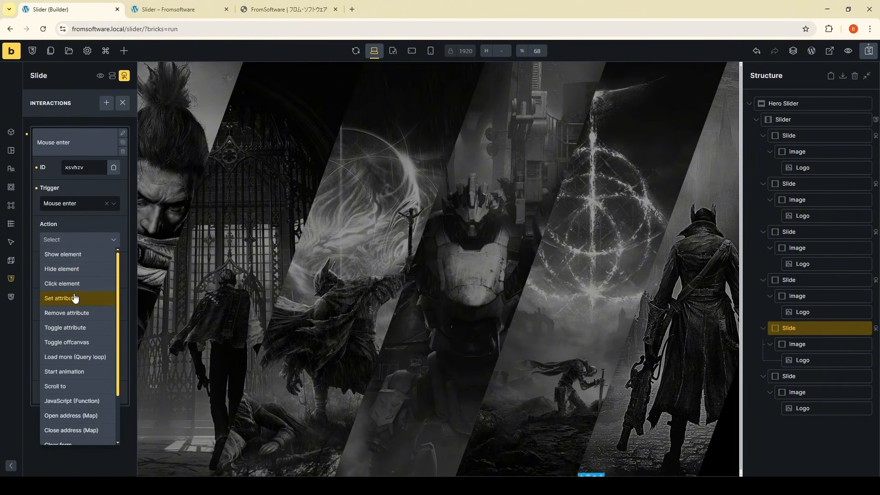
left_click(75, 310)
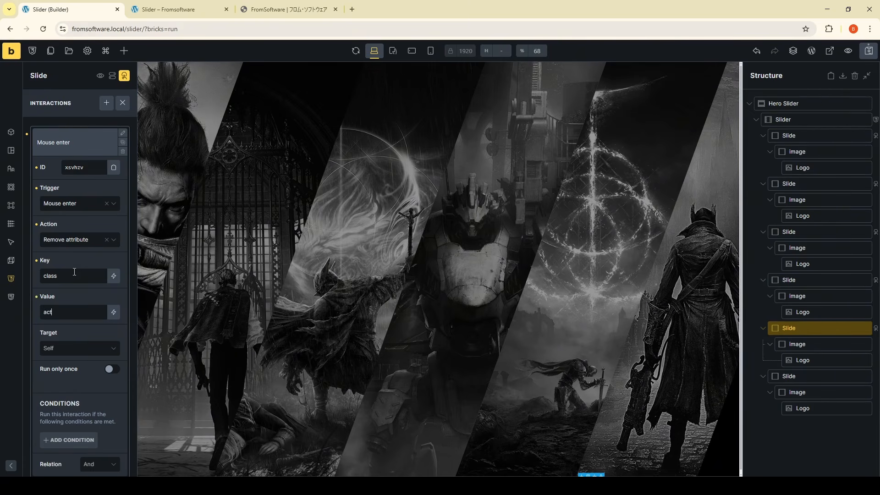
Step: Set the fifth slide's removal interaction to key class, value active, and target the CSS selector .slide
left_click(78, 345)
left_click(69, 375)
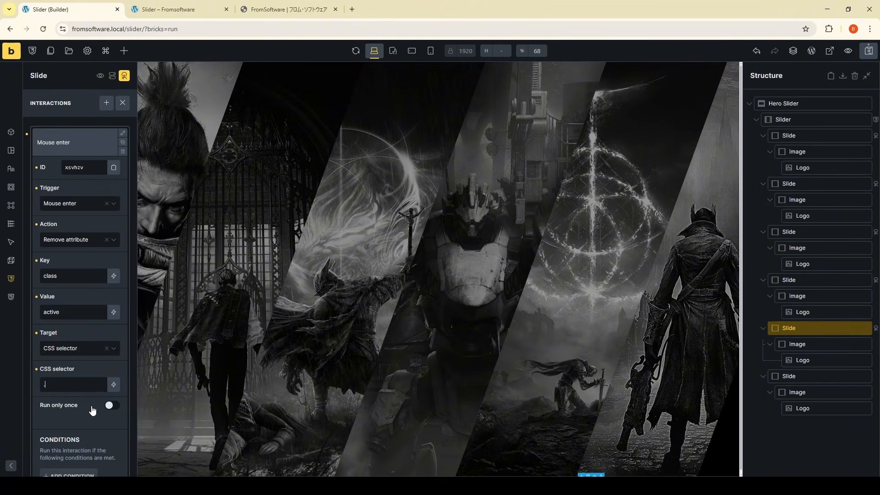
type(".slide")
Step: Duplicate the fifth slide's interaction and change the copy's action to Set attribute and its target to Self
left_click(90, 142)
left_click(123, 133)
left_click(78, 162)
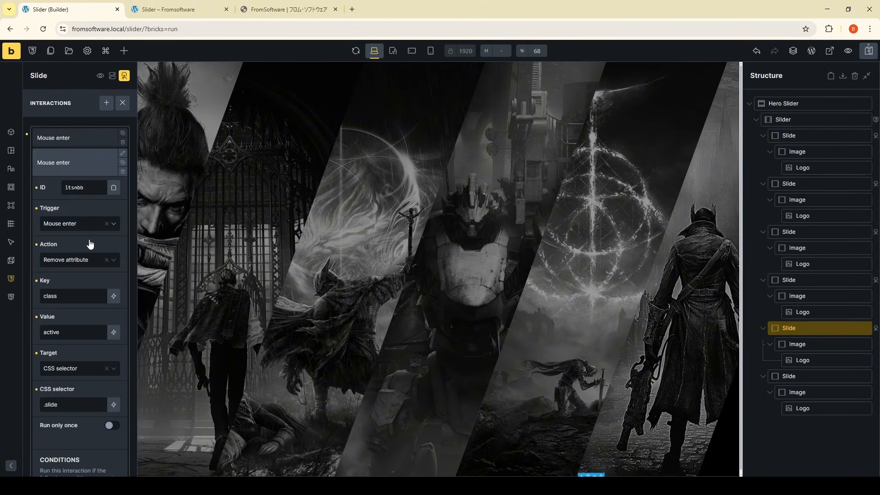
left_click(80, 260)
scroll(77, 316, "up", 1)
left_click(78, 302)
left_click(72, 368)
left_click(75, 378)
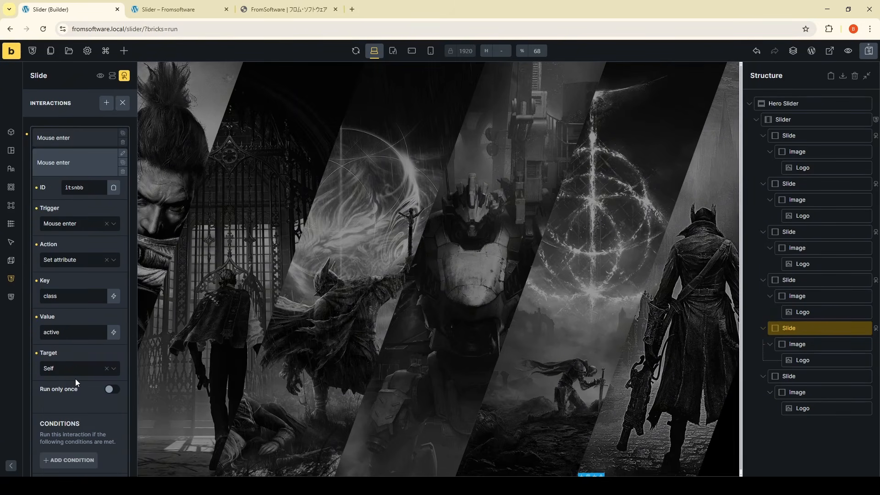
Step: Add an interaction to the sixth slide with trigger Mouse enter and action Remove attribute
left_click(810, 376)
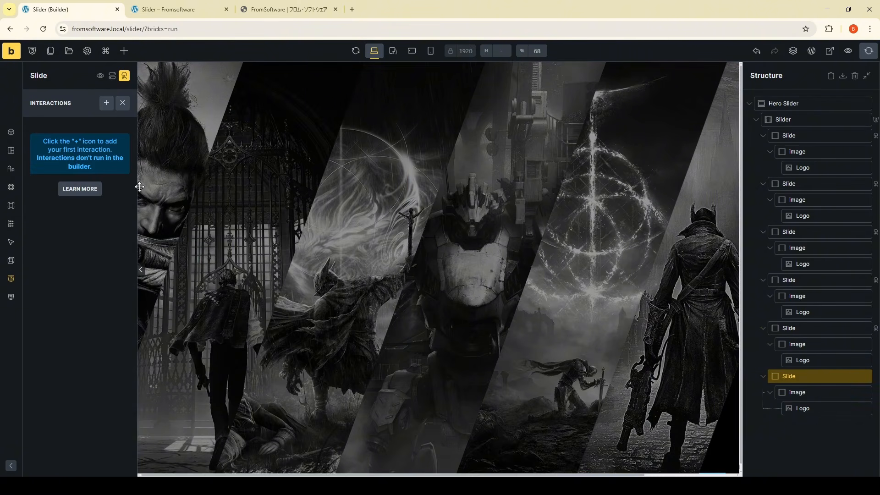
left_click(106, 103)
left_click(77, 203)
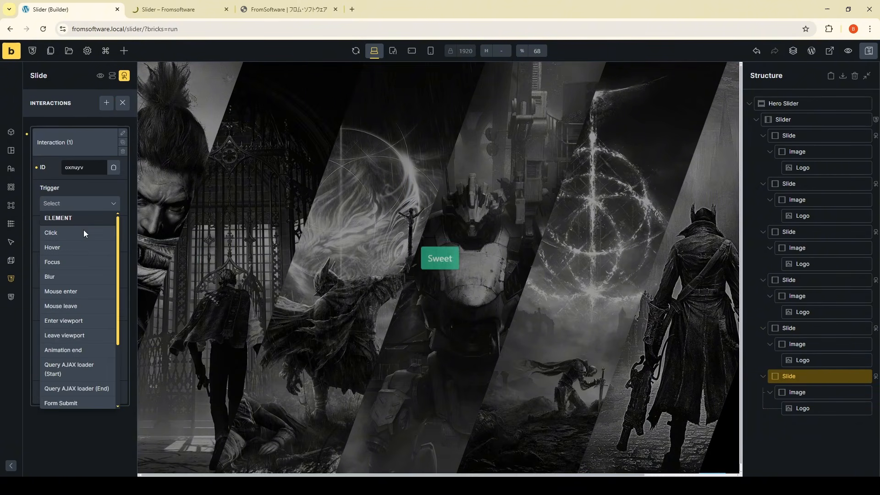
left_click(82, 292)
left_click(74, 243)
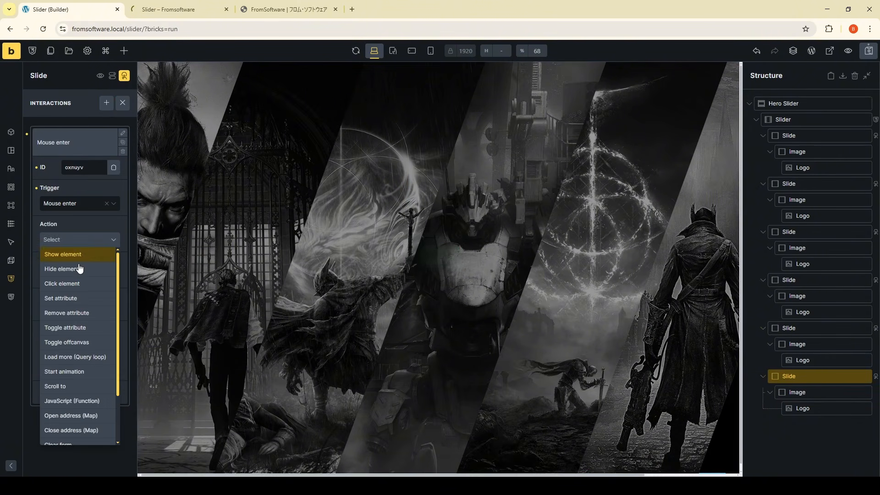
left_click(85, 310)
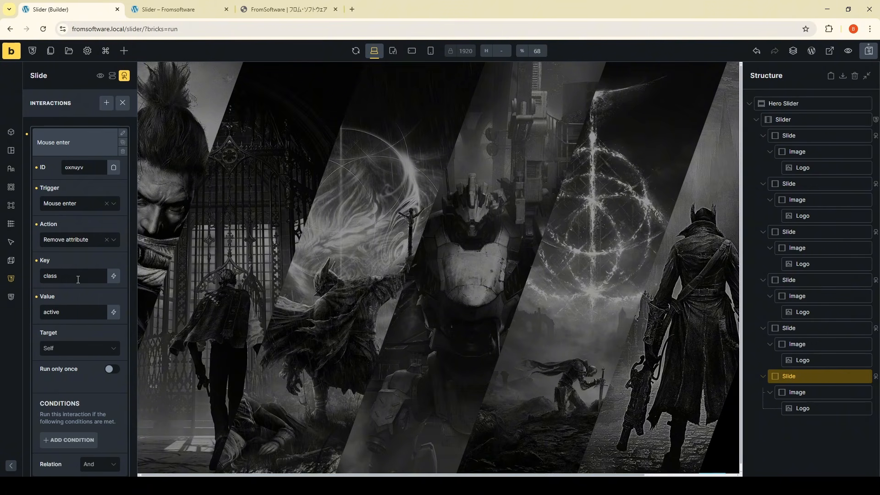
Step: Set the sixth slide's removal interaction to key class, value active, and target the CSS selector .slide
left_click(83, 356)
left_click(68, 376)
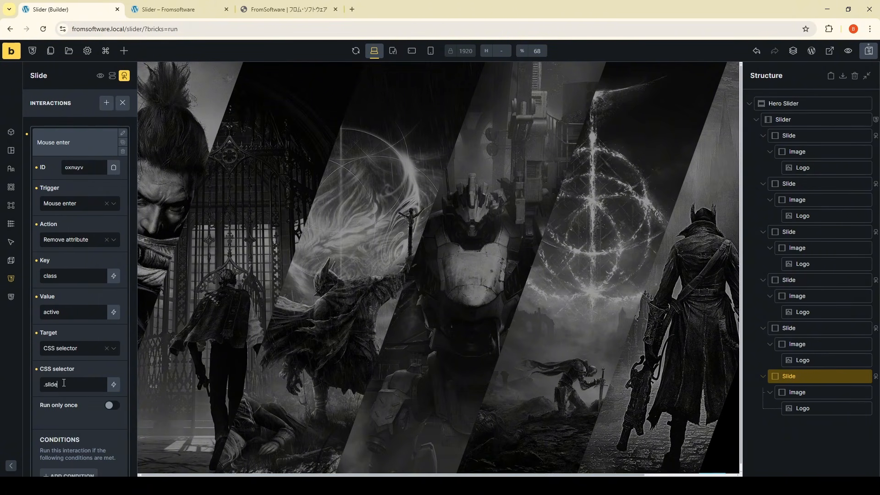
left_click(82, 143)
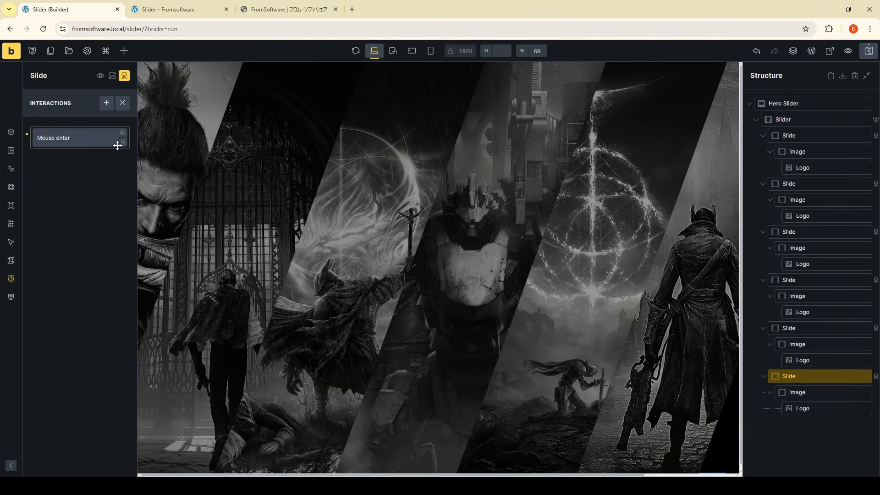
Step: Duplicate the sixth slide's interaction, change the copy's action to Set attribute and its target to Self, and save the page
left_click(122, 133)
left_click(83, 164)
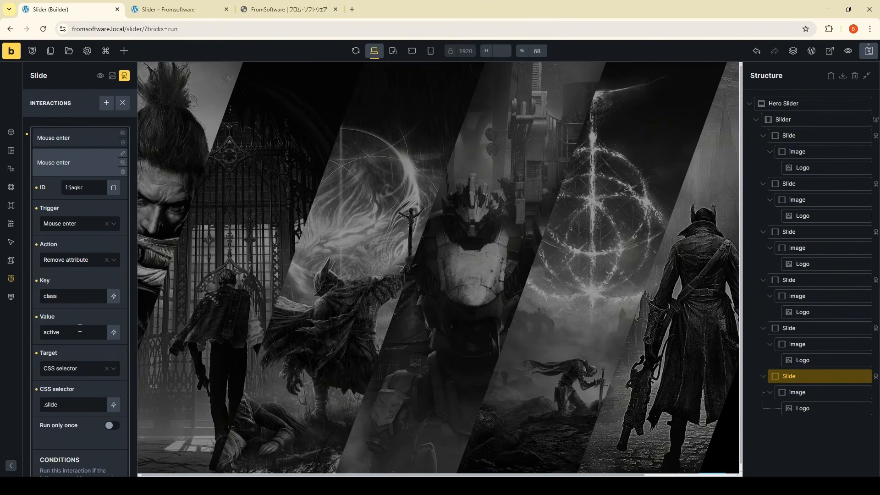
left_click(84, 260)
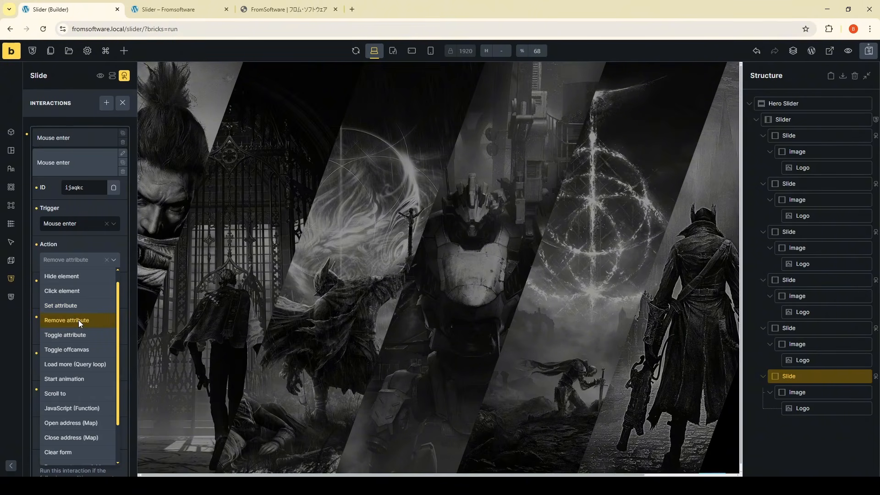
left_click(84, 305)
left_click(62, 368)
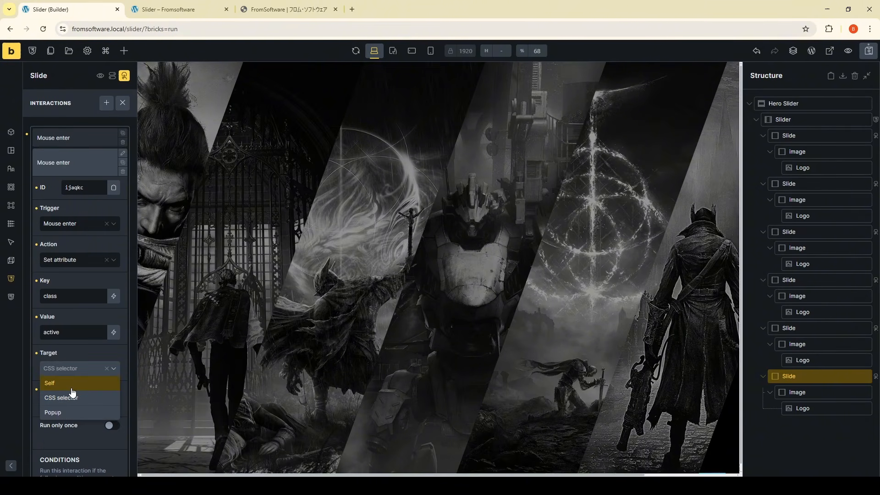
left_click(72, 389)
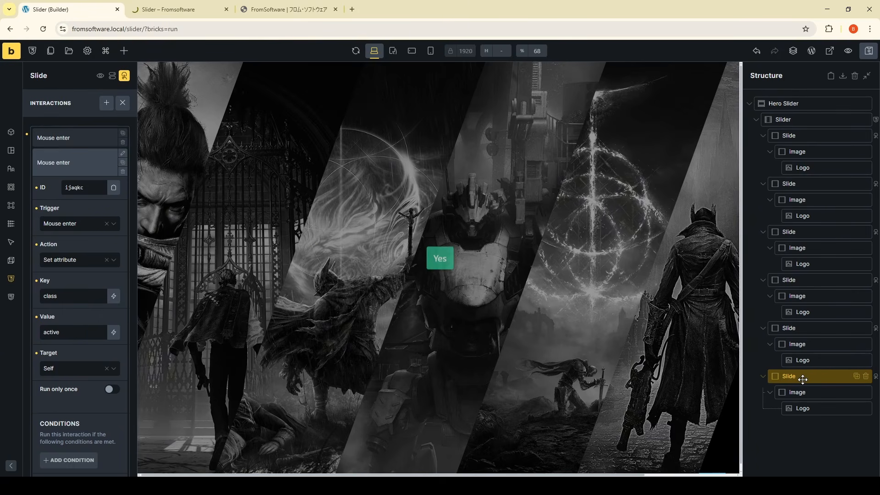
left_click(90, 171)
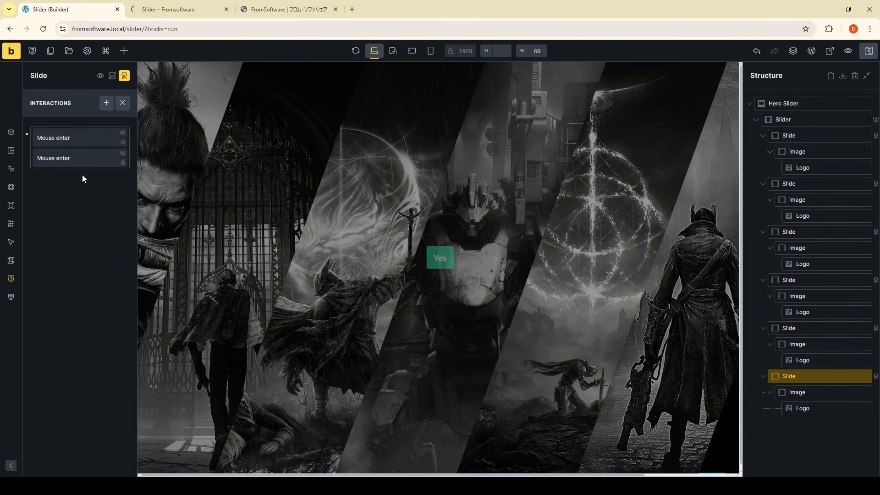
Step: Check on the front-end preview page how the slides respond to mouse entry
left_click(166, 6)
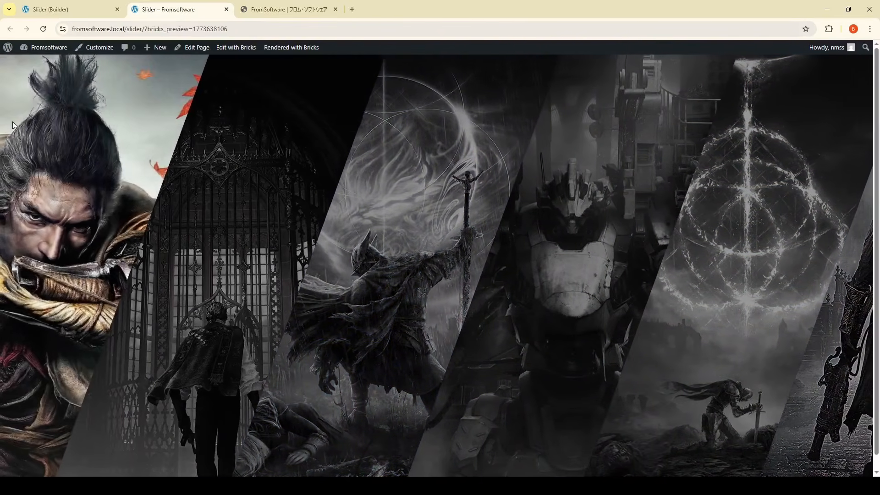
left_click(50, 10)
Step: Add a %root% .slide-space rule with width 15vw to the Slider element's custom CSS
left_click(821, 120)
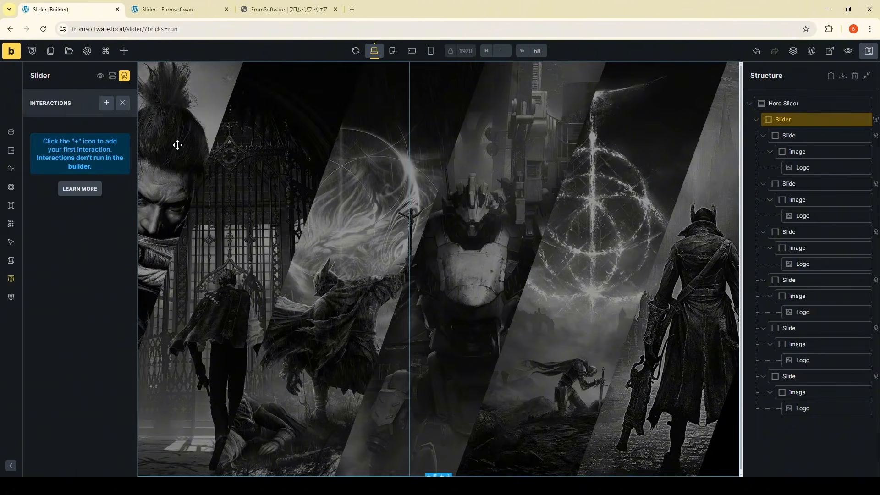
left_click(13, 278)
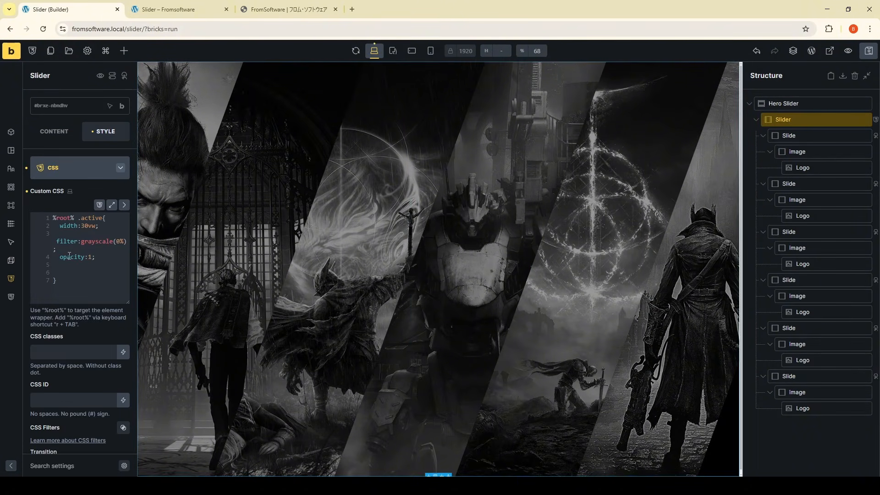
left_click(123, 205)
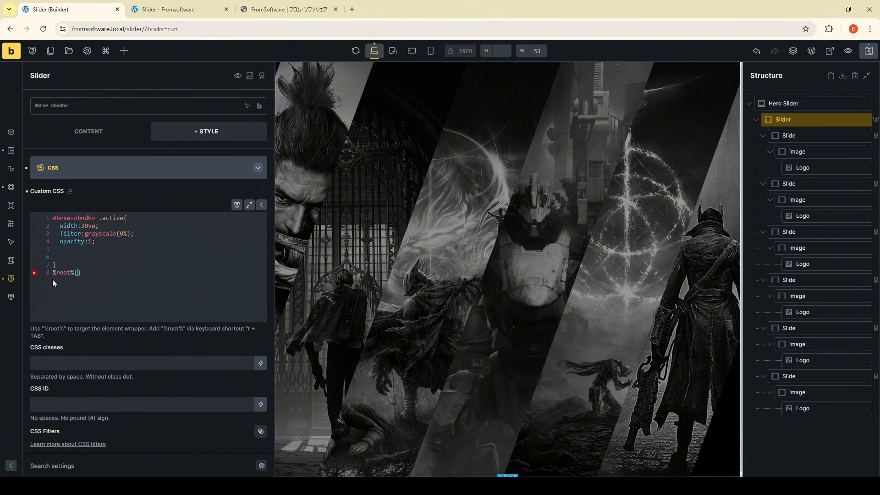
key("Left")
key("Right")
key("Return")
key("Return")
key("Return")
key("Up")
type(".slide-space {    ")
type("width")
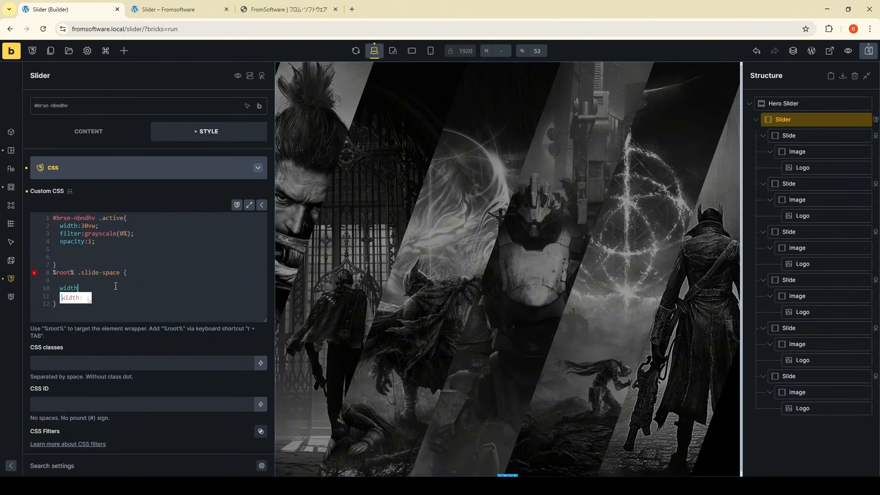
type(":15vw")
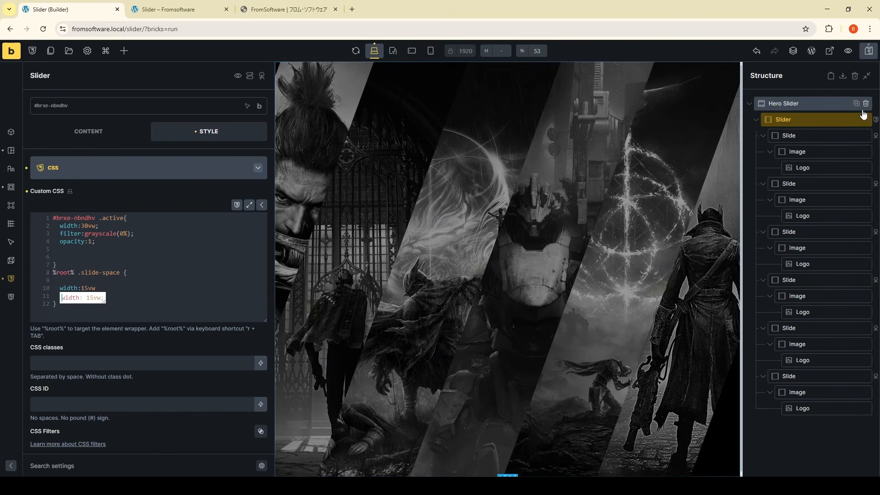
Step: Switch the first slide's styling from the .slide class to its own ID and collapse all six slides in the structure
left_click(820, 136)
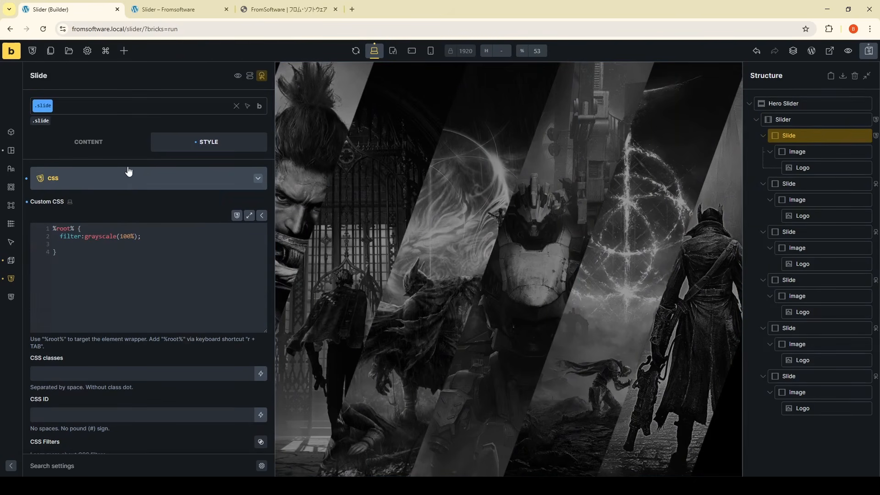
left_click(235, 106)
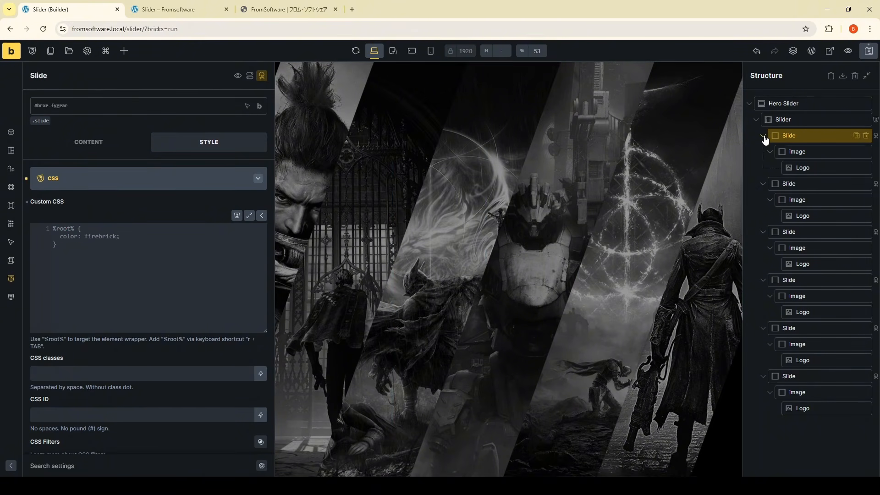
left_click(763, 137)
left_click(763, 152)
left_click(764, 168)
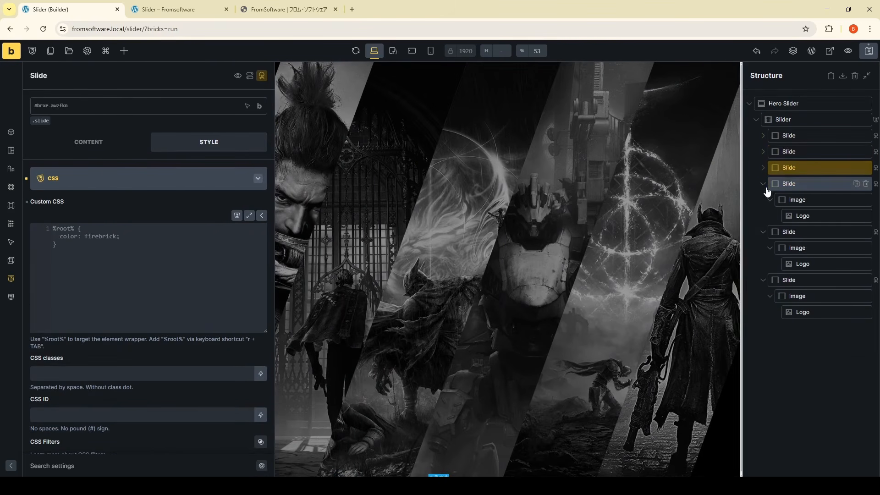
left_click(764, 184)
left_click(763, 200)
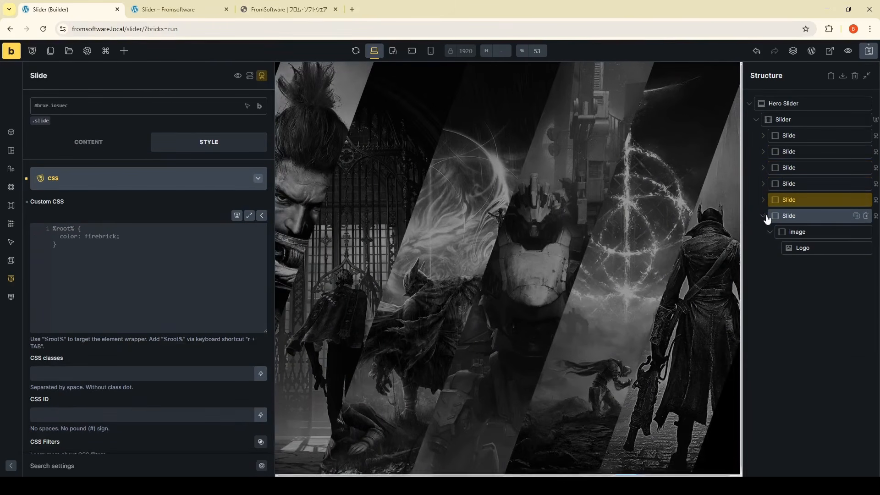
left_click(764, 215)
Step: Rename the first slide's CSS ID to sekiro
left_click(801, 136)
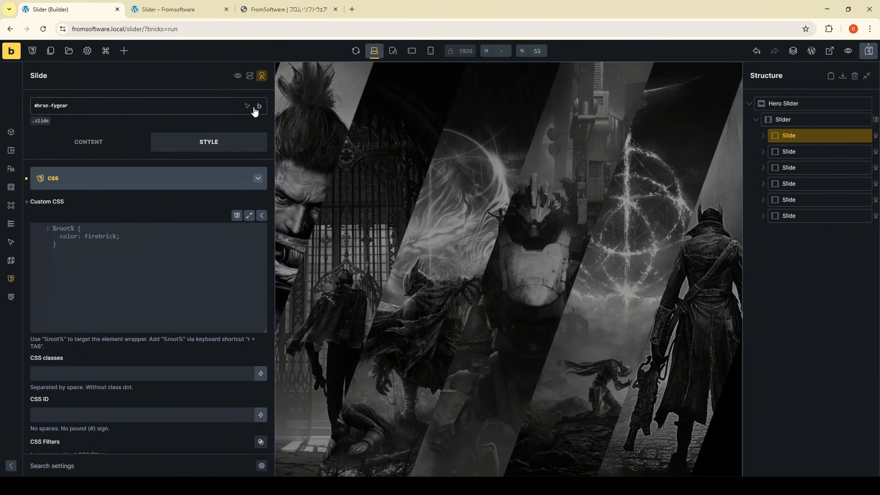
mouse_move(259, 106)
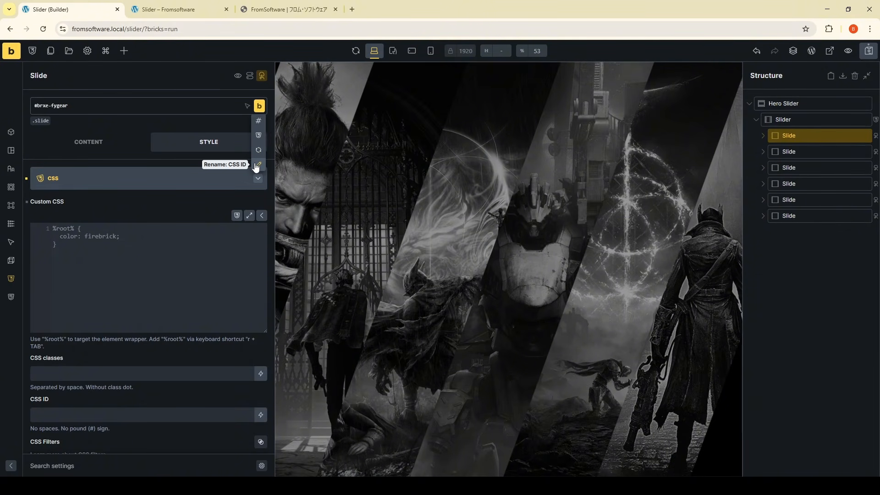
left_click(257, 165)
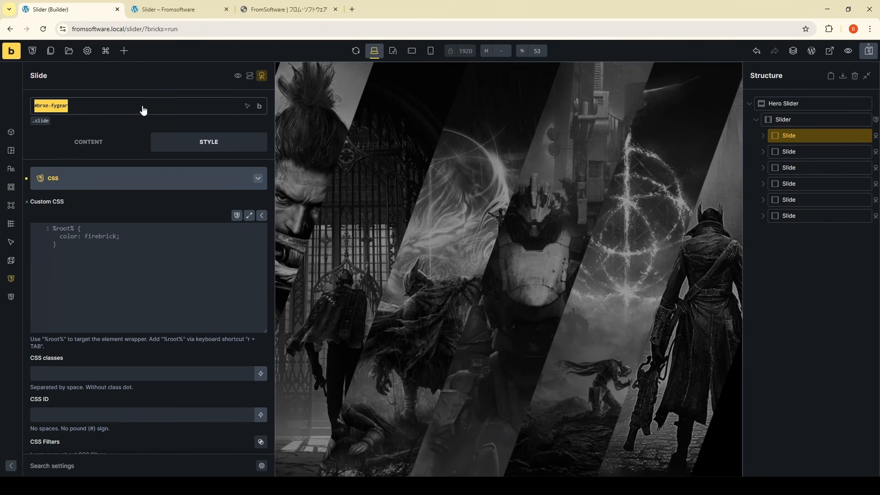
type("sekiro")
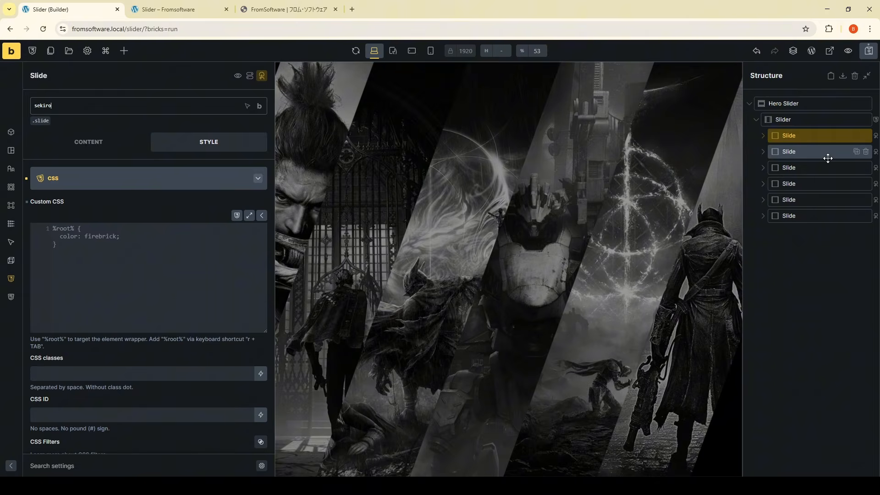
Step: Rename the second slide's CSS ID to dusk
left_click(788, 151)
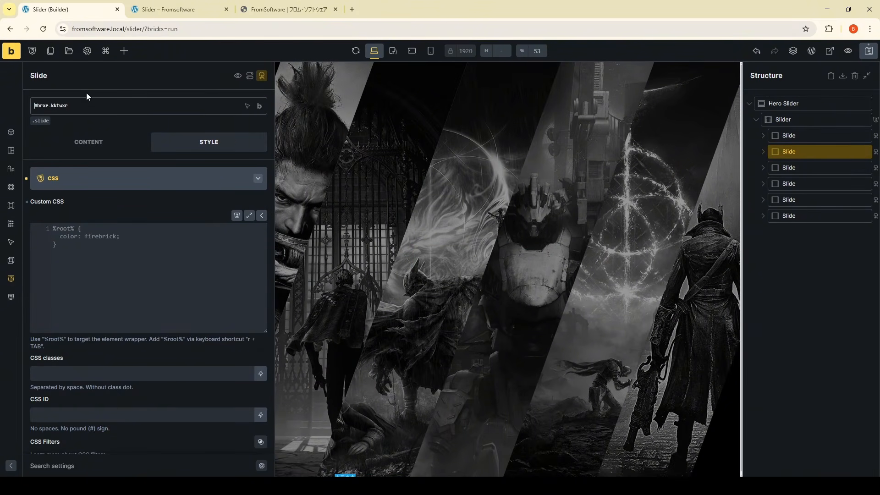
left_click(92, 106)
left_click_drag(91, 106, 32, 110)
type("dusk")
Step: Rename the third slide's CSS ID to nightreign
left_click(800, 167)
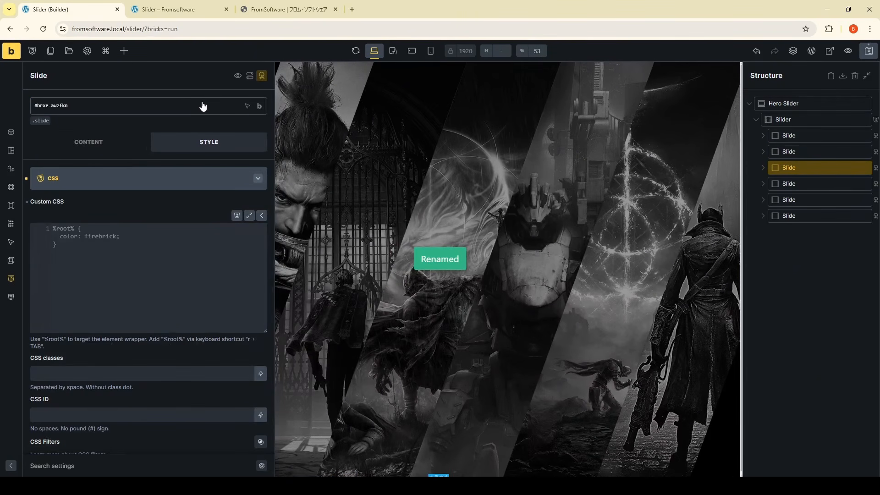
mouse_move(261, 107)
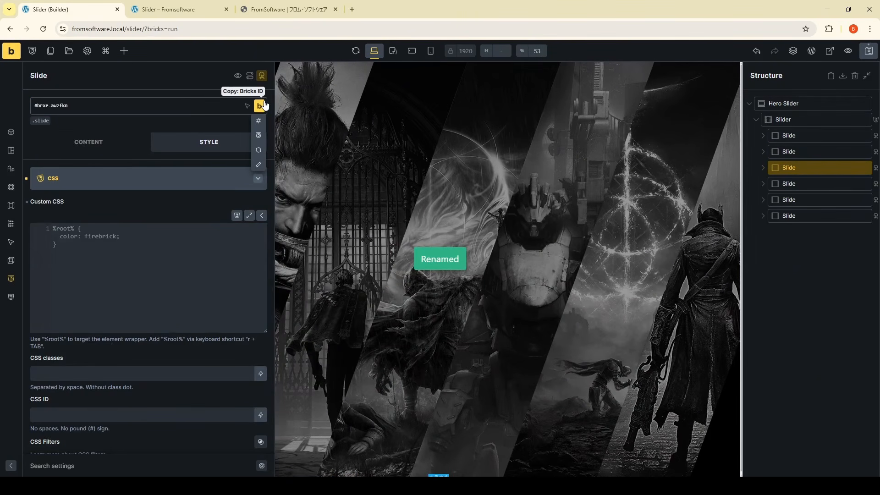
left_click(259, 166)
left_click_drag(122, 112, 22, 102)
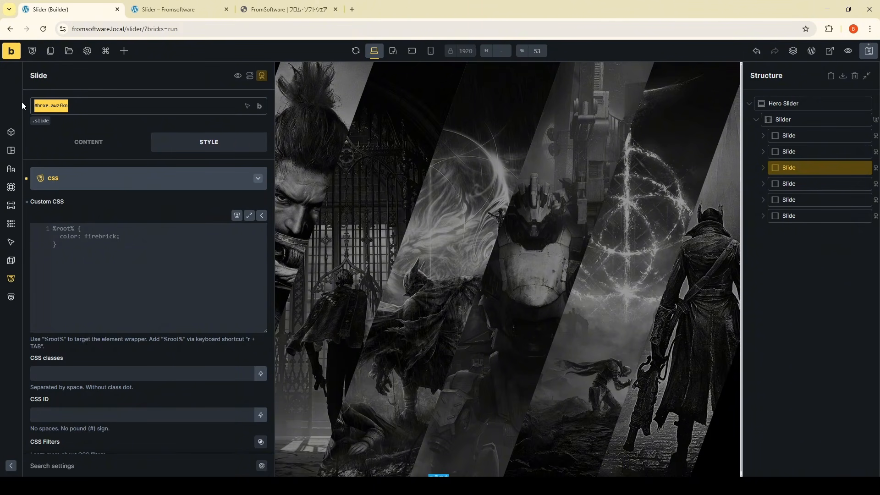
type("nightreign")
Step: Rename the fourth slide's CSS ID to core
left_click(821, 183)
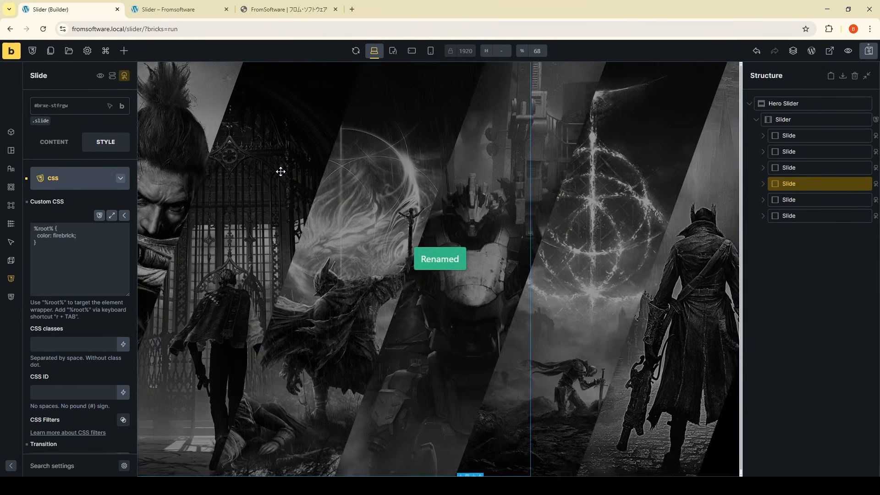
left_click(259, 106)
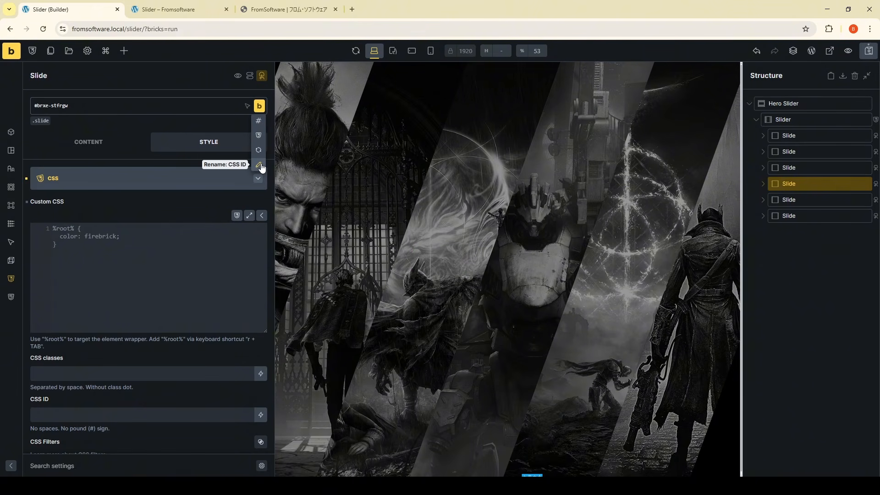
left_click_drag(160, 112, 29, 104)
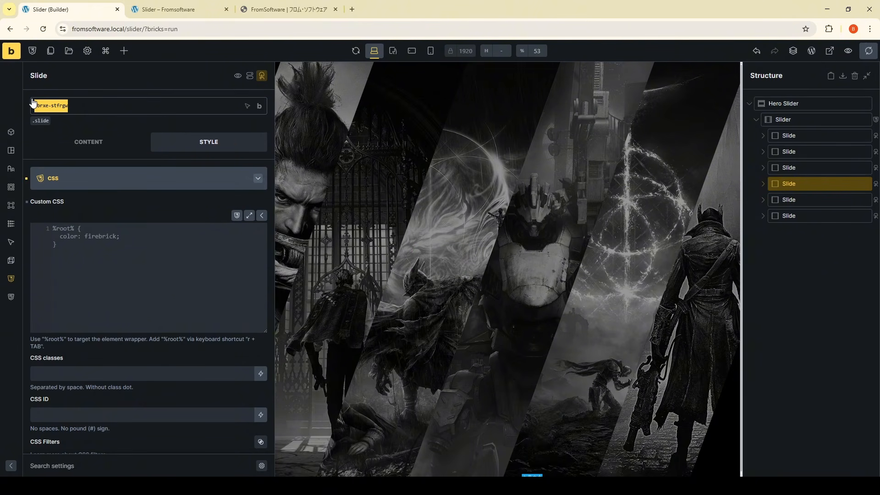
type("o")
type("ore")
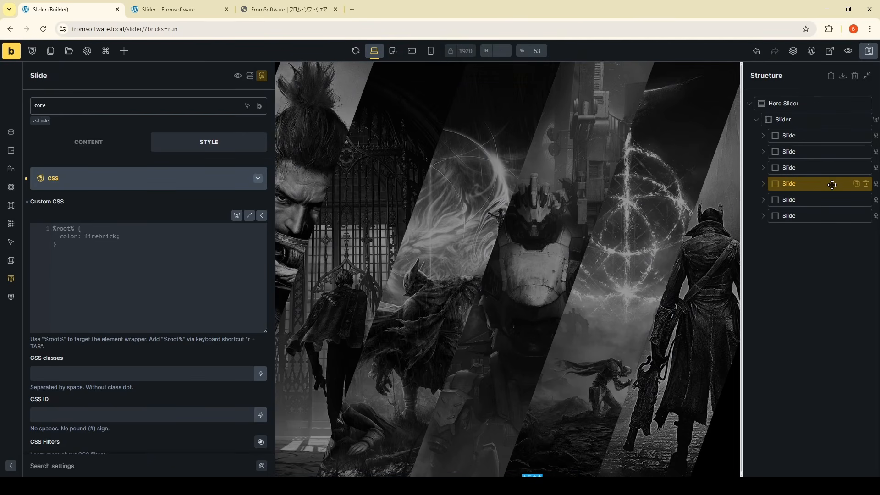
Step: Rename the fifth slide's CSS ID to elden and the sixth slide's CSS ID to blood
left_click(829, 198)
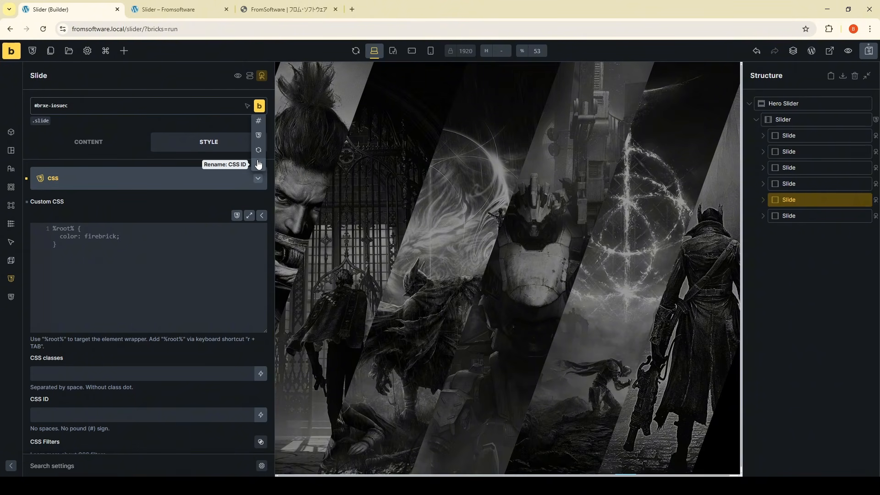
left_click_drag(165, 112, 20, 100)
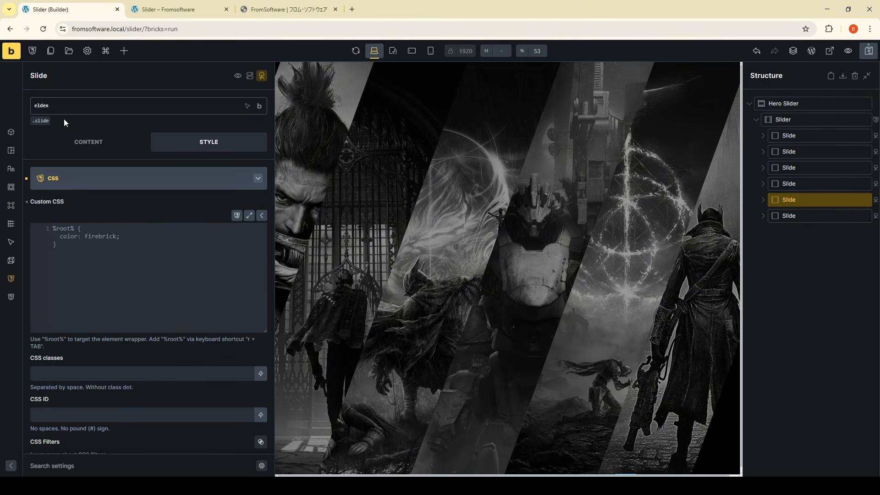
left_click(820, 214)
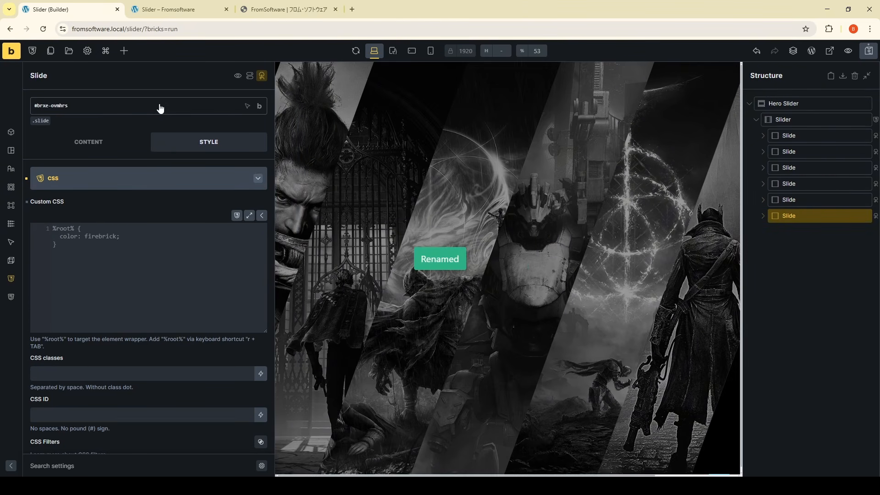
mouse_move(259, 107)
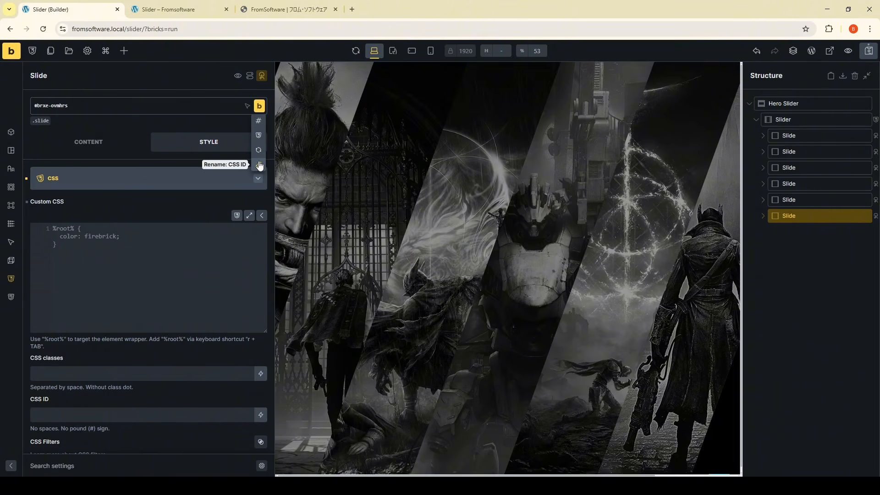
left_click_drag(139, 112, 9, 109)
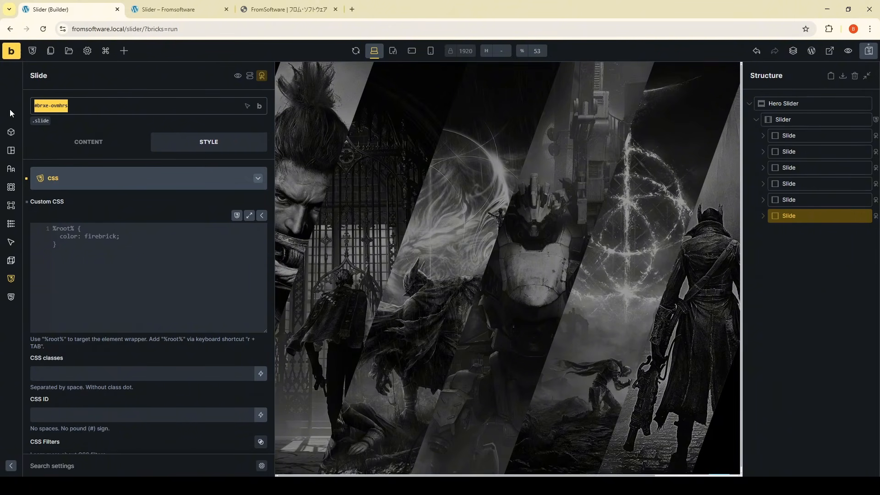
type("blo")
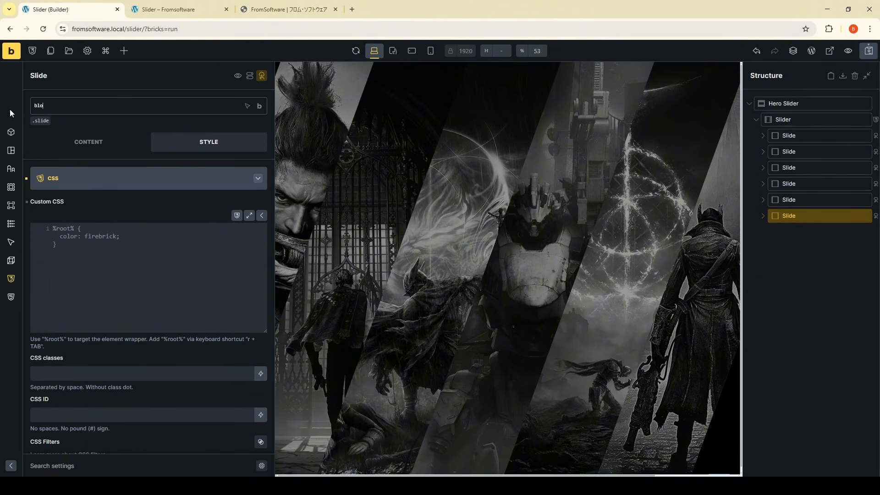
type("dod")
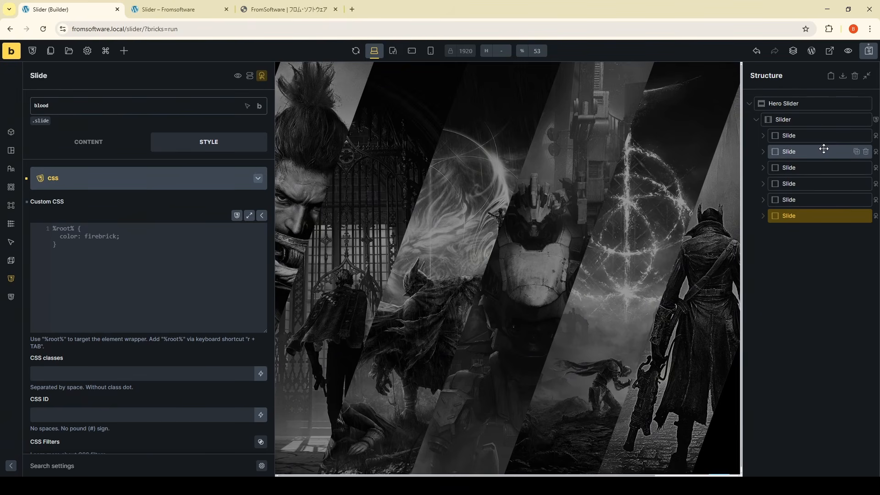
left_click(820, 136)
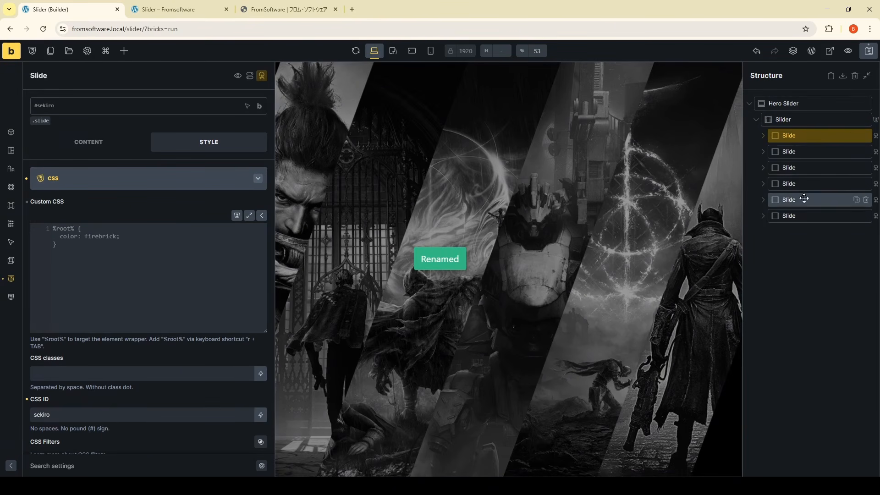
Step: Add a third interaction to the last slide that, on mouse enter, sets the class attribute slide-space on the CSS selector #sekiro
left_click(795, 216)
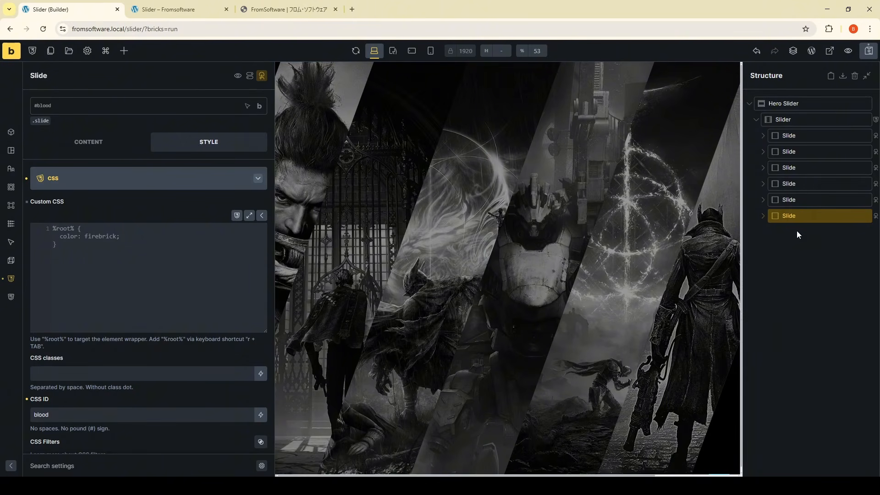
left_click(262, 76)
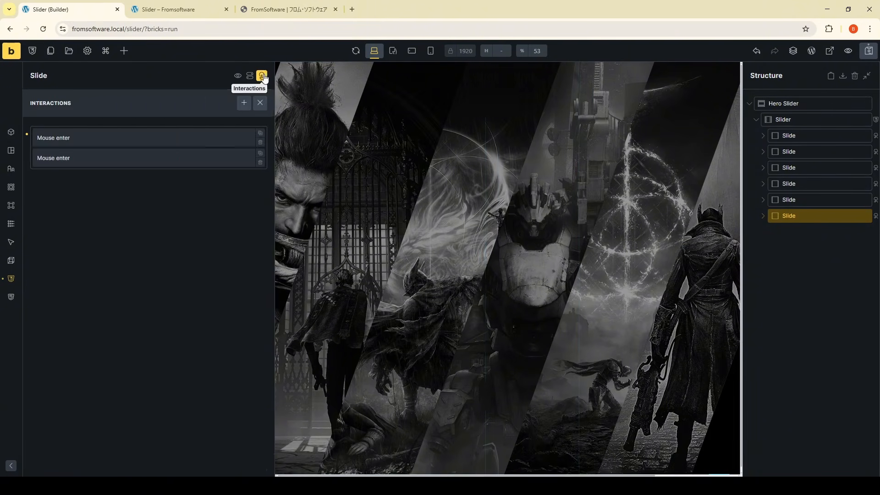
left_click(106, 103)
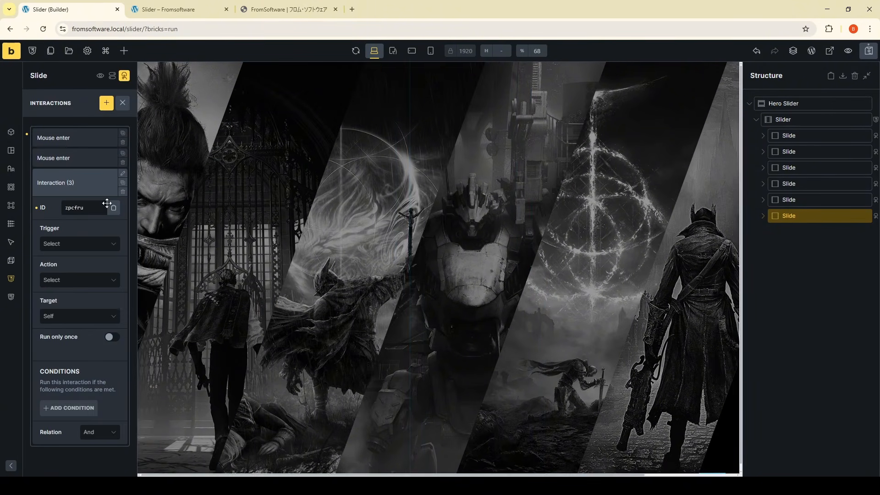
left_click(74, 244)
left_click(74, 287)
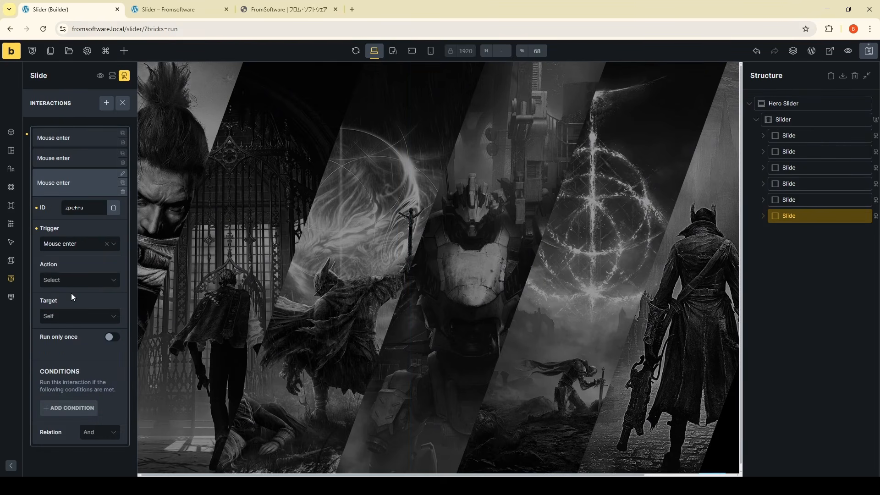
left_click(71, 280)
left_click(79, 338)
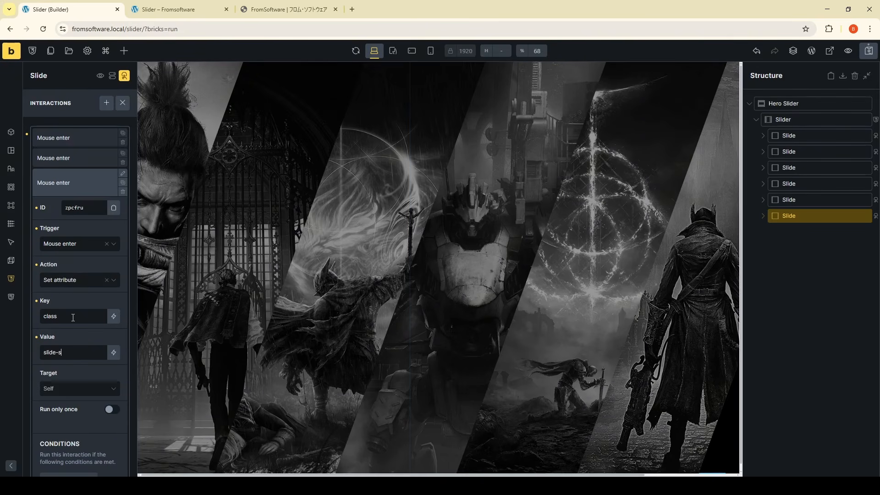
scroll(71, 339, "down", 1)
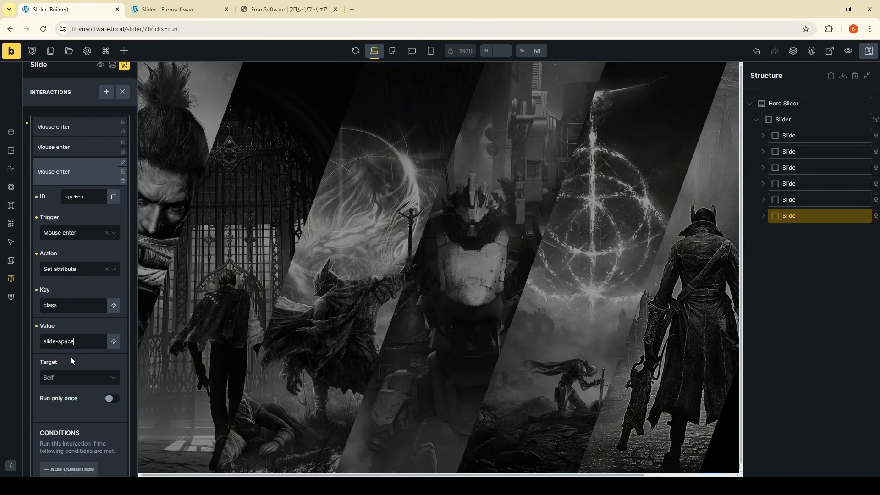
left_click(80, 344)
left_click(76, 370)
left_click(71, 379)
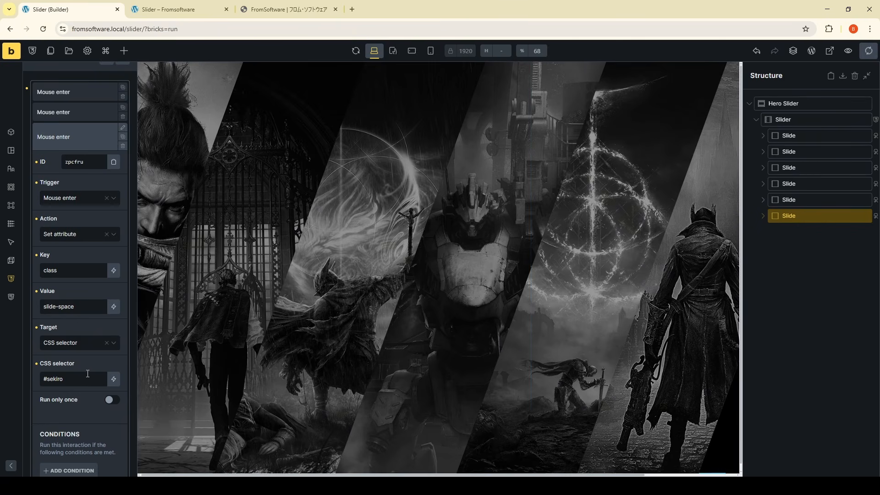
Step: Save the page and test the last slide's hover behaviour in the Slider preview tab before returning to the builder
key("ctrl+s")
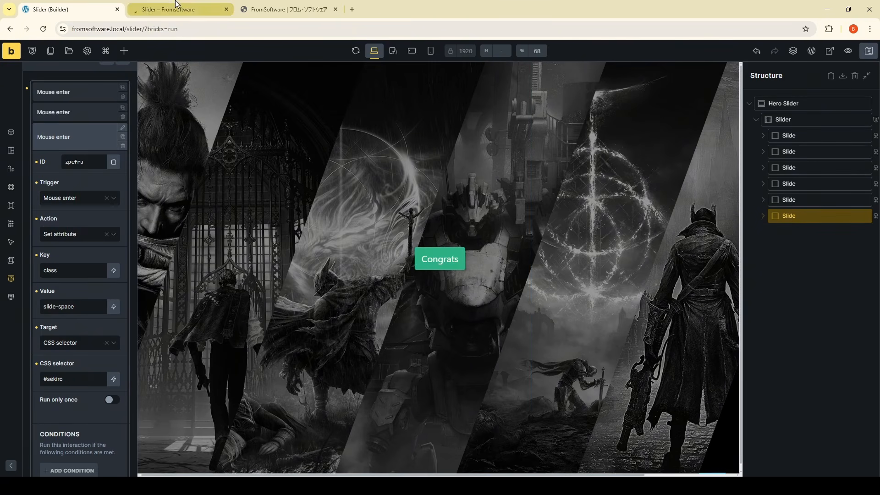
left_click(176, 8)
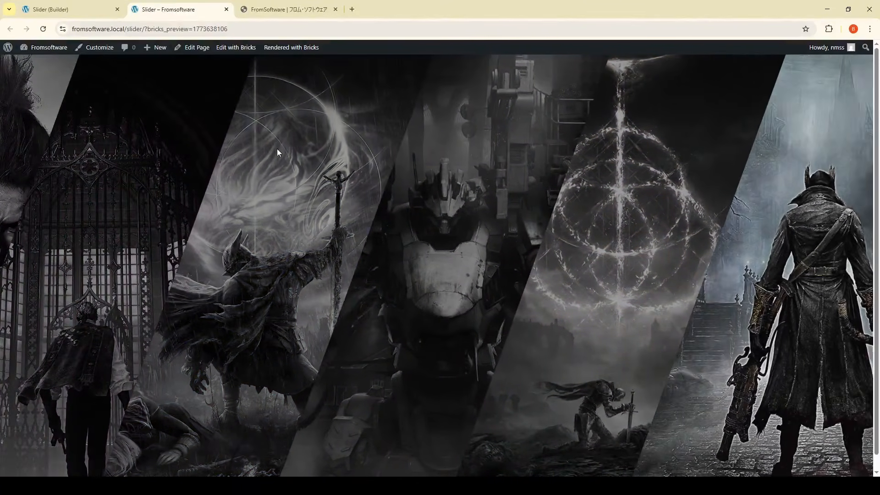
left_click(84, 7)
Step: Add a third interaction to the first slide that, on mouse enter, removes the class attribute value slide-space from itself
left_click(833, 138)
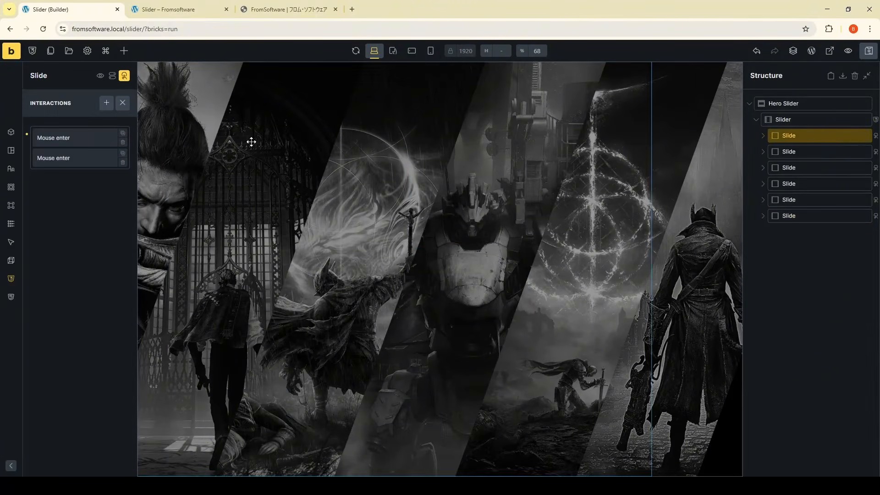
left_click(106, 102)
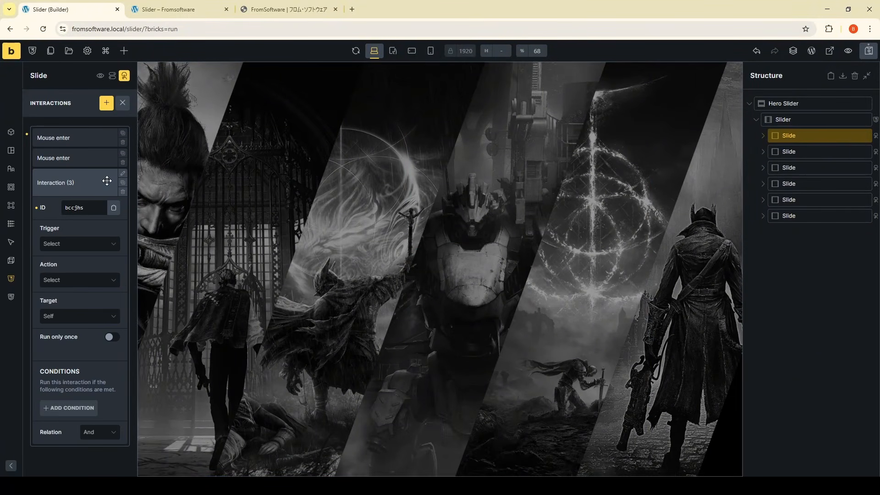
left_click(76, 246)
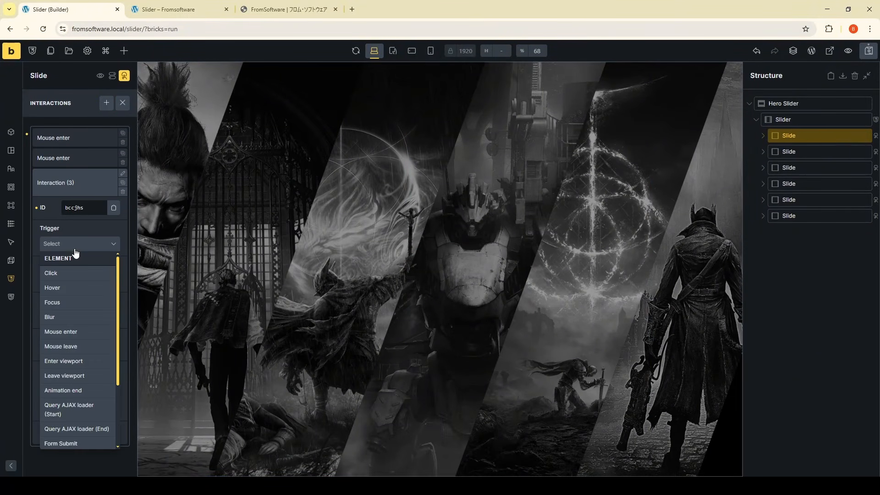
left_click(72, 335)
left_click(72, 286)
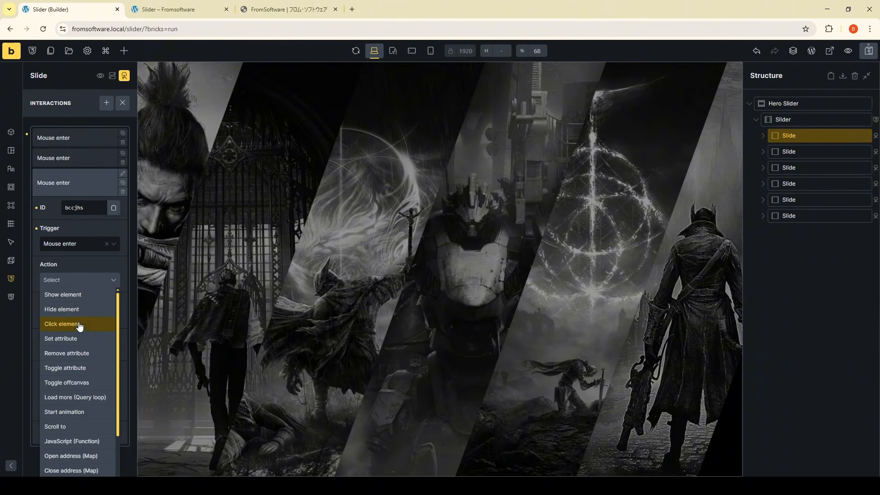
left_click(73, 353)
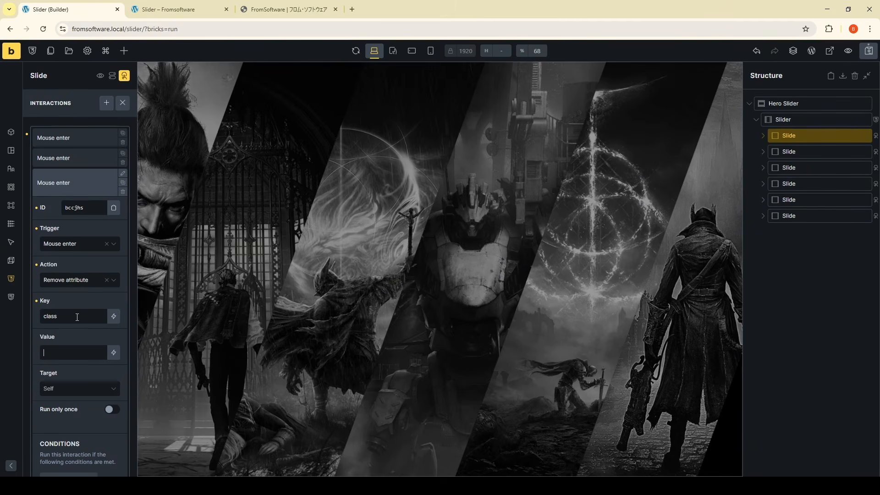
type("ide-space")
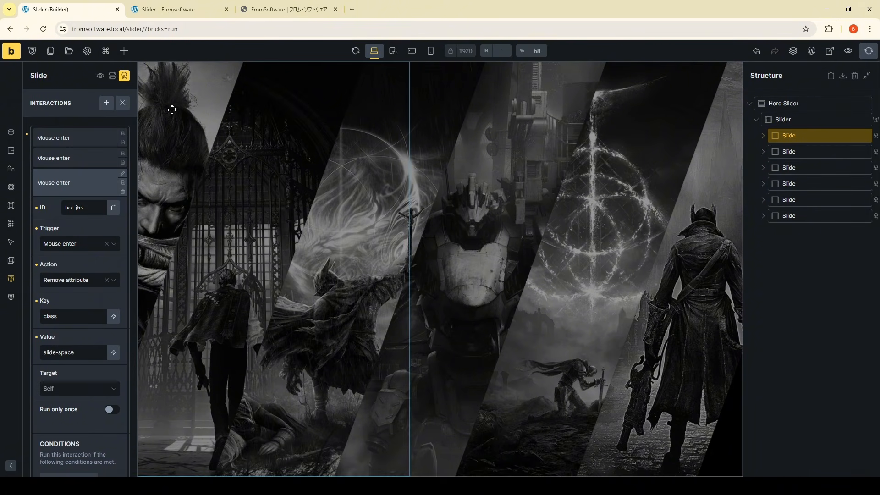
Step: Reload the Slider preview tab and compare its slide hover behaviour with the original FromSoftware site before returning to the builder
left_click(178, 6)
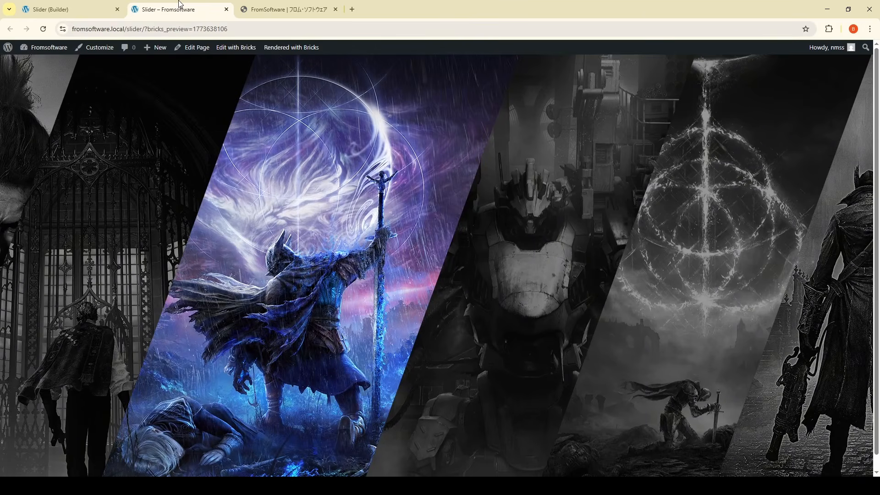
key("F5")
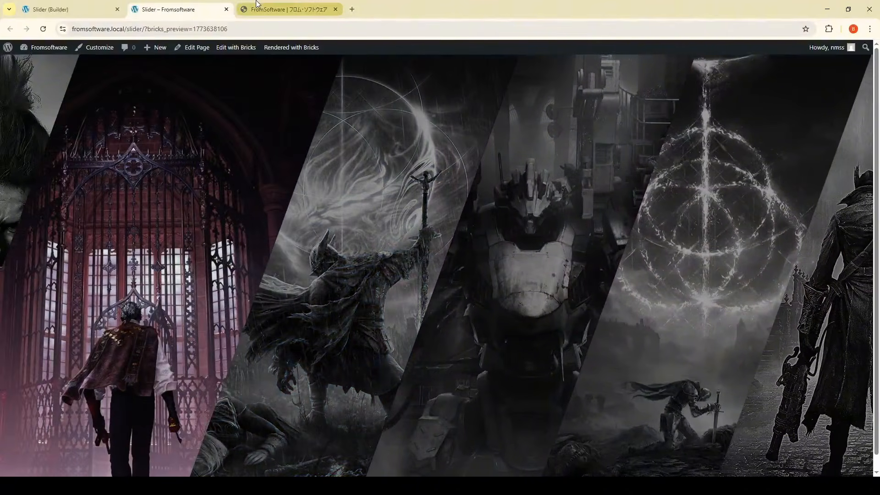
left_click(300, 6)
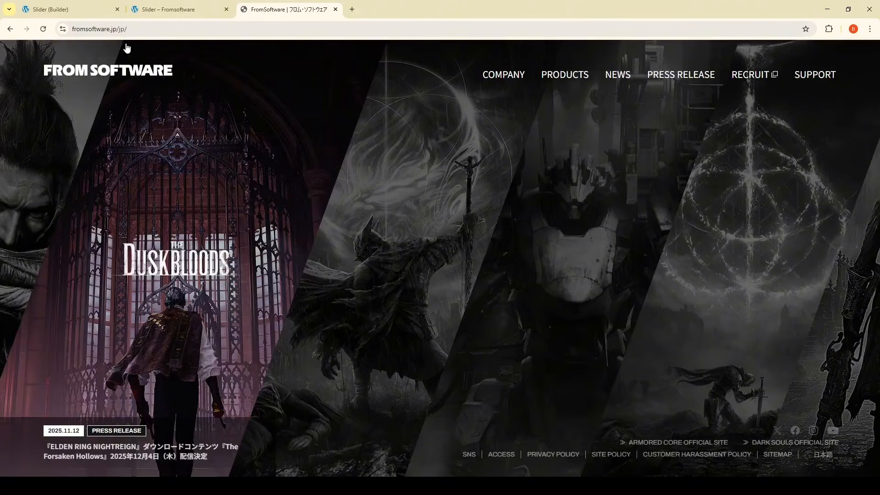
left_click(154, 5)
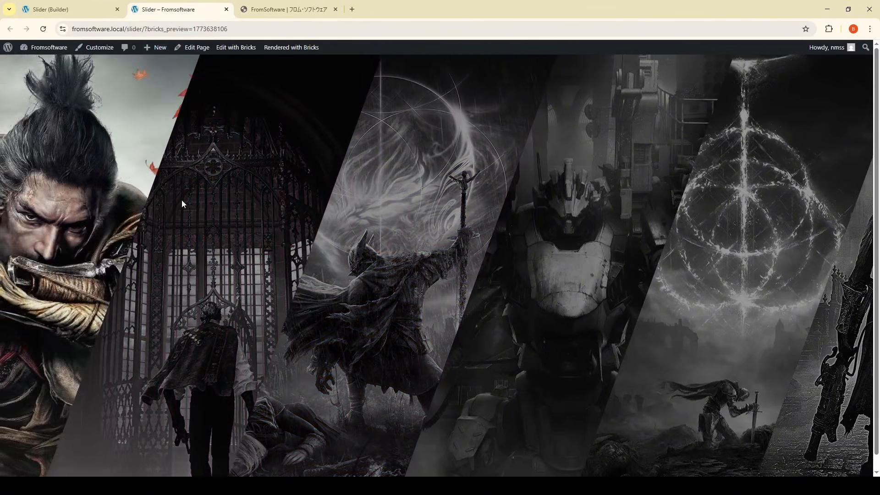
left_click(71, 2)
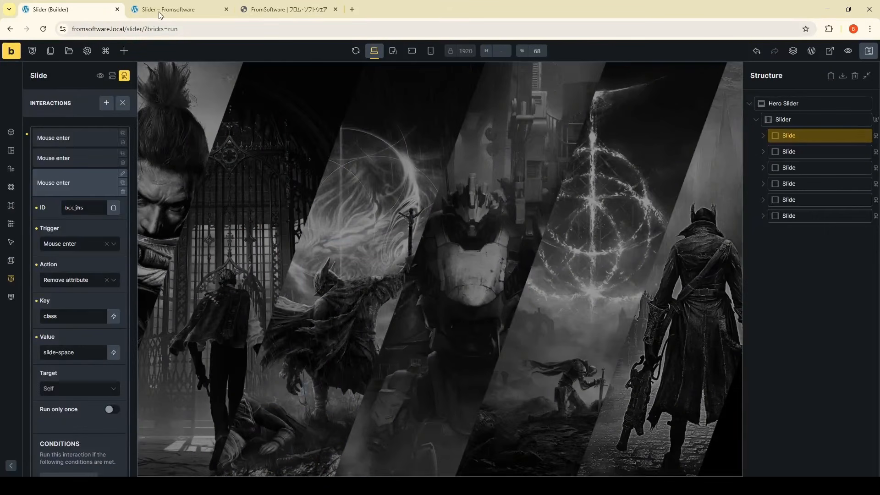
Step: Add a %root% .logo-active rule with opacity:1; to the Slider's custom CSS and end the slide-space width line with a semicolon
left_click(75, 175)
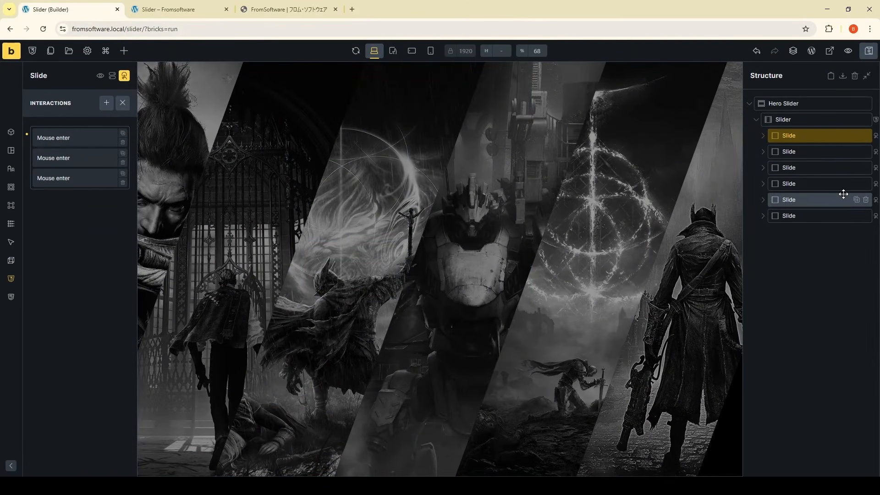
left_click(126, 80)
left_click(815, 119)
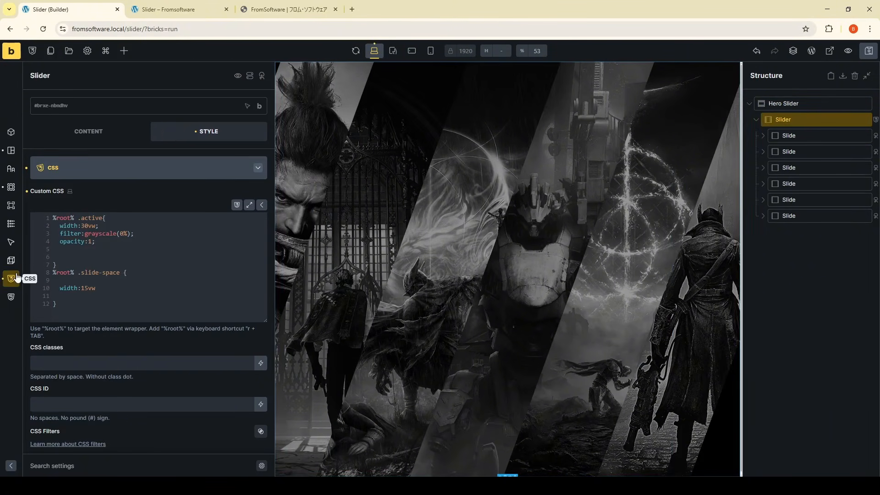
left_click(74, 302)
key("Return")
key("Return")
key("Return")
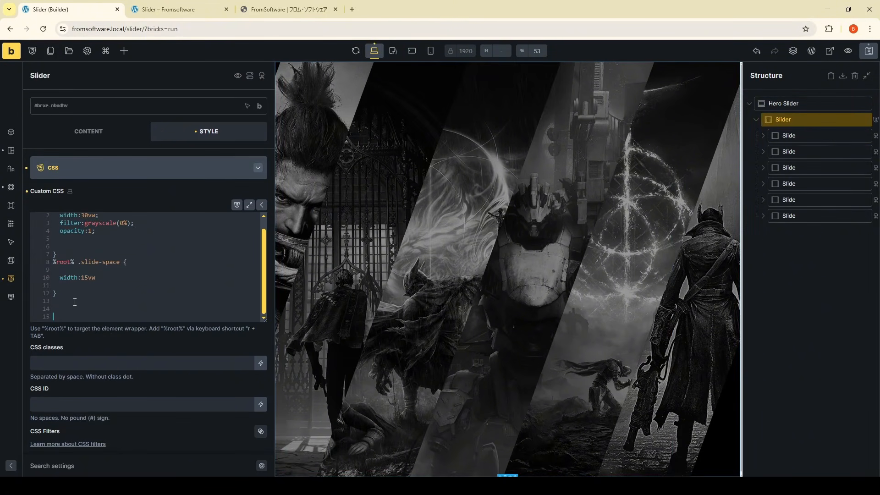
type("r")
key("Tab")
type(".")
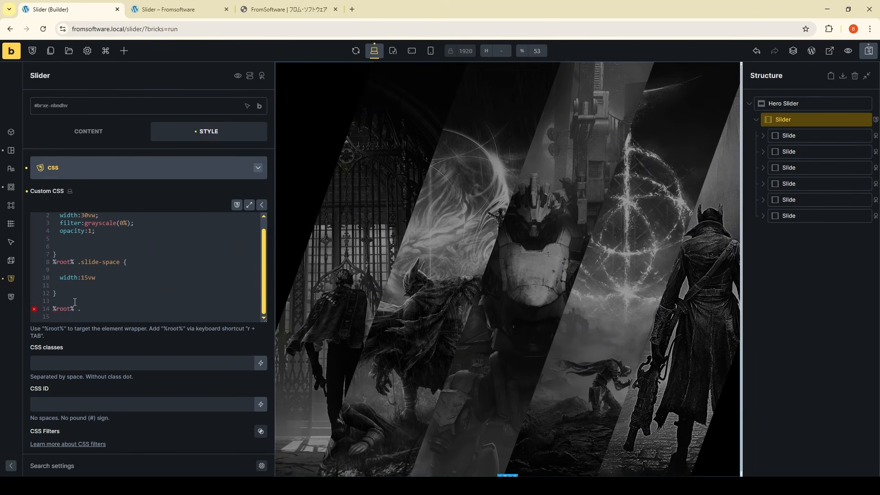
type("logo-active{")
key("Return")
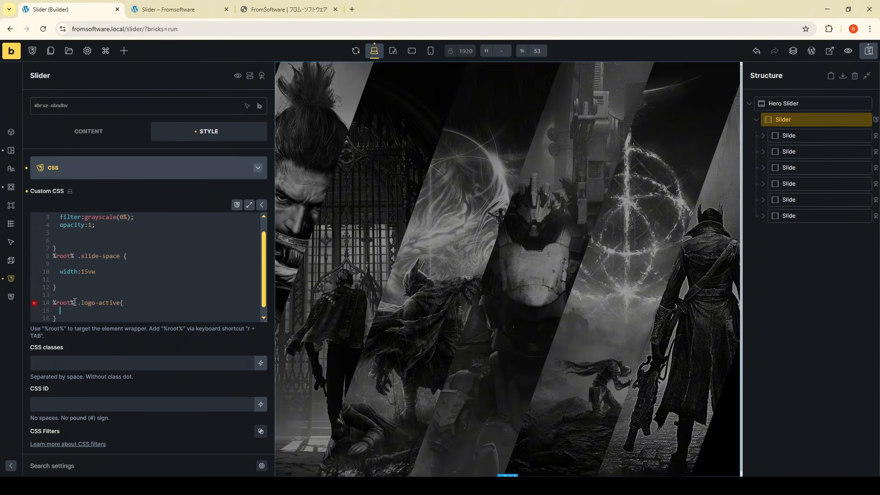
key("Return")
type("opacity:1;")
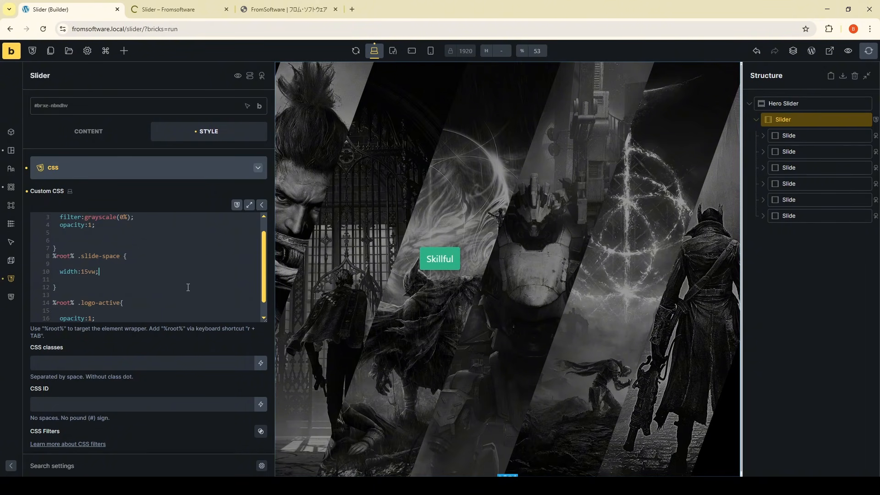
scroll(50, 298, "down", 1)
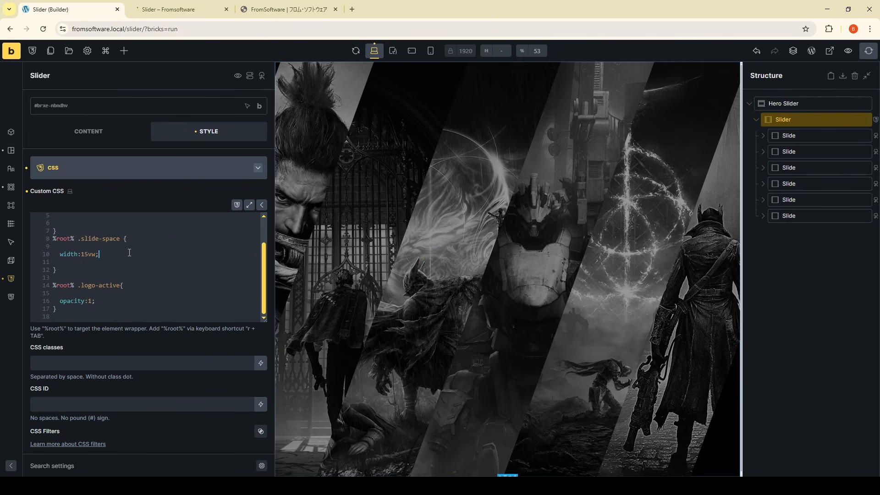
Step: Add a fourth interaction to the first slide, triggered on mouse enter
left_click(813, 137)
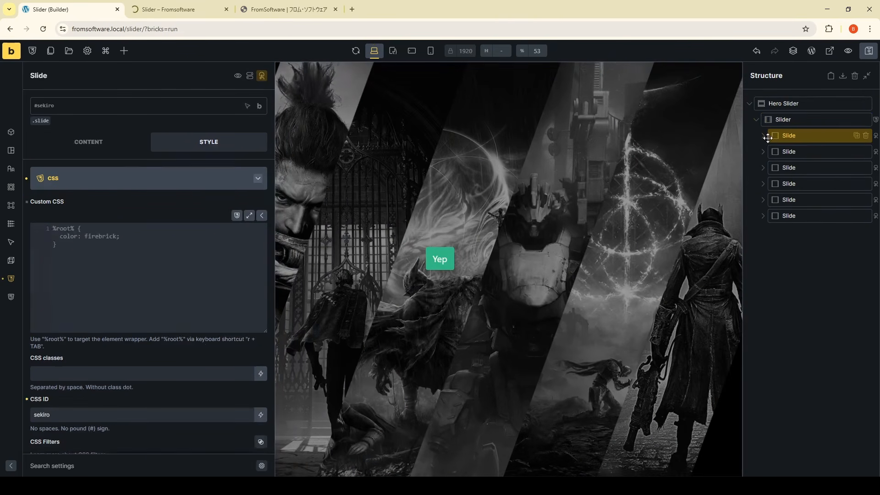
left_click(763, 136)
left_click(806, 152)
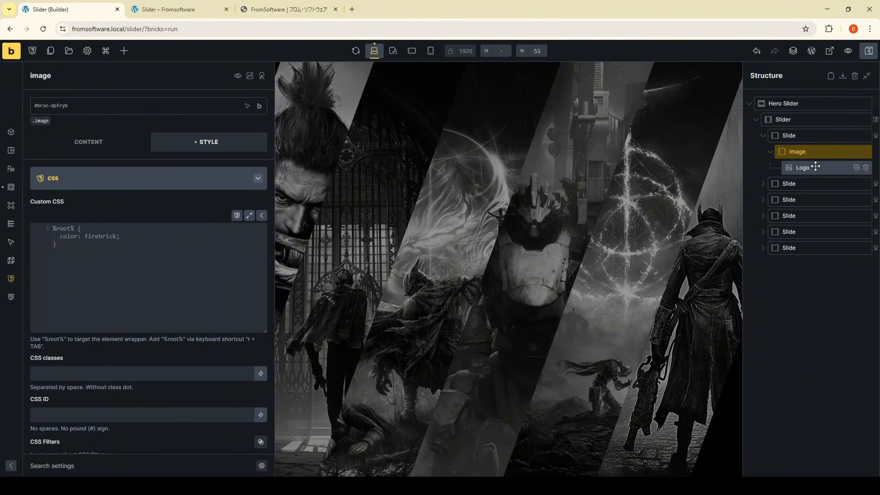
left_click(807, 135)
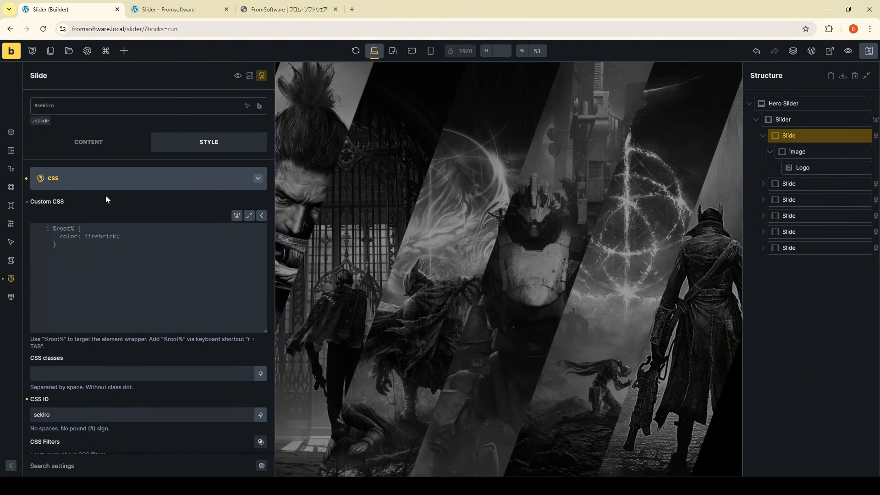
left_click(262, 76)
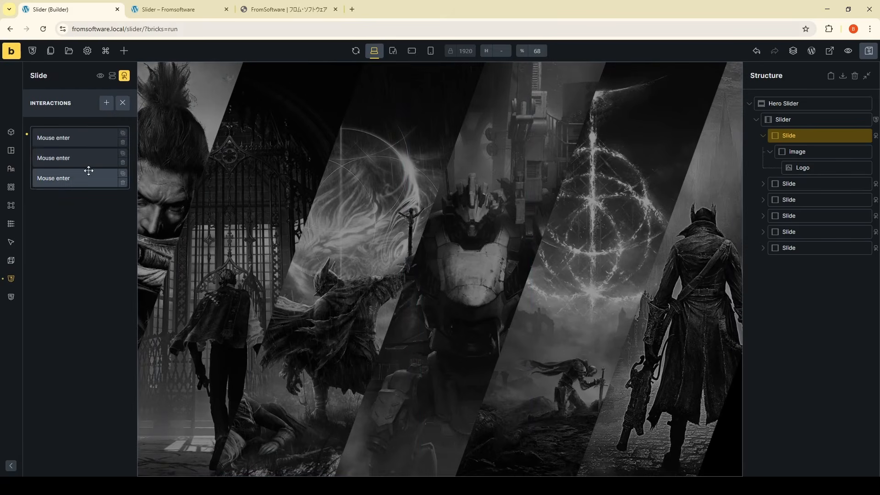
left_click(107, 103)
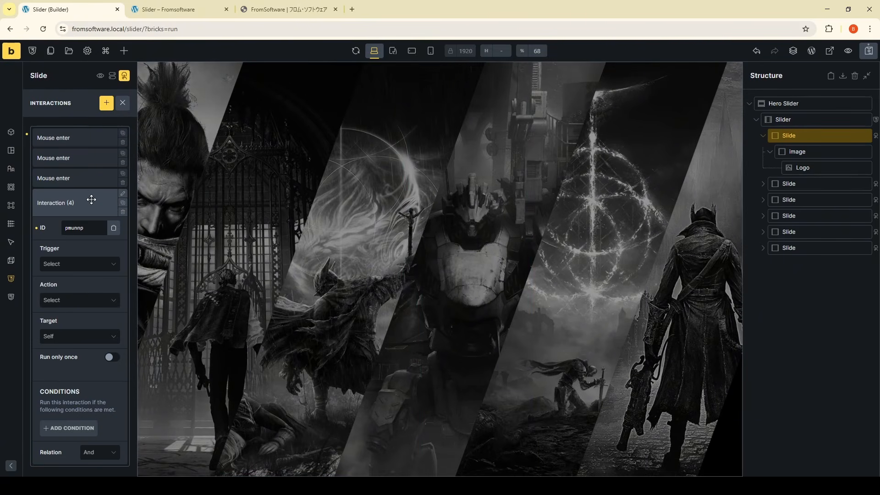
left_click(91, 265)
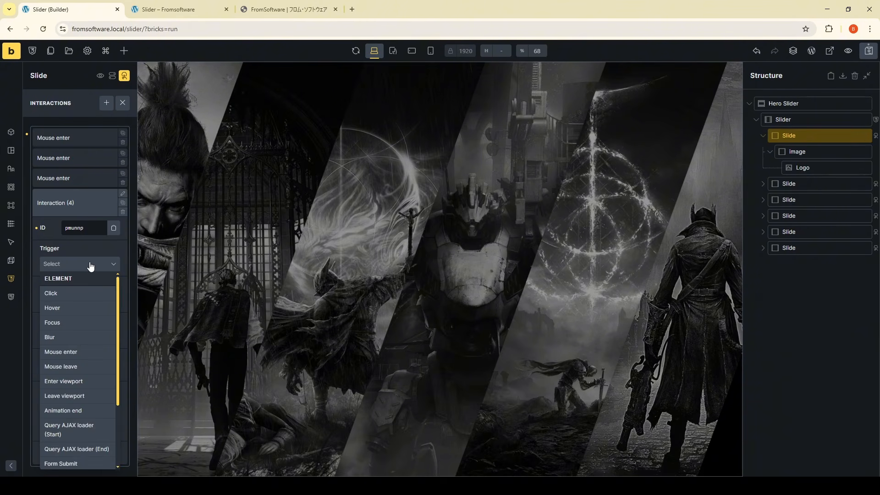
left_click(76, 353)
Step: Make the fourth interaction set the class attribute to logo-active on the CSS selector #sekiro .logo
left_click(78, 301)
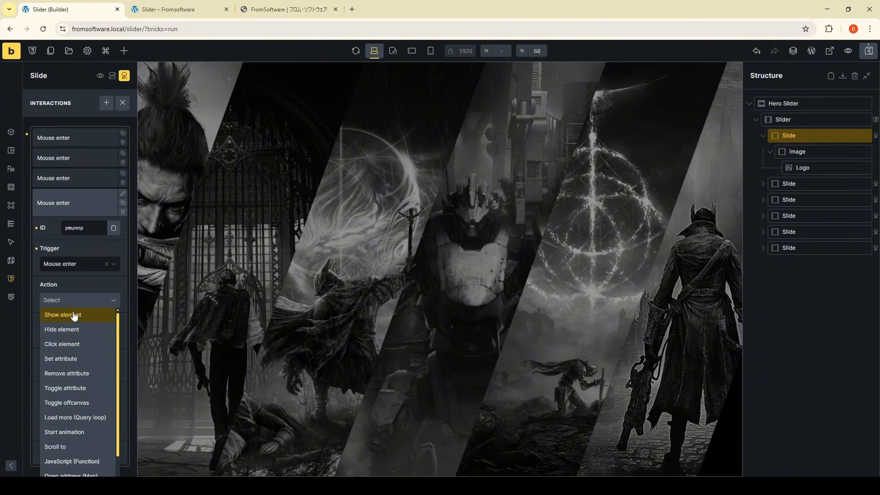
left_click(78, 359)
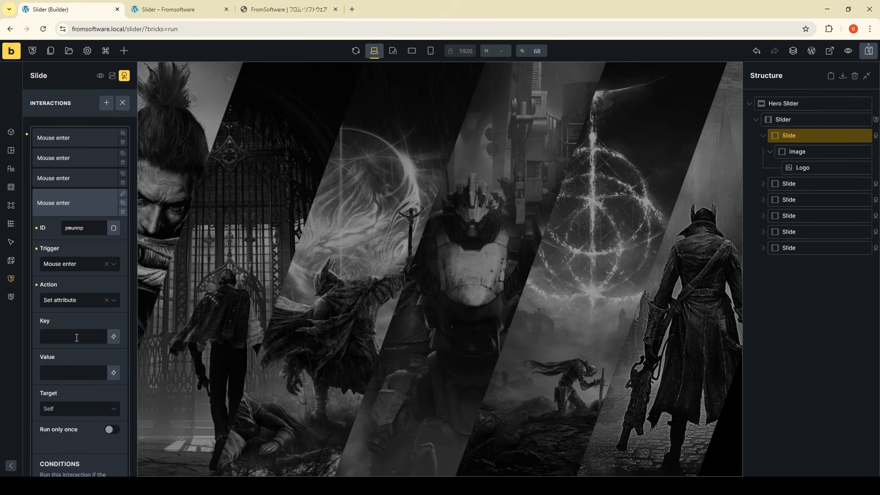
left_click(77, 338)
type("clas")
type("logo-active")
scroll(76, 338, "down", 2)
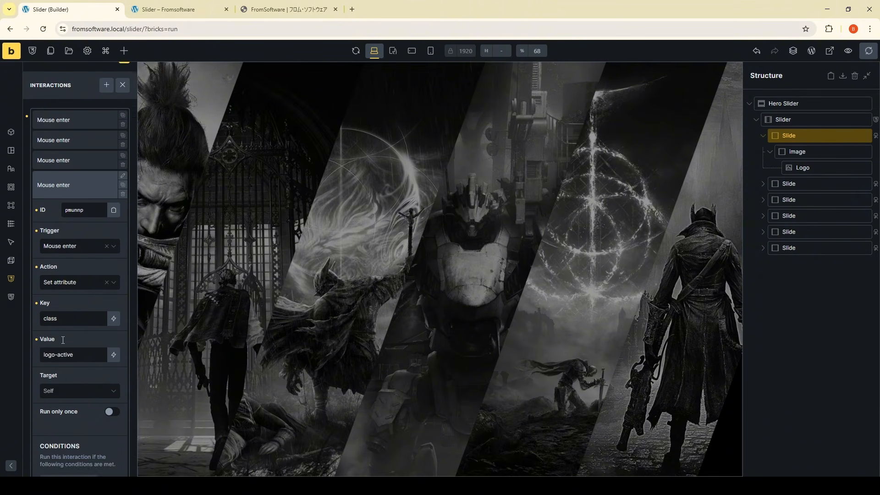
left_click(83, 321)
left_click(78, 348)
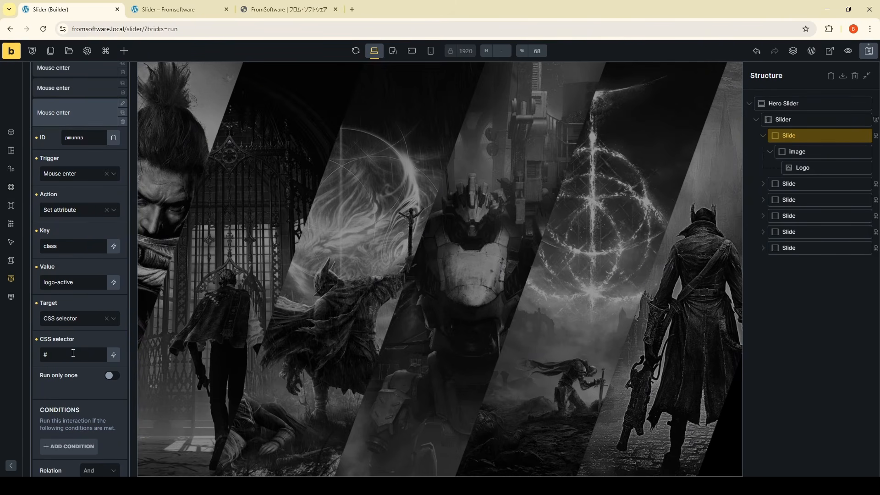
left_click(73, 353)
type("#sekiro .logo")
Step: Reload the Slider preview tab and test the first slide's logo on hover before returning to the builder
left_click(166, 7)
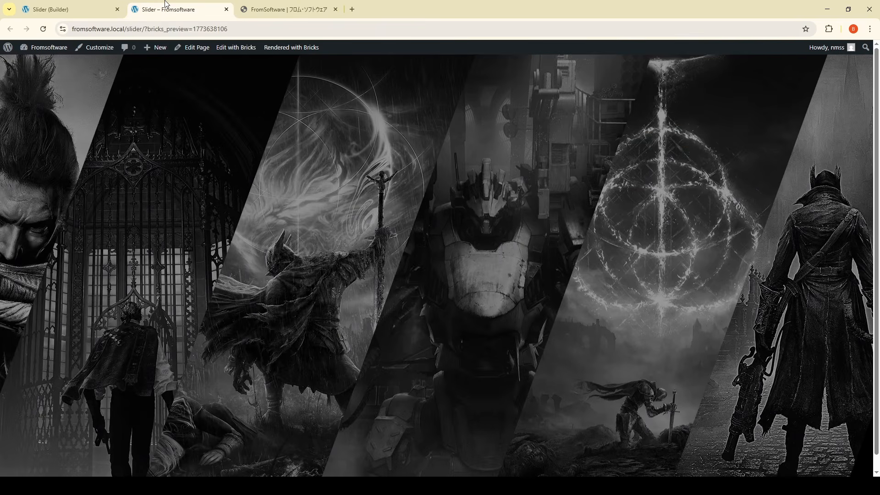
key("F5")
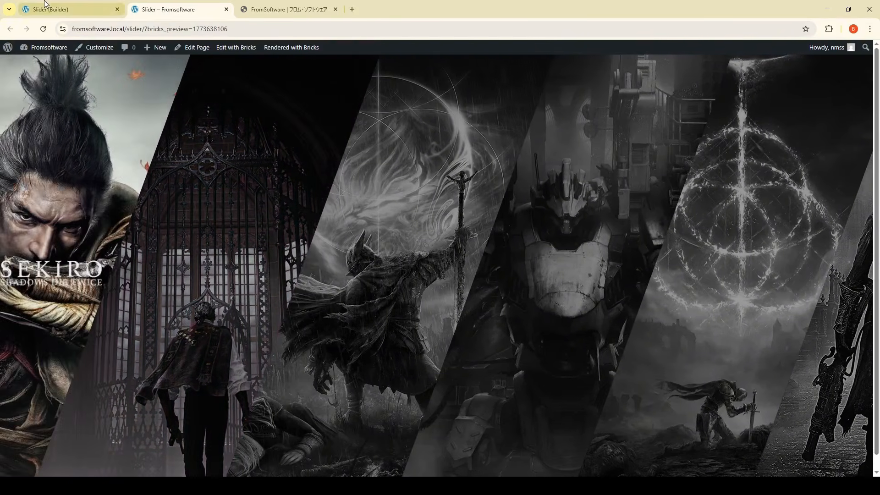
left_click(46, 4)
left_click(92, 117)
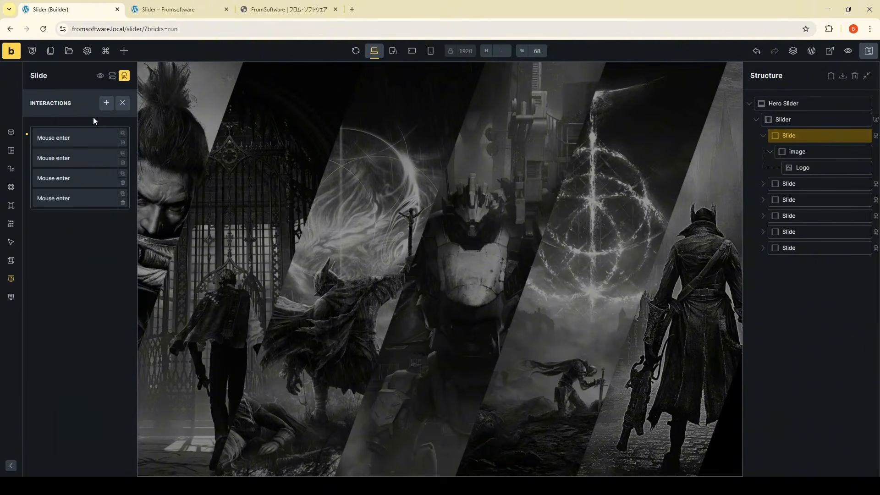
Step: Duplicate the first slide's logo-active interaction, switch it to Remove attribute, take #sekiro out of its CSS selector, and save
left_click(122, 193)
left_click(96, 212)
scroll(69, 275, "down", 1)
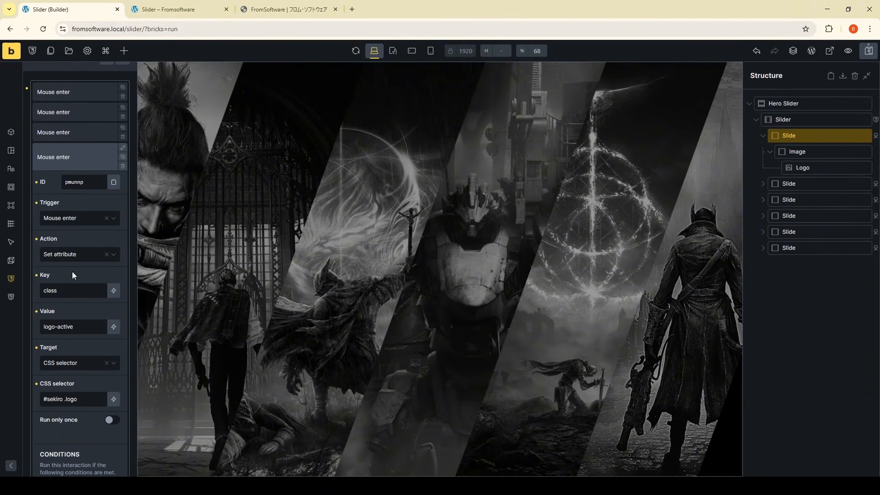
left_click(78, 259)
left_click(77, 284)
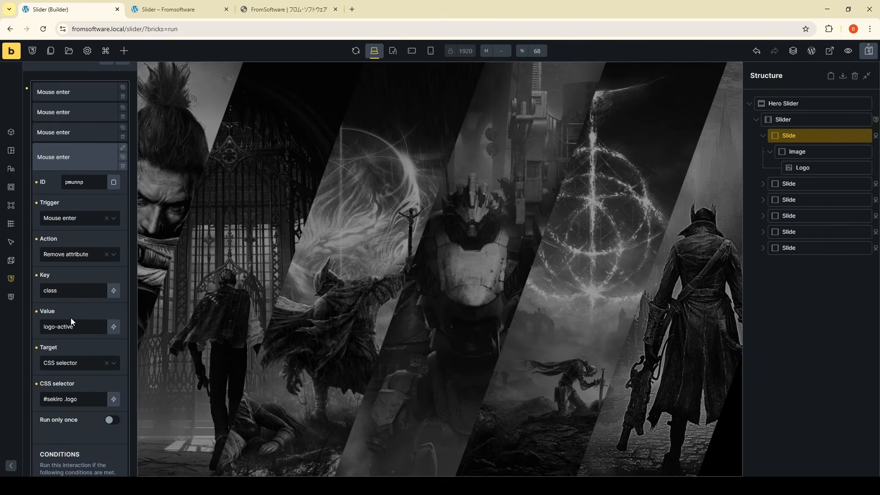
left_click(72, 365)
left_click(73, 365)
left_click_drag(85, 402, 39, 402)
key("BackSpace")
key("ctrl+s")
left_click(87, 157)
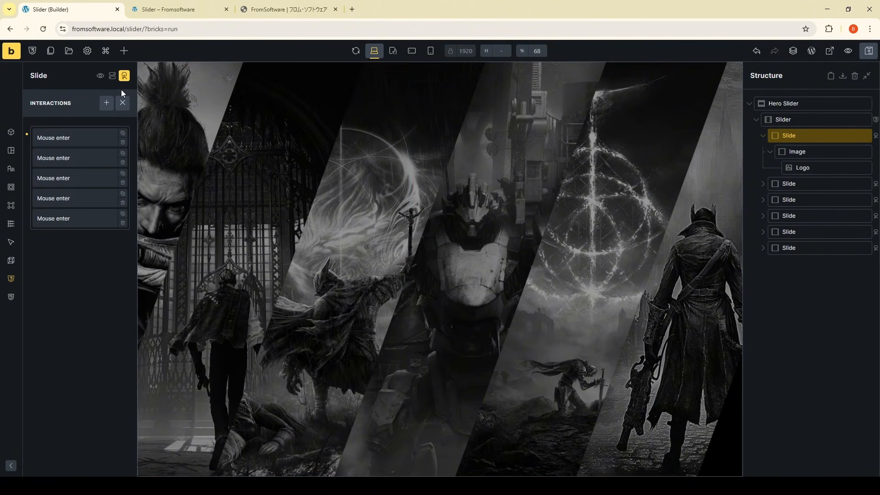
Step: Add a third interaction to the second slide that runs Remove attribute on mouse enter
left_click(820, 183)
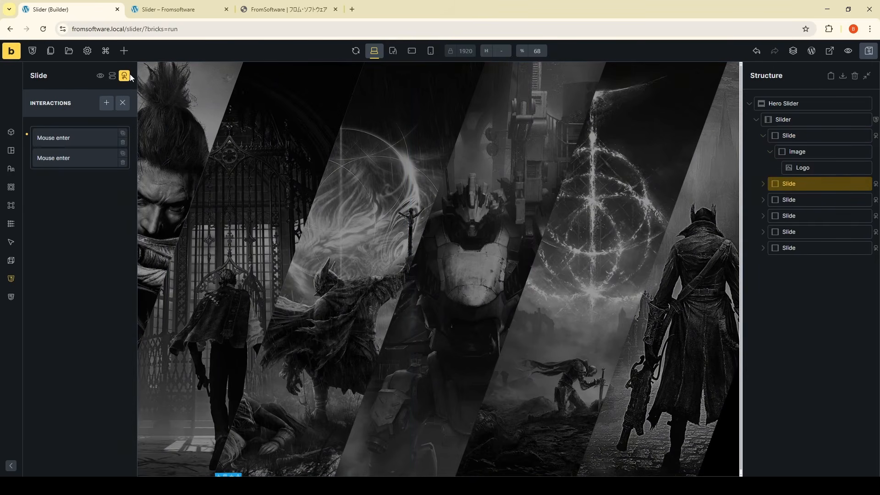
left_click(105, 104)
left_click(76, 243)
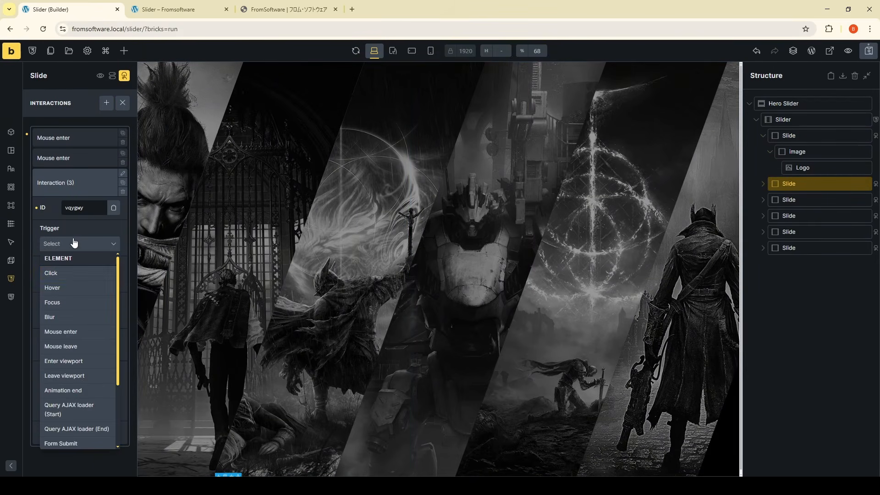
left_click(79, 339)
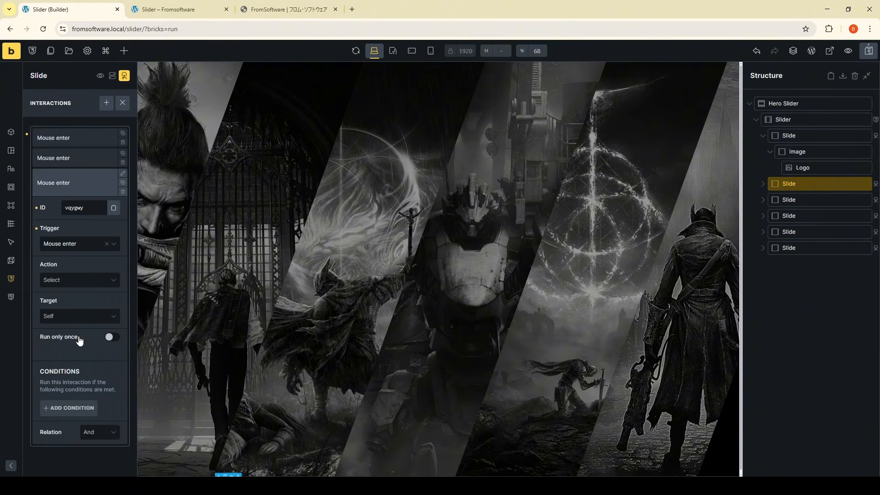
left_click(84, 286)
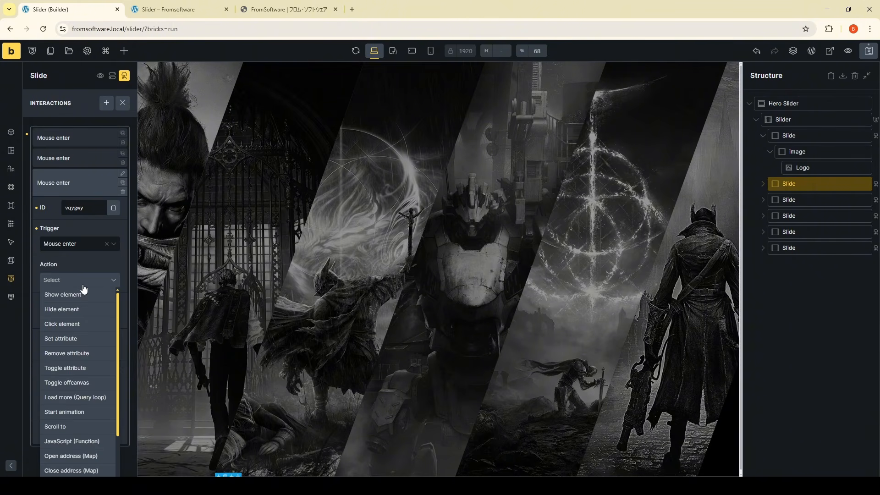
left_click(85, 345)
Step: Set the new interaction's attribute key to class and its value to logo-active
left_click(79, 317)
type("c")
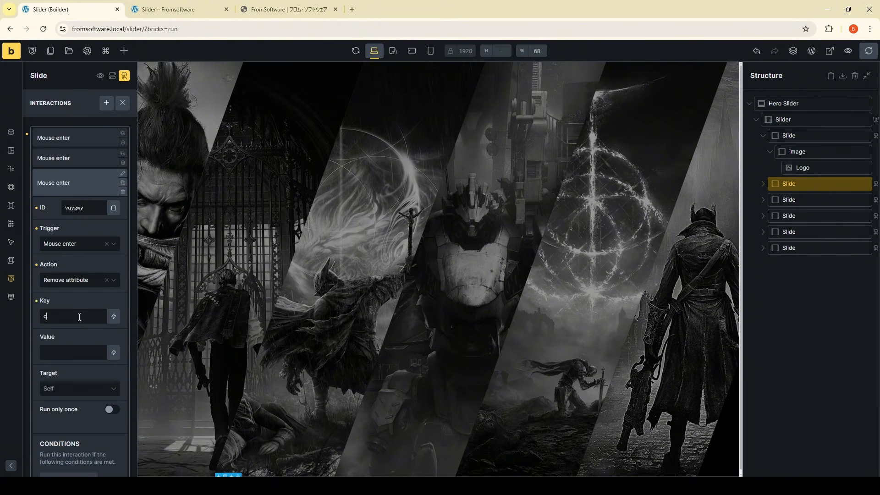
type("la")
type("slide-space")
key("BackSpace")
key("BackSpace")
key("BackSpace")
key("BackSpace")
key("BackSpace")
key("BackSpace")
key("BackSpace")
key("BackSpace")
type("logo-act")
Step: Target the second slide's Remove attribute interaction at the CSS selector .logo and save the page
scroll(86, 322, "down", 1)
left_click(78, 344)
left_click(72, 369)
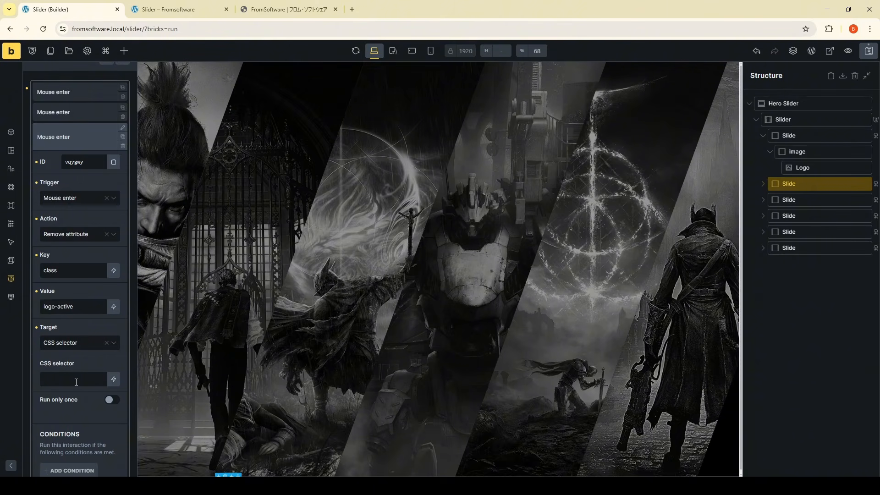
type("#dusk .logo")
key("ctrl+s")
left_click_drag(62, 379, 40, 389)
key("BackSpace")
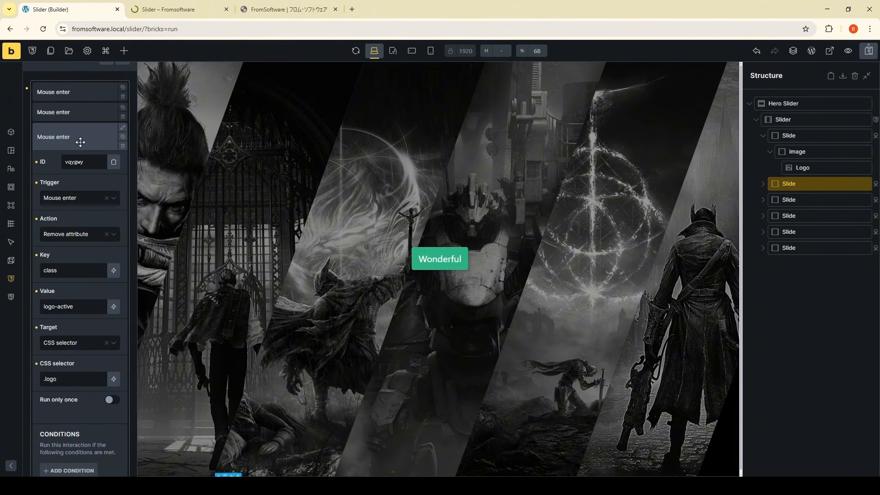
left_click(78, 138)
Step: Duplicate the second slide's logo-active interaction and change the copy to Set attribute on the CSS selector #dusk .logo
left_click(123, 175)
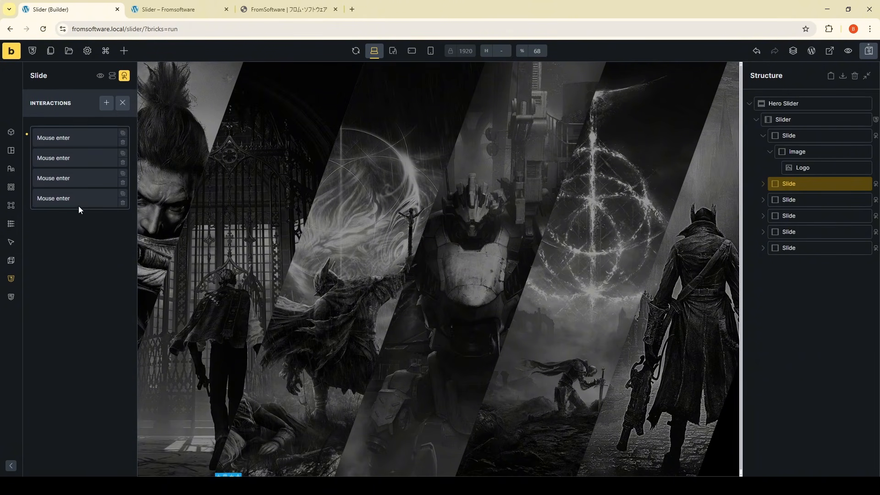
left_click(78, 201)
scroll(74, 307, "down", 1)
left_click(75, 255)
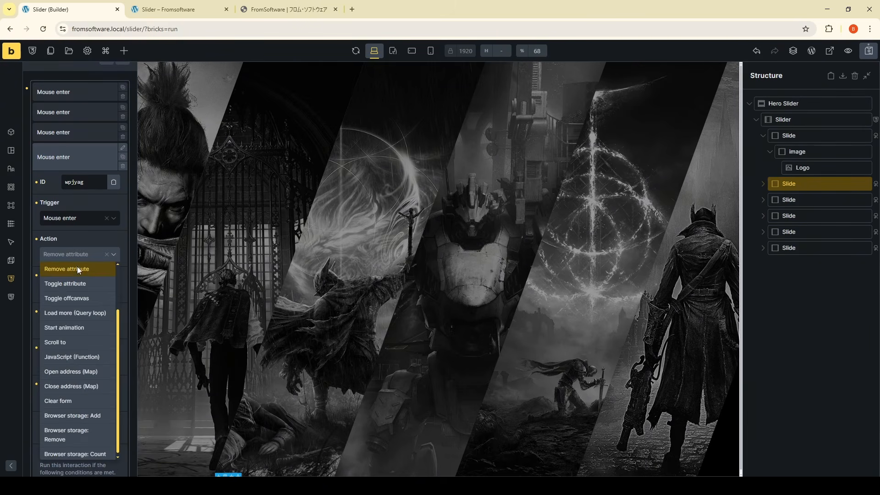
left_click(77, 300)
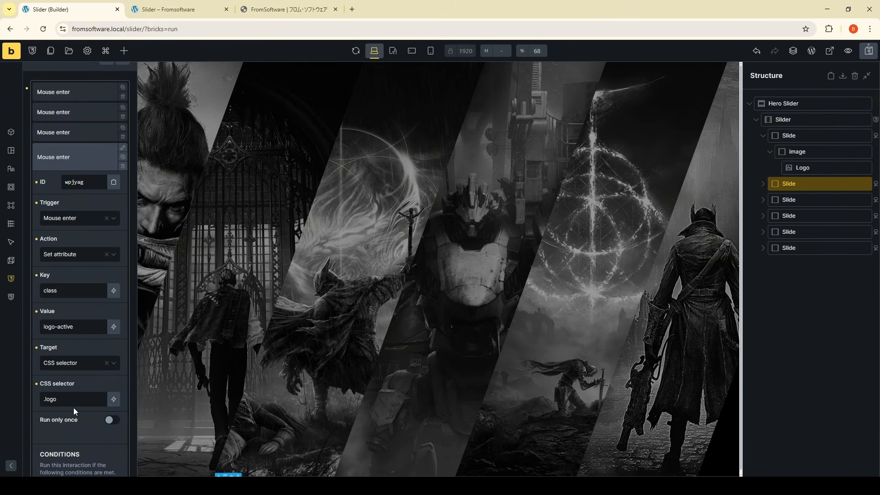
left_click_drag(57, 400, 38, 397)
left_click(51, 400)
key("Left")
type("#dusk")
Step: Reload the Slider preview tab and test the logo behaviour when hovering the first two slides before returning to the builder
left_click(166, 4)
key("ctrl+r")
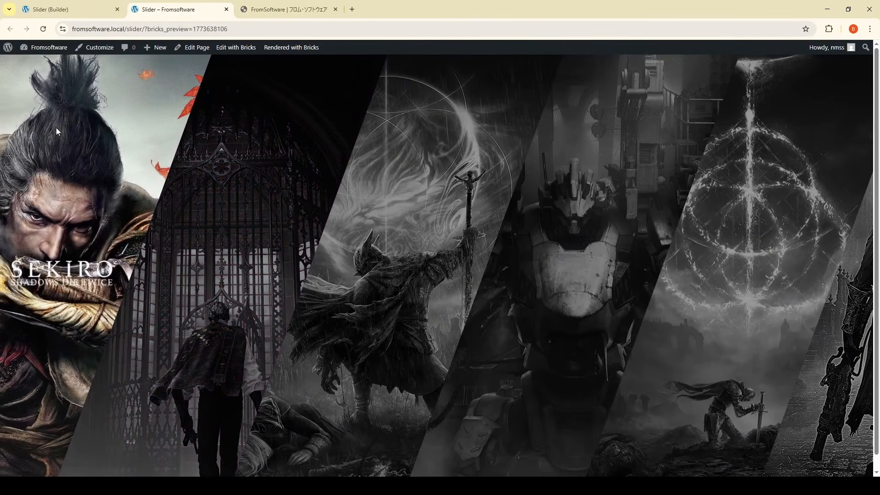
left_click(68, 7)
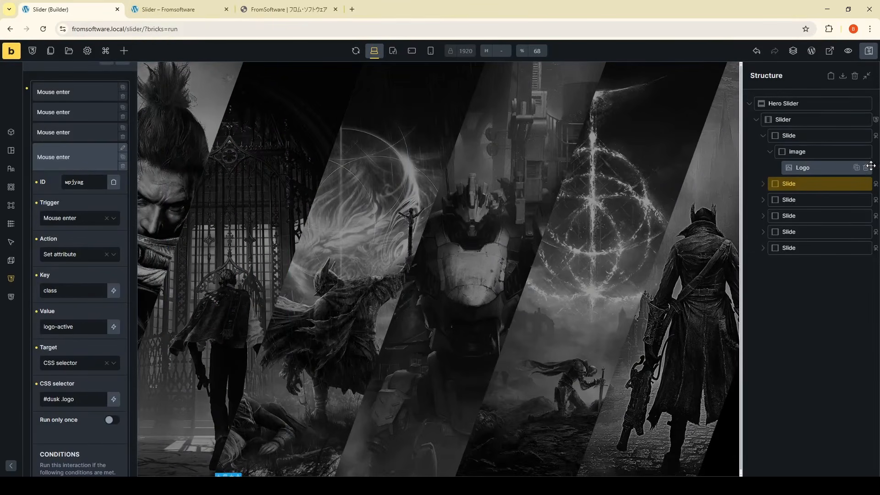
Step: Set the transition of the first slide's Logo on the .logo class to 0.8s and save the page
left_click(834, 169)
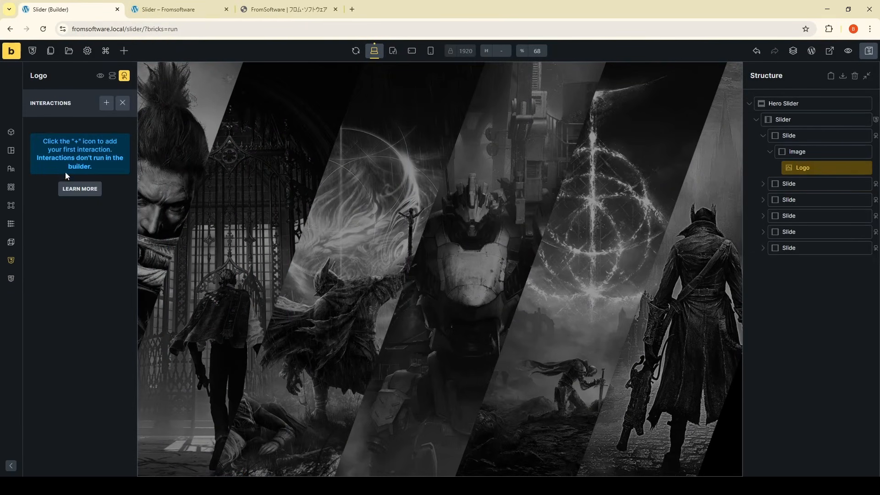
left_click(124, 75)
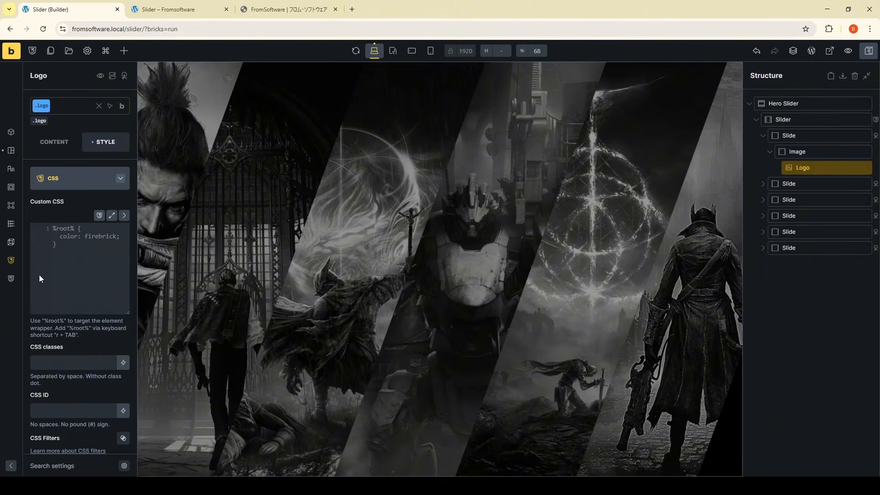
scroll(39, 274, "down", 2)
left_click(93, 418)
type("0.8s")
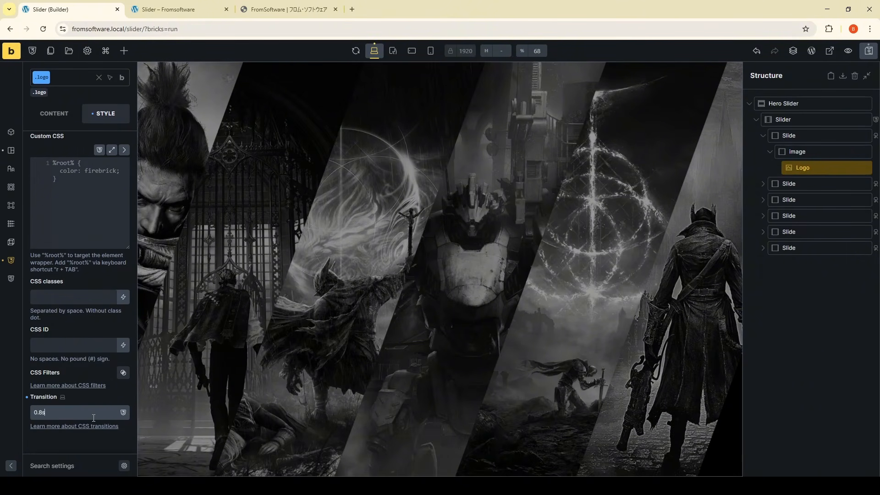
key("ctrl+s")
Step: Reload the Slider preview page, check the logo transition when entering the slides, and return to the builder
left_click(148, 5)
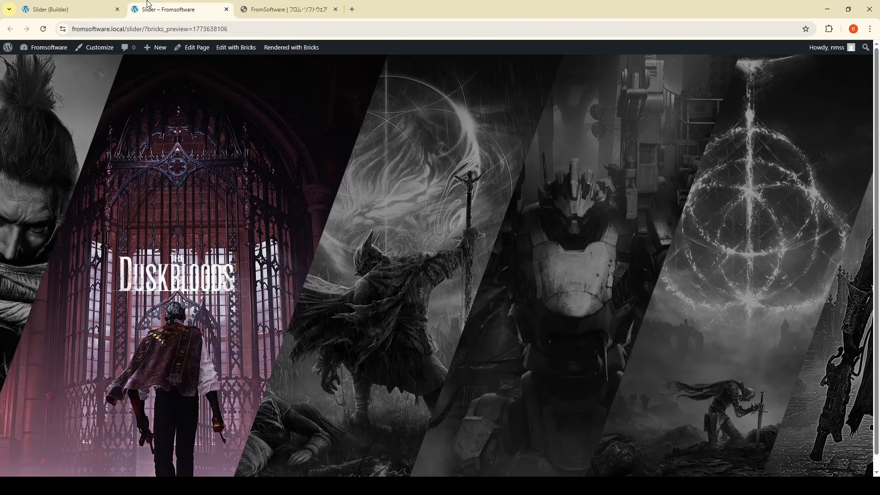
key("F5")
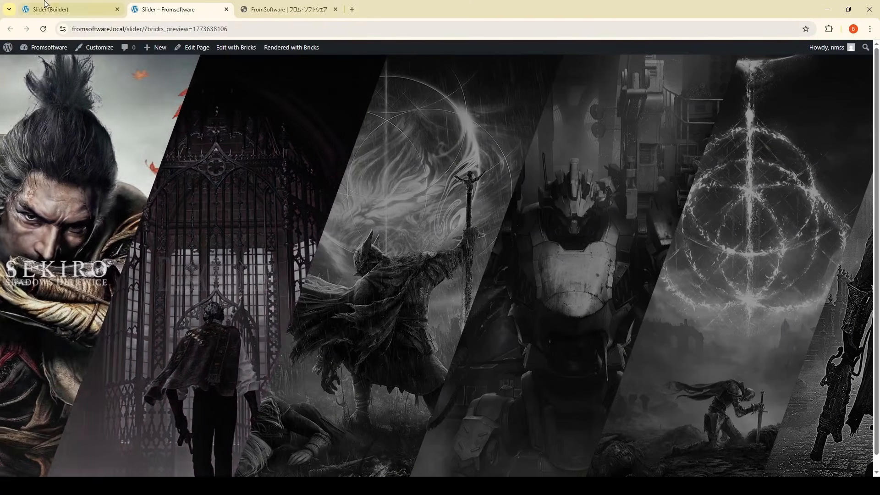
key("ctrl+shift+Tab")
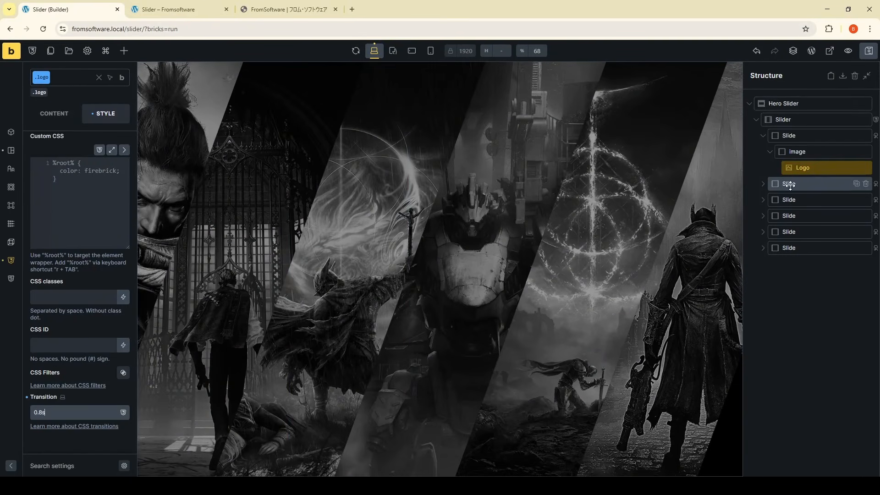
Step: Add an interaction to the third slide with the Mouse enter trigger and the Remove attribute action
left_click(793, 187)
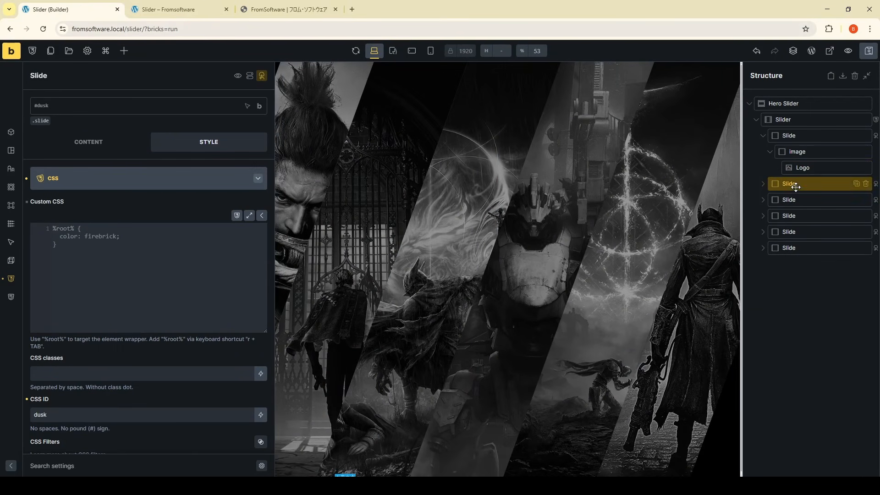
left_click(262, 75)
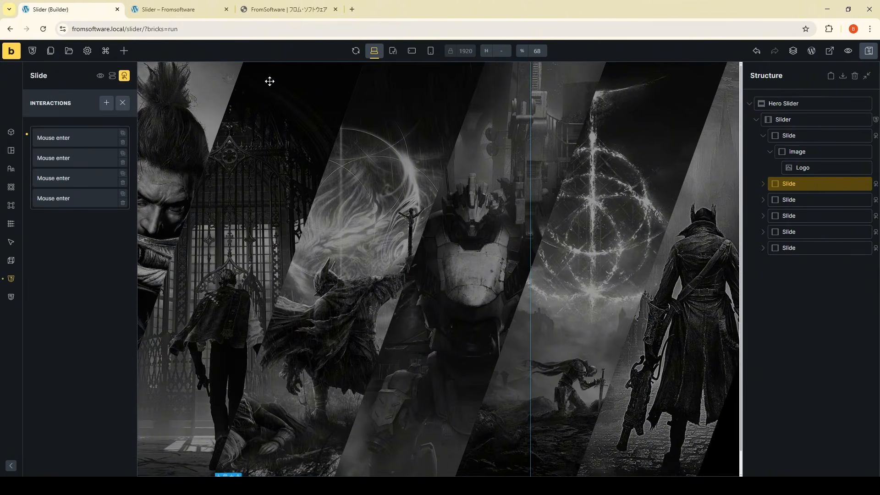
left_click(825, 203)
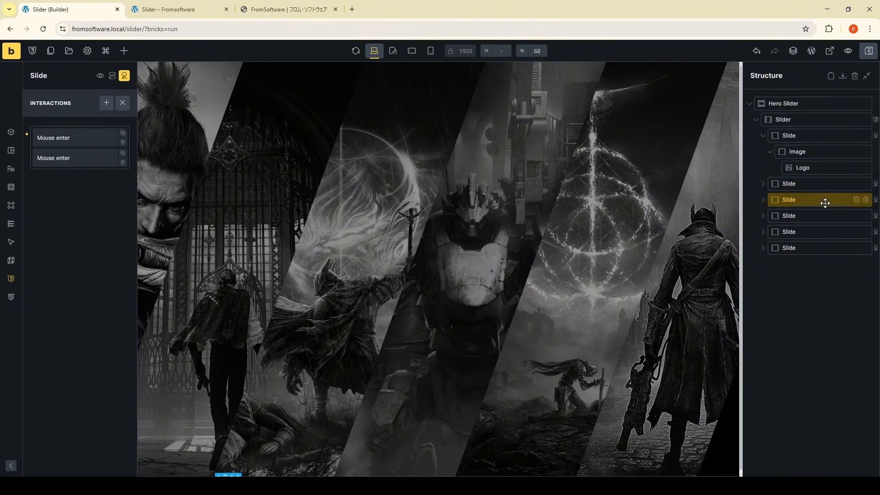
left_click(107, 104)
left_click(76, 247)
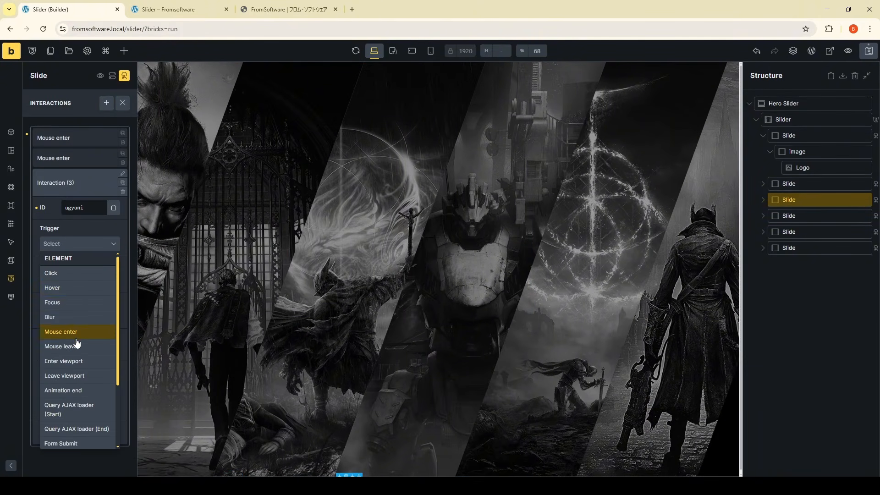
left_click(76, 339)
left_click(81, 281)
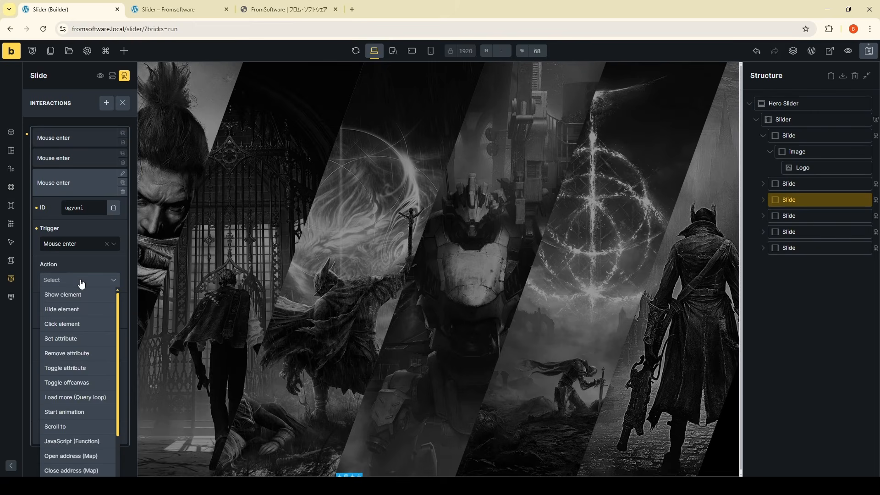
left_click(85, 354)
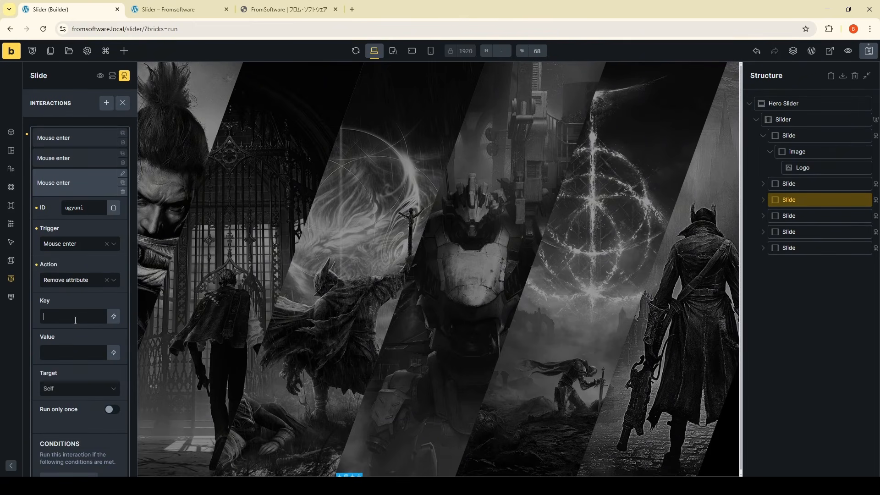
Step: Set the third slide's new interaction to key class and value logo-active, targeting the CSS selector .logo
left_click(75, 321)
type("class")
type("lo")
type("go-active")
scroll(97, 361, "down", 2)
left_click(88, 348)
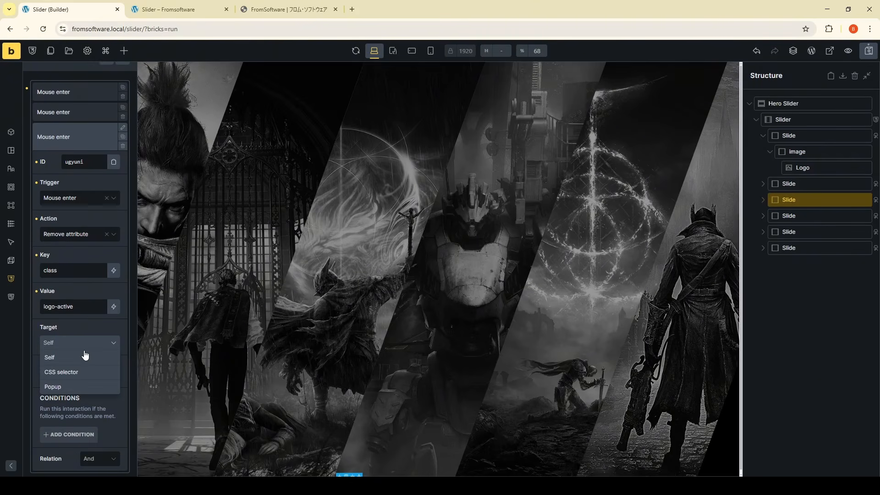
left_click(77, 369)
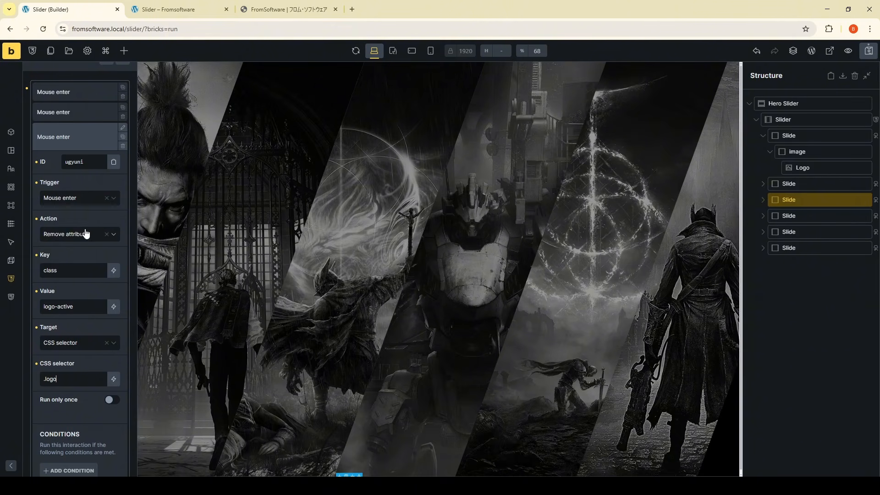
Step: Duplicate the third slide's logo-active interaction, change the copy to Set attribute on the CSS selector #nightreign .logo, and save
left_click(88, 138)
left_click(122, 173)
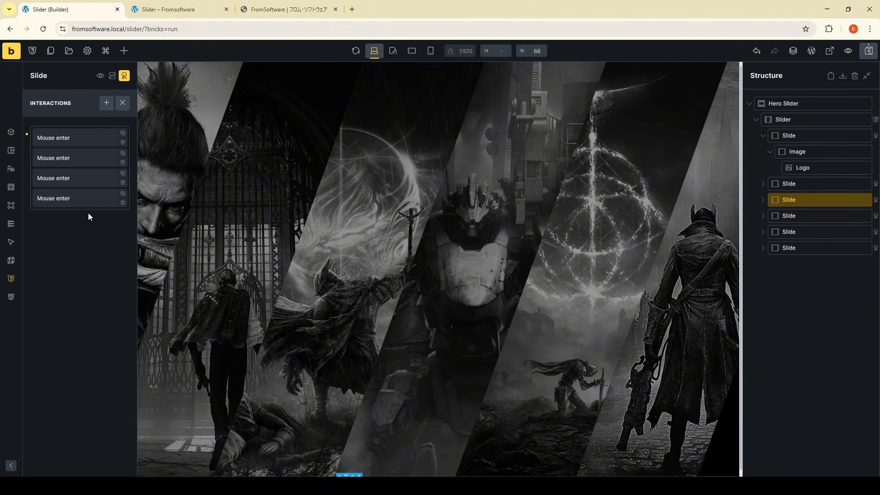
left_click(87, 203)
left_click(78, 300)
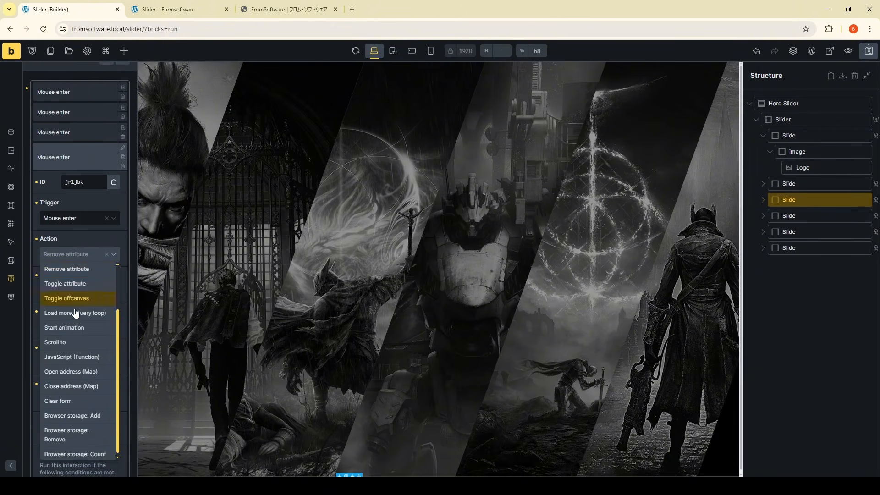
scroll(79, 312, "up", 2)
left_click(78, 300)
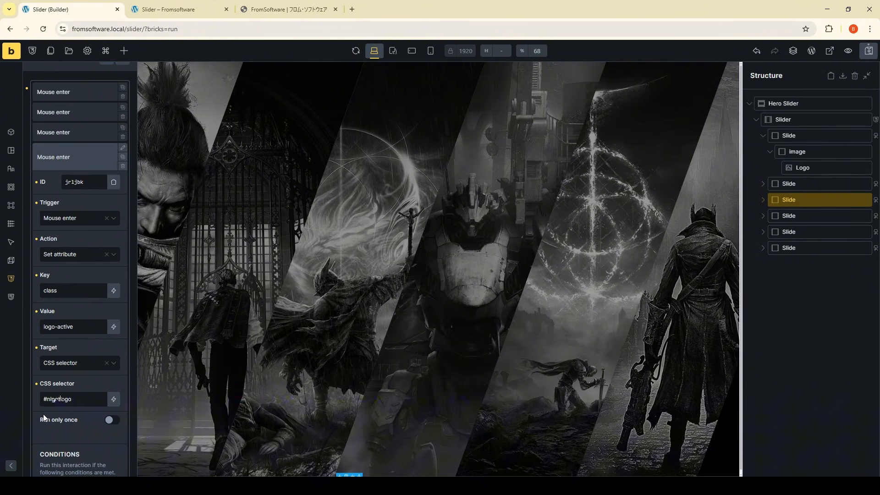
type("ightreign")
key("ctrl+s")
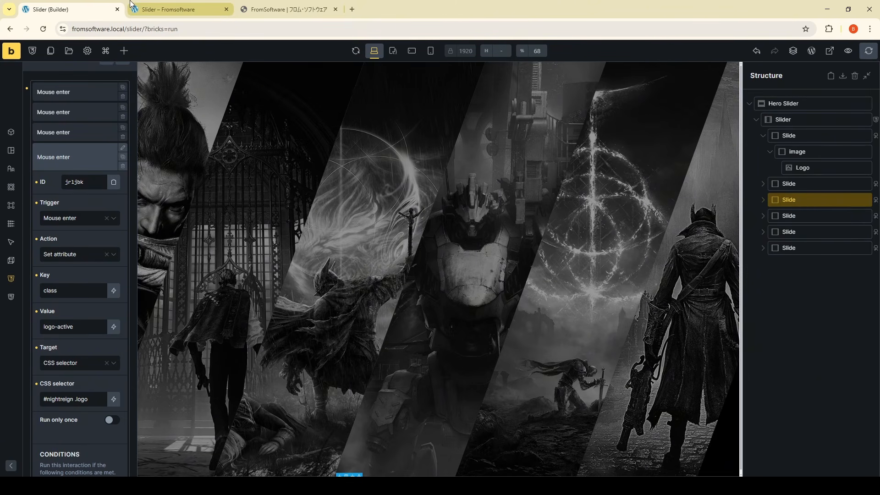
Step: Reload the Slider preview page and test the logo behaviour across the slides before returning to the builder
left_click(174, 4)
key("F5")
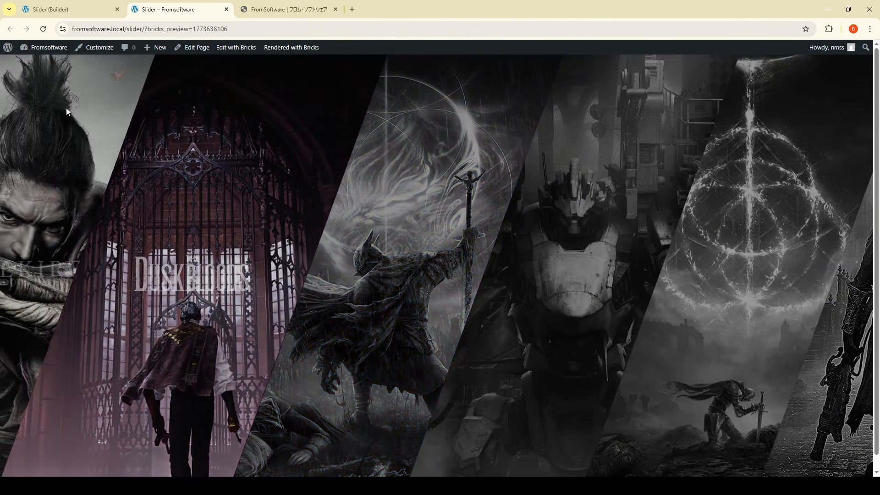
left_click(77, 4)
Step: Add an interaction to the fourth slide with the Mouse enter trigger and the Remove attribute action
left_click(832, 214)
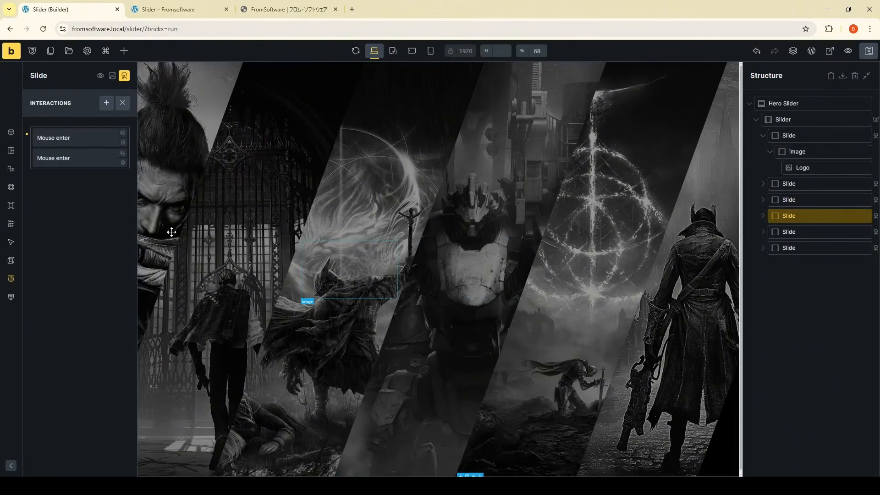
left_click(107, 102)
left_click(82, 246)
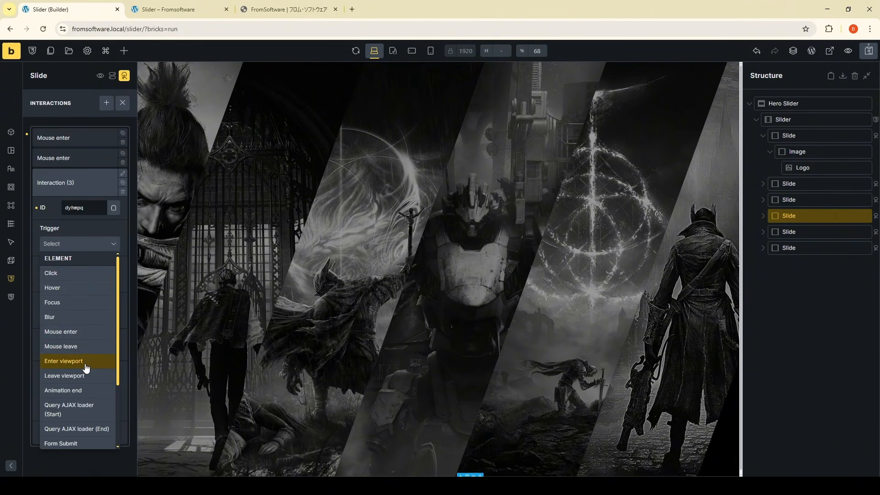
left_click(80, 333)
left_click(76, 281)
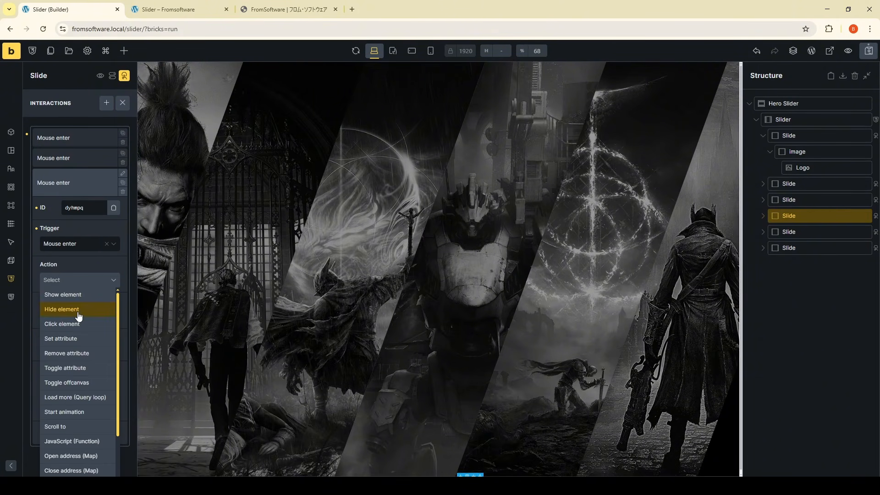
left_click(83, 353)
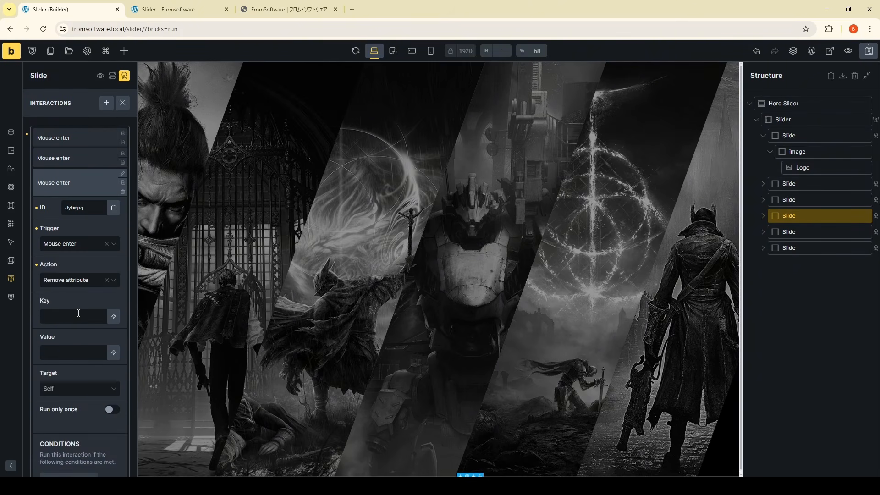
Step: Set the fourth slide's new interaction to key class and value logo-active, targeting the CSS selector .logo
type("class")
type("logo-active")
left_click(80, 388)
left_click(84, 410)
left_click(76, 422)
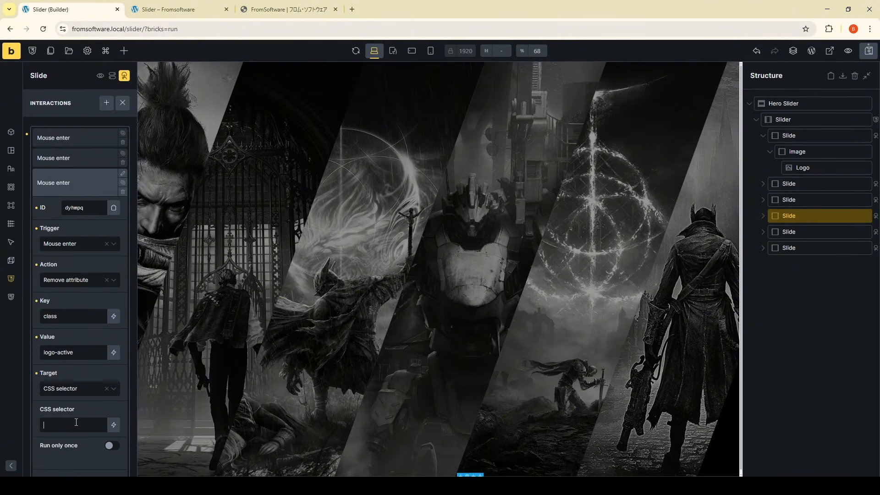
type(".logo")
Step: Duplicate the fourth slide's logo-active interaction and open the copy's CSS selector for editing
left_click(123, 182)
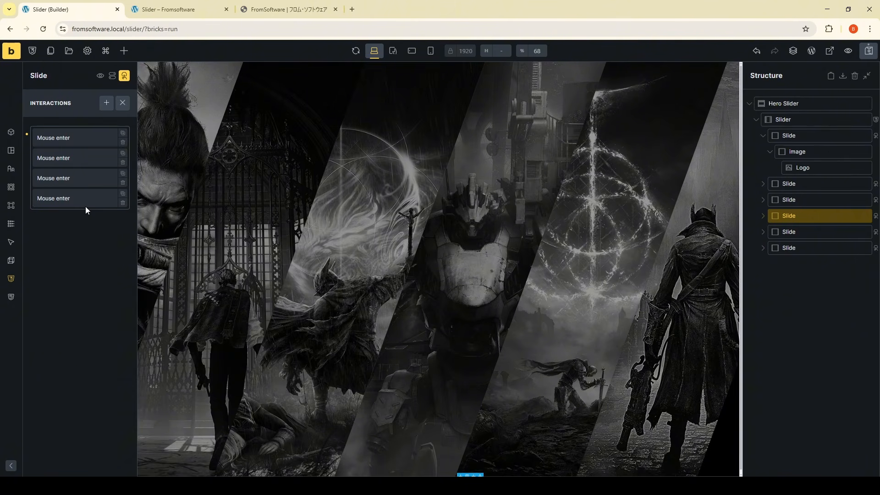
left_click(85, 205)
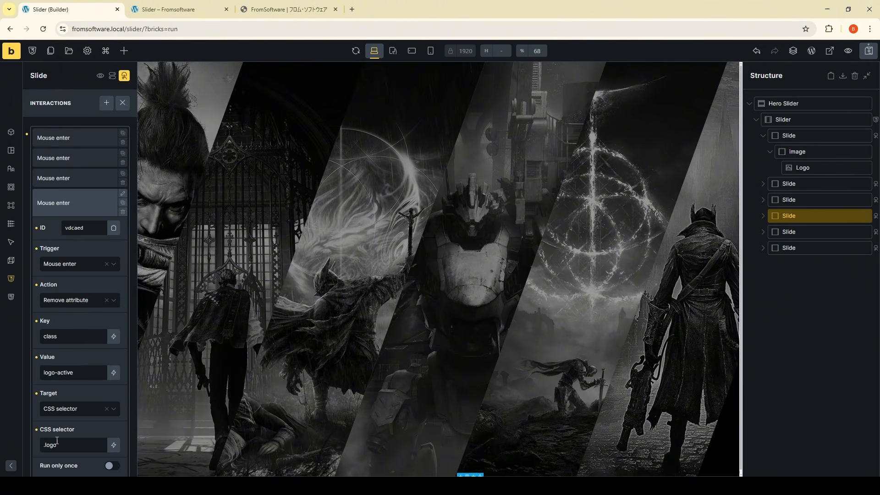
left_click(45, 448)
Step: Add an interaction to the fifth slide with the Mouse enter trigger and the Remove attribute action
left_click(792, 232)
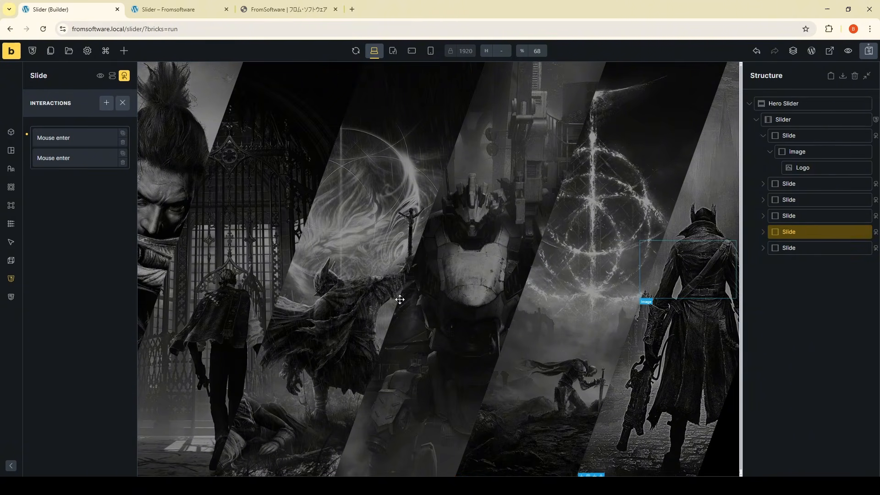
left_click(106, 103)
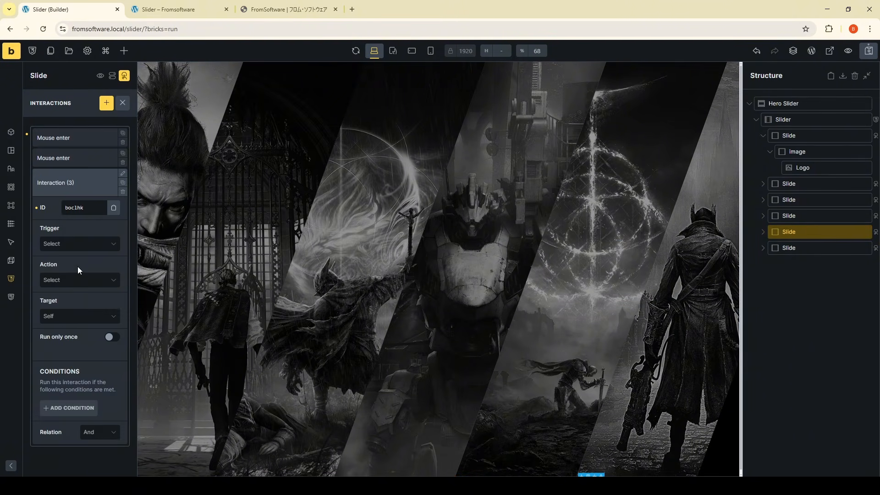
left_click(79, 244)
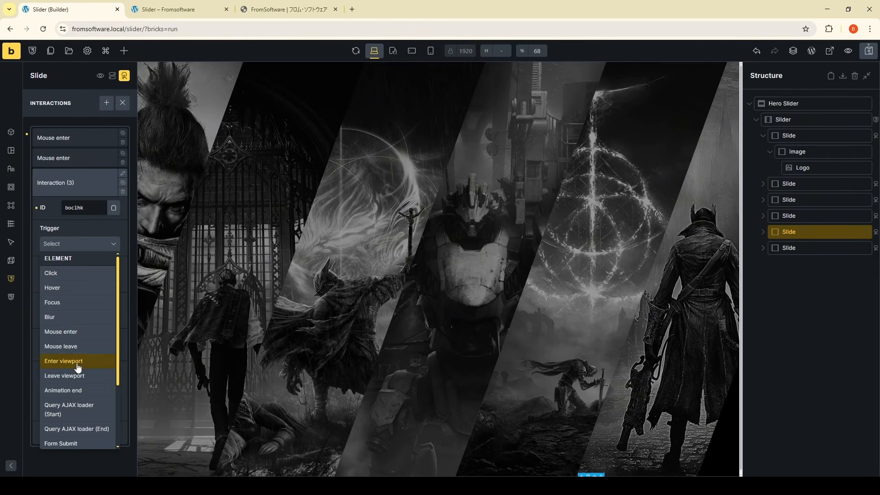
left_click(76, 338)
left_click(71, 280)
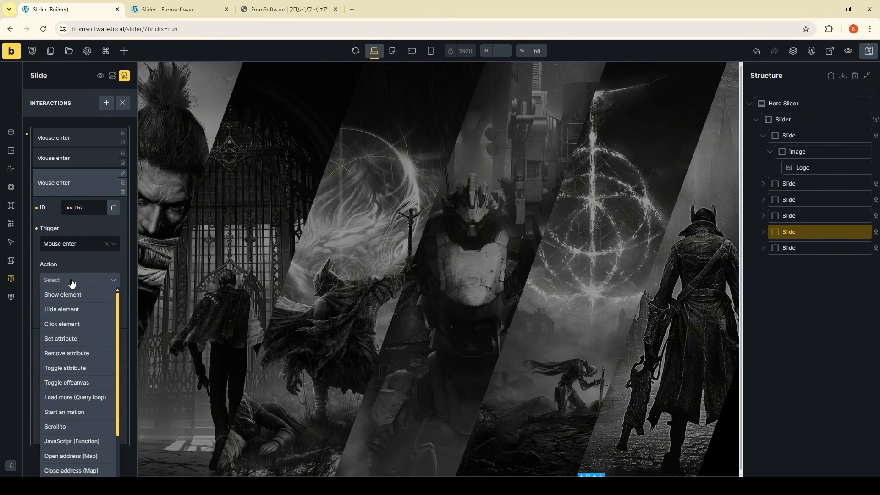
left_click(75, 339)
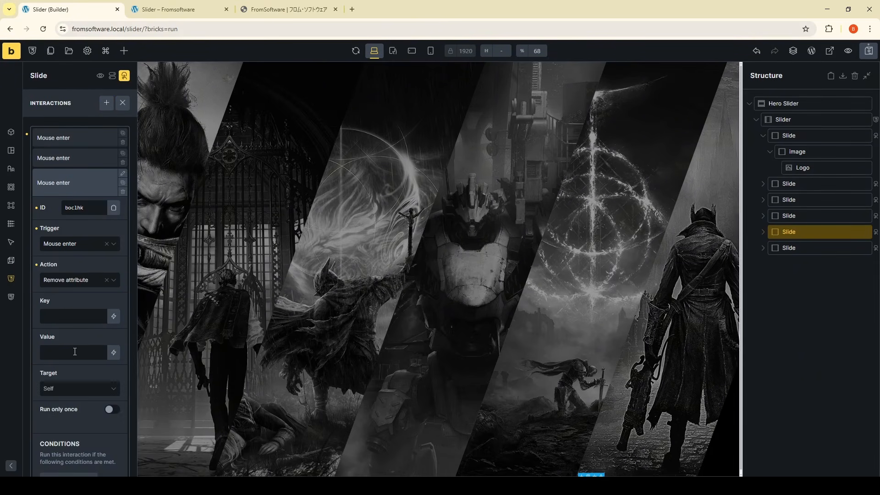
Step: Set the fifth slide's new interaction to key class and value logo-active, target the CSS selector .logo, and save the page
left_click(61, 311)
type("clas")
type("logo-active")
left_click(78, 389)
left_click(72, 417)
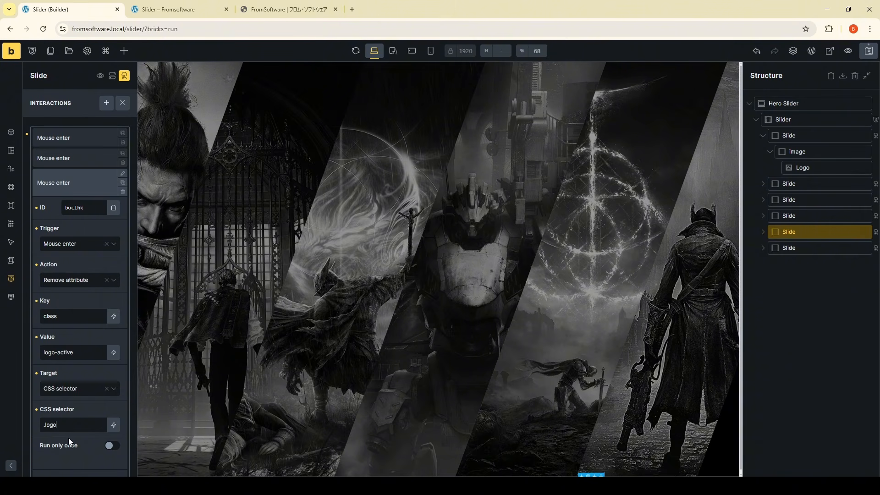
key("ctrl+s")
Step: Duplicate the fifth slide's logo-active interaction and change the copy to Set attribute with the CSS selector #elden .logo
left_click(85, 182)
left_click(86, 201)
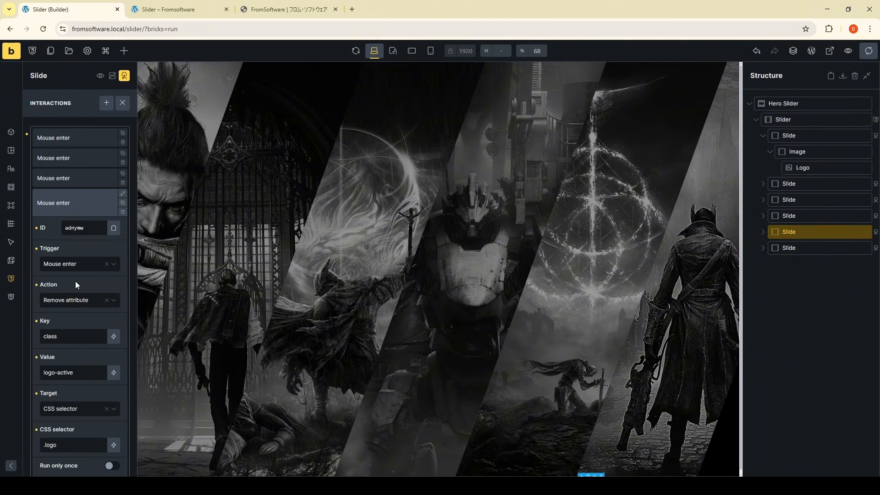
left_click(81, 307)
scroll(86, 362, "up", 2)
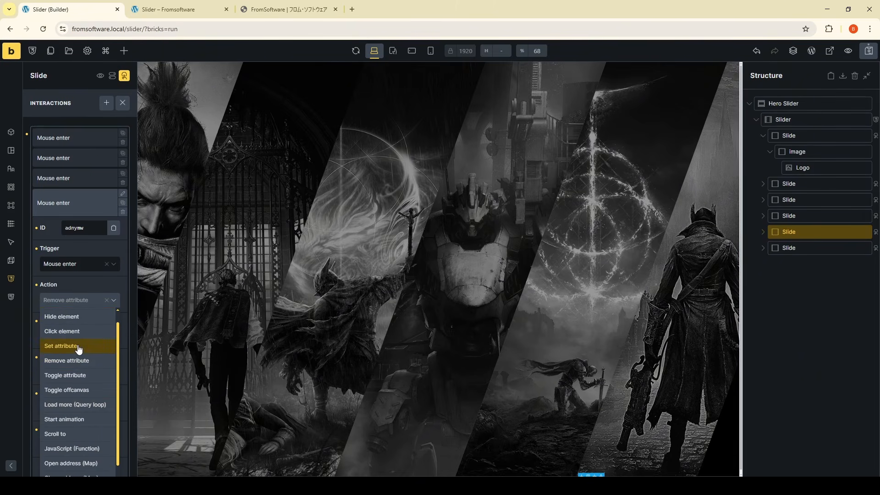
left_click(79, 347)
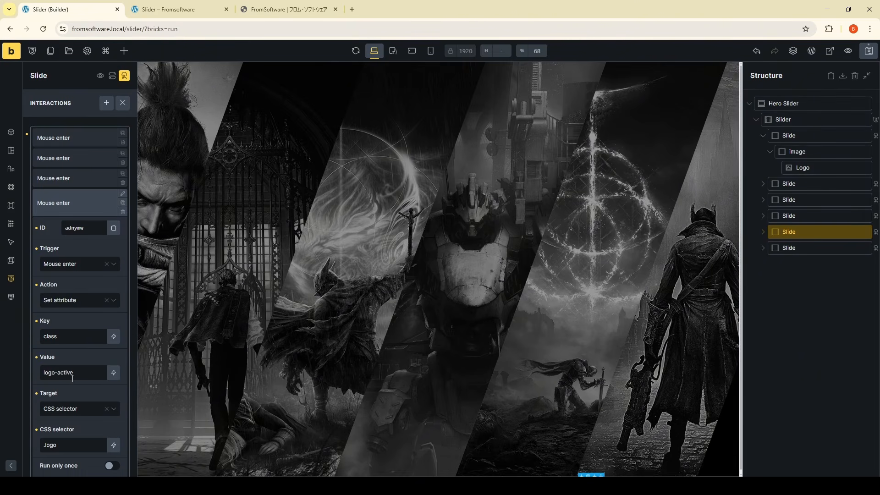
left_click(42, 450)
type("#elden")
Step: Add an interaction to the sixth slide with the Mouse enter trigger and the Remove attribute action
left_click(805, 247)
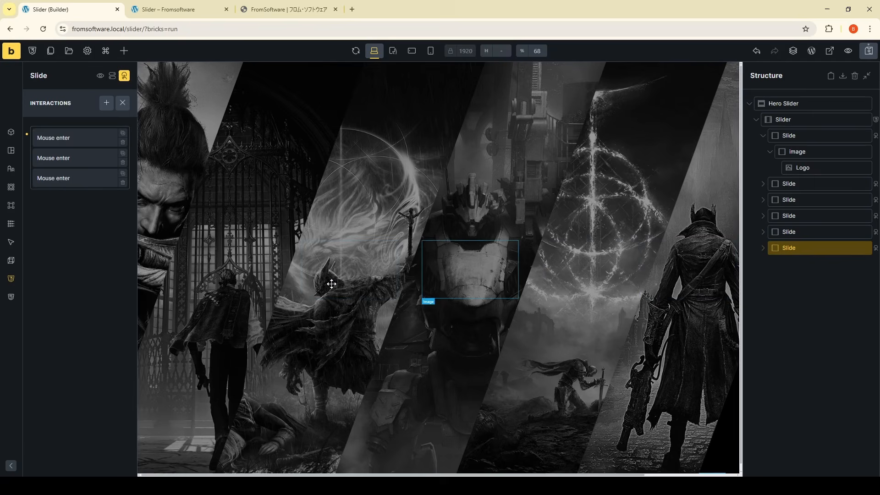
left_click(107, 102)
left_click(71, 264)
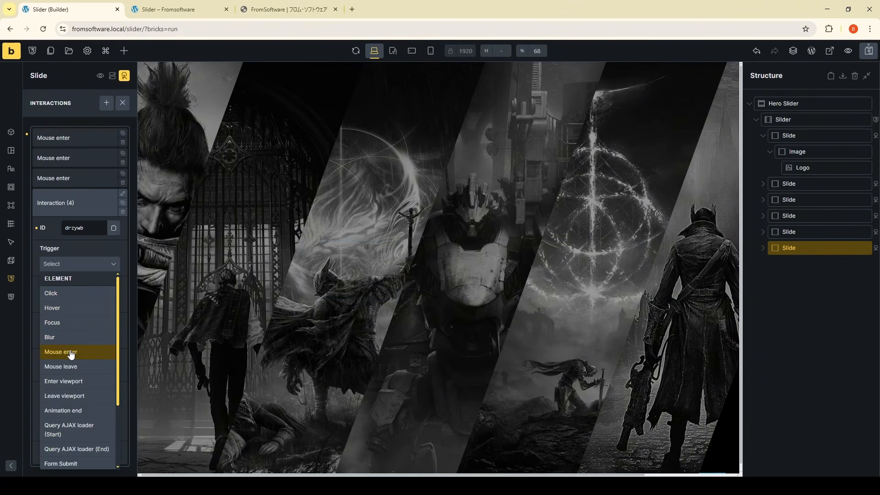
left_click(71, 353)
left_click(75, 303)
left_click(78, 373)
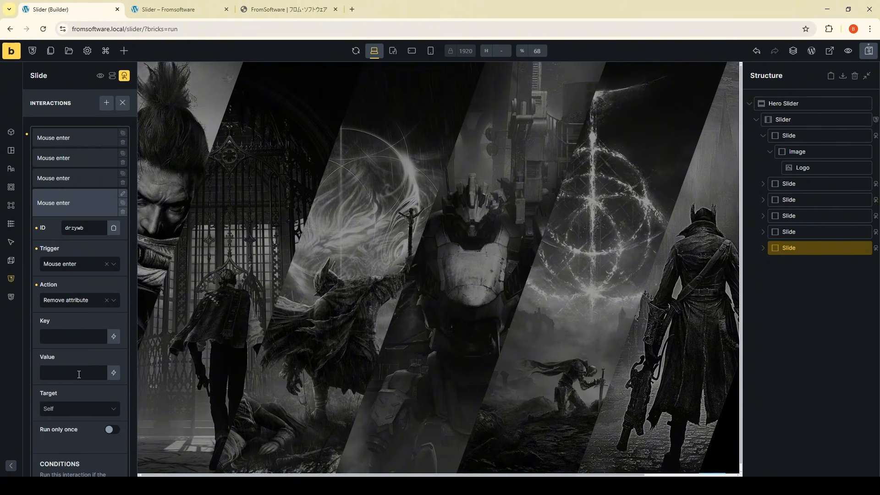
Step: Set the sixth slide's new interaction to key class and value logo-active, targeting the CSS selector .logo
type("class")
key("Tab")
type("logo-active")
left_click(63, 410)
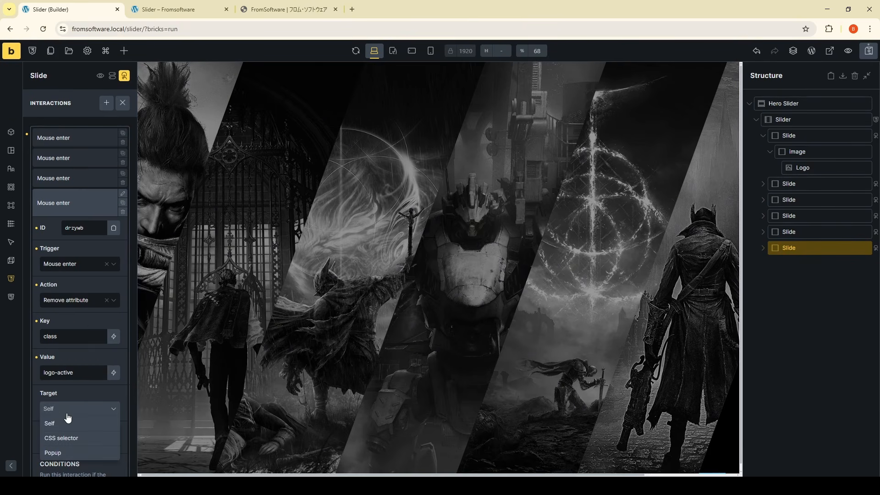
left_click(70, 439)
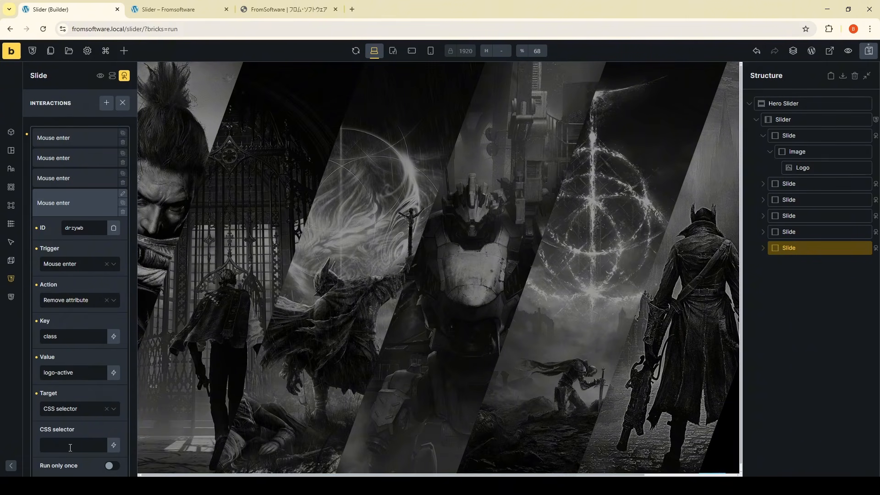
type(".logo")
Step: Duplicate the sixth slide's logo-active interaction and target the copy at the CSS selector #blood .logo
left_click(85, 203)
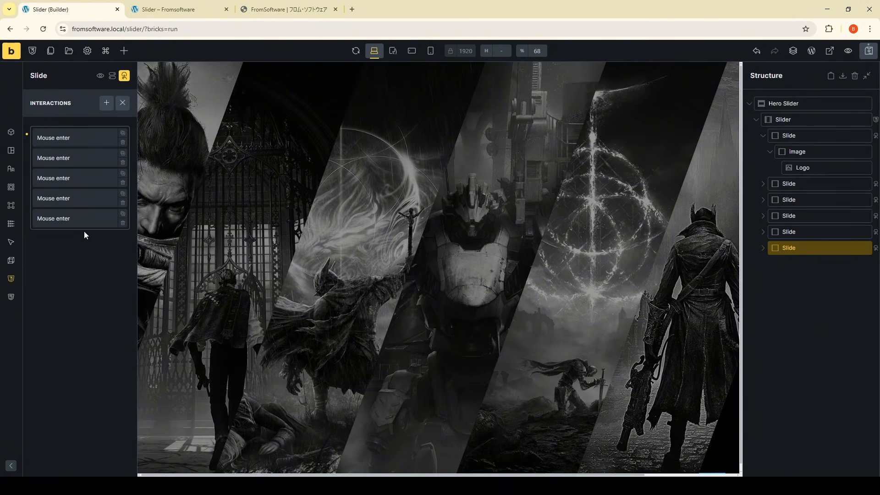
left_click(85, 218)
scroll(76, 348, "down", 3)
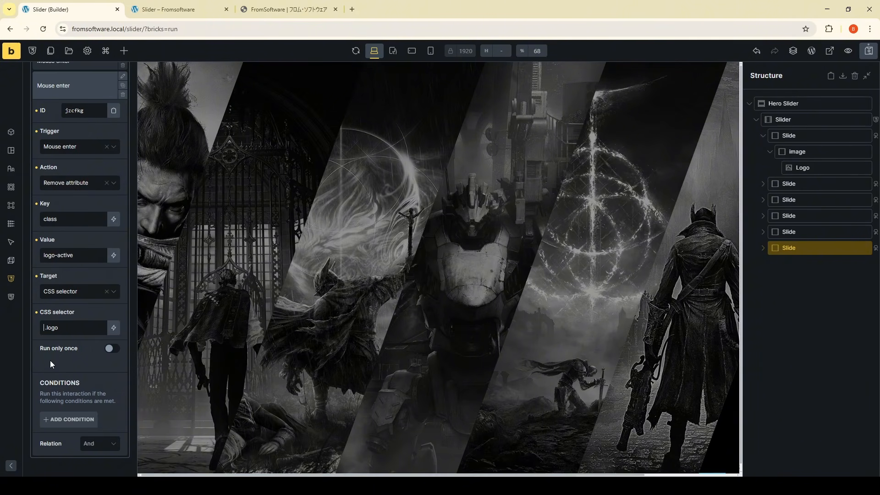
type("#blood")
Step: Check the slider preview, and change the action of the sixth slide's #blood .logo interaction to Set attribute
left_click(192, 5)
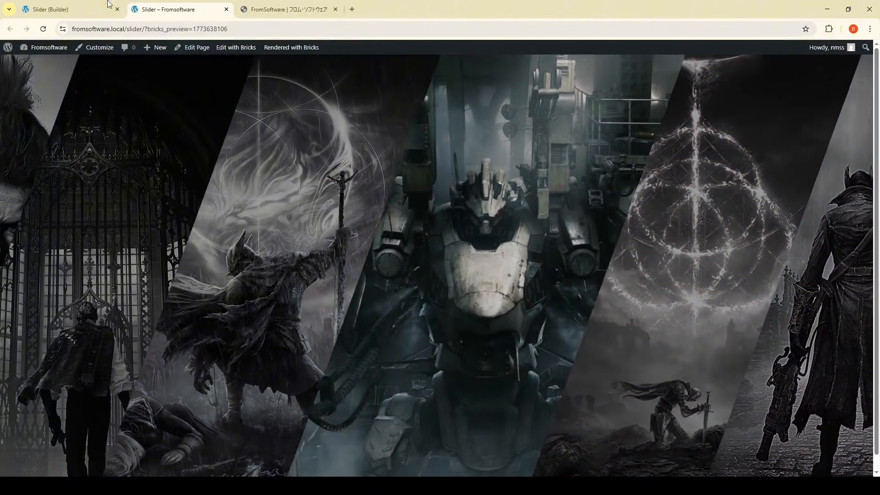
left_click(25, 5)
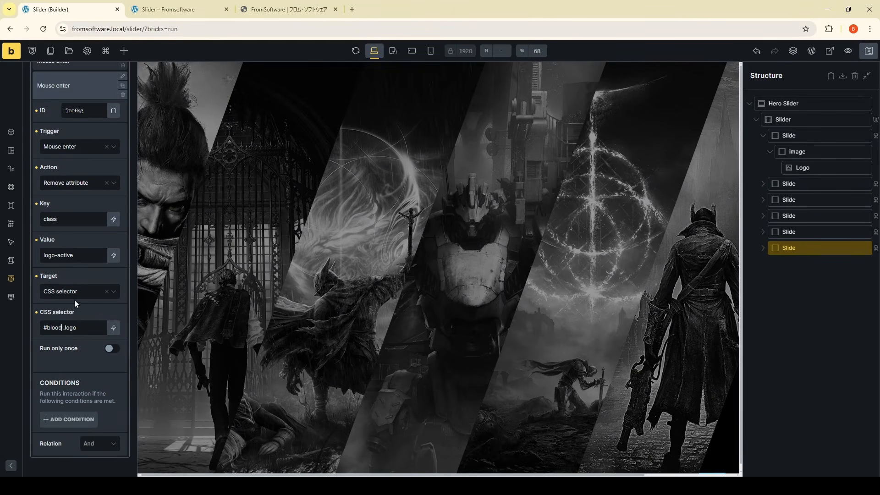
left_click(77, 185)
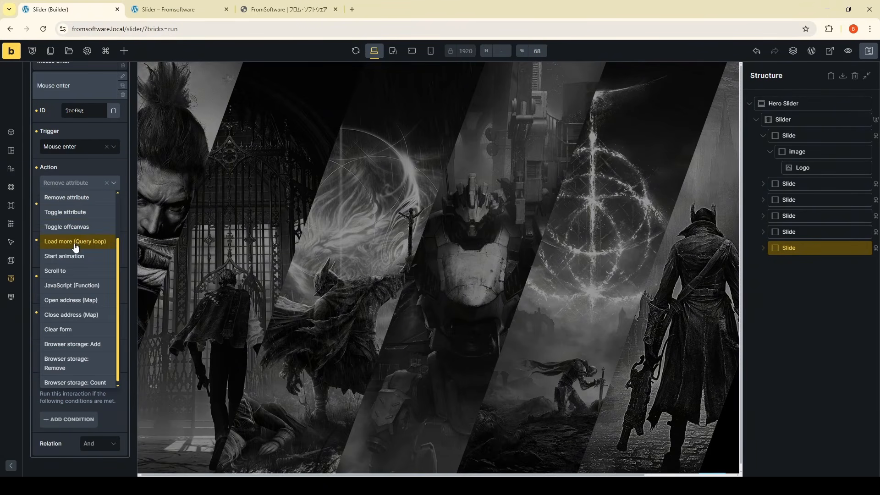
left_click(78, 231)
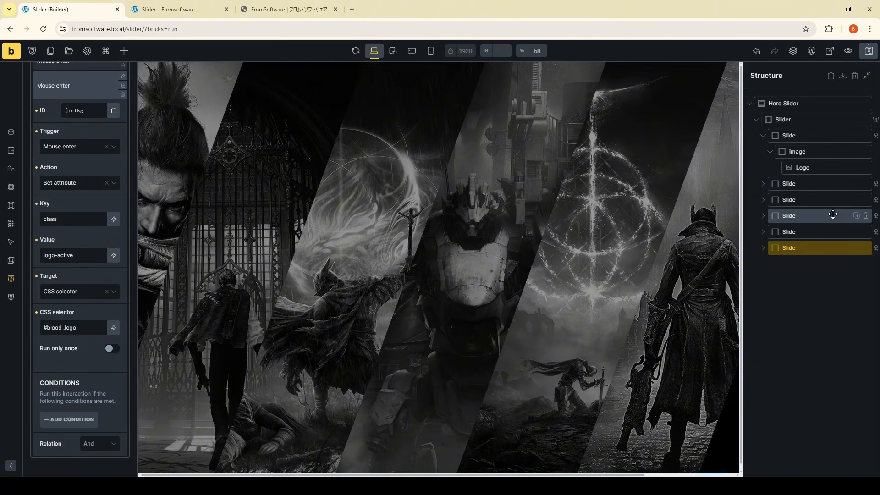
Step: Change the action of the fourth slide's #core .logo interaction to Set attribute
left_click(815, 216)
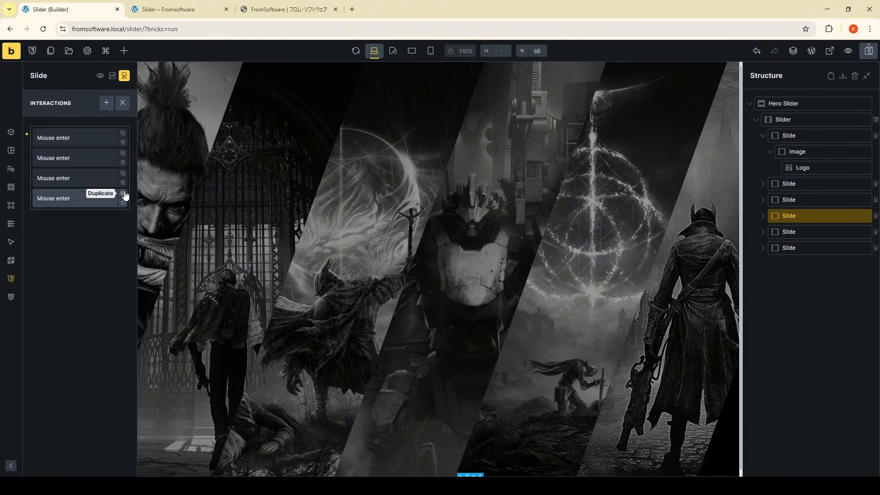
left_click(90, 199)
left_click(80, 302)
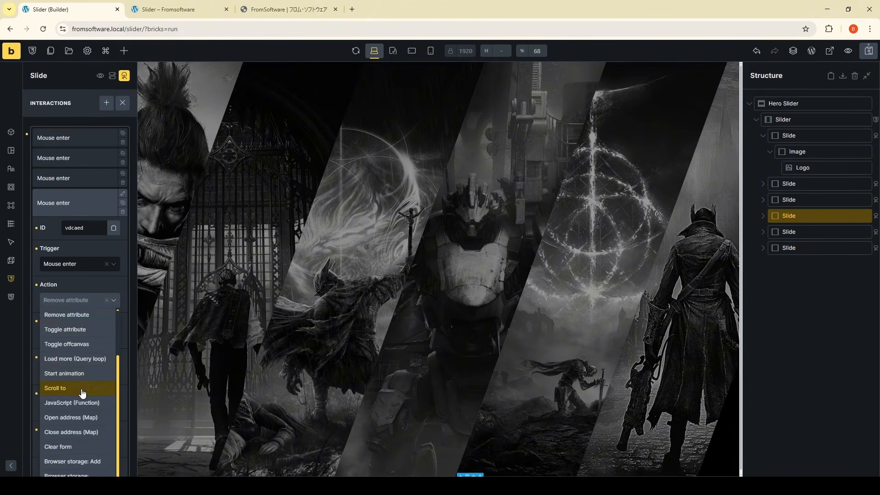
left_click(84, 347)
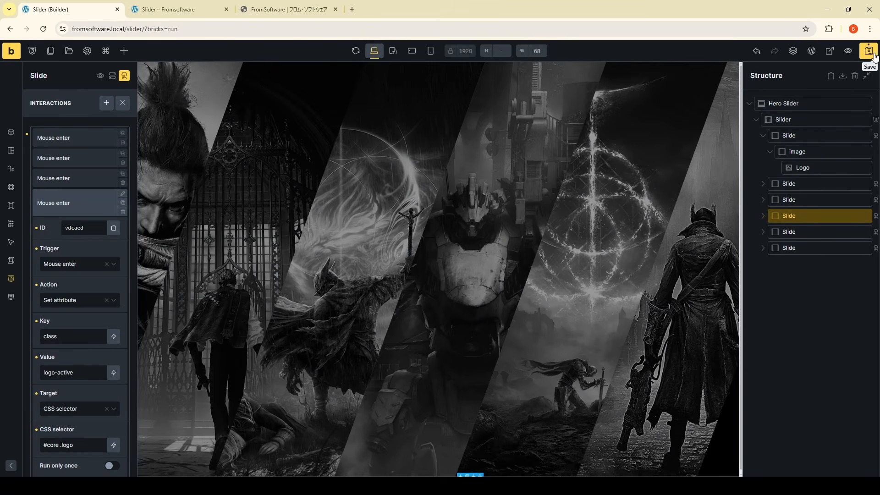
Step: Compare the slide activation and logo fade-in of the slider preview with the original FromSoftware website
left_click(190, 5)
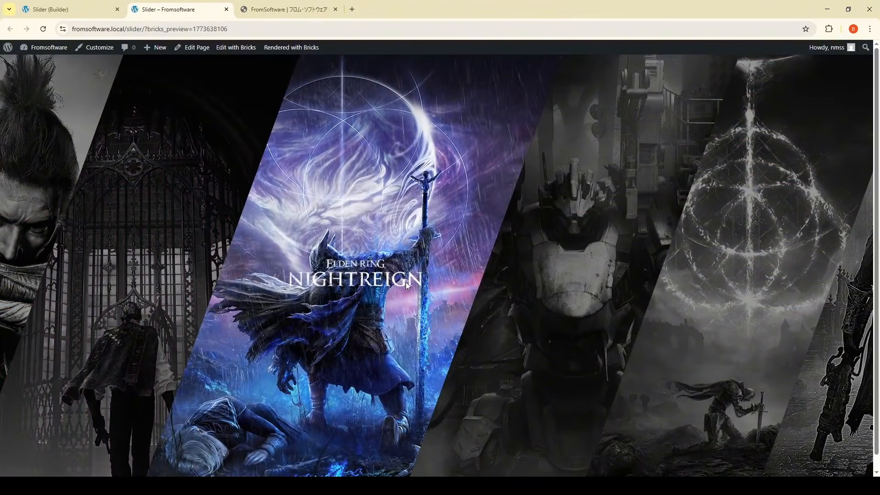
left_click(303, 6)
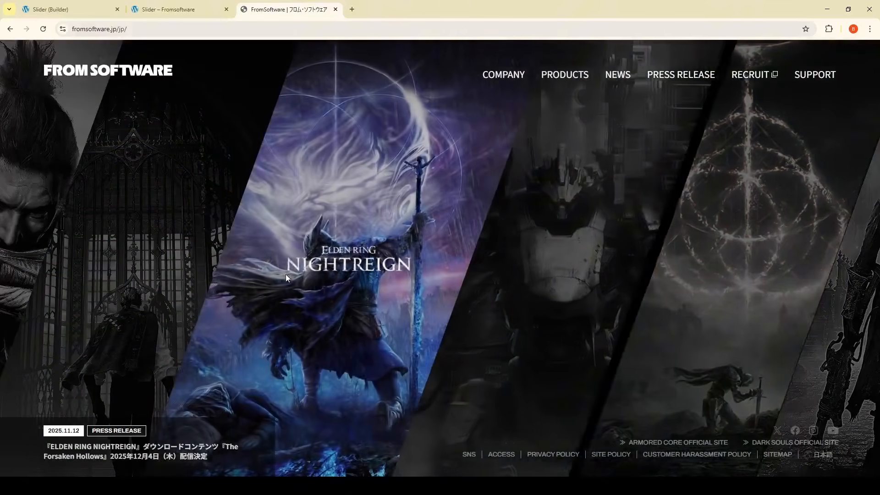
left_click(188, 2)
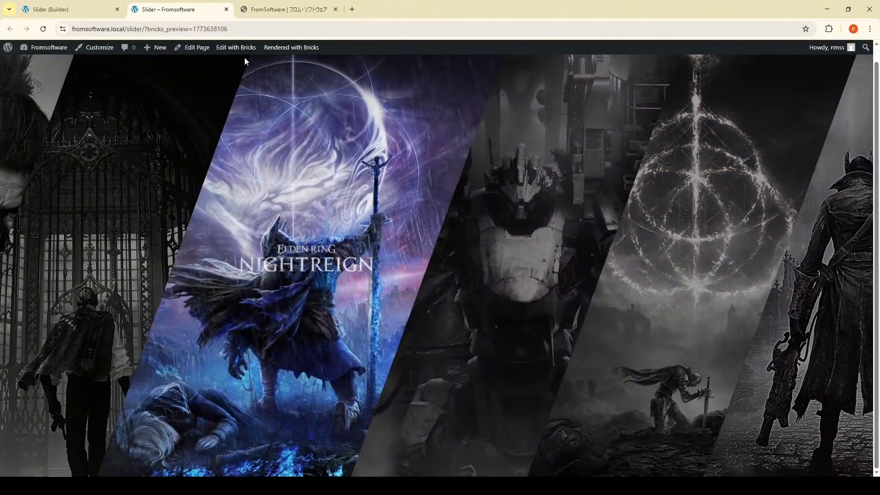
left_click(266, 4)
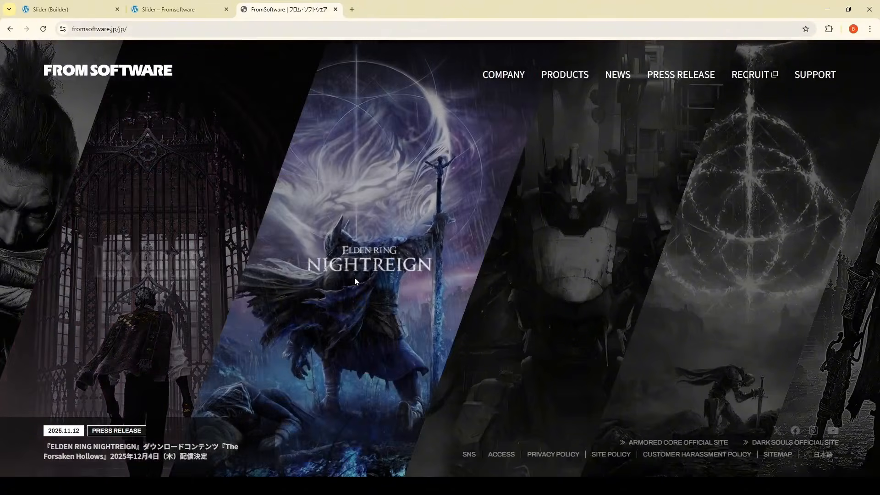
left_click(157, 5)
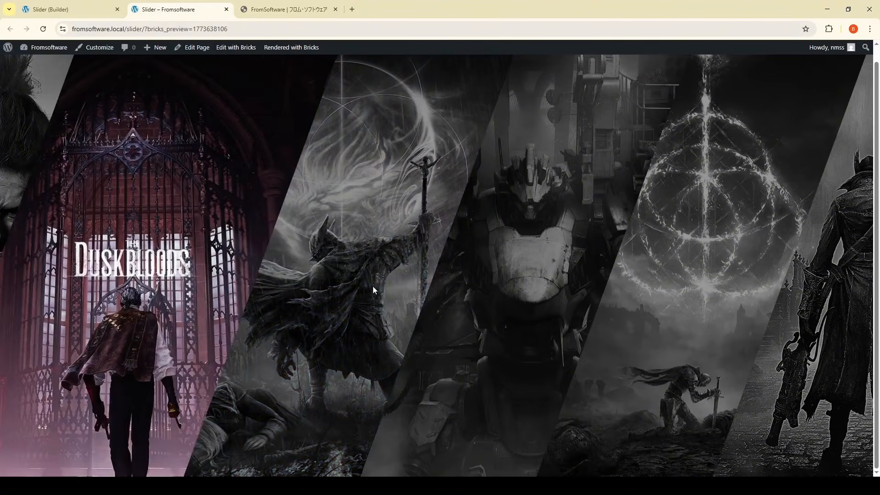